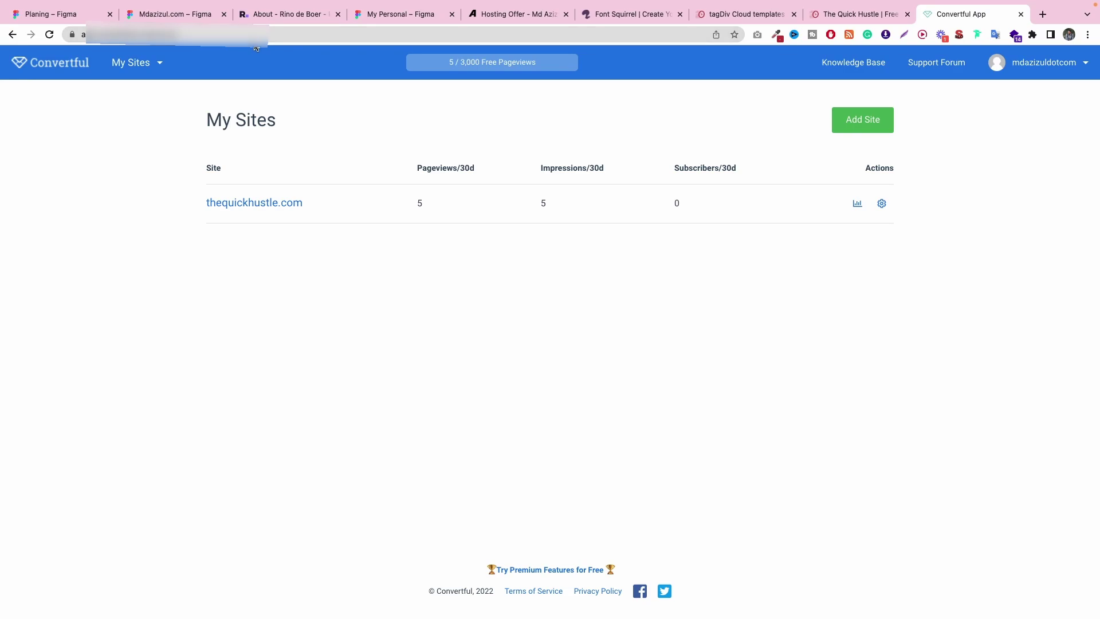
Step: Copy "convertful" from the current page's address and search Google for it in a new incognito window
click(178, 34)
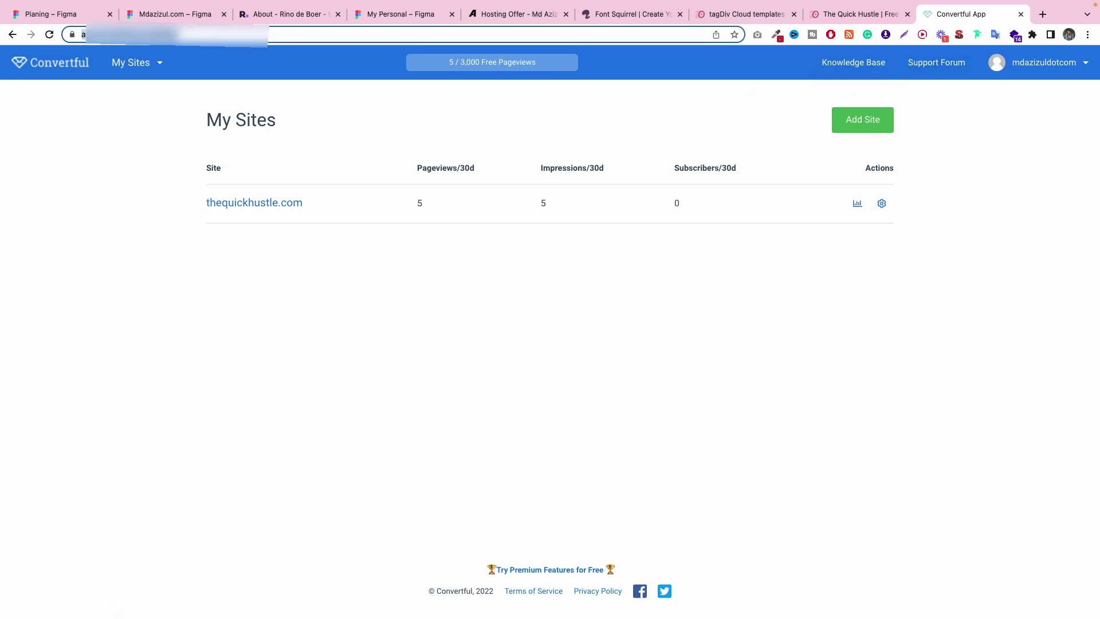
right_click(146, 34)
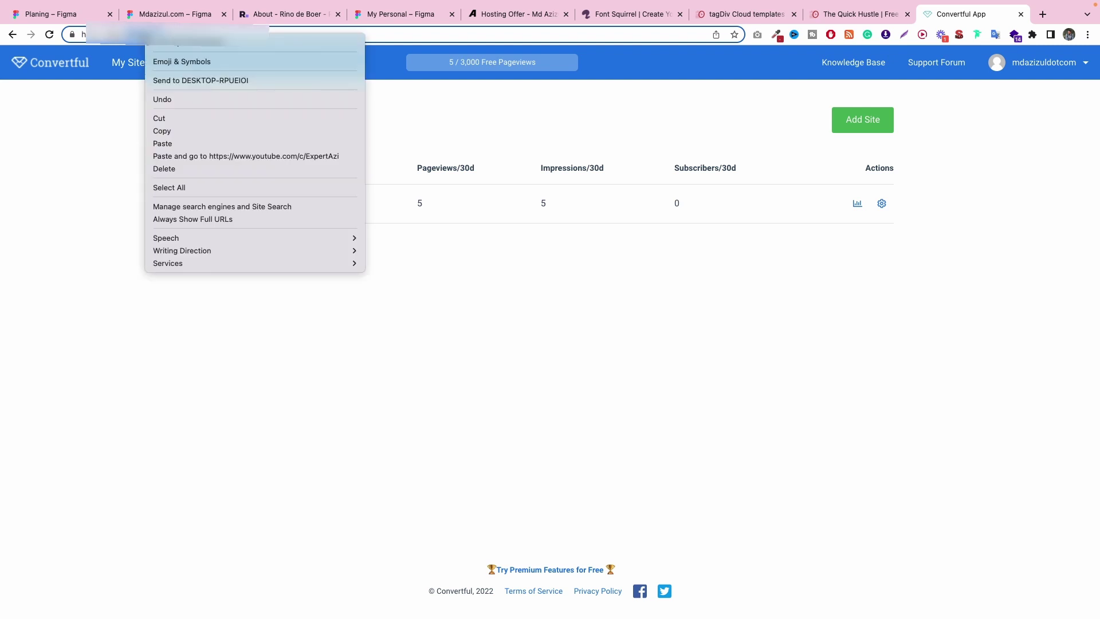
click(162, 130)
click(1087, 35)
click(966, 88)
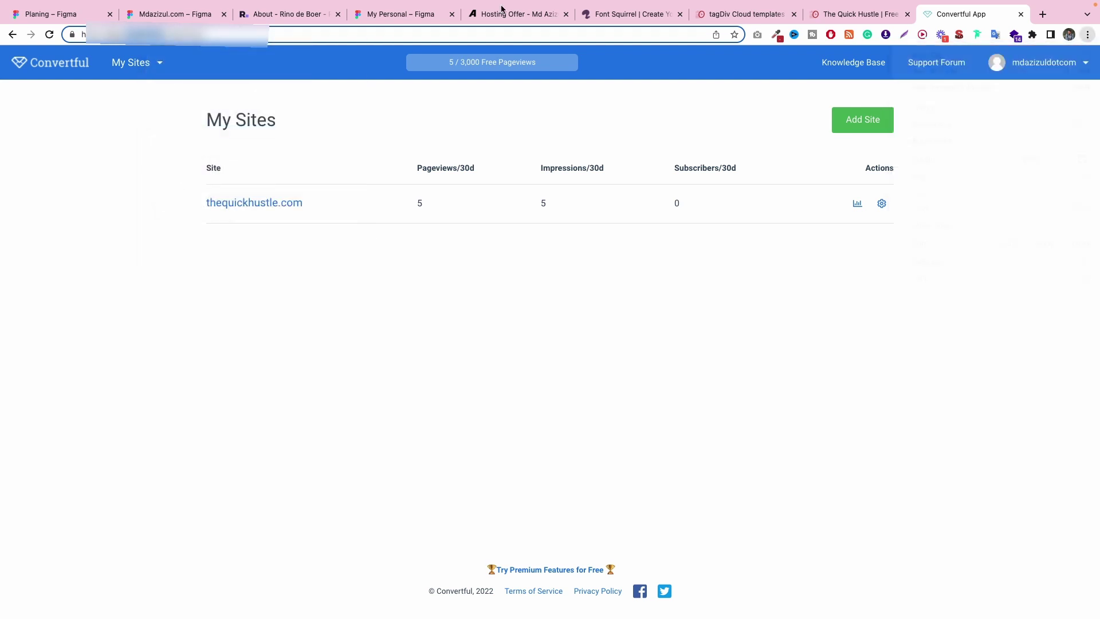
key(super+v)
key(Return)
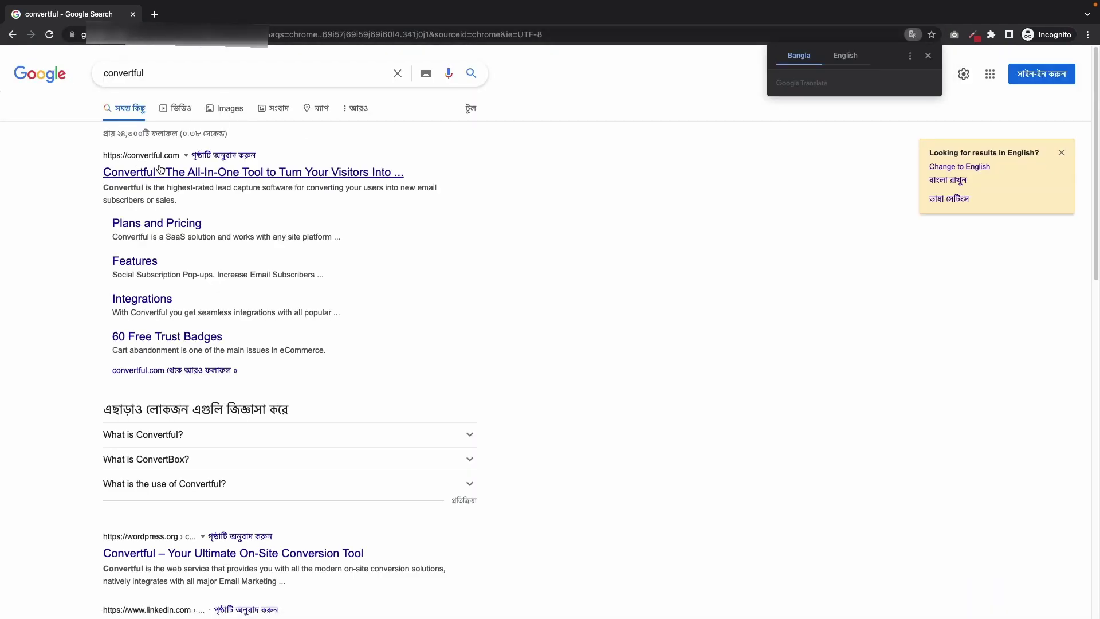
Step: Open the main convertful.com search result in a new tab and switch to it
right_click(172, 178)
click(165, 3)
click(172, 10)
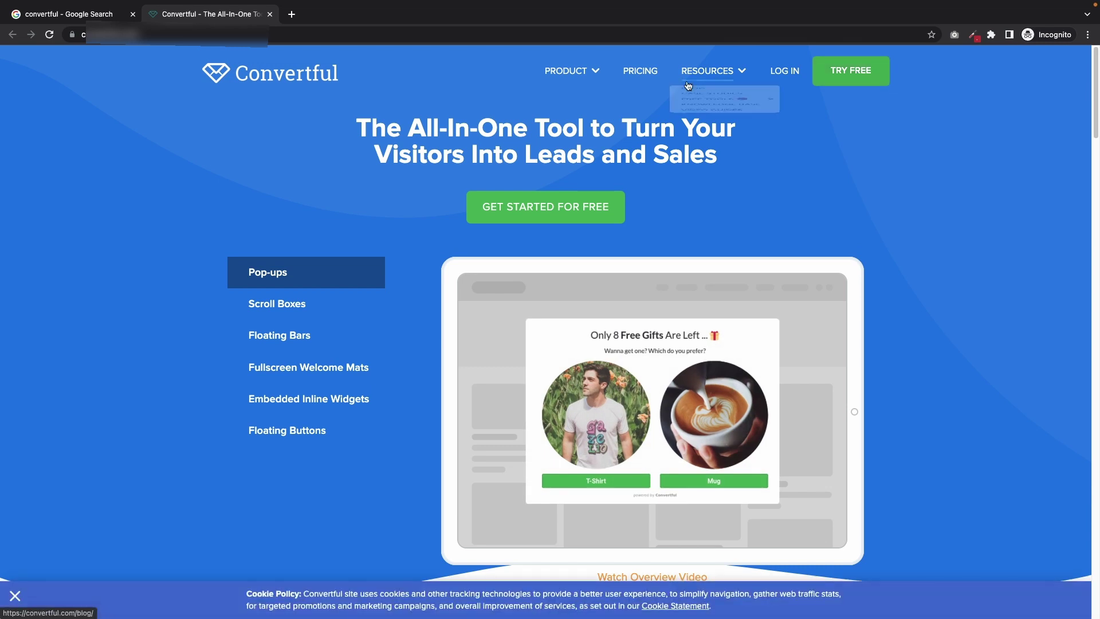
Step: Open Convertful's pricing page and compare the yearly plan prices with the monthly ones
click(653, 75)
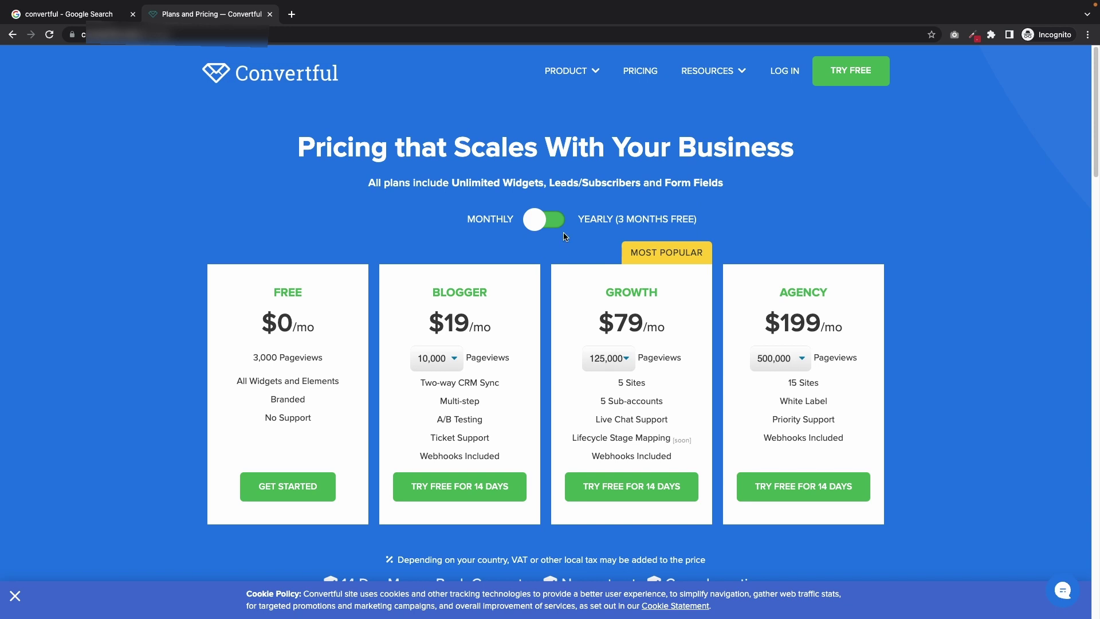
click(548, 219)
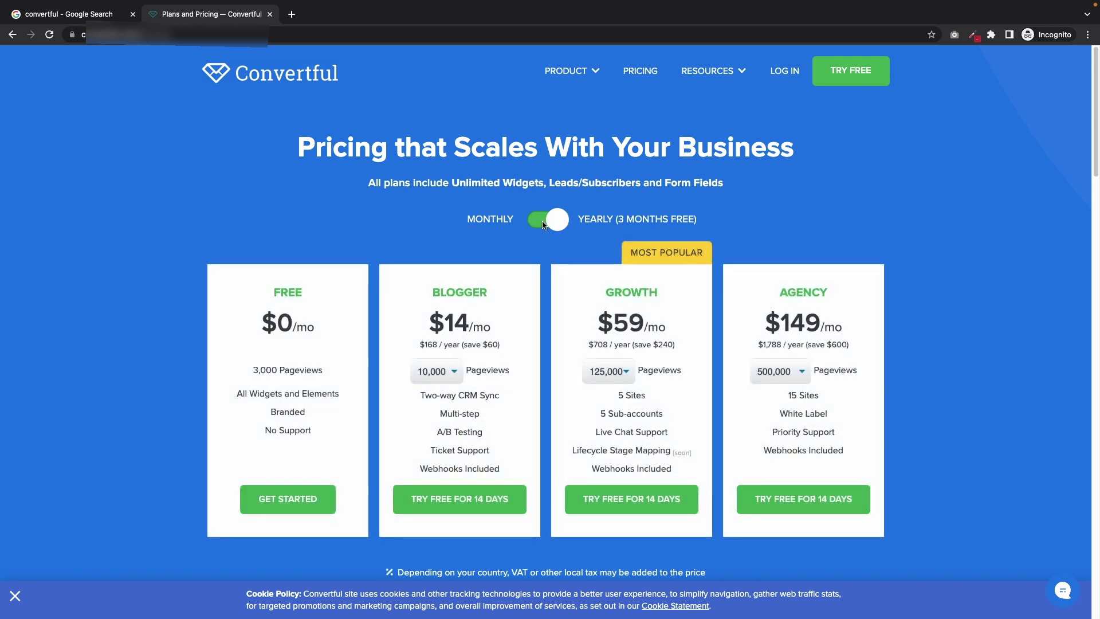
click(549, 220)
Step: Check the Blogger plan's monthly price for 100,000, 50,000 and 10,000 pageviews, and leave the incognito window
click(448, 358)
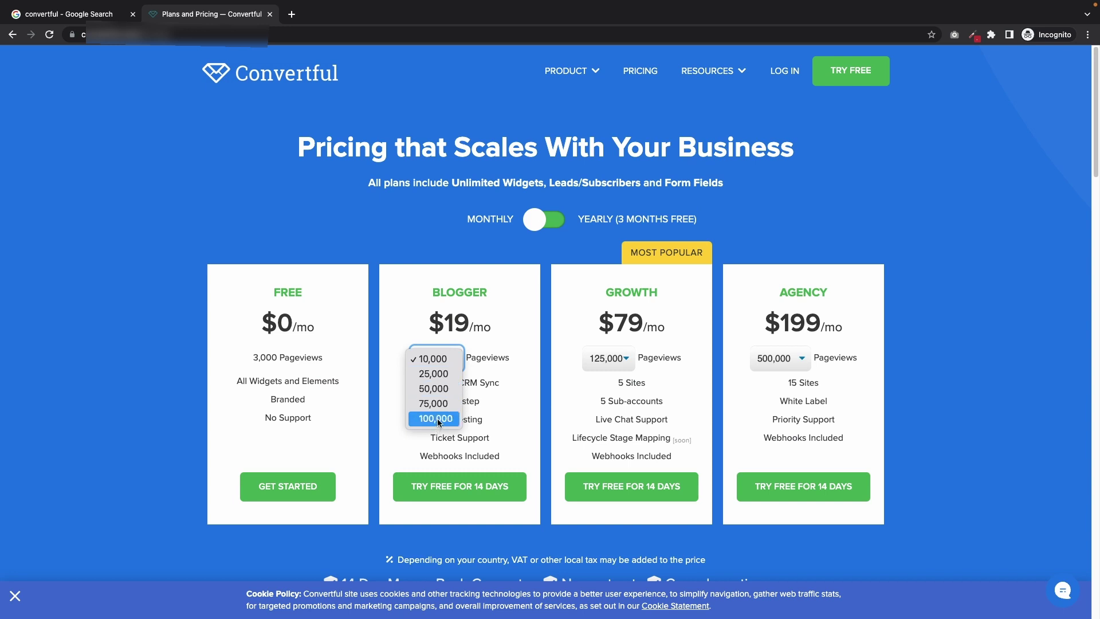
click(439, 419)
click(435, 360)
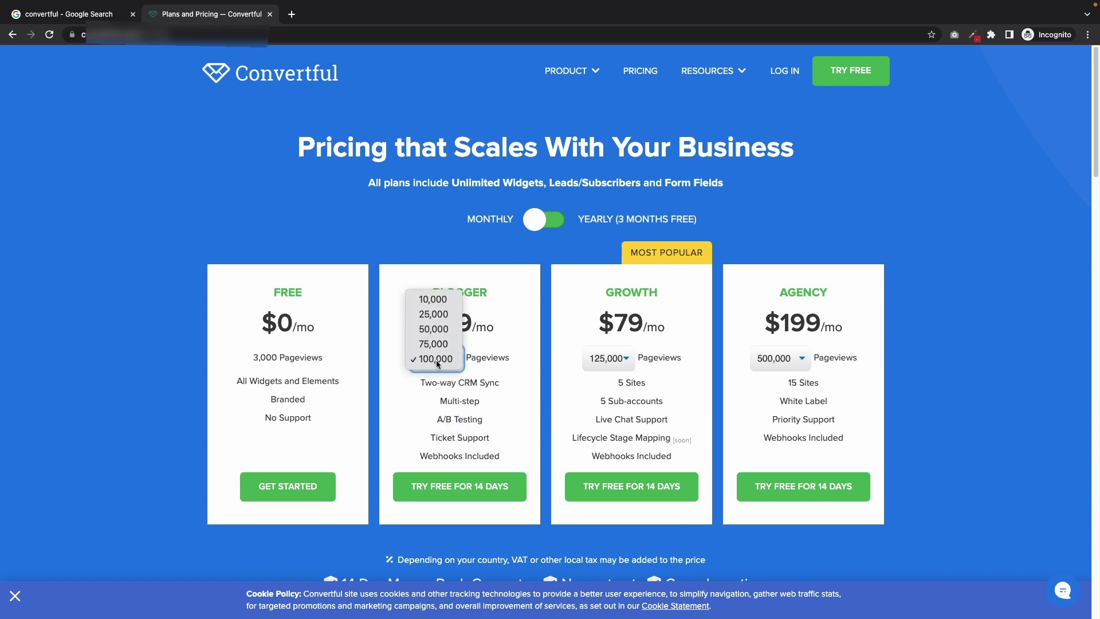
click(439, 420)
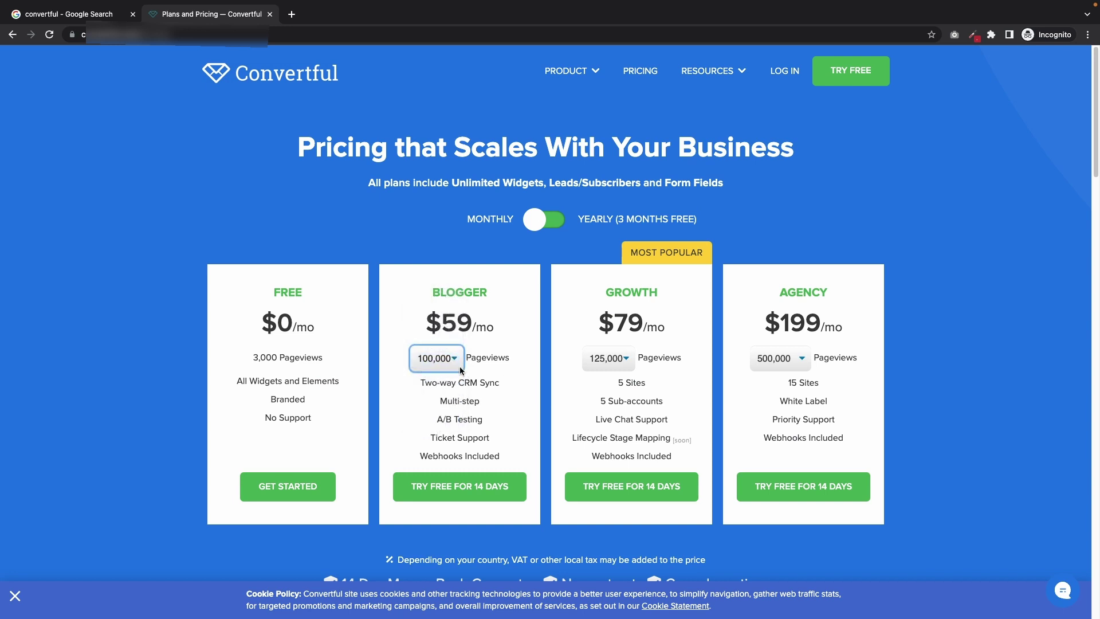
click(443, 359)
click(444, 359)
click(452, 349)
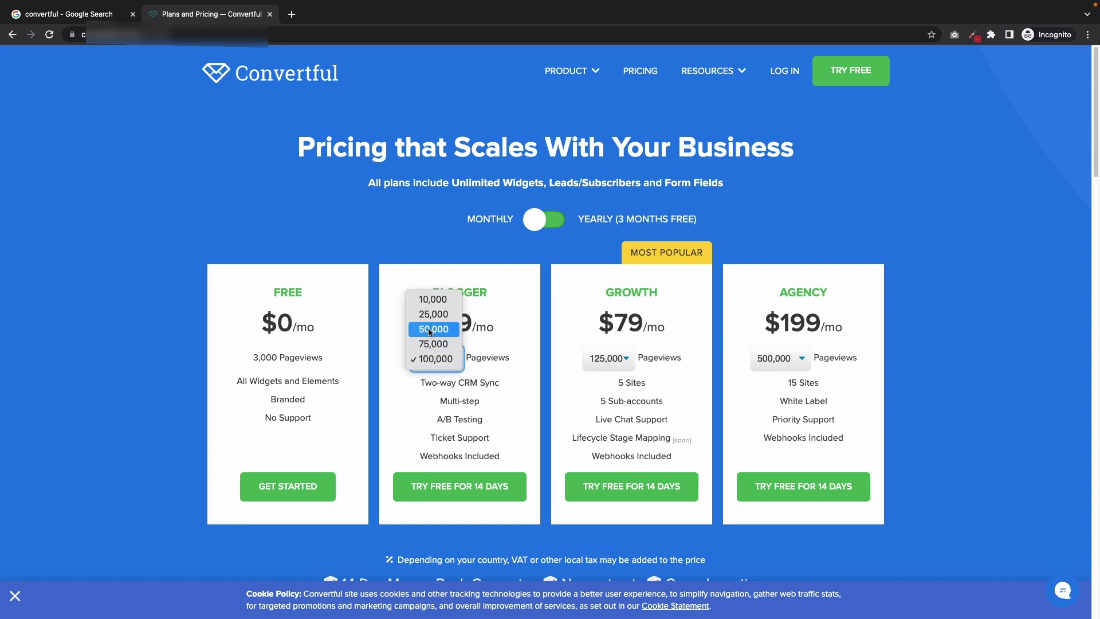
click(430, 329)
click(441, 358)
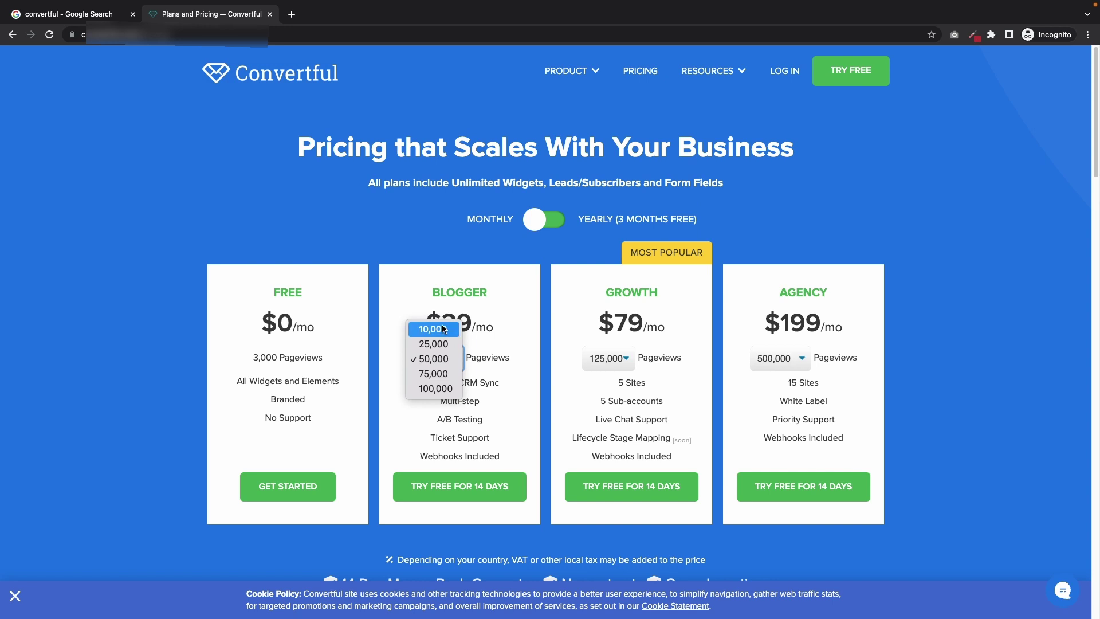
click(433, 329)
click(435, 359)
click(506, 353)
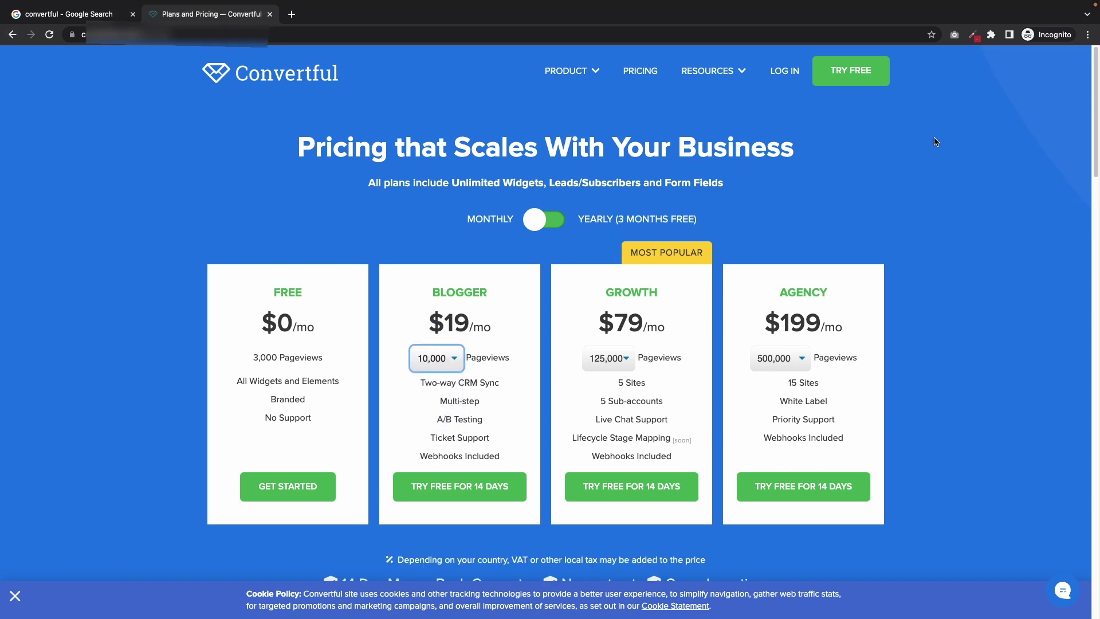
click(12, 22)
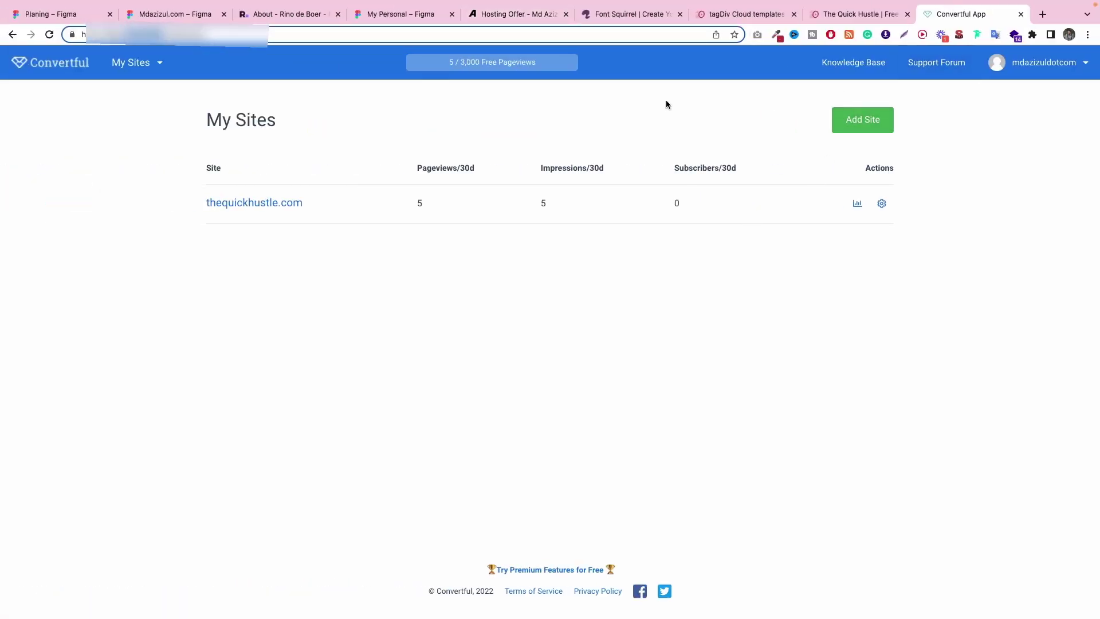
Step: Open the integrations of thequickhustle.com and review the integration types offered for a new integration
click(881, 203)
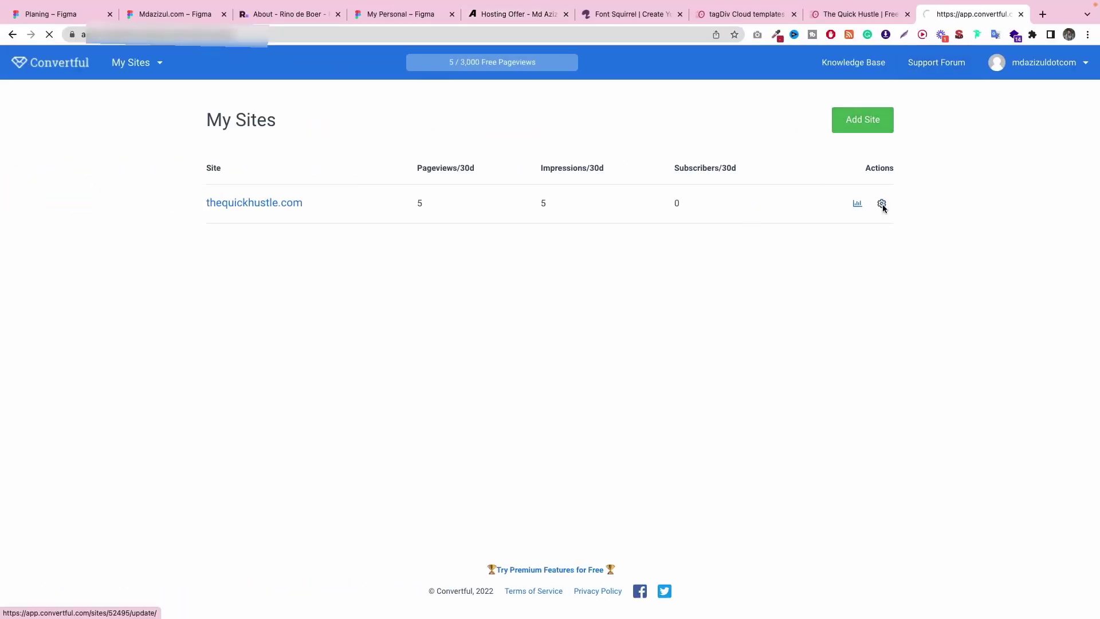
click(193, 98)
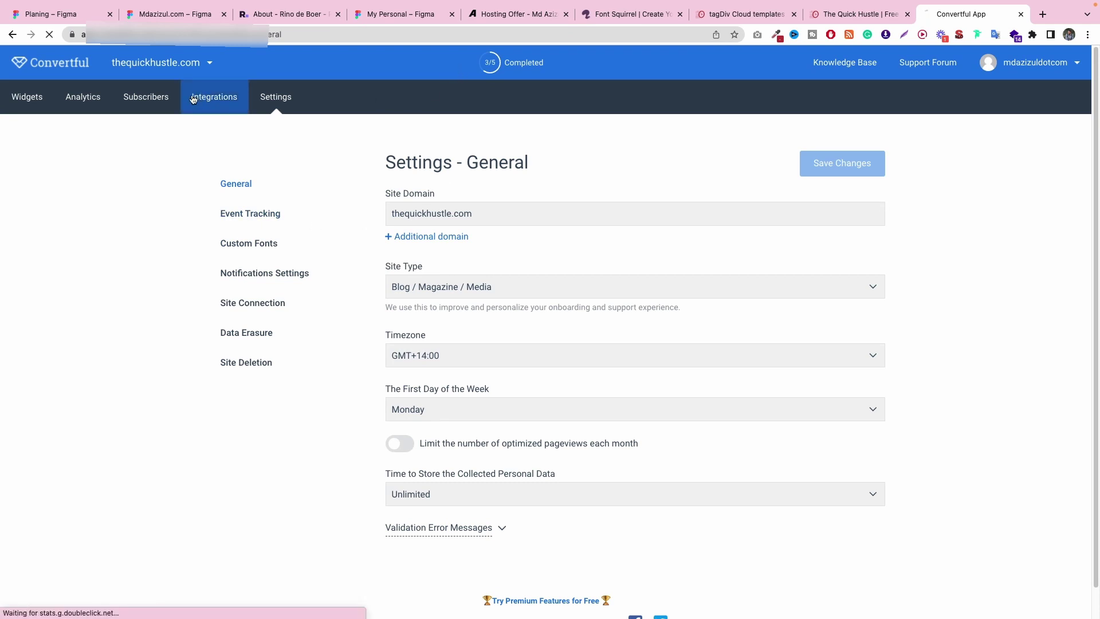
click(846, 159)
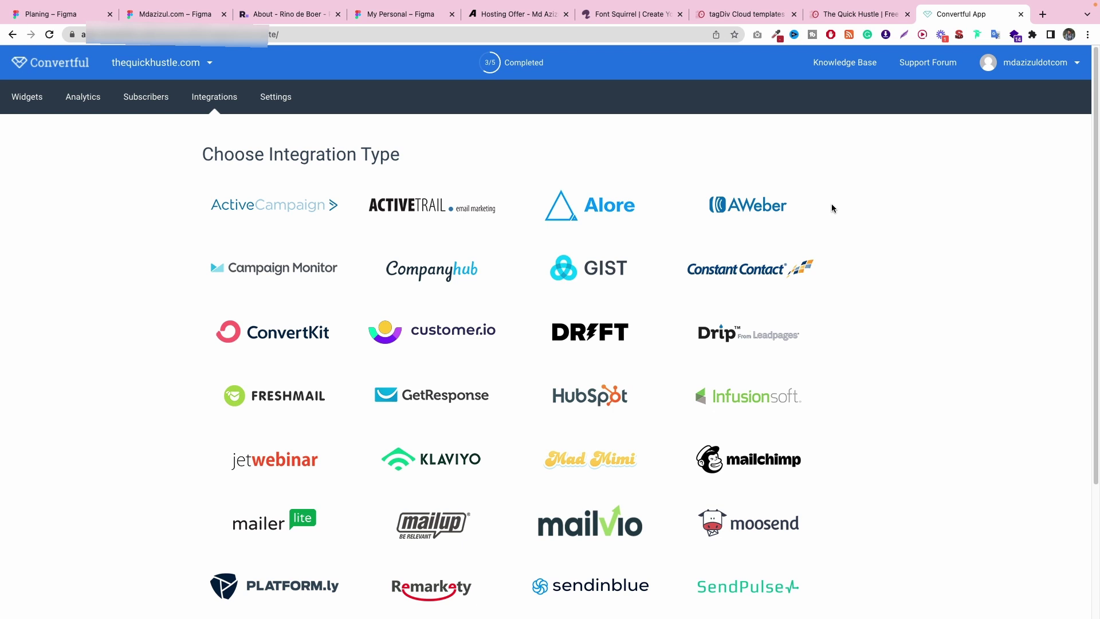
scroll(832, 208, down, 1)
scroll(832, 207, down, 3)
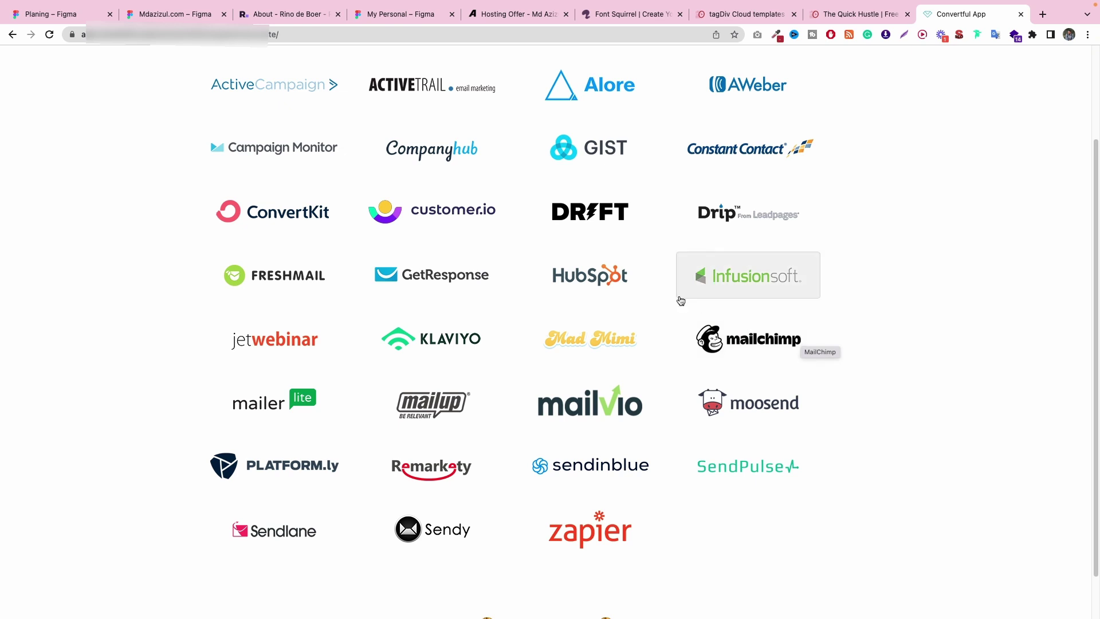
scroll(504, 246, up, 3)
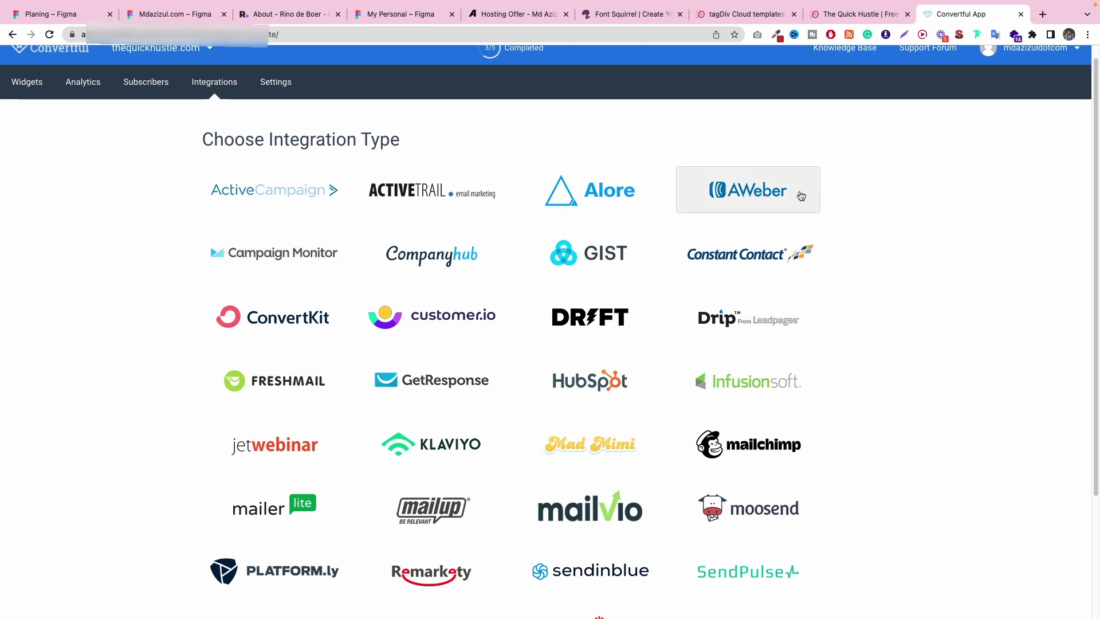
scroll(917, 272, down, 3)
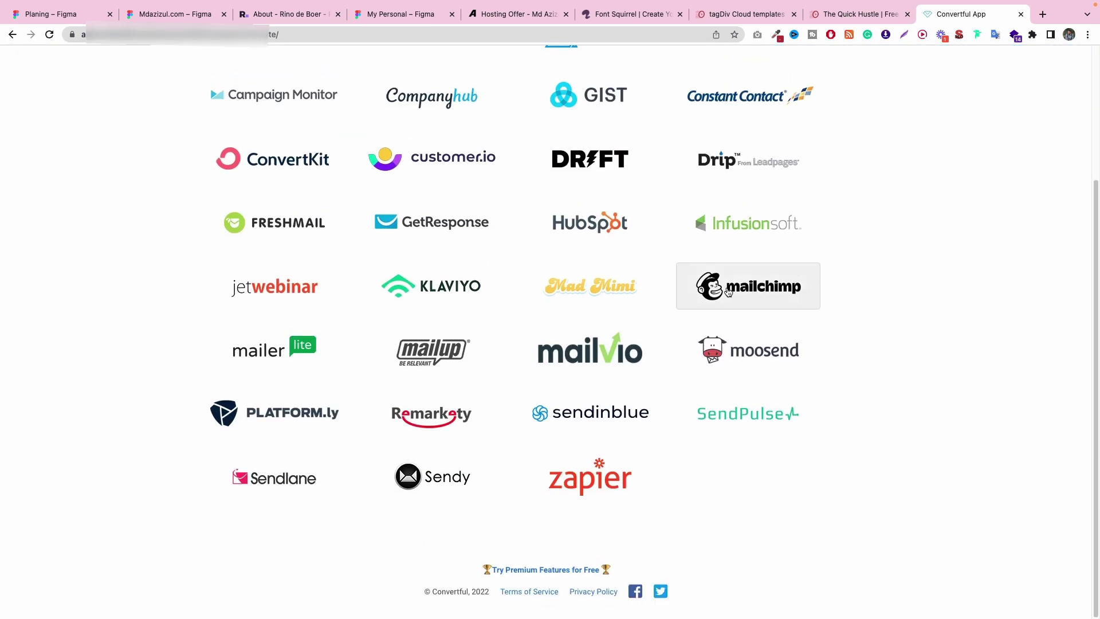
scroll(729, 292, up, 3)
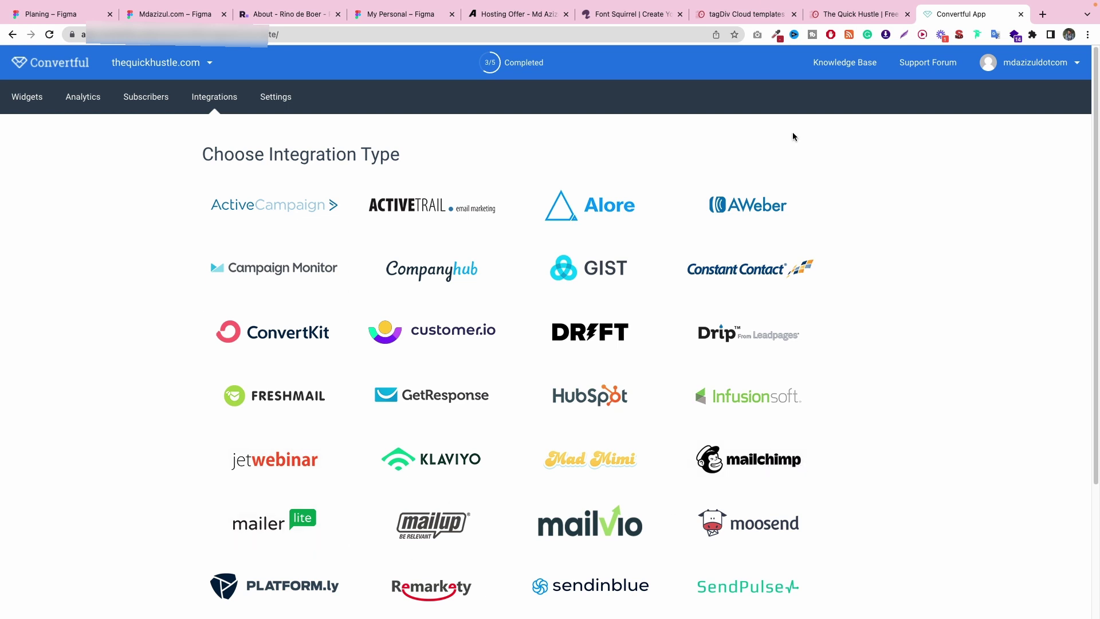
Step: Delete the thequickhustle.com site connection from its Site Deletion settings and confirm the deletion
click(35, 64)
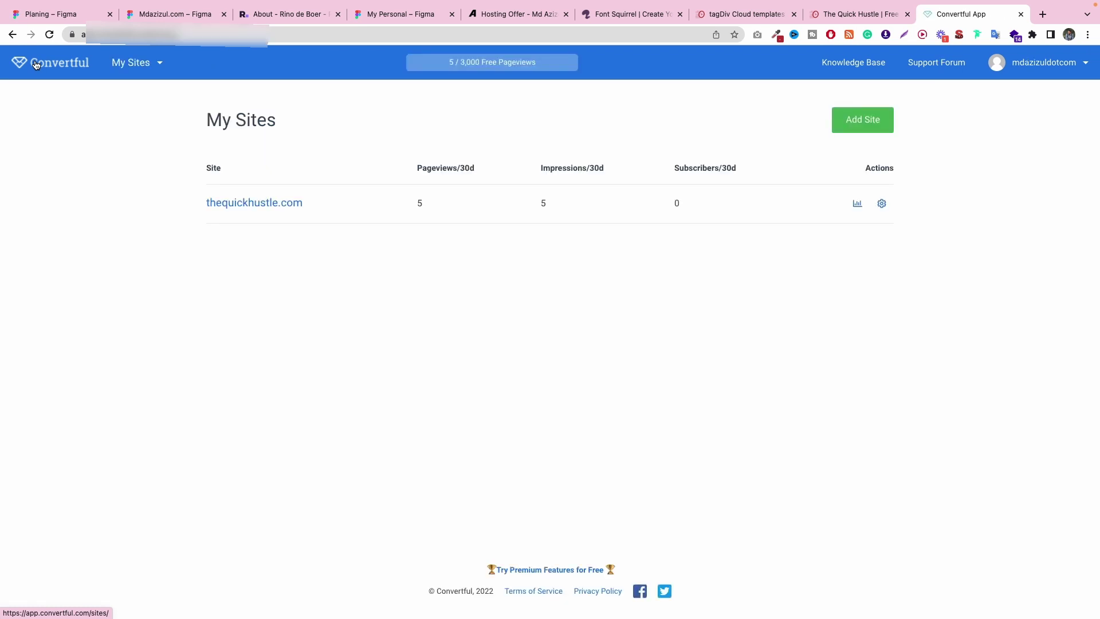
click(882, 203)
scroll(458, 321, down, 1)
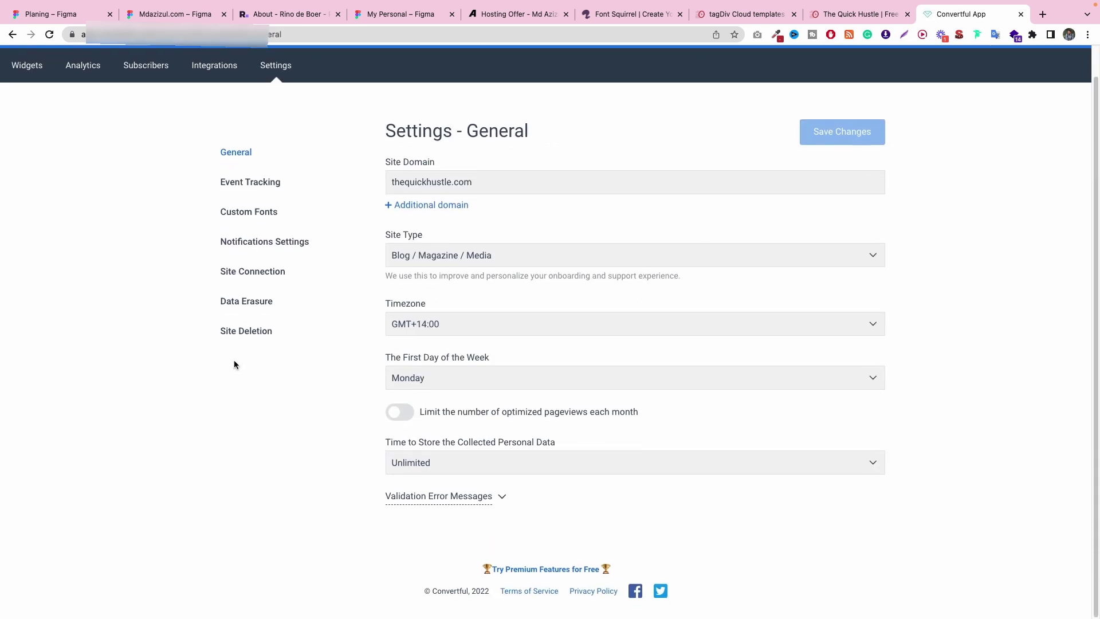
click(250, 330)
click(423, 236)
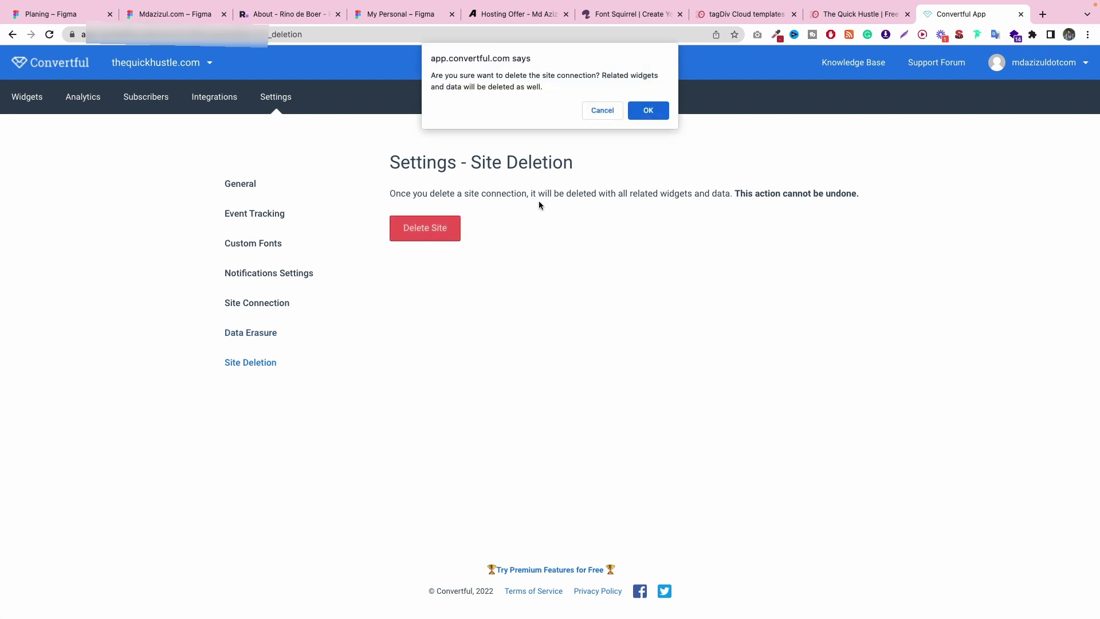
click(662, 116)
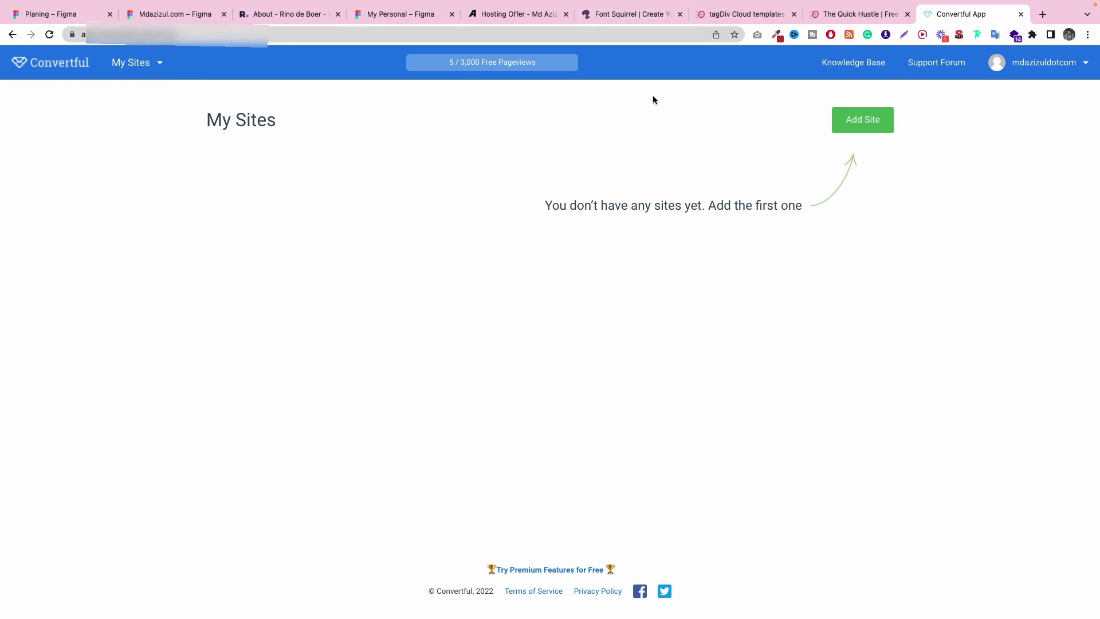
click(869, 122)
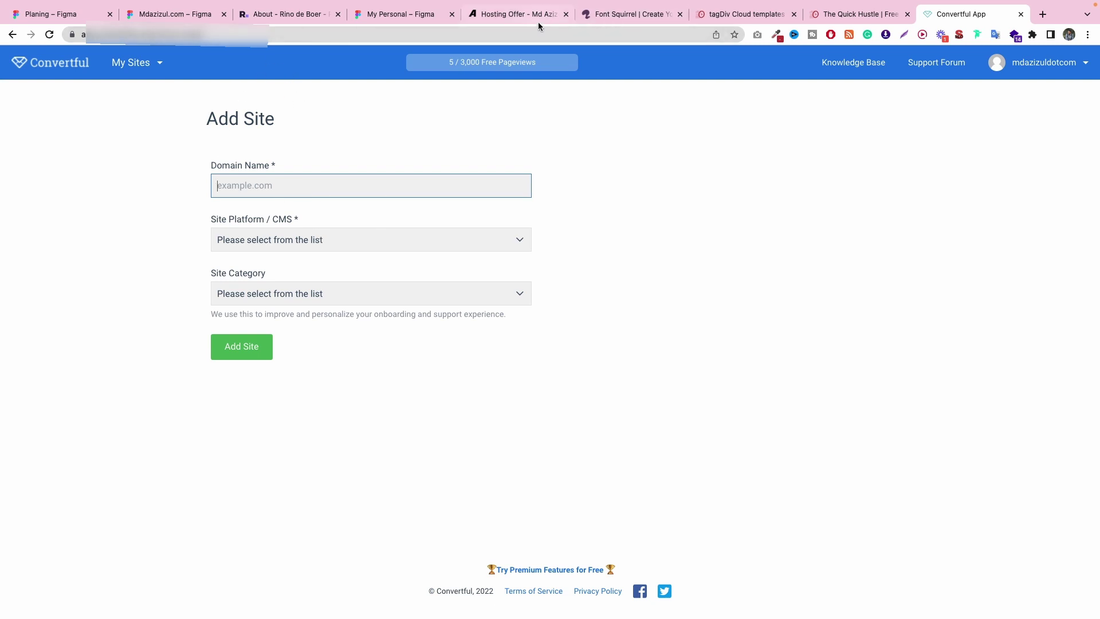
click(756, 15)
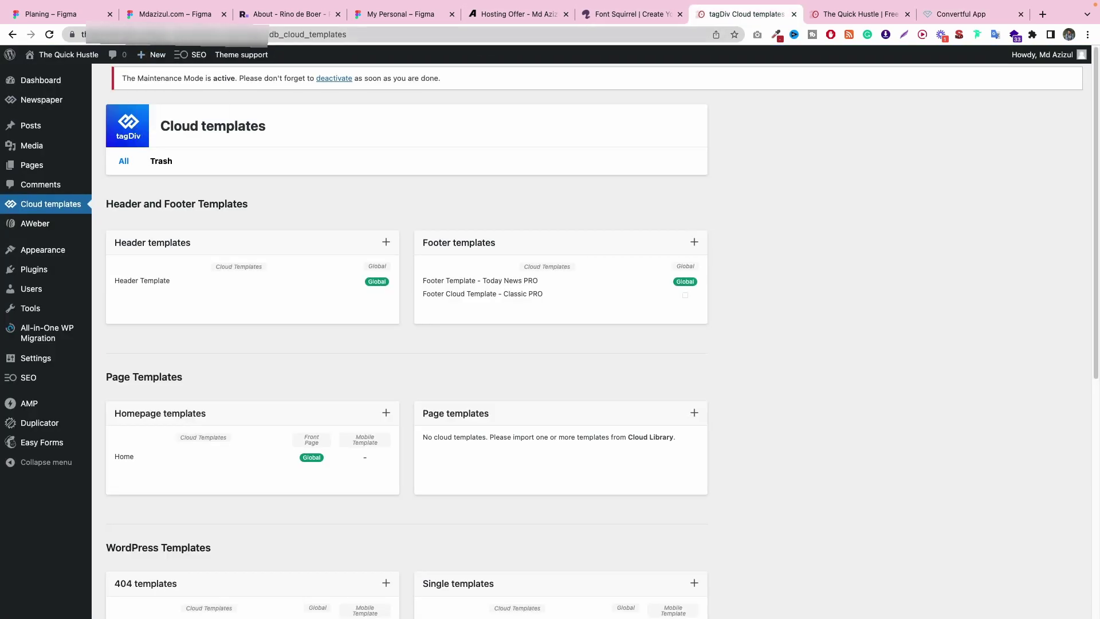
click(172, 35)
right_click(116, 33)
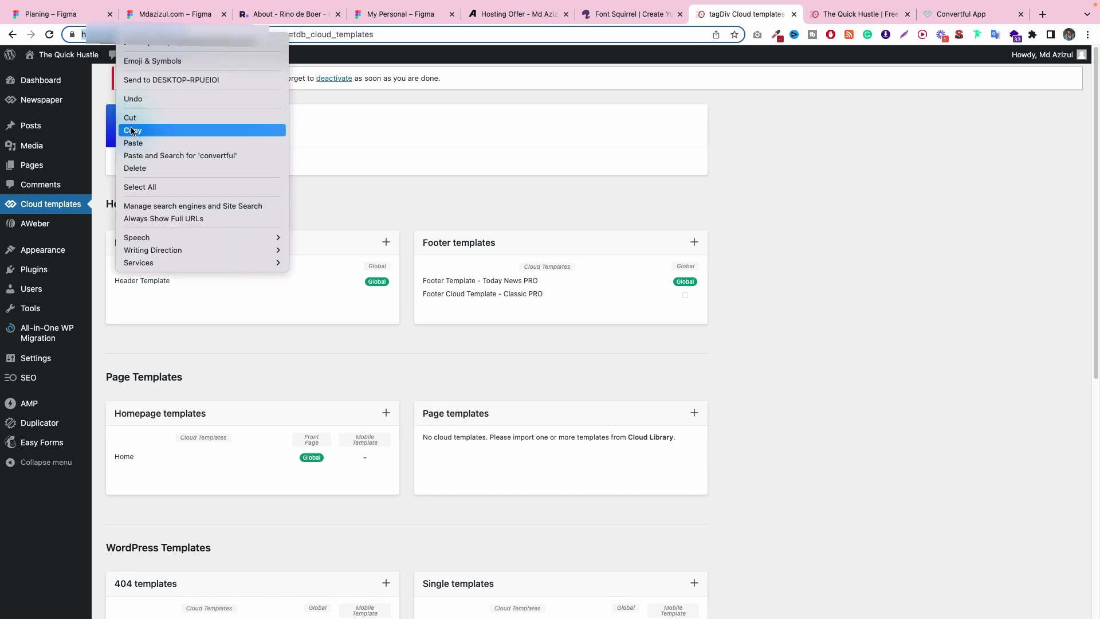
click(131, 131)
click(968, 14)
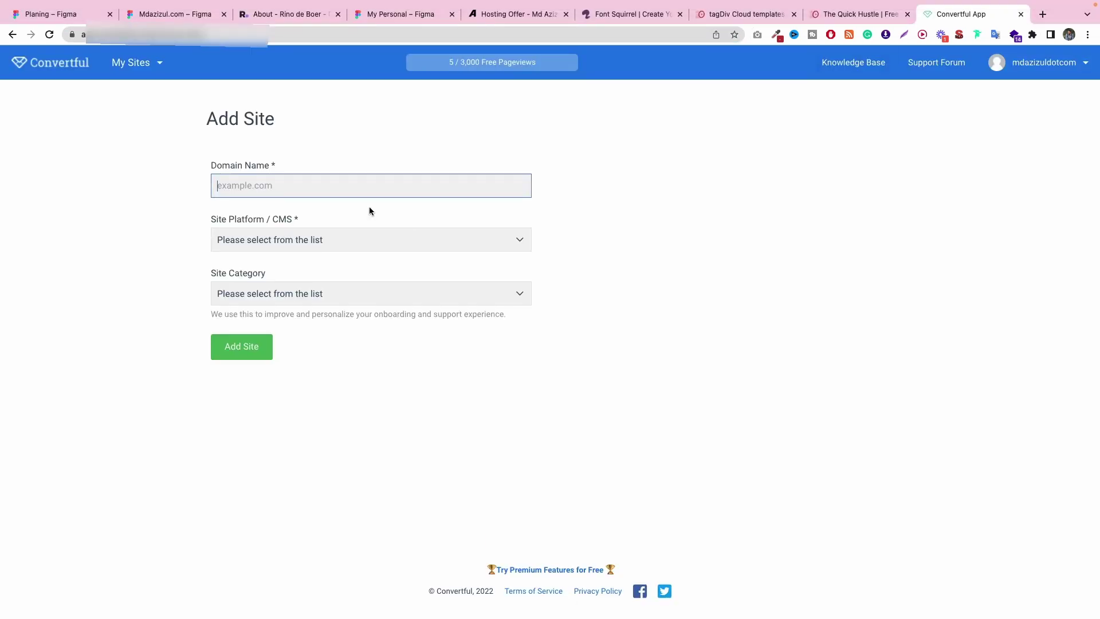
right_click(278, 184)
click(303, 264)
Step: Set the new site's platform to WordPress and its category to Blog / Magazine / Media
click(301, 242)
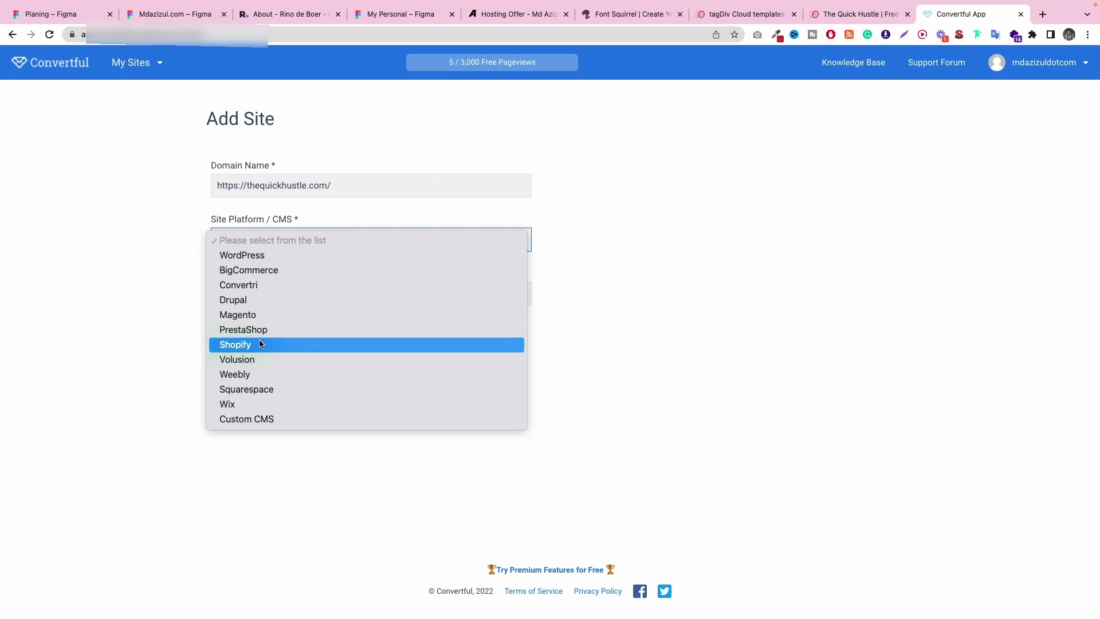
click(242, 420)
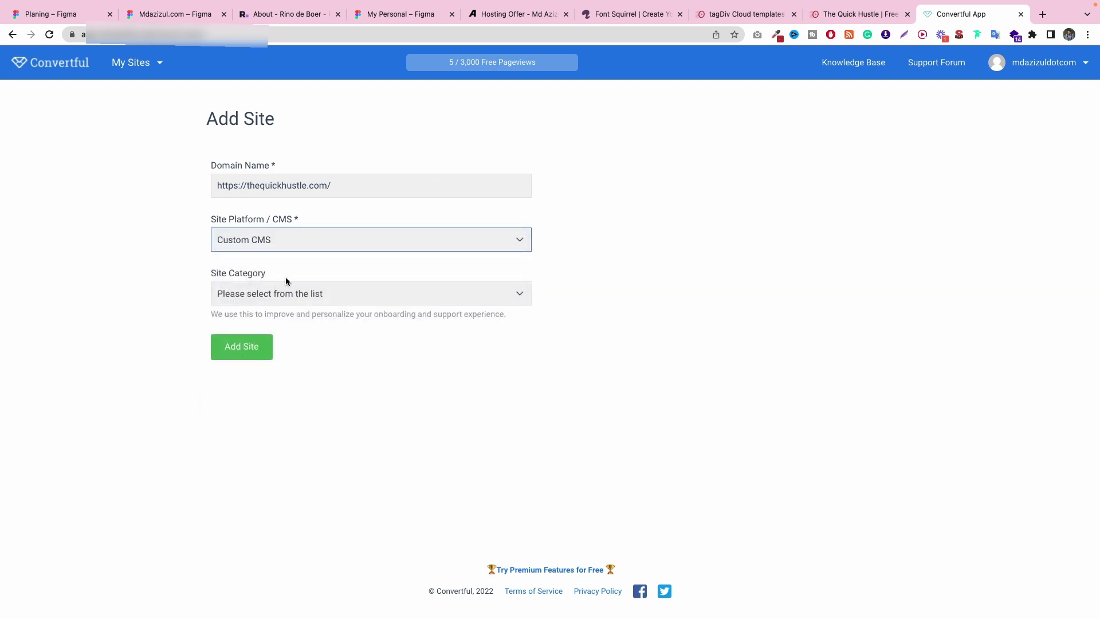
click(288, 244)
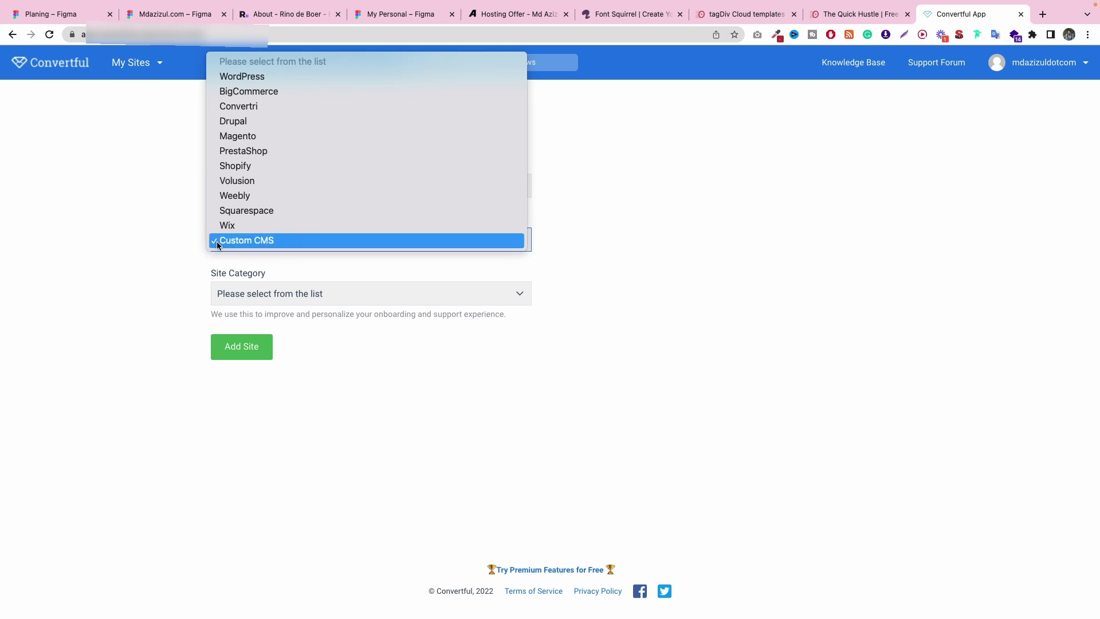
click(277, 78)
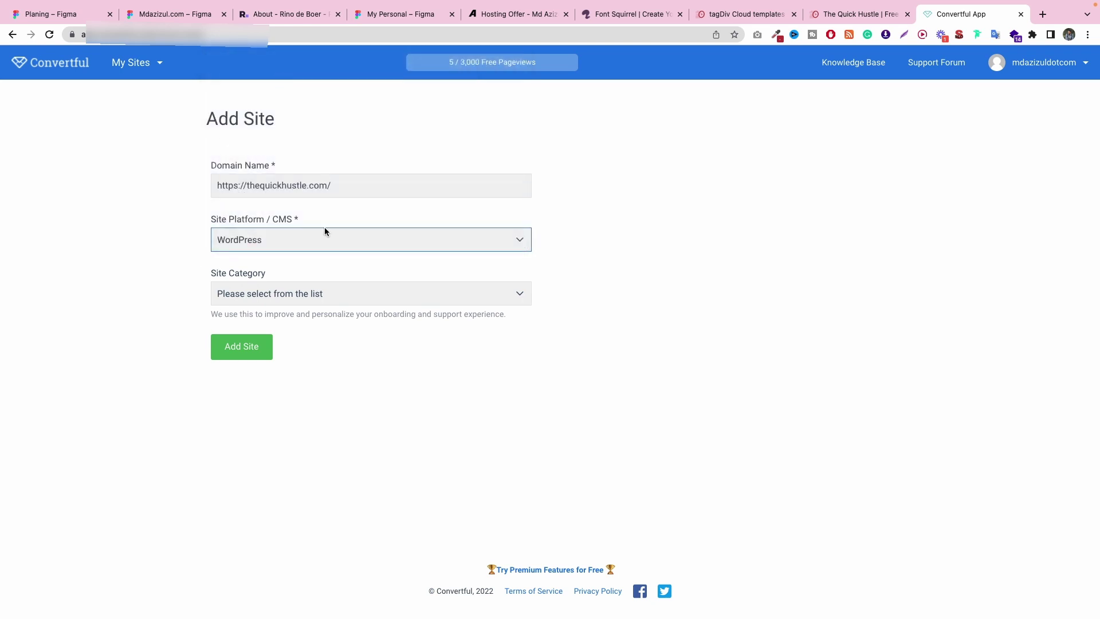
click(324, 295)
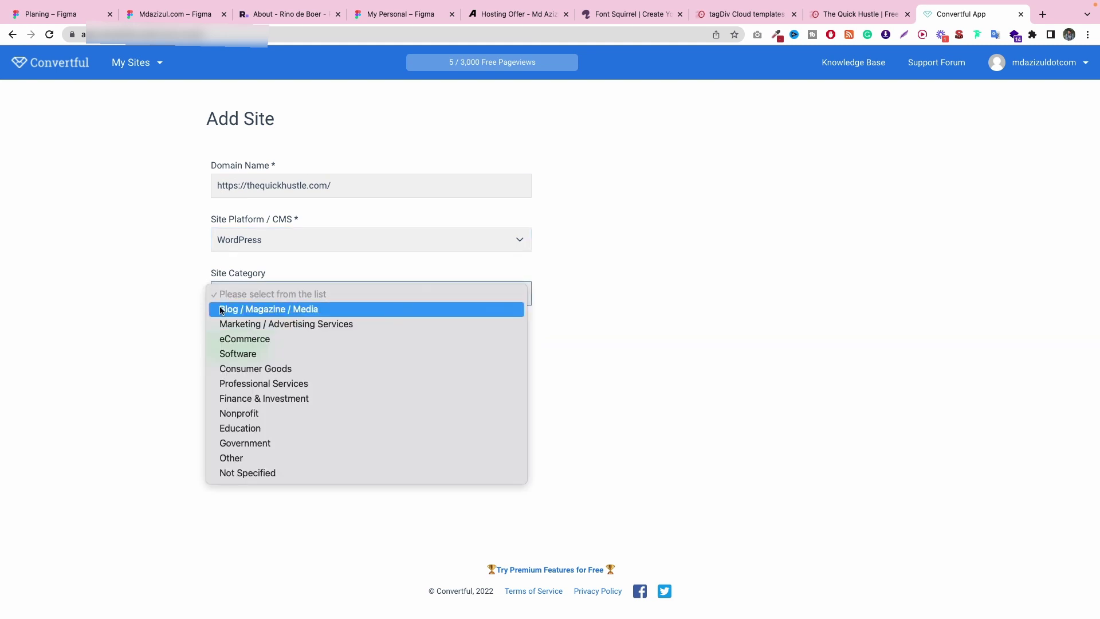
click(291, 309)
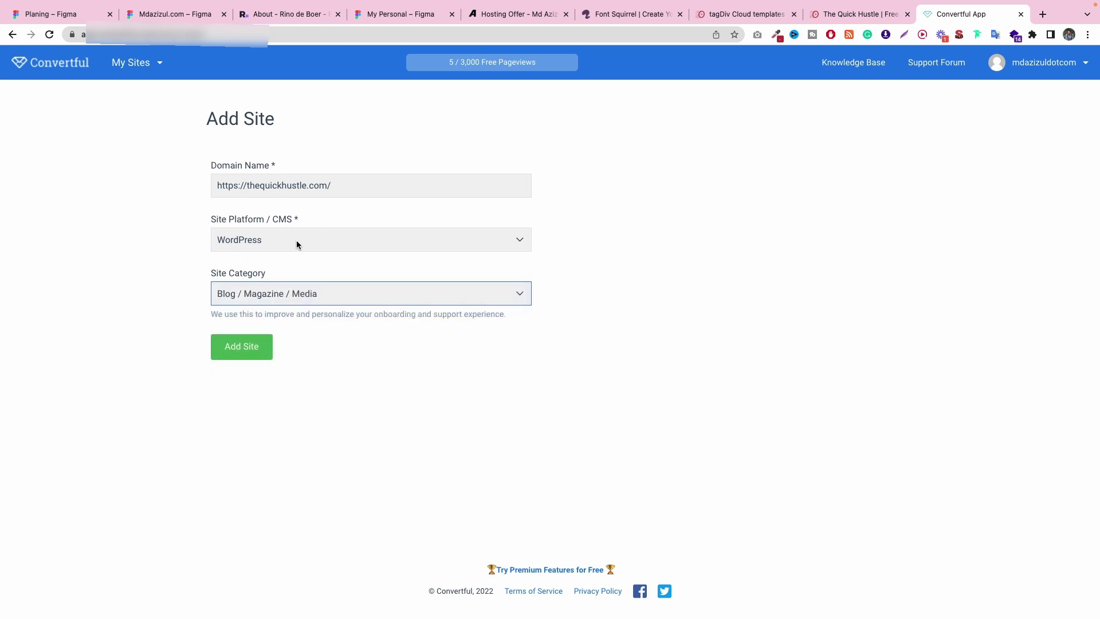
Step: Add the site and open the Convertful plugin's WordPress.org page from the connection instructions in a new tab
click(249, 350)
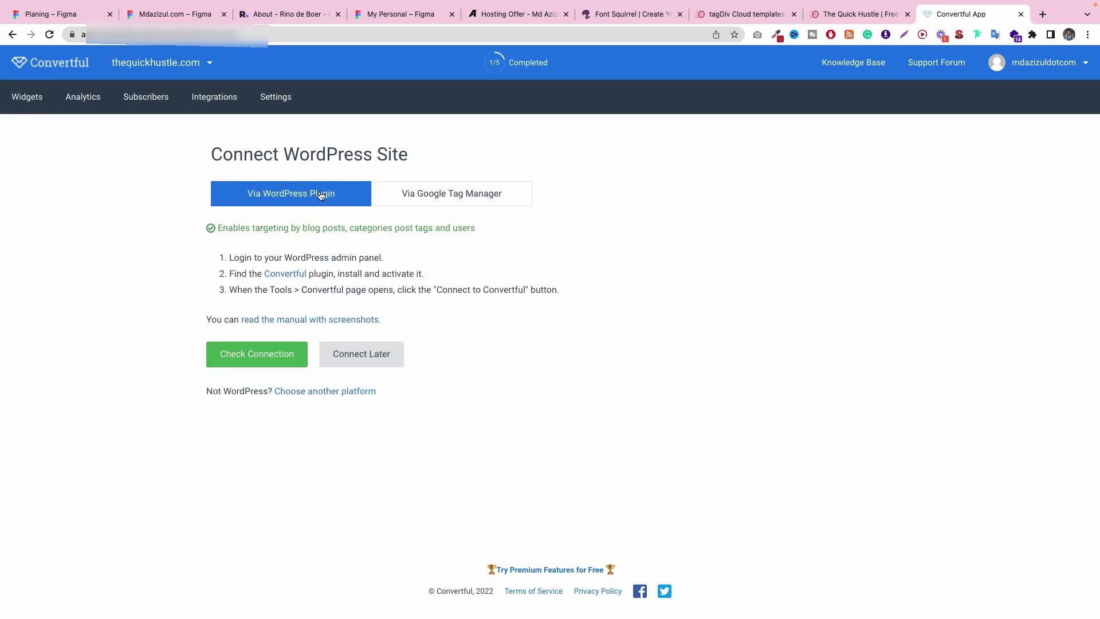
right_click(306, 275)
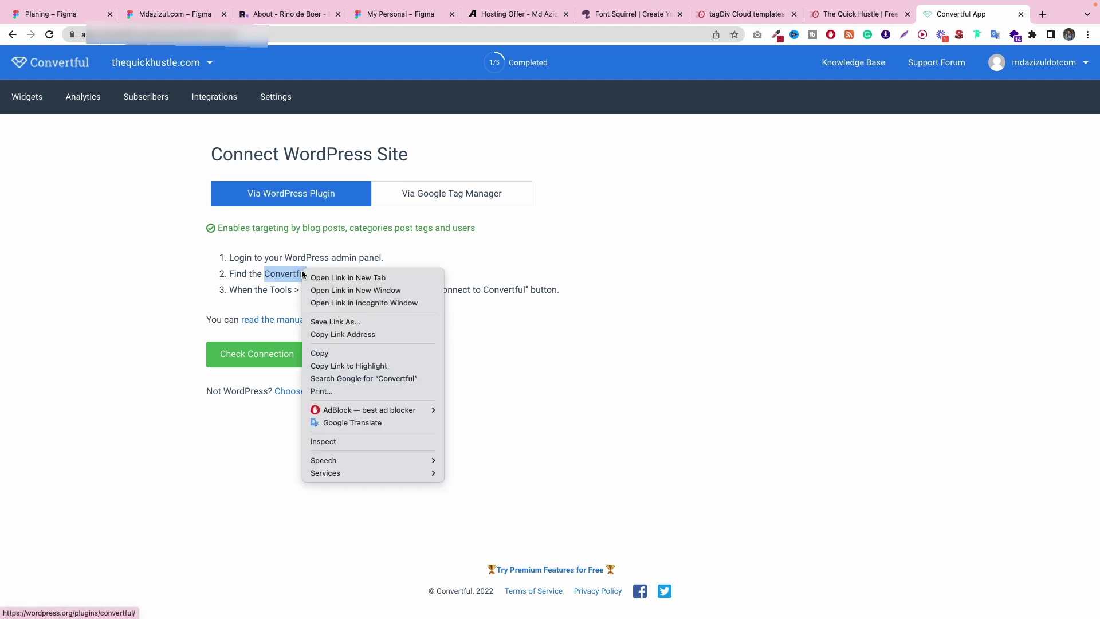
click(333, 280)
click(965, 17)
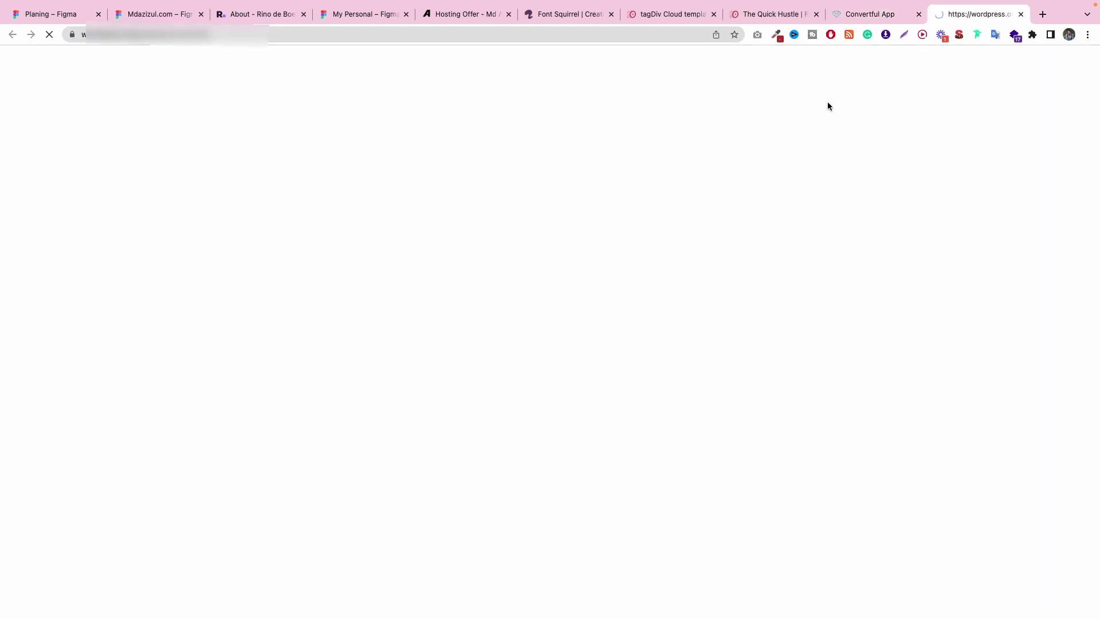
Step: Copy the full plugin title "Convertful – Your Ultimate On-Site Conversion Tool" from its WordPress.org page
double_click(497, 368)
triple_click(497, 367)
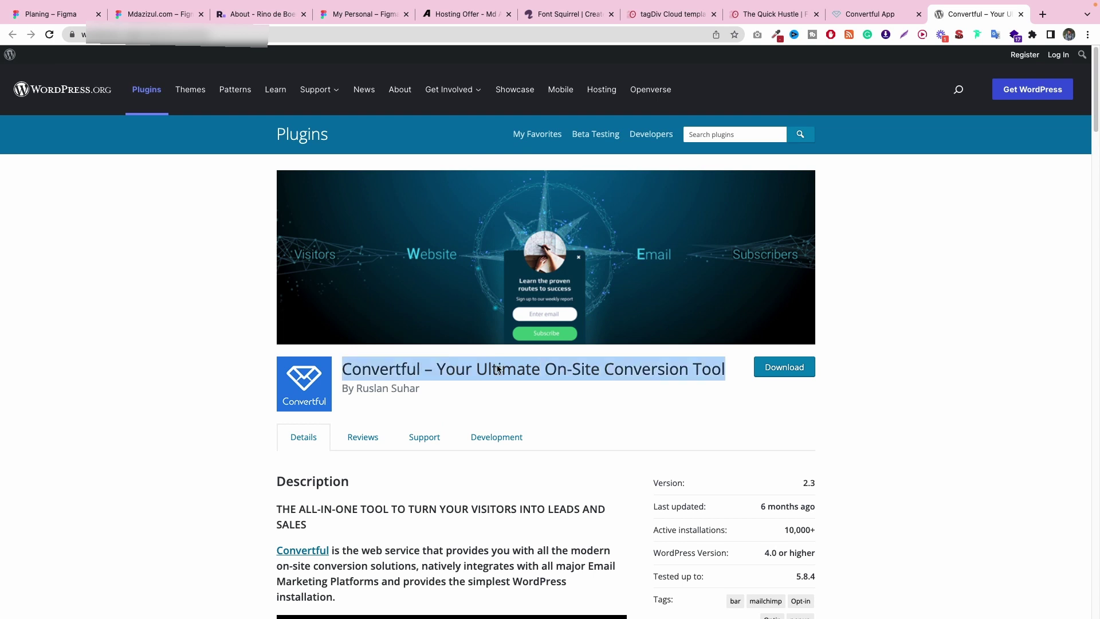
right_click(495, 361)
click(517, 385)
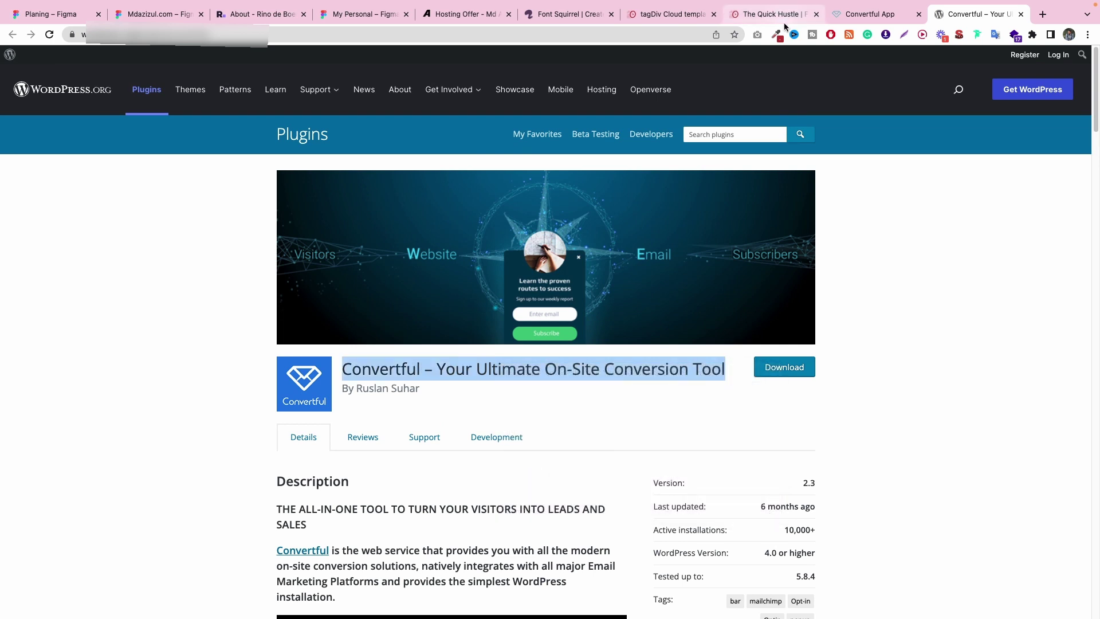
Step: Open the WordPress dashboard's Add Plugins page in a new tab and search it for the copied Convertful plugin title
click(668, 15)
mouse_move(35, 270)
right_click(131, 292)
click(131, 292)
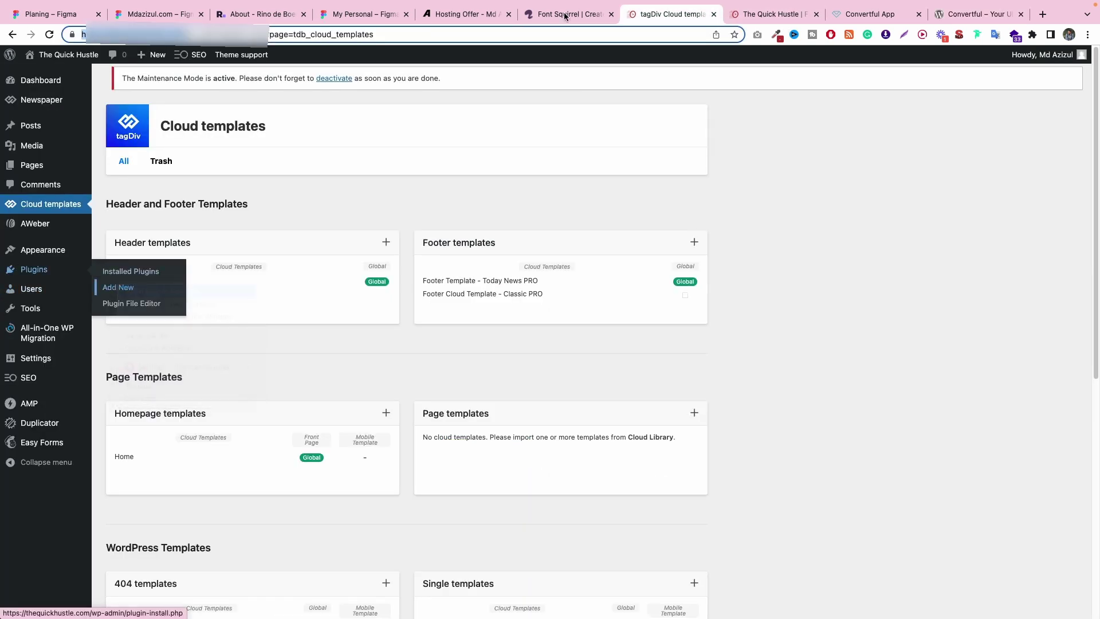
click(683, 14)
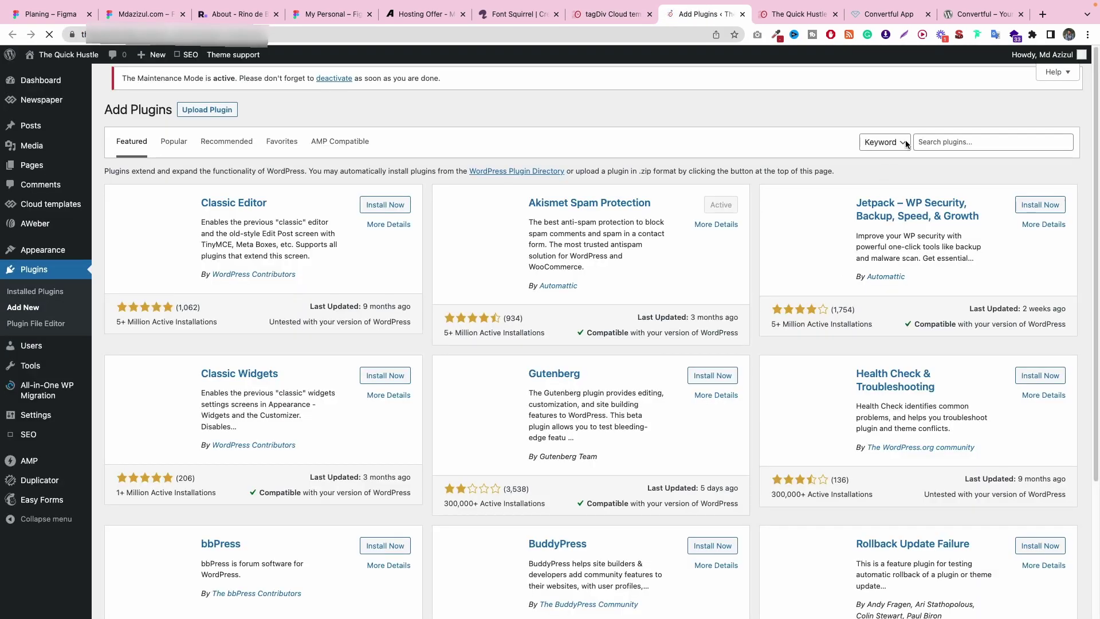
click(967, 142)
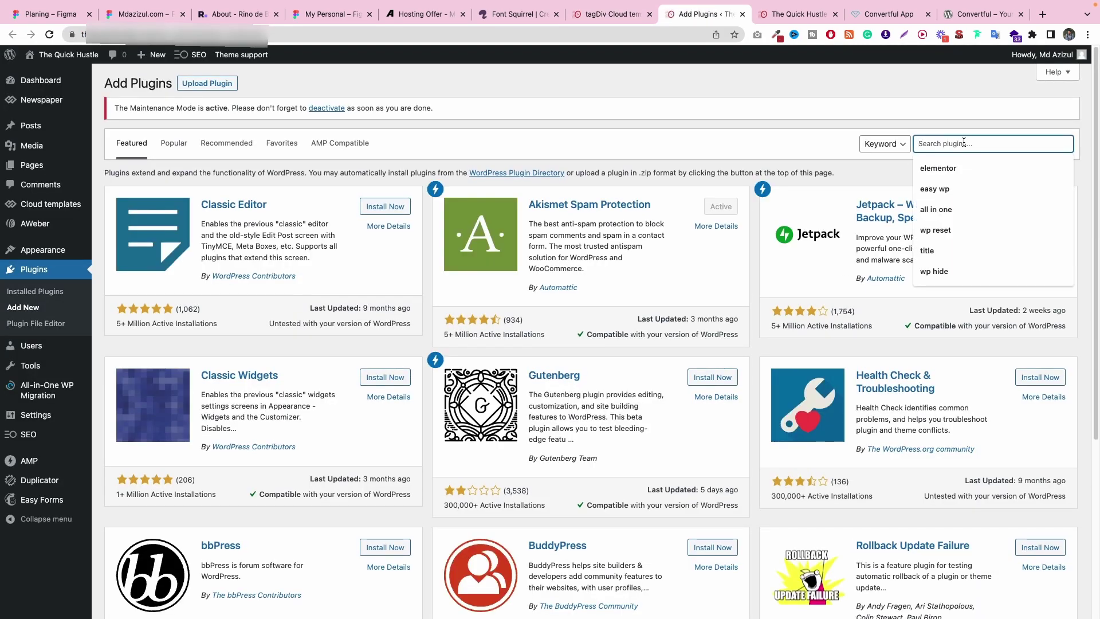
key(super+v)
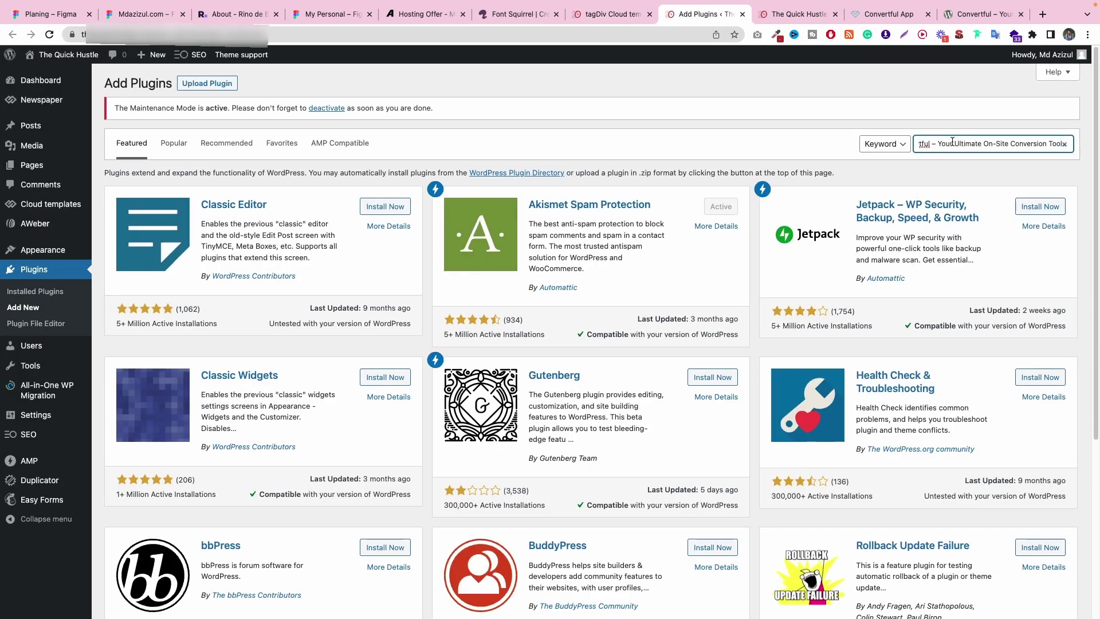
key(Return)
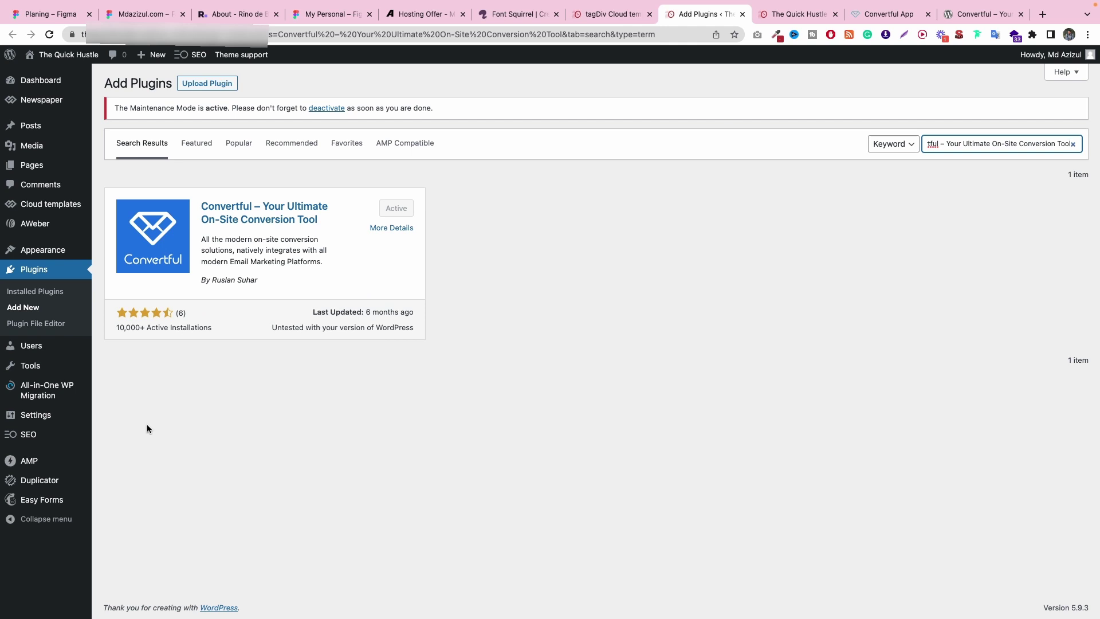
Step: Open the installed plugins of the WordPress site and look through the list for the Convertful plugin
click(38, 289)
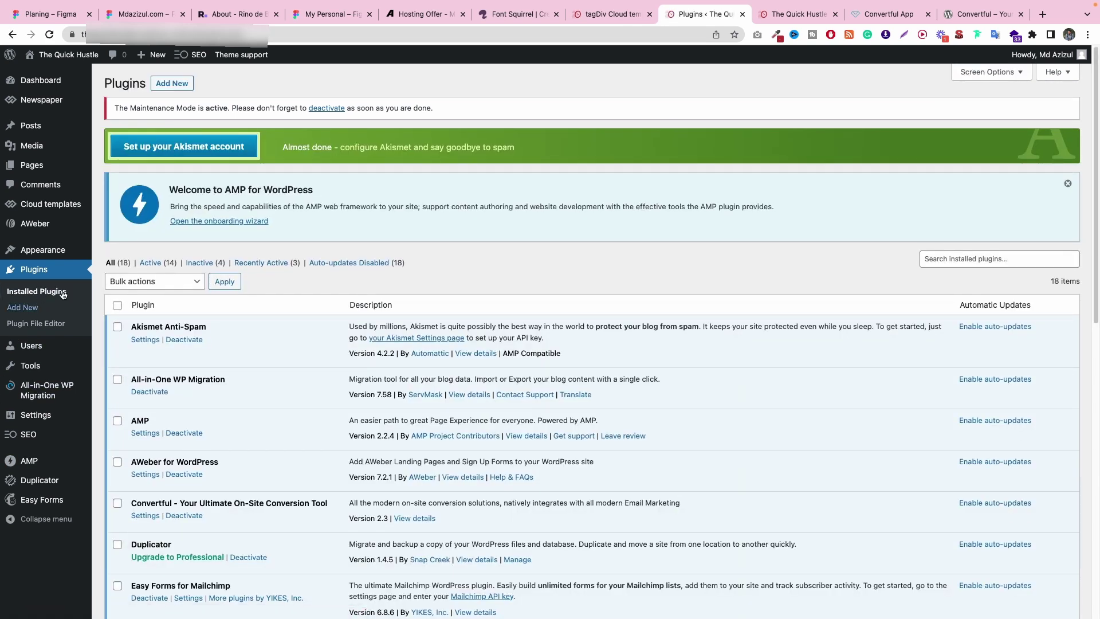
scroll(365, 348, down, 10)
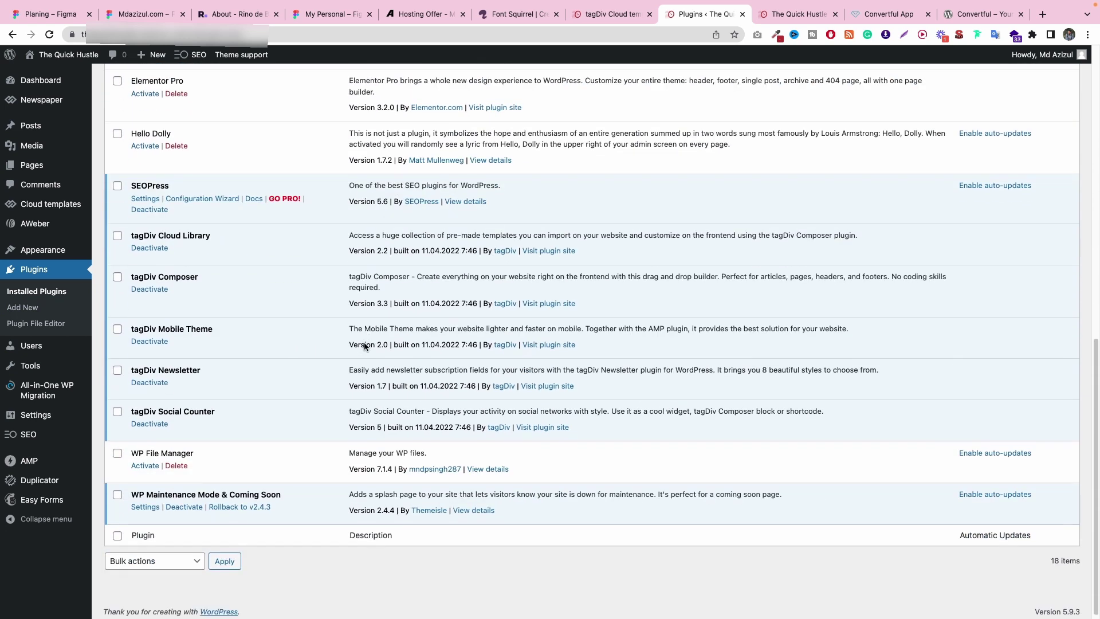
scroll(365, 343, up, 10)
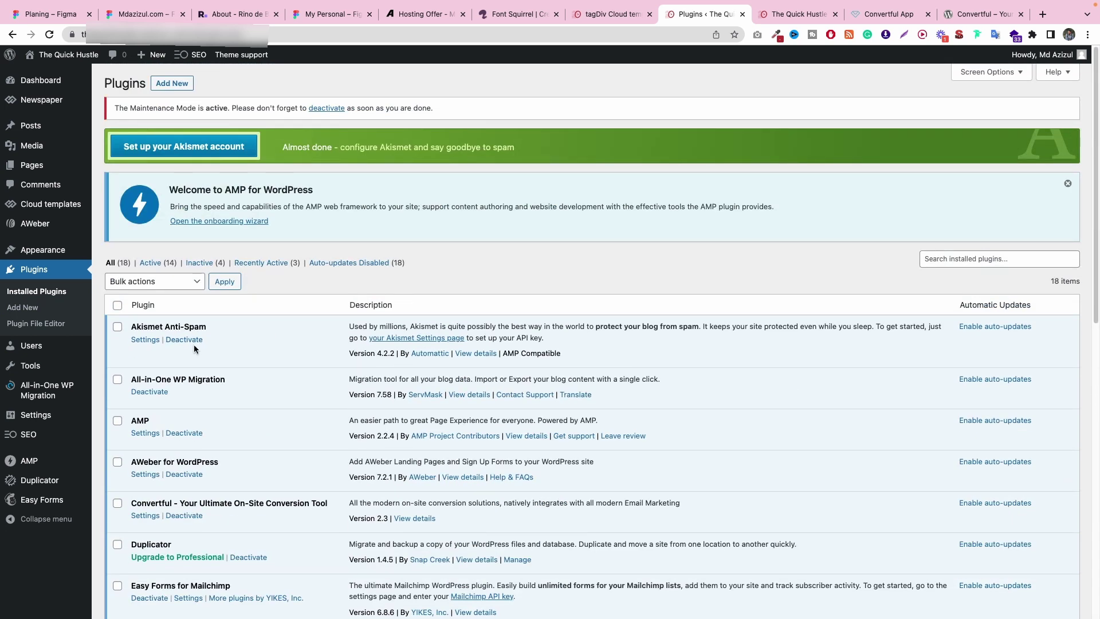
scroll(189, 378, down, 2)
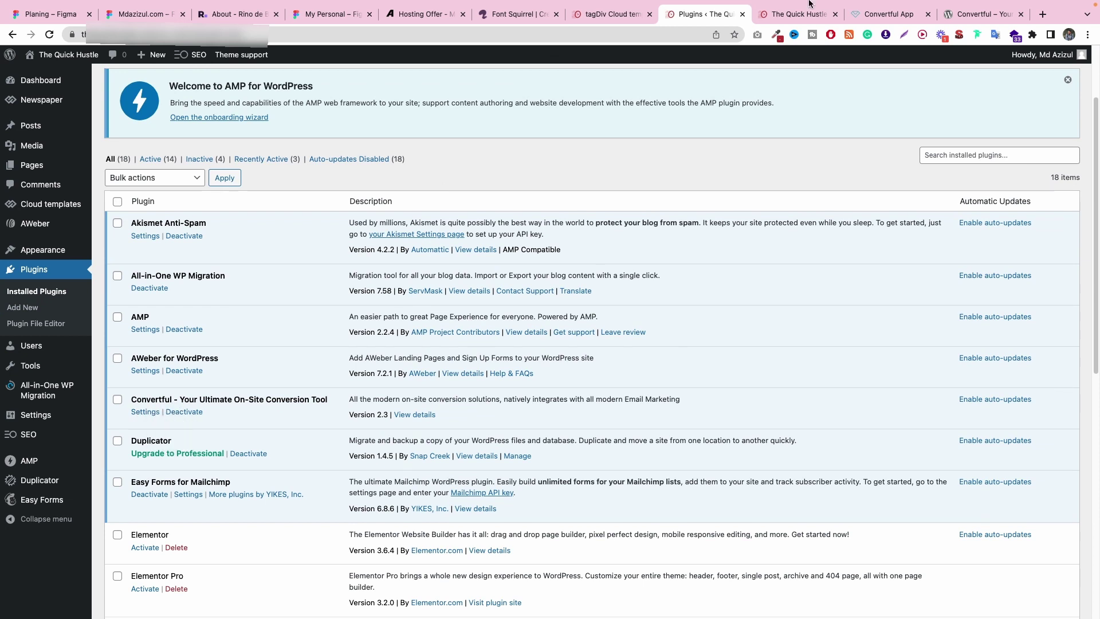
Step: Return to Convertful, check the WordPress plugin connection, and choose to connect the site later
click(871, 19)
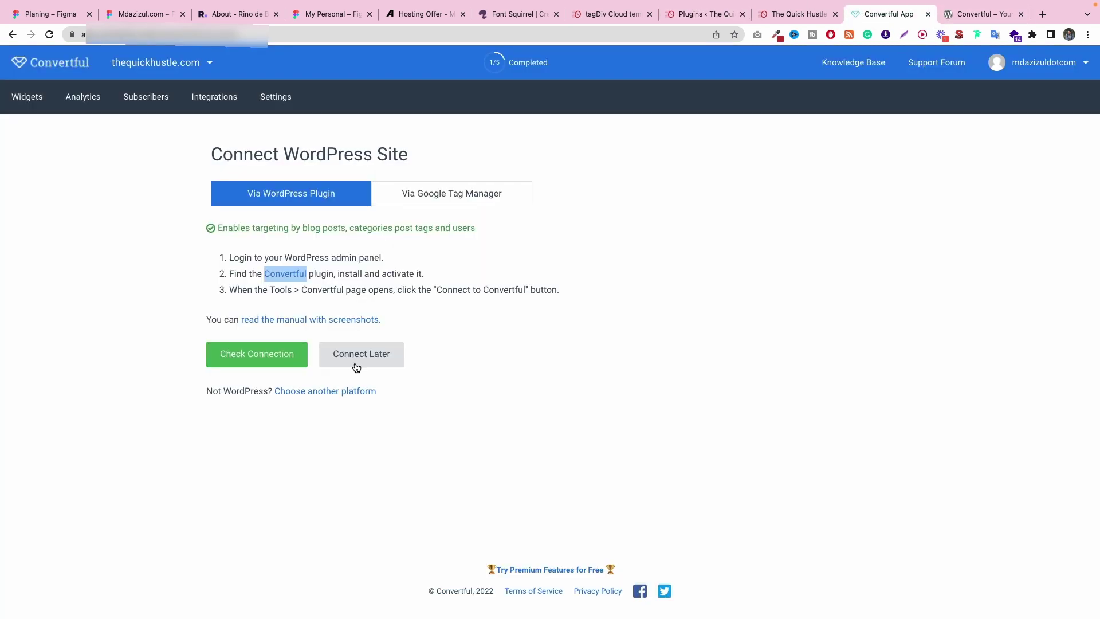
click(275, 359)
click(271, 360)
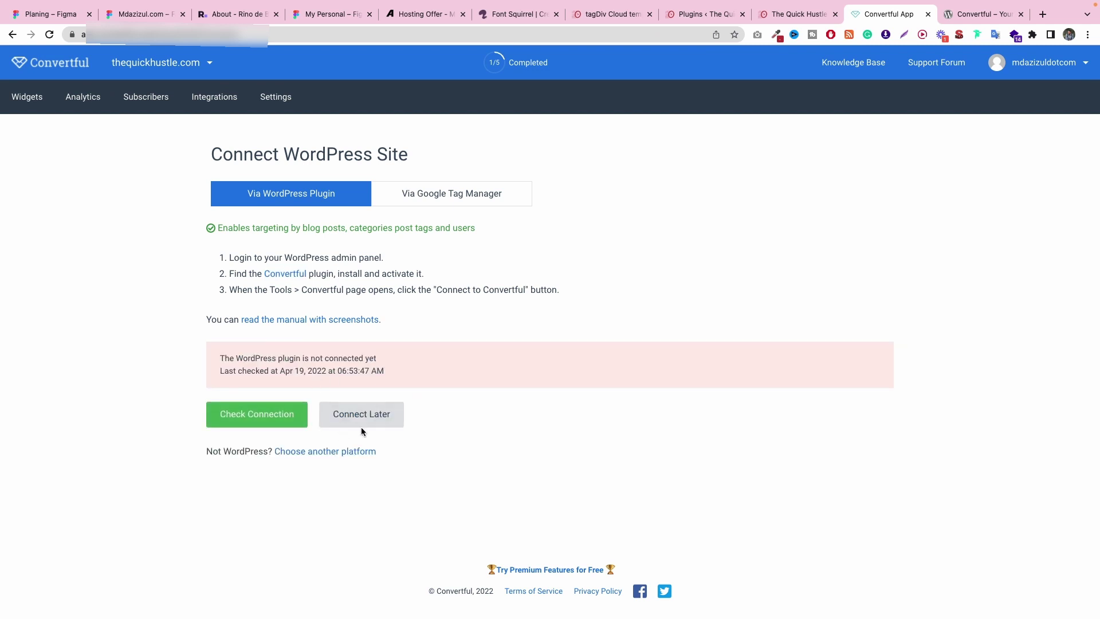
click(362, 429)
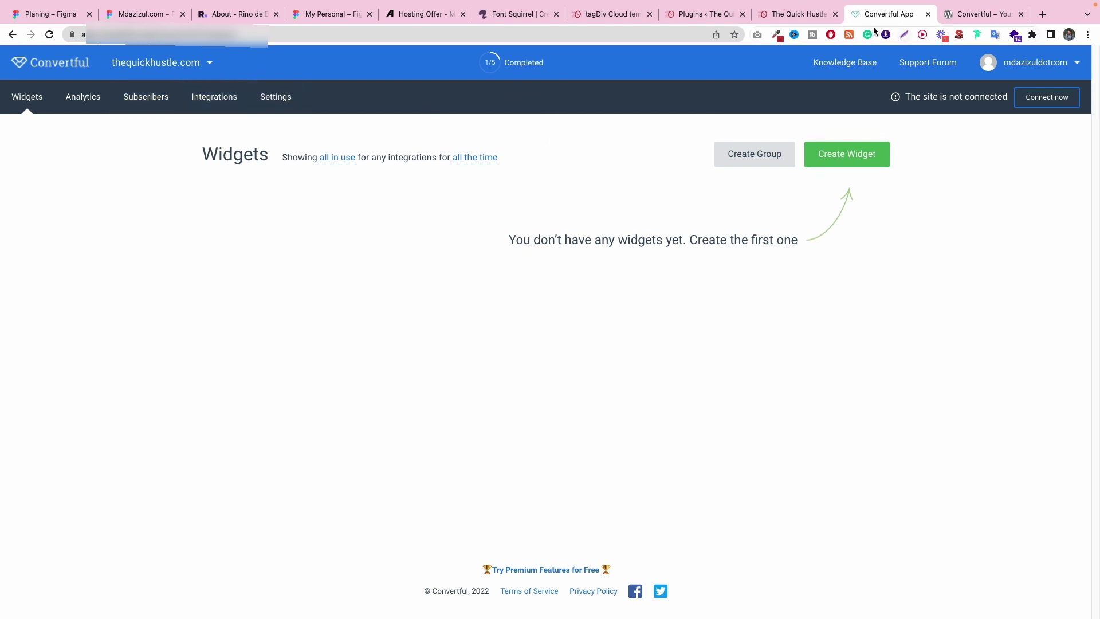
Step: Open the Convertful plugin's settings in the WordPress dashboard and disconnect the site from its old connection
click(704, 14)
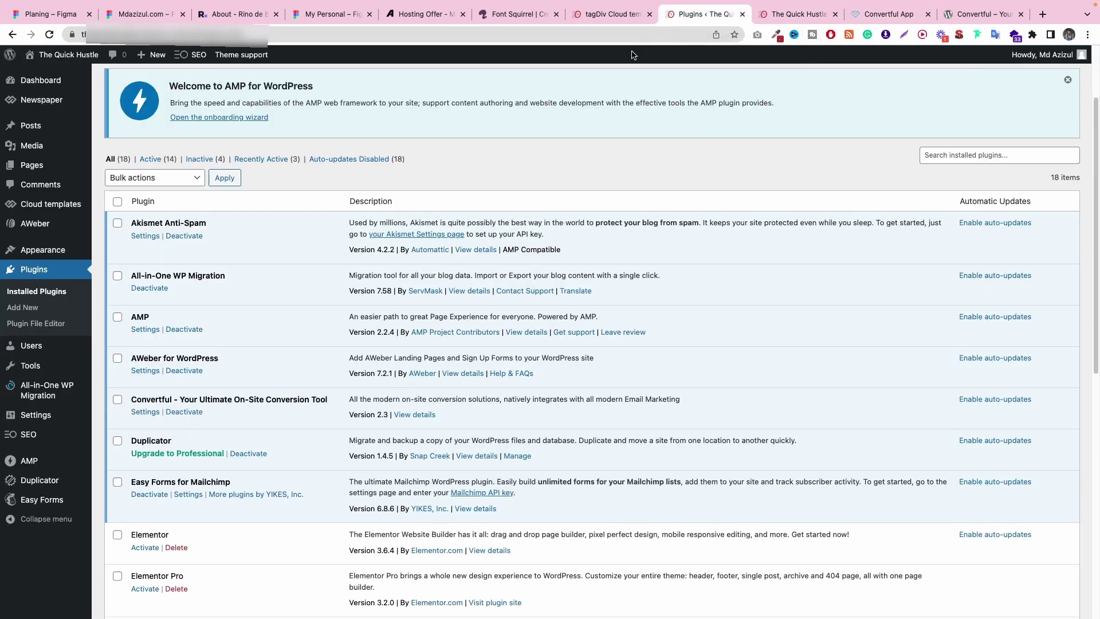
click(155, 412)
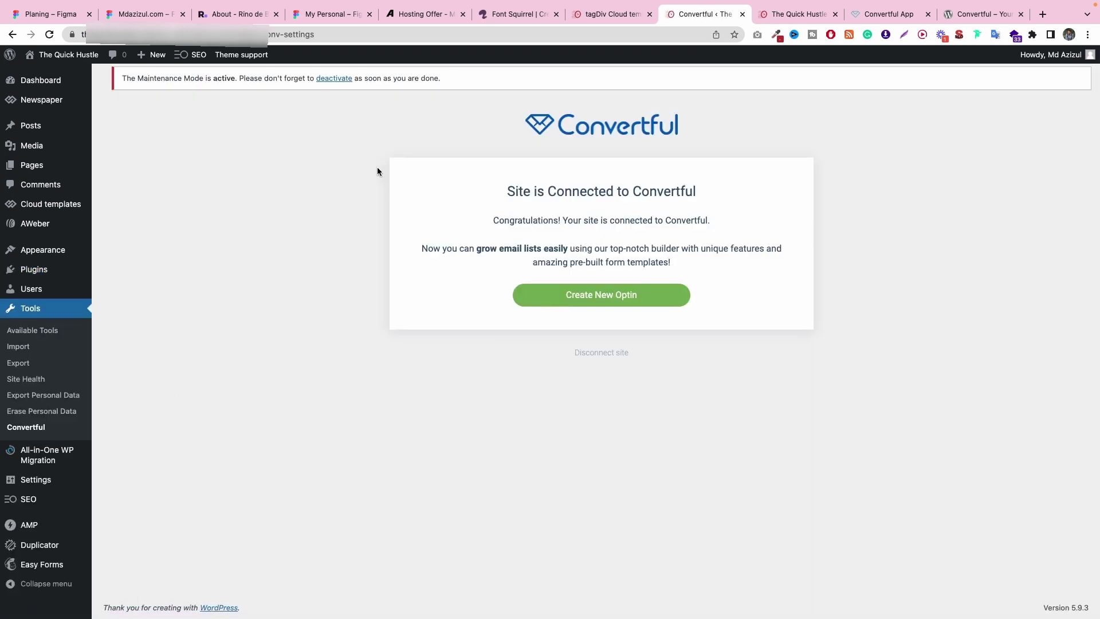
click(620, 356)
click(647, 104)
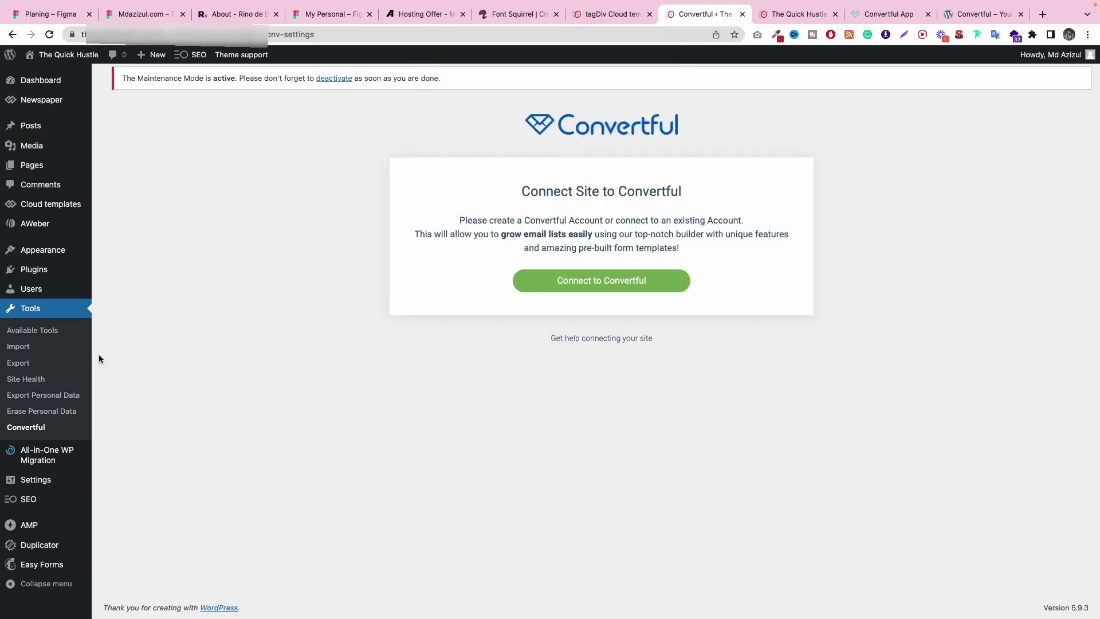
Step: Connect the WordPress site to Convertful from the plugin page and approve thequickhustle.com's access to the account
click(26, 430)
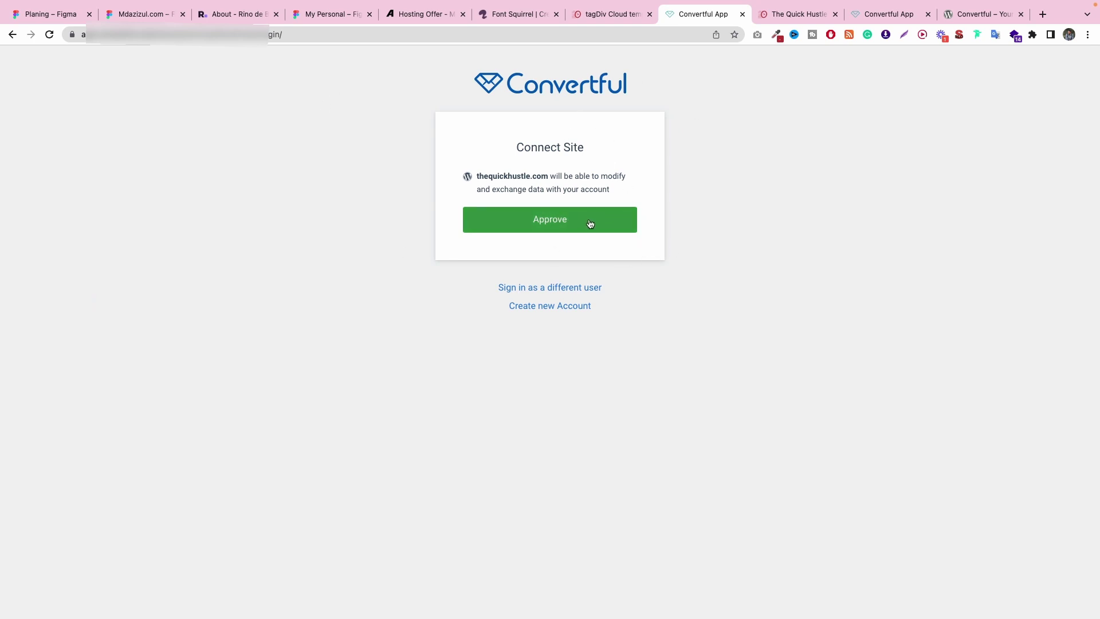
click(590, 223)
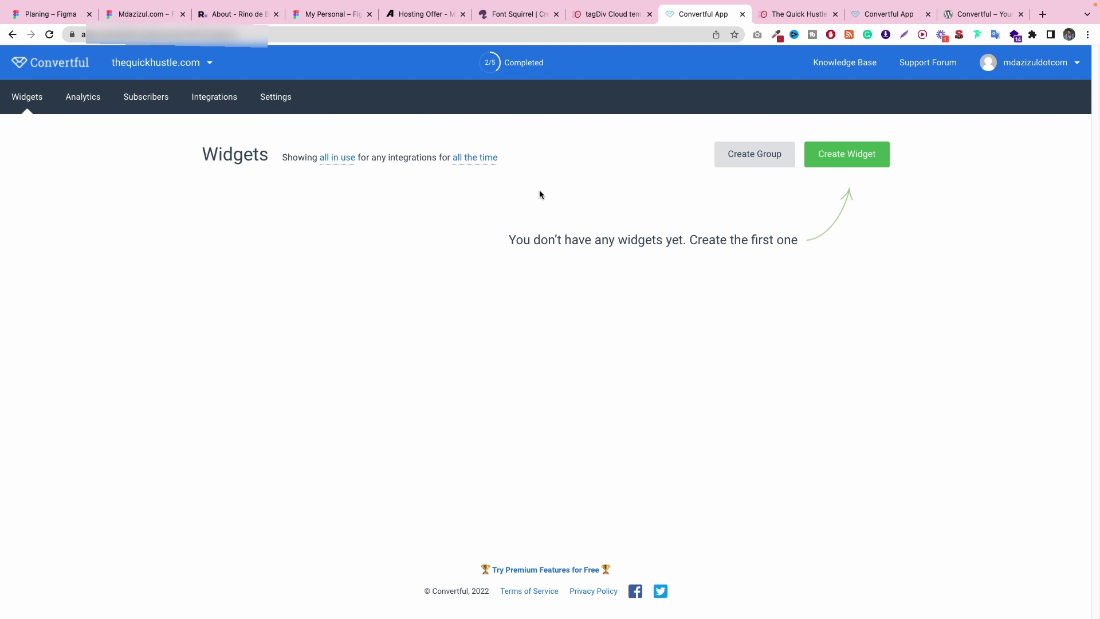
click(613, 17)
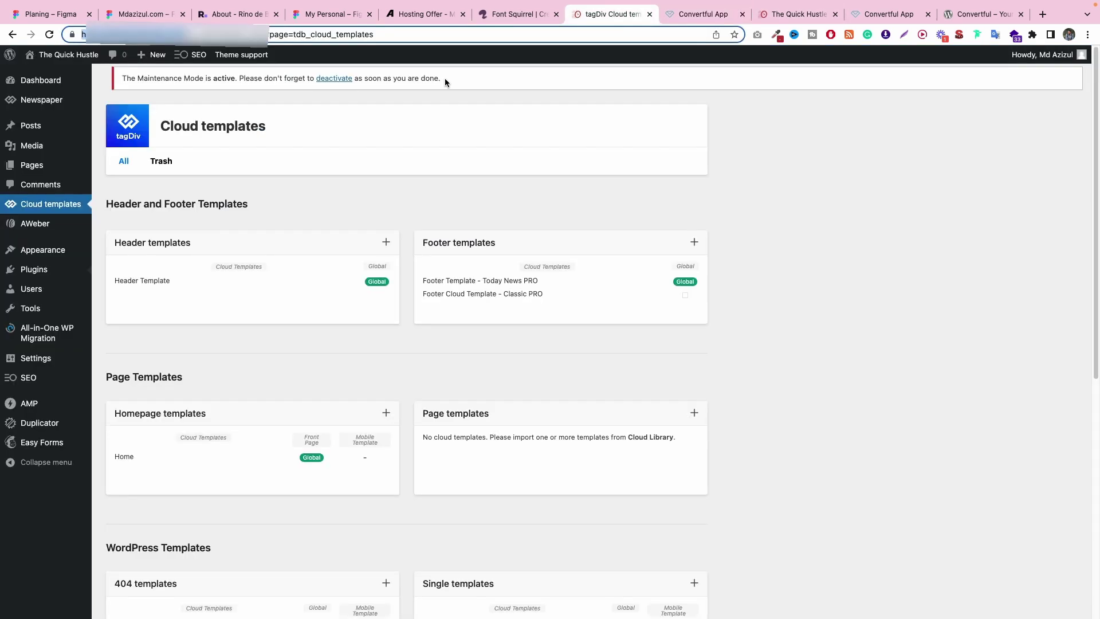
click(700, 21)
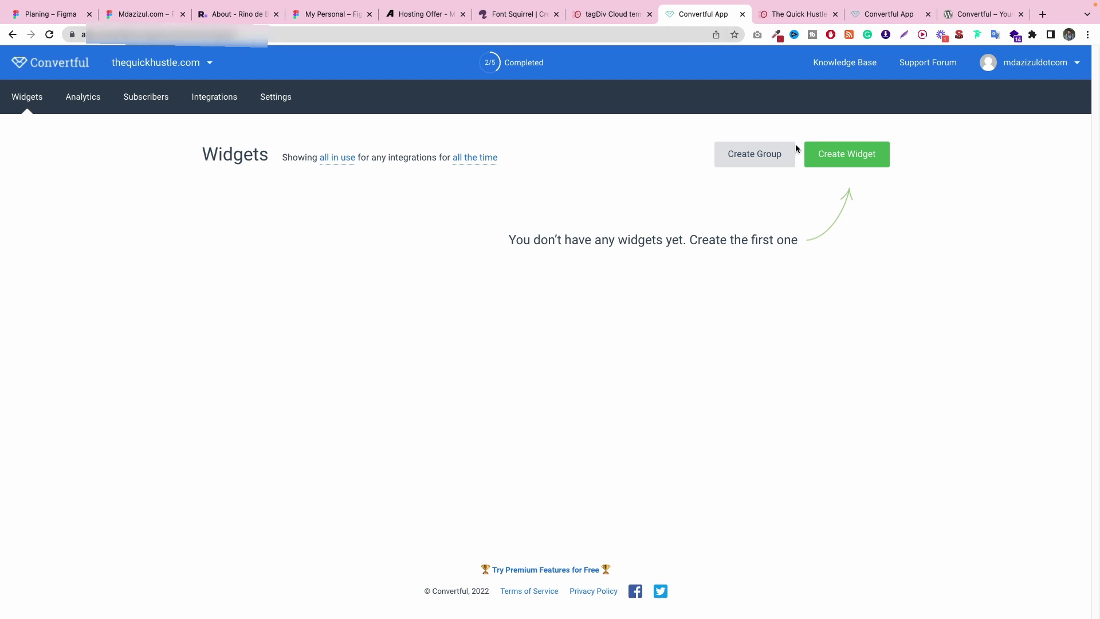
Step: Start creating a widget and look through the templates offered for Blog/Magazine/Media
click(847, 157)
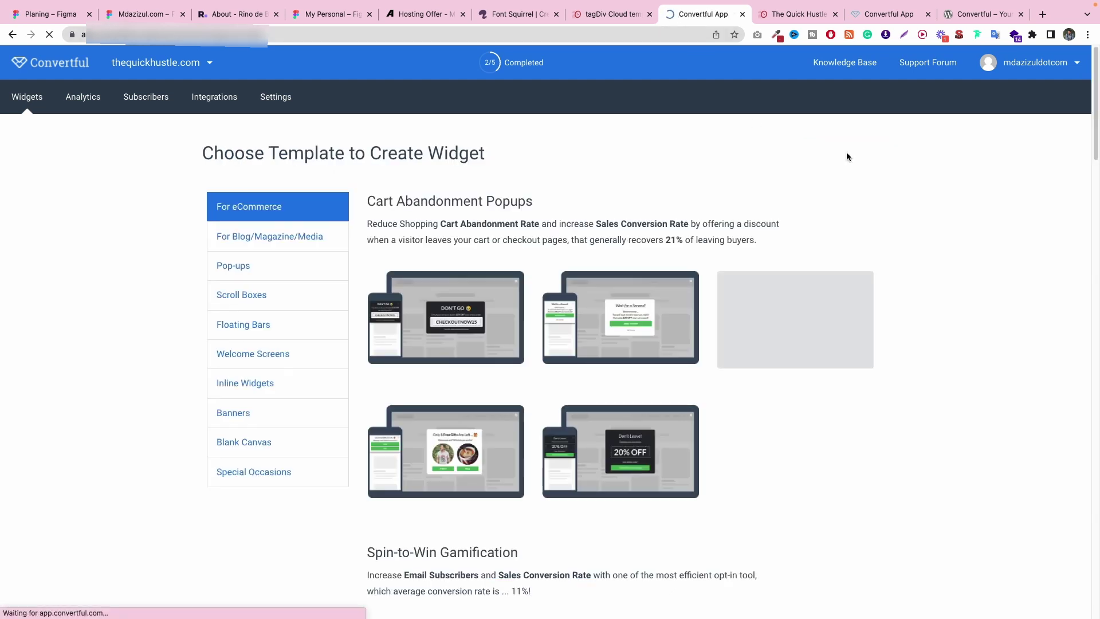
click(269, 236)
scroll(281, 245, down, 1)
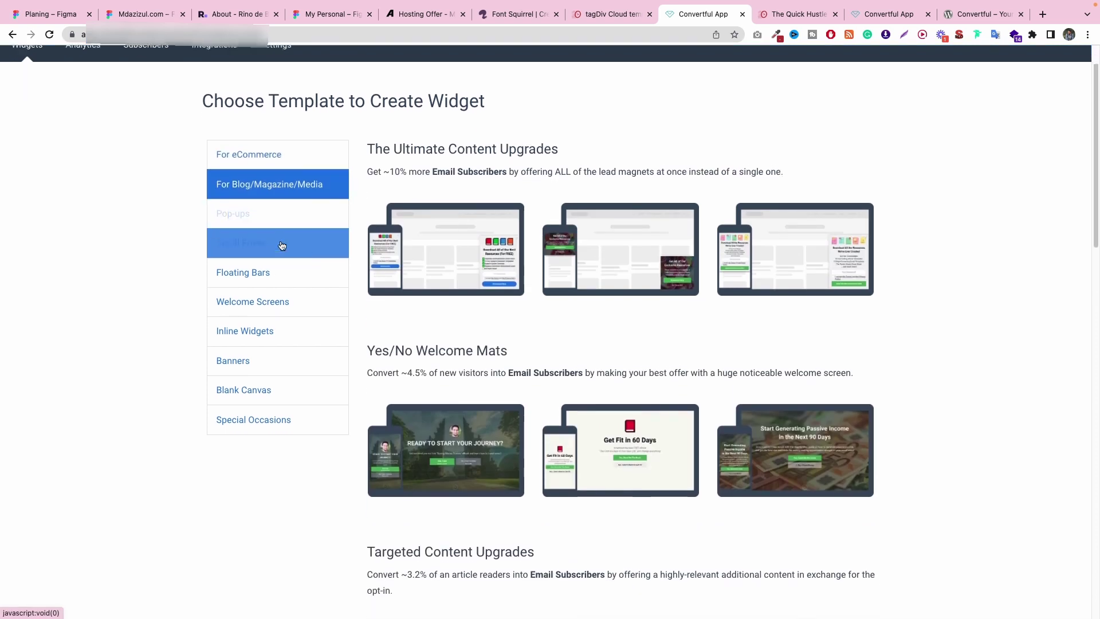
mouse_move(560, 229)
scroll(755, 228, down, 10)
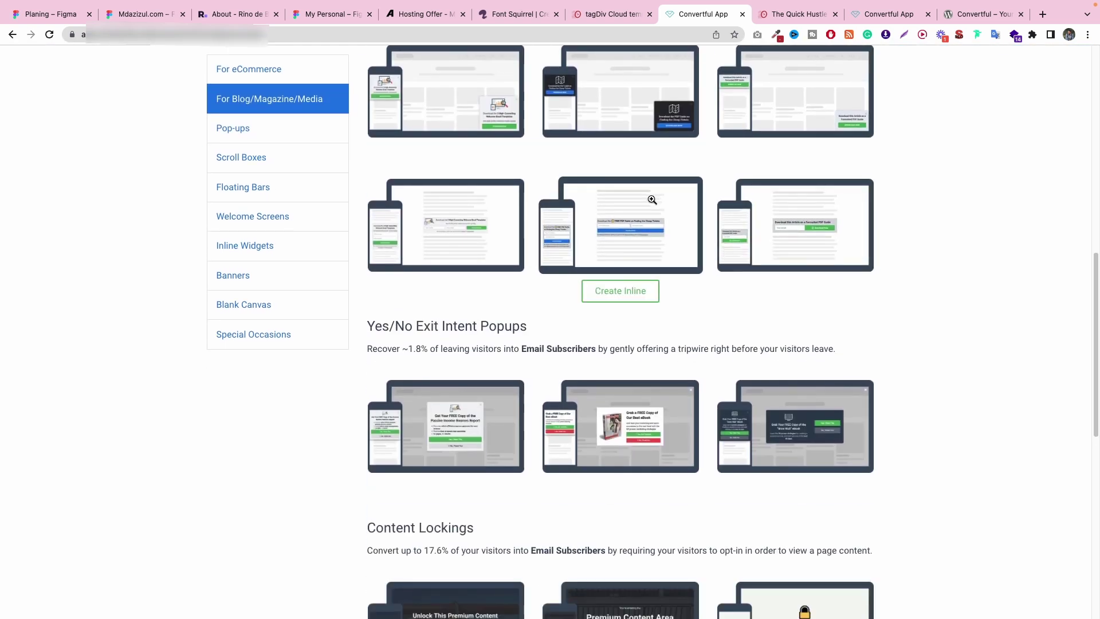
scroll(651, 197, down, 10)
scroll(633, 251, up, 4)
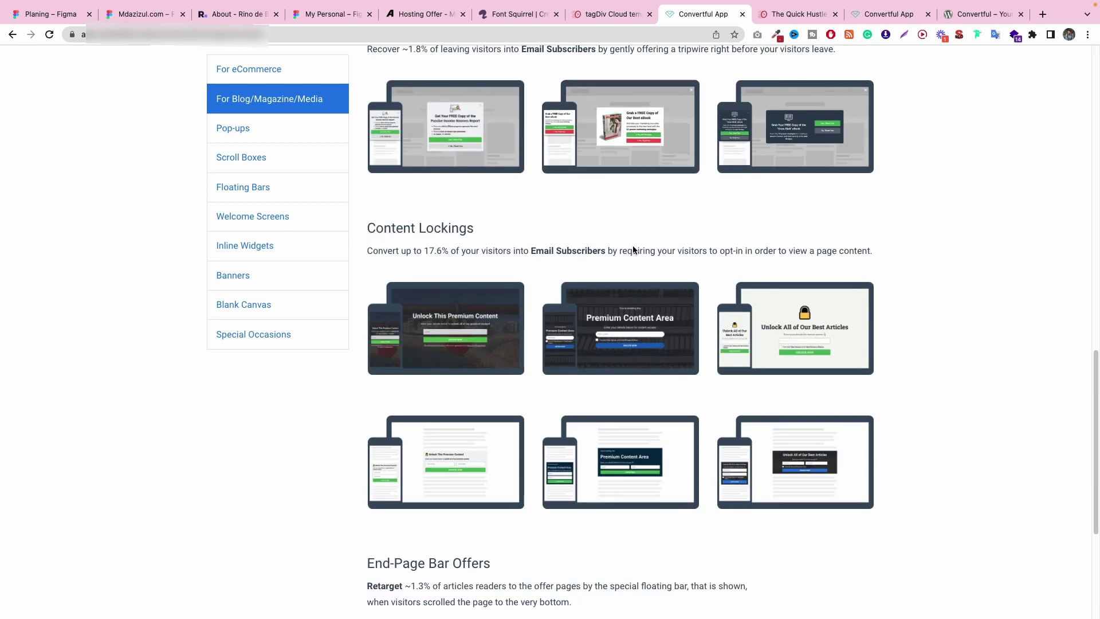
Step: Show the Inline Widgets templates and examine the content locking and simple subscription designs
click(268, 243)
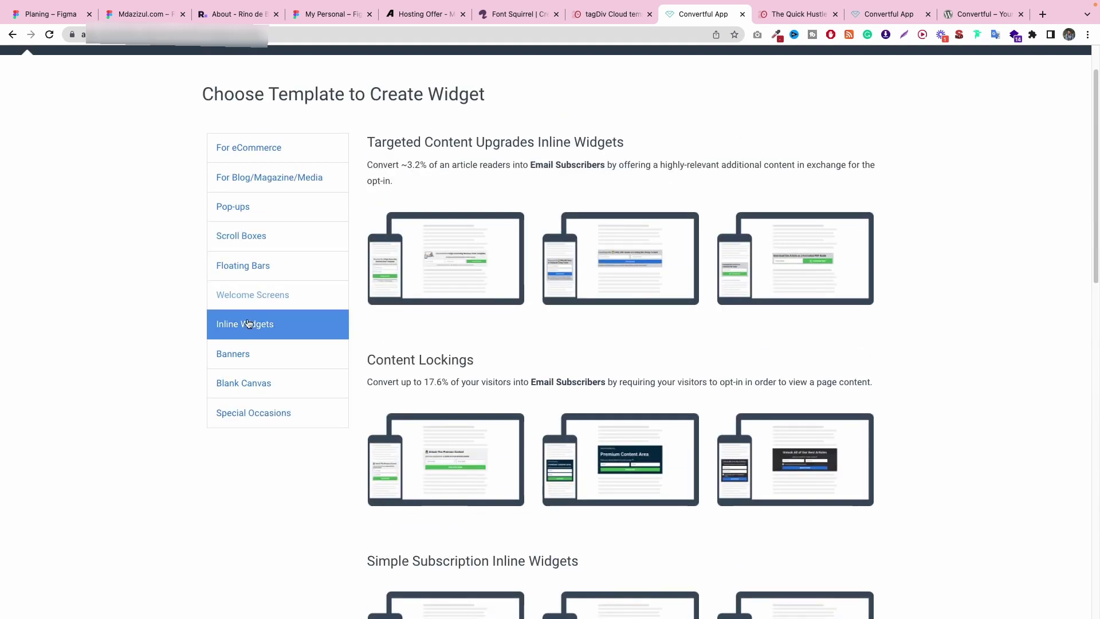
scroll(621, 274, down, 4)
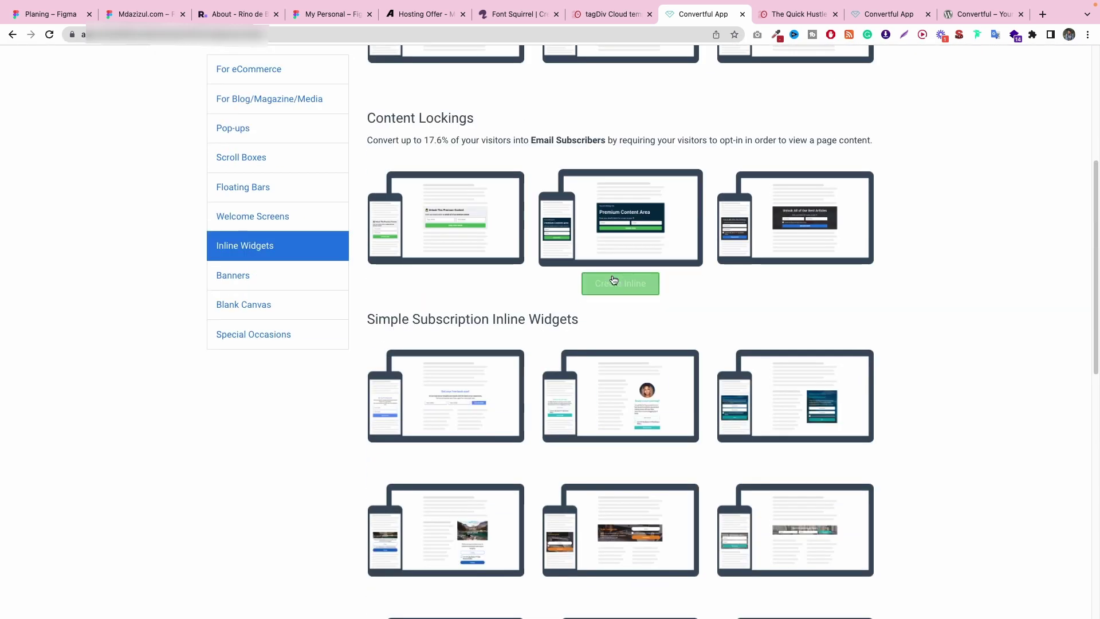
scroll(619, 275, down, 3)
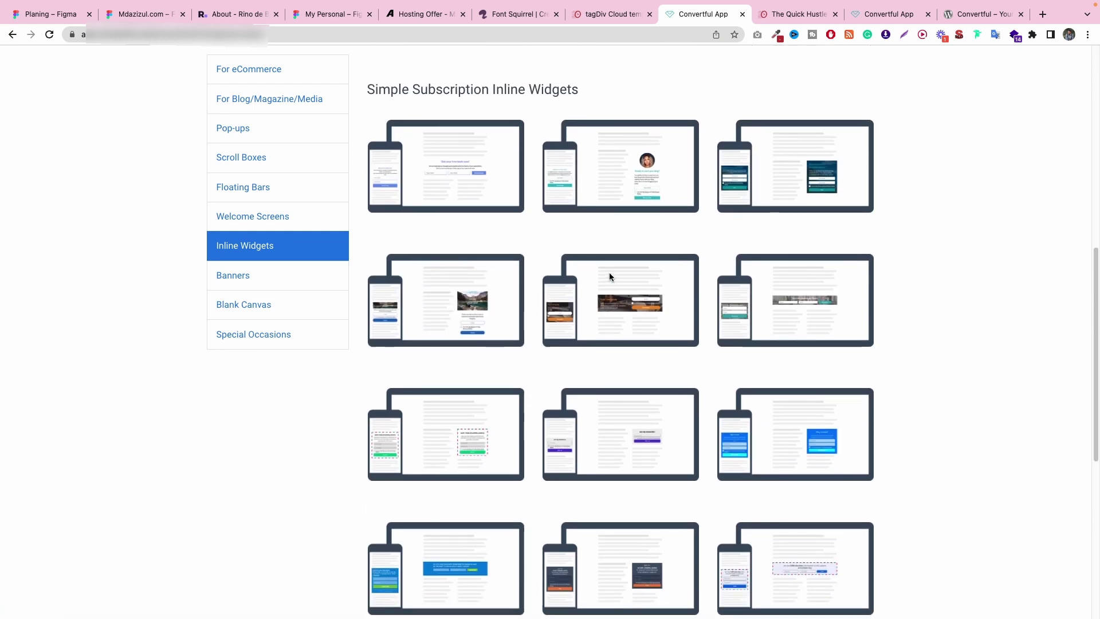
mouse_move(610, 274)
scroll(610, 276, down, 2)
scroll(610, 277, down, 5)
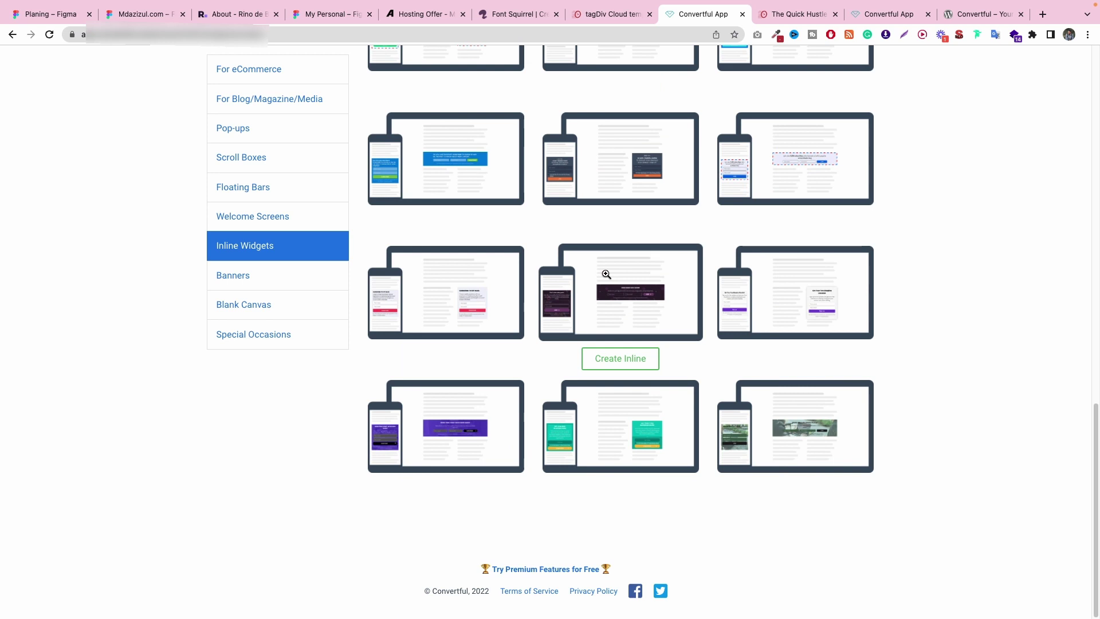
mouse_move(675, 199)
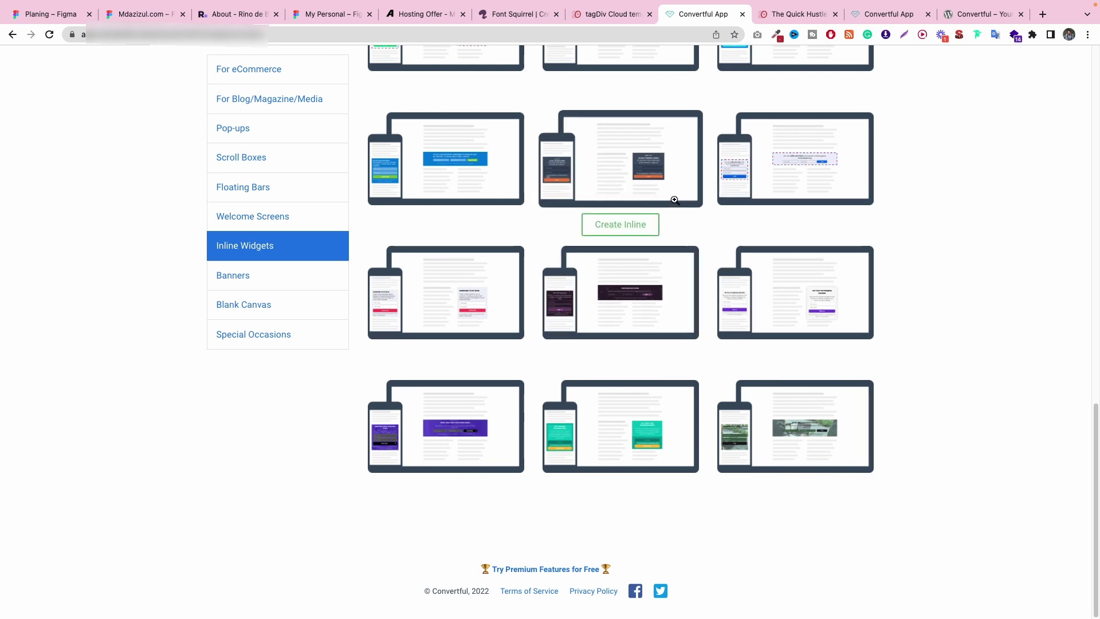
scroll(675, 199, up, 5)
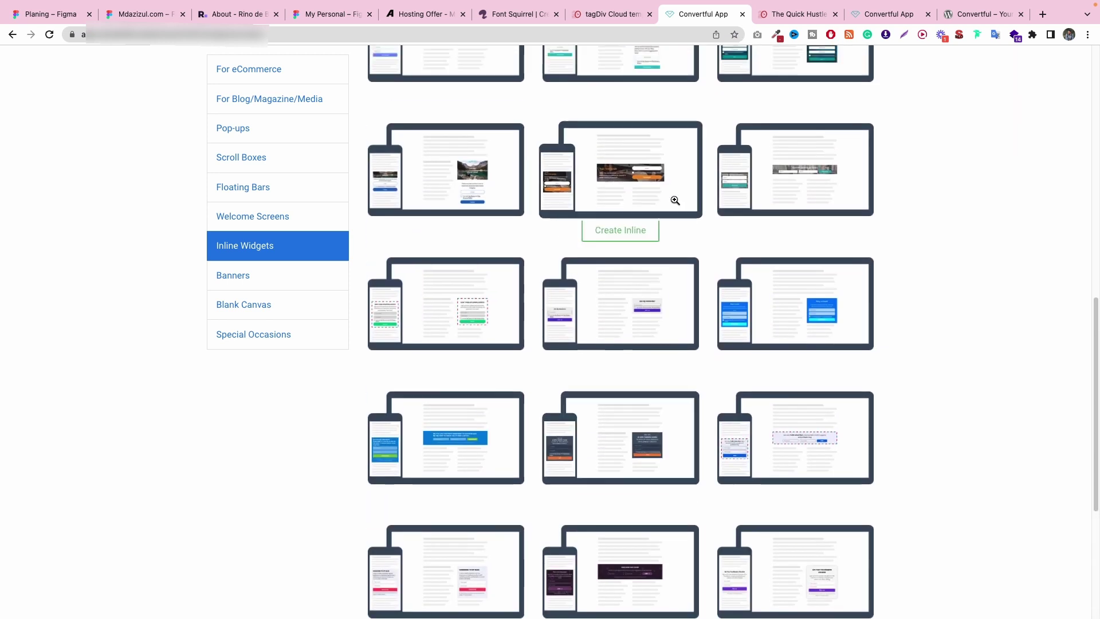
scroll(675, 200, up, 2)
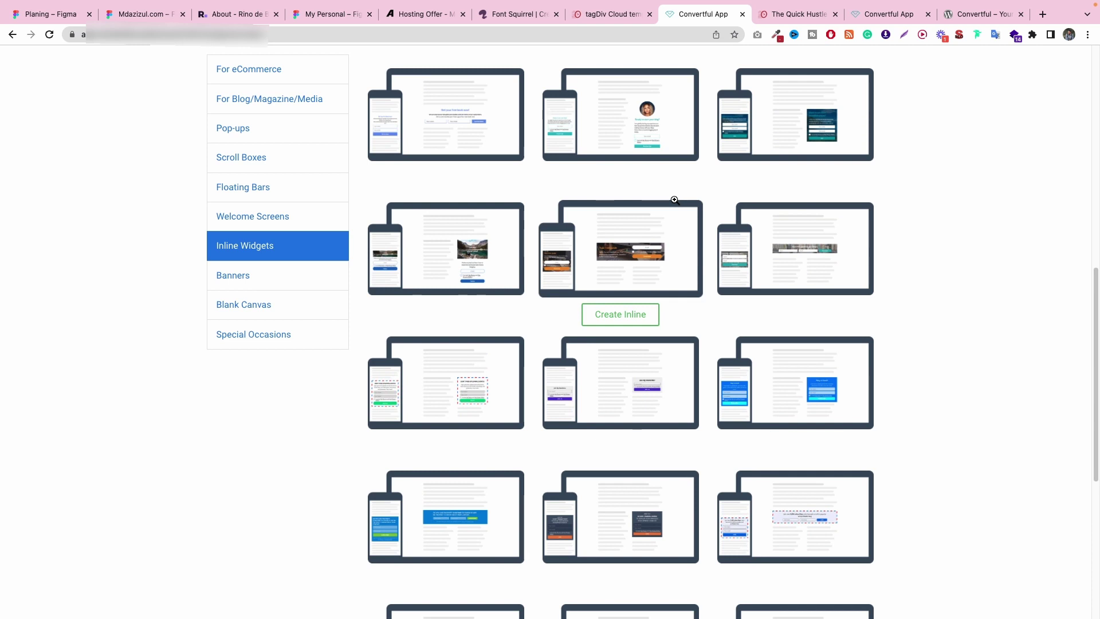
Step: Create an inline widget from the light Simple Subscription template with the red subscribe button
scroll(674, 199, up, 1)
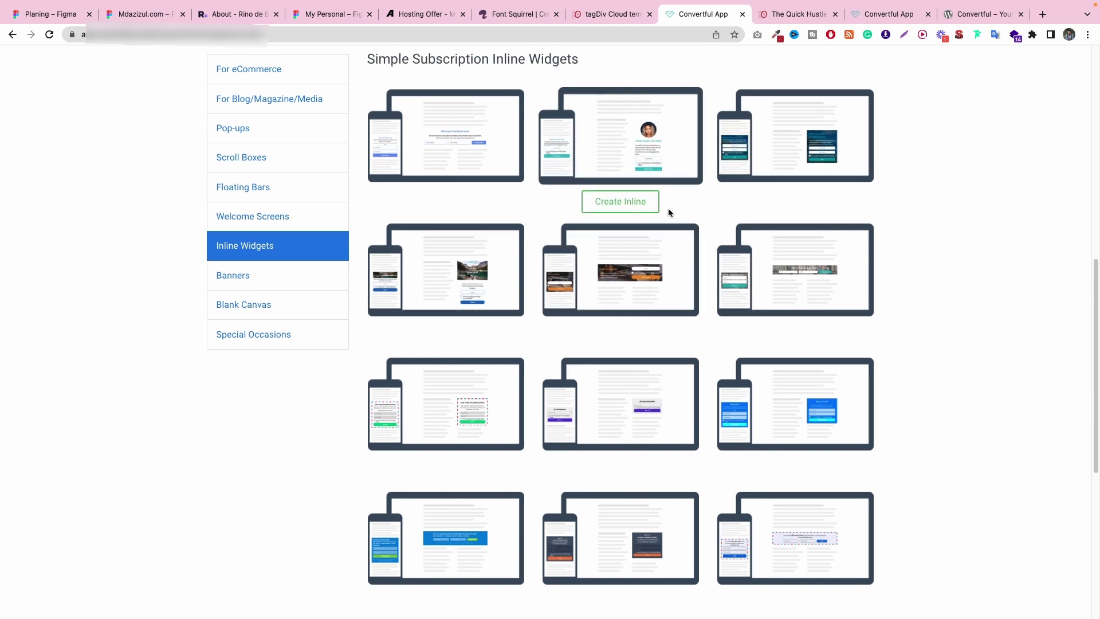
scroll(618, 162, up, 3)
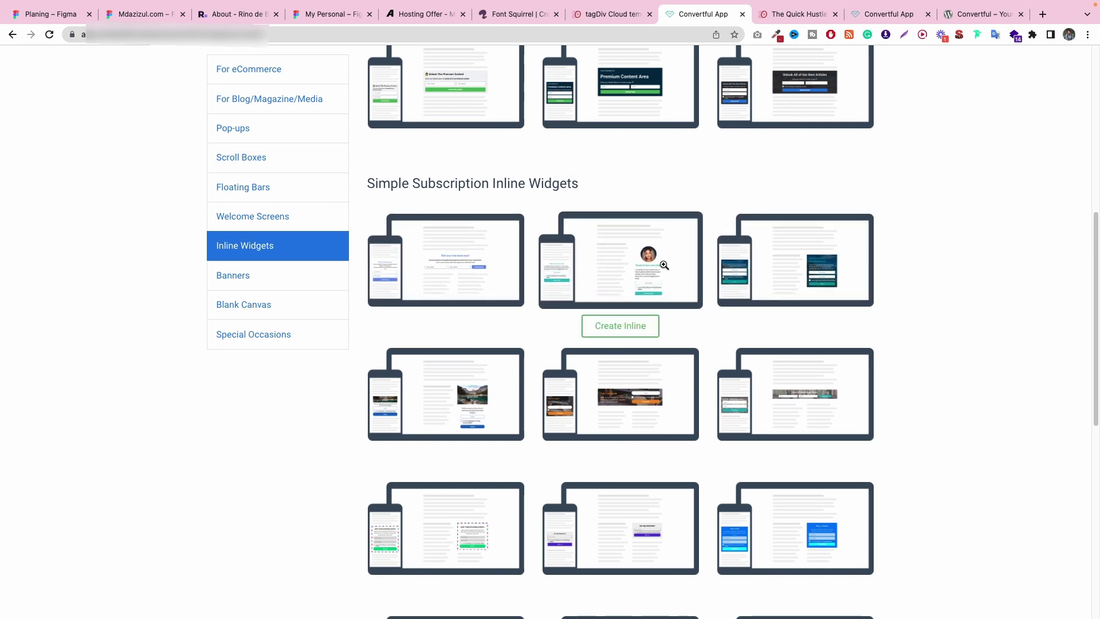
scroll(664, 265, down, 10)
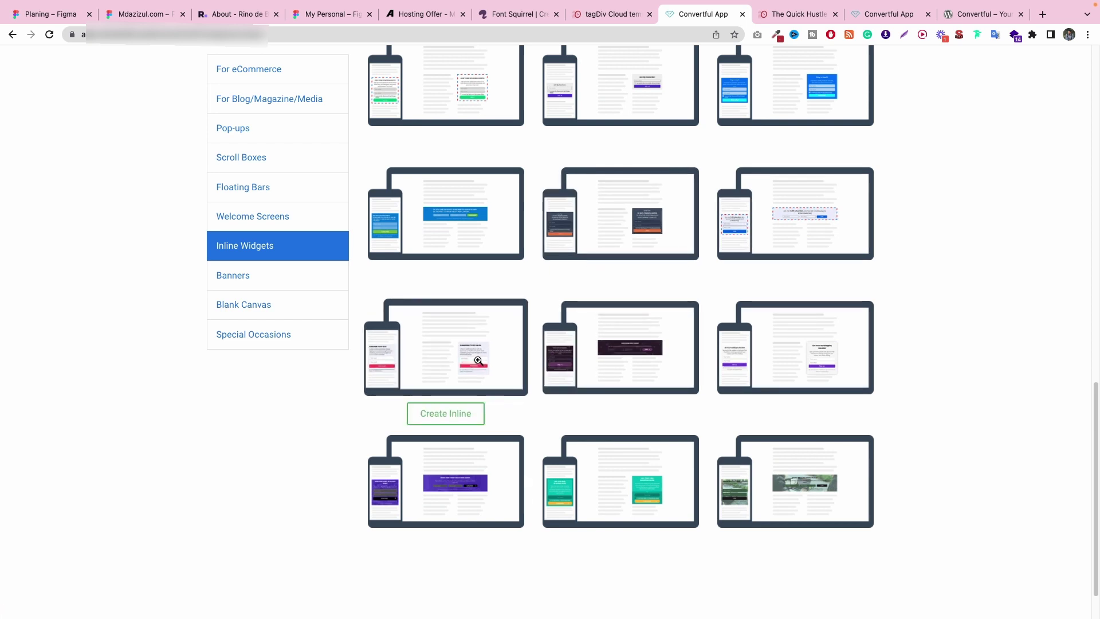
scroll(465, 325, down, 2)
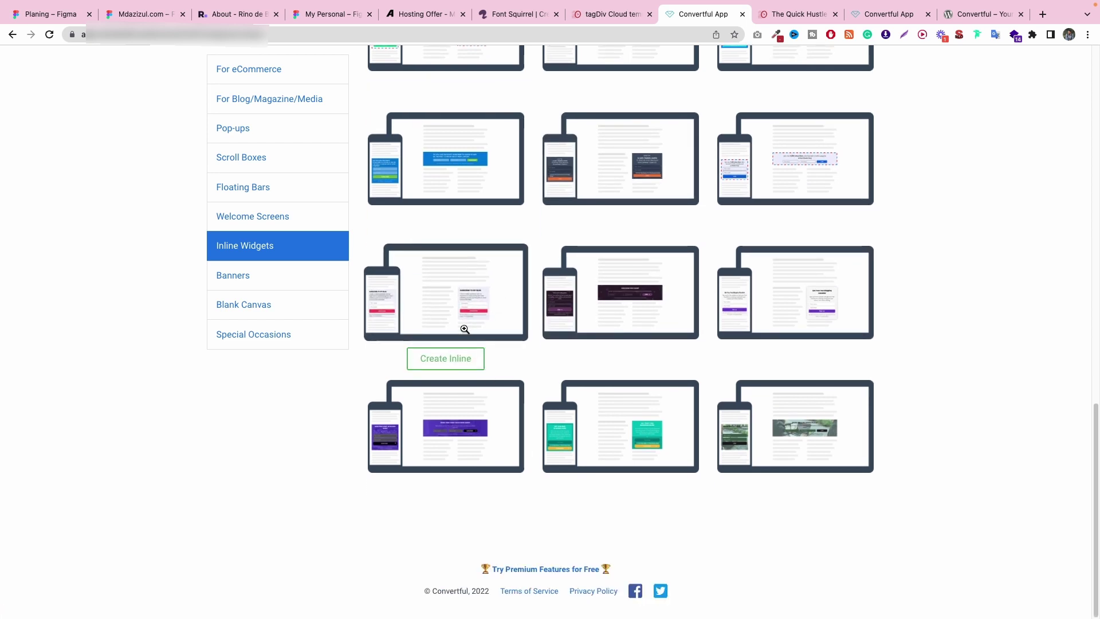
click(452, 353)
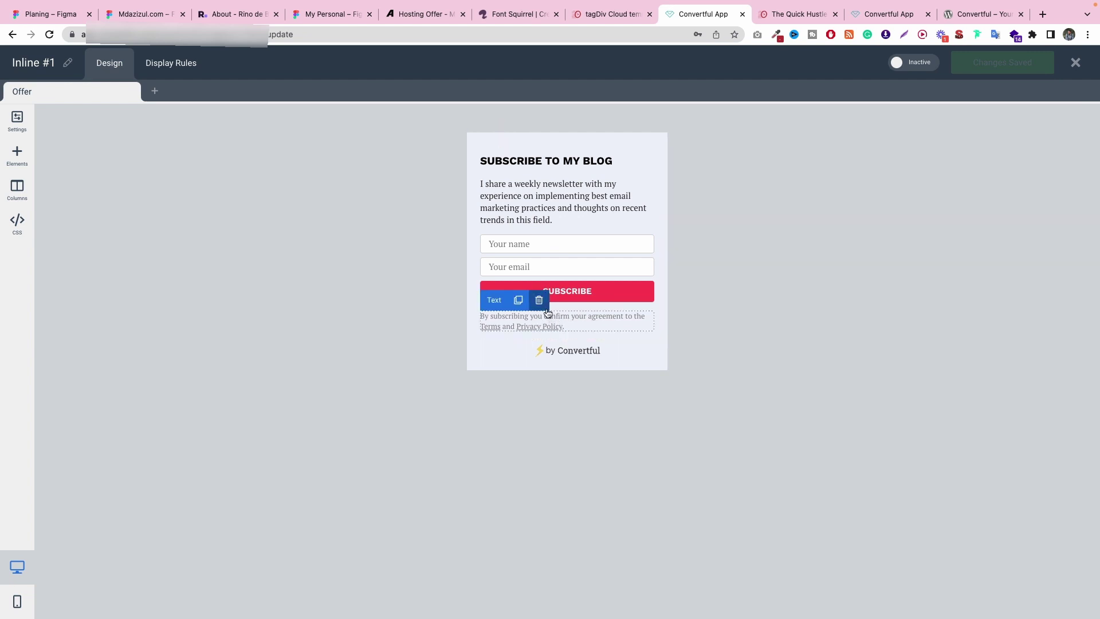
Step: Delete the terms and privacy agreement text below the subscribe button and open the heading's text settings
click(539, 301)
click(648, 99)
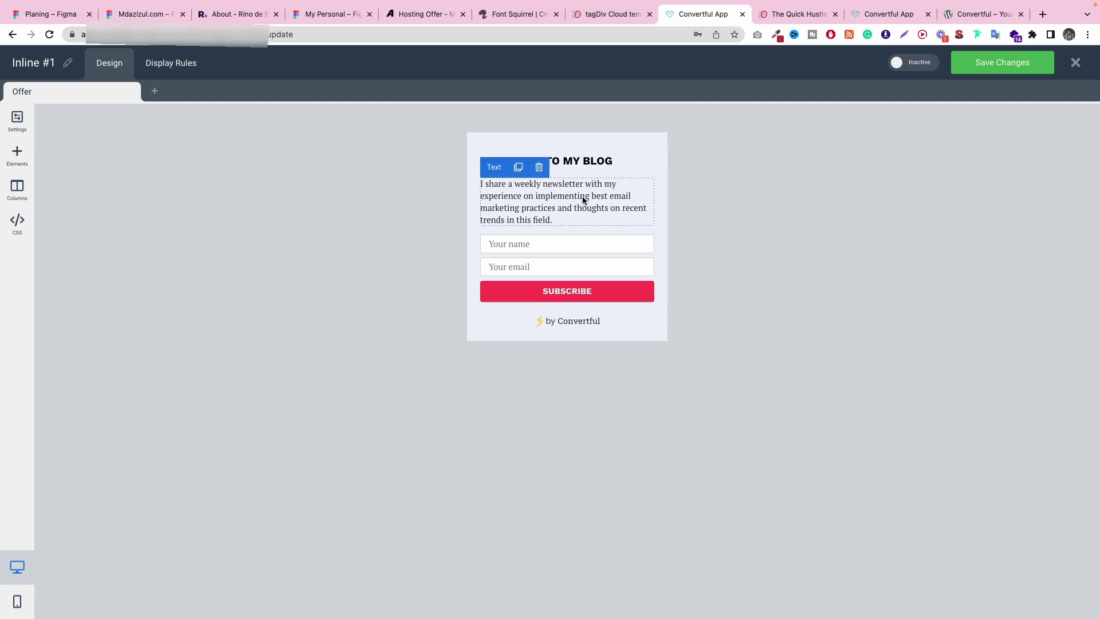
click(539, 166)
click(602, 99)
click(609, 162)
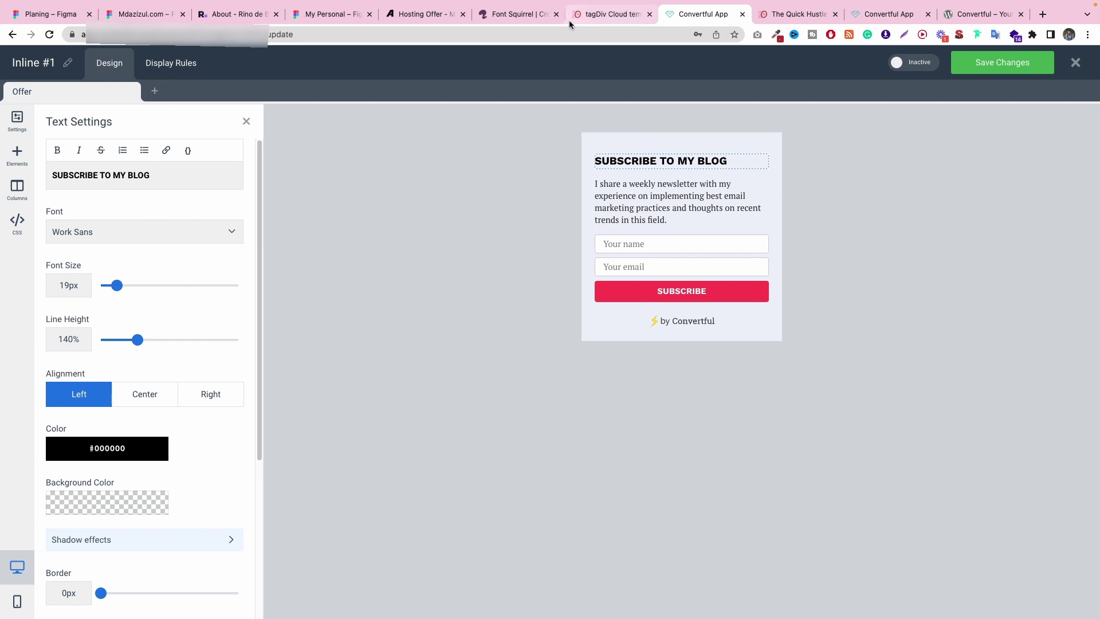
Step: Open The Quick Hustle's homepage in a new tab and view the subscribe section in its footer
click(599, 15)
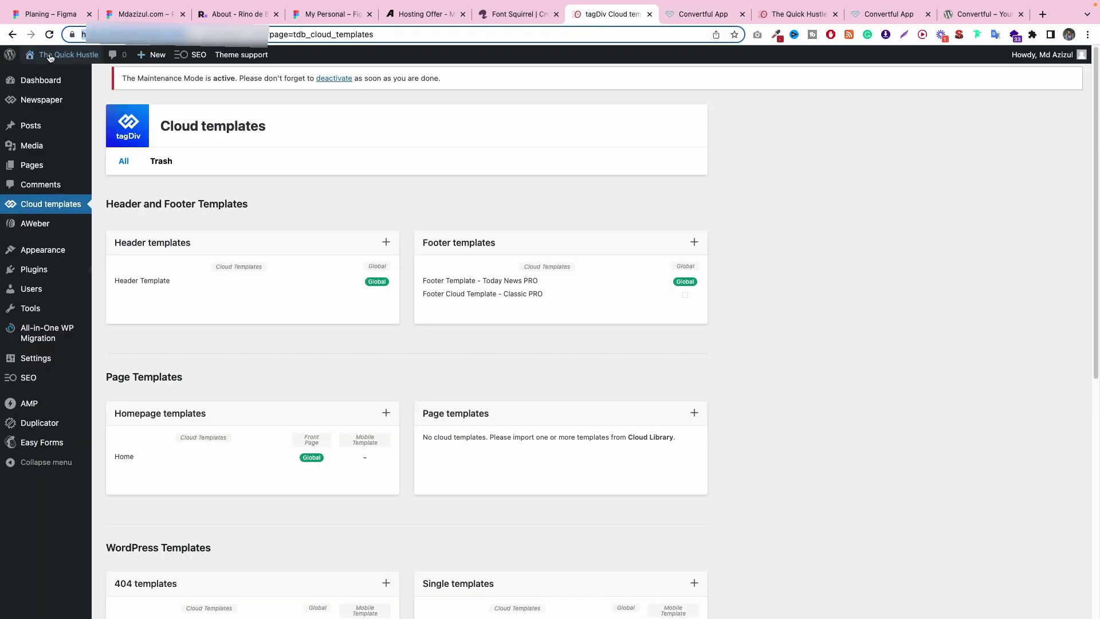
right_click(53, 82)
click(69, 84)
click(638, 14)
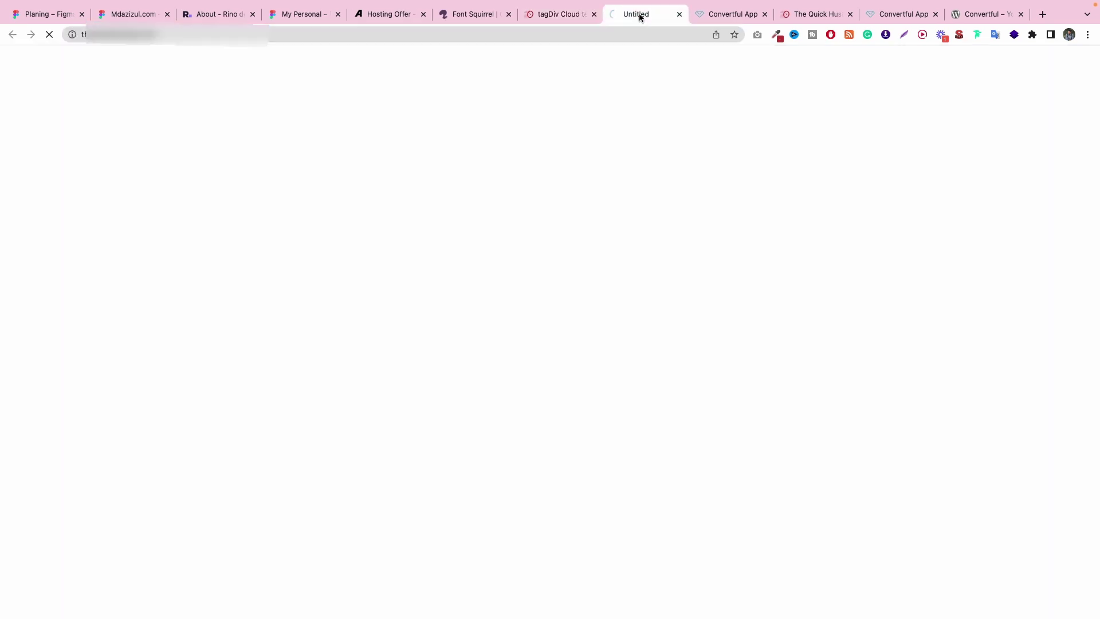
scroll(961, 244, down, 15)
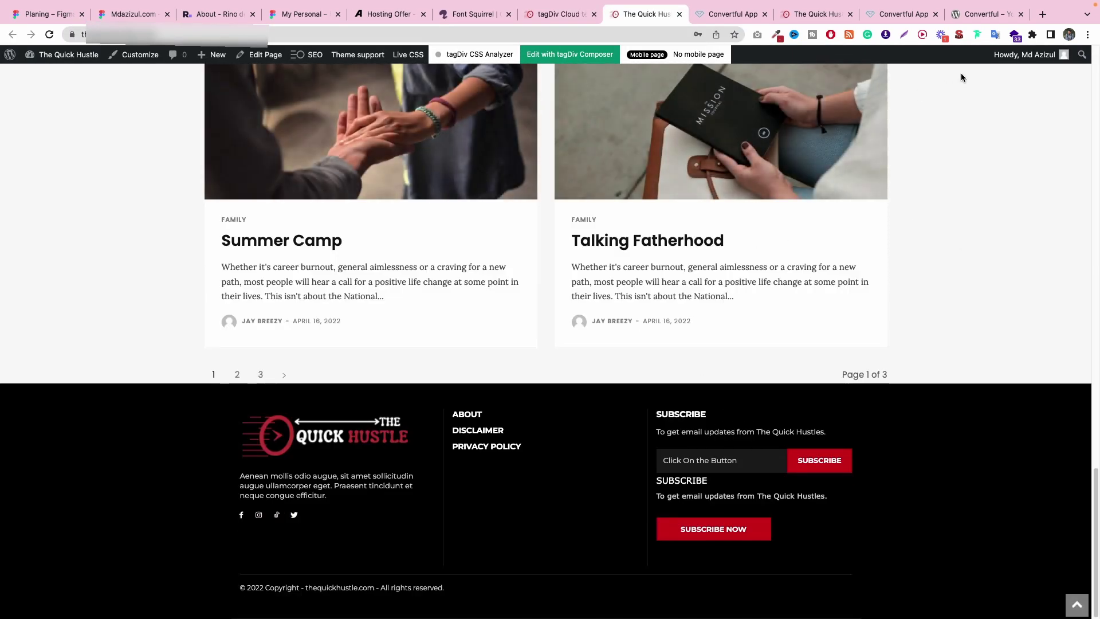
right_click(980, 32)
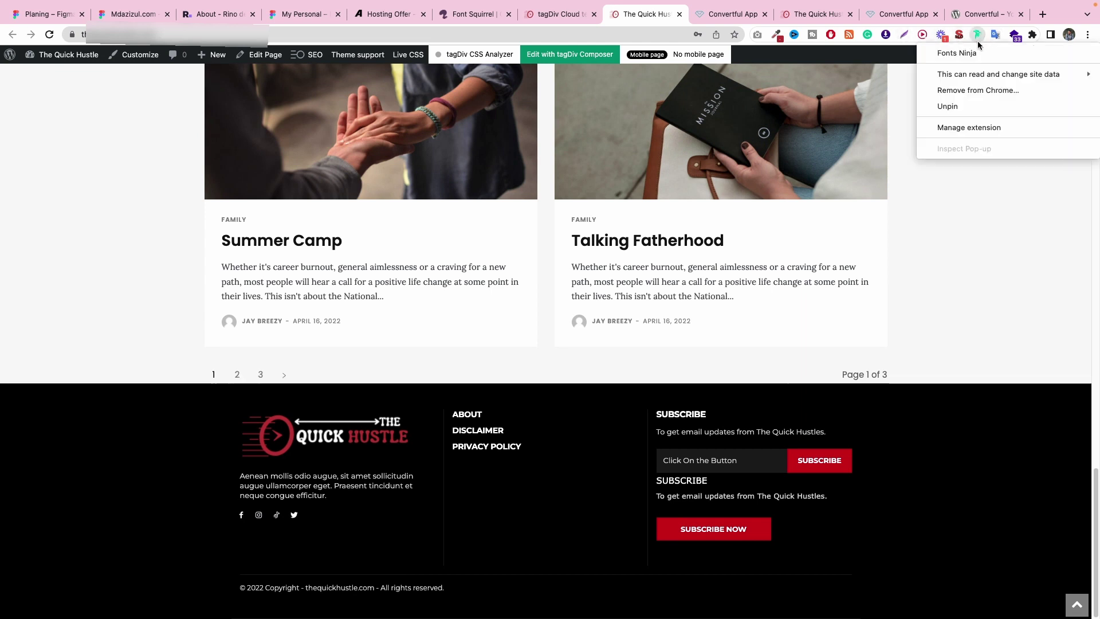
key(Escape)
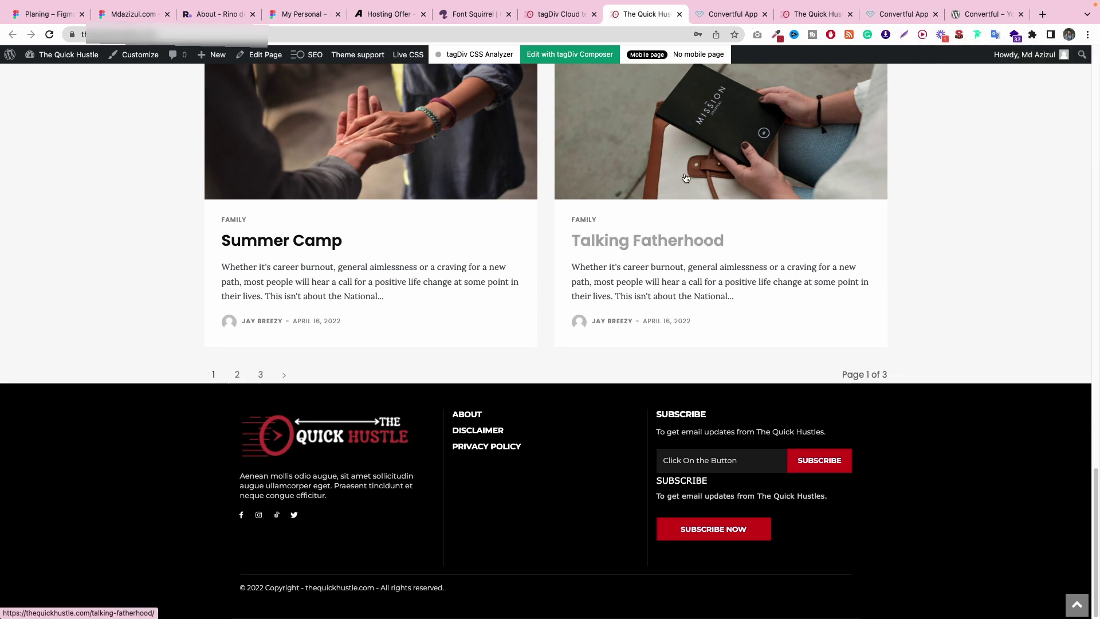
Step: Search Google for the font ninja browser extension in a new tab, using the corrected spelling
click(1043, 14)
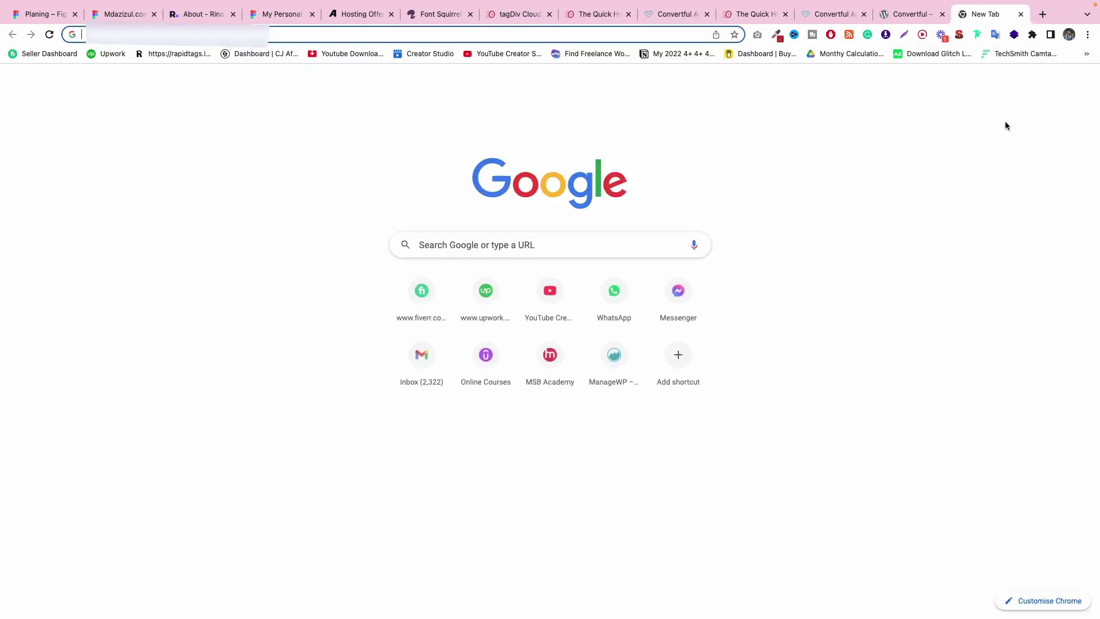
text(front n)
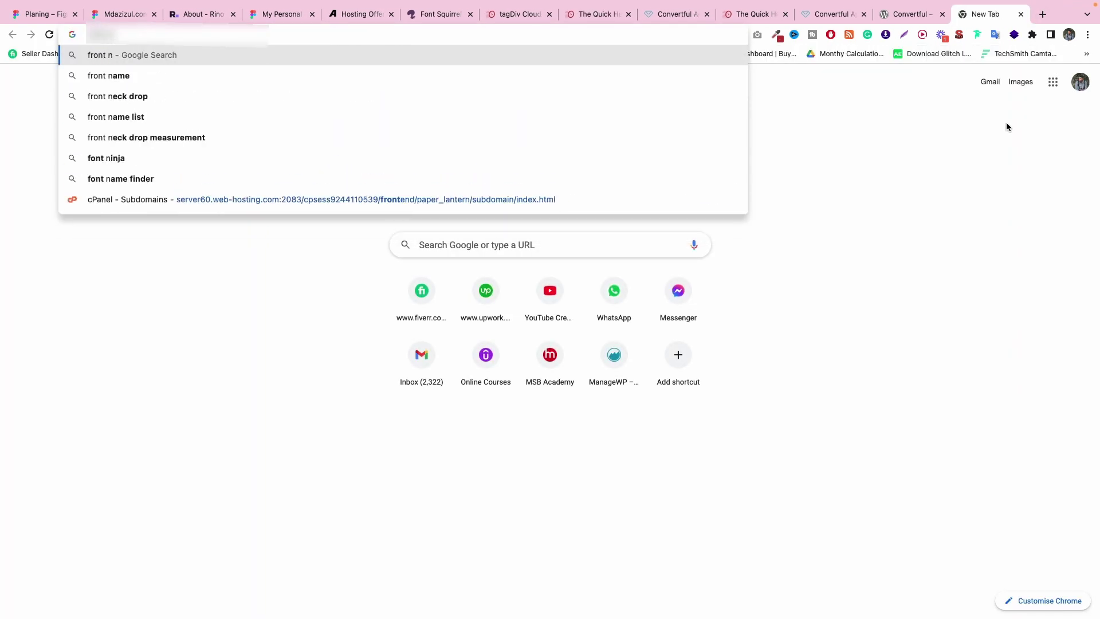
text(inja)
key(Return)
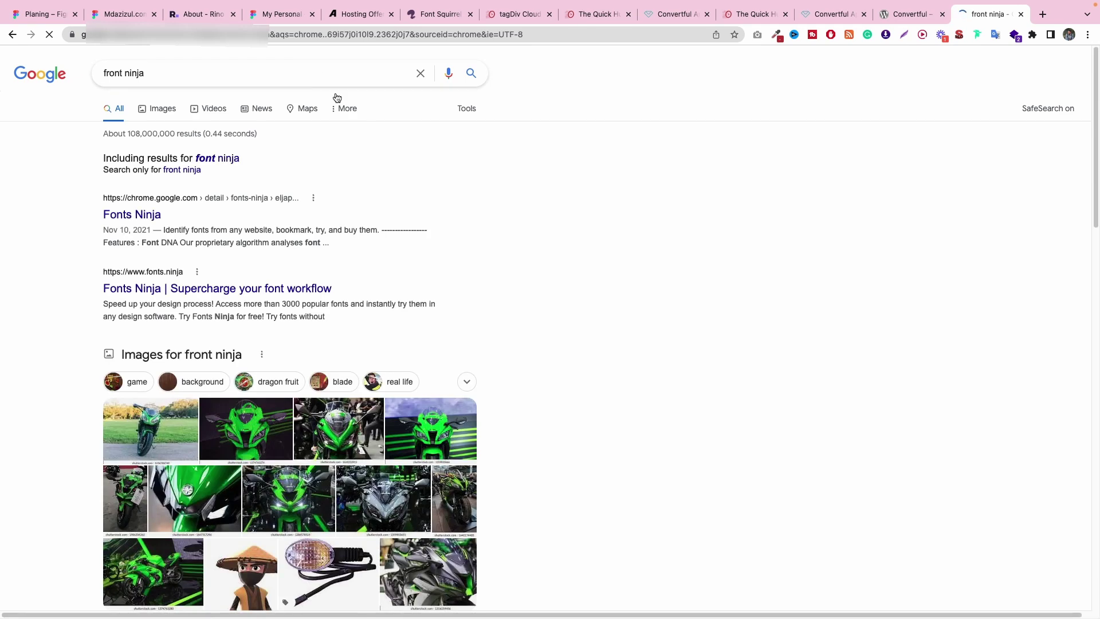
click(226, 158)
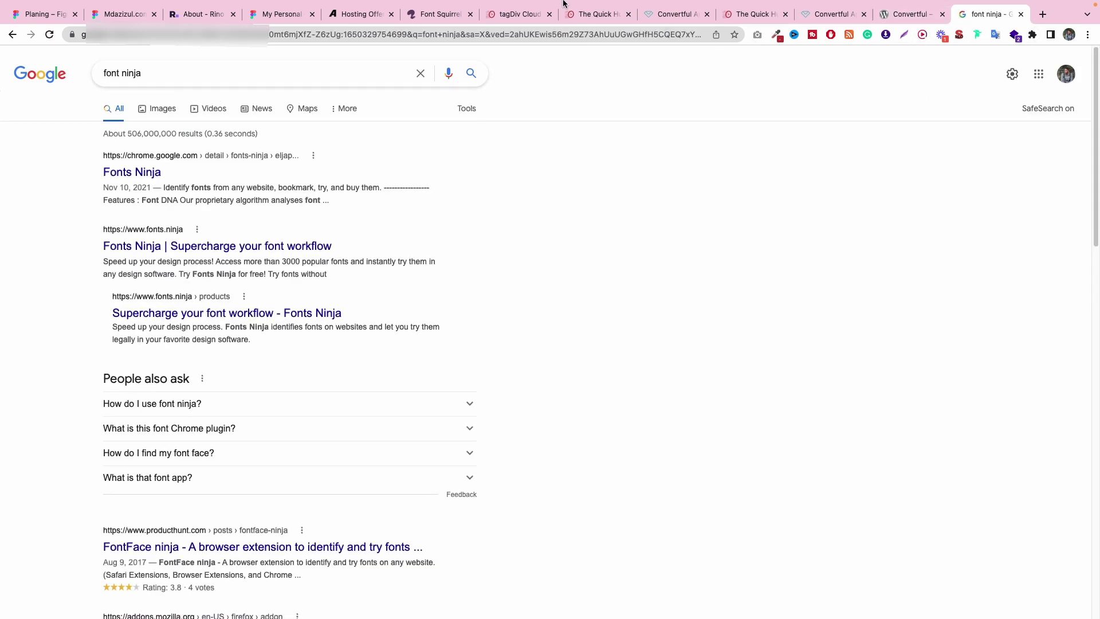
Step: Return to the site's homepage, look through the installed browser extensions, and unpin and re-pin Fonts Ninja
click(593, 14)
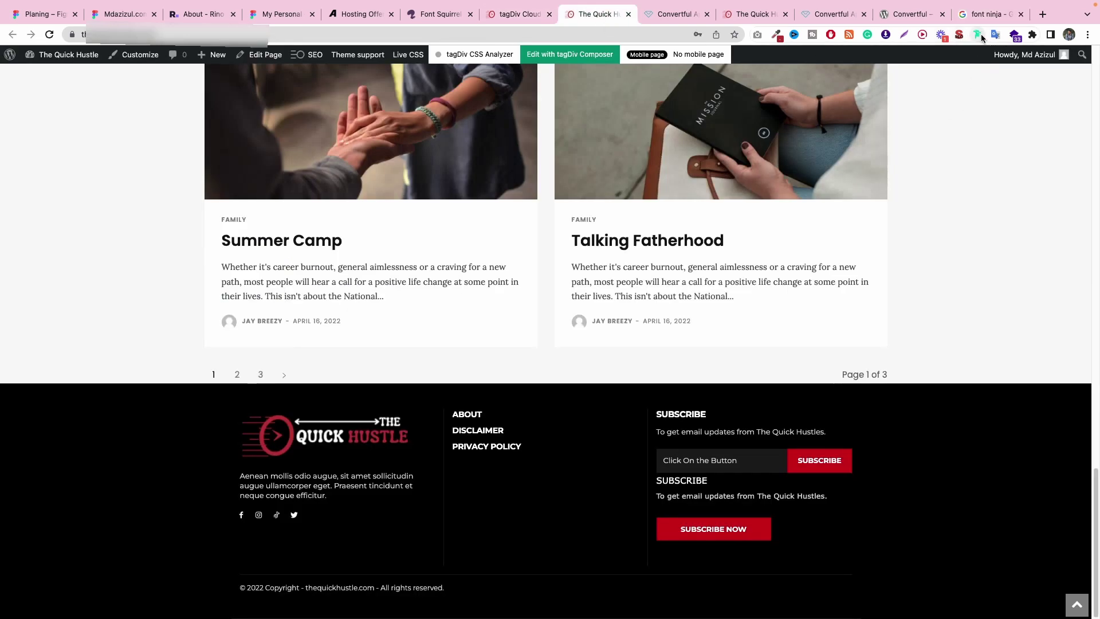
click(1032, 35)
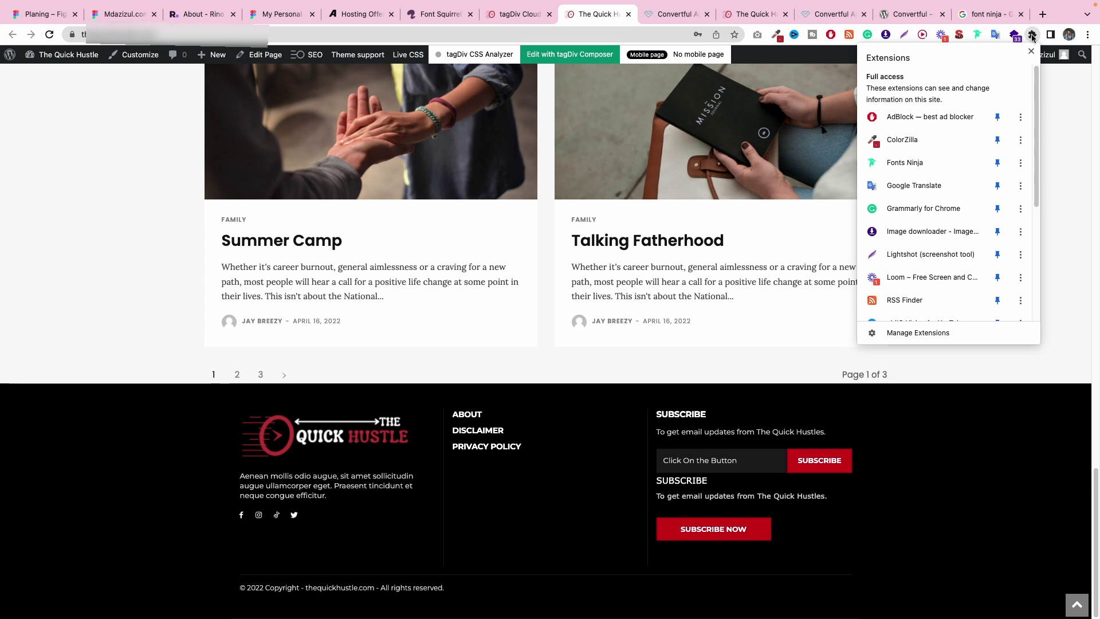
scroll(979, 193, down, 4)
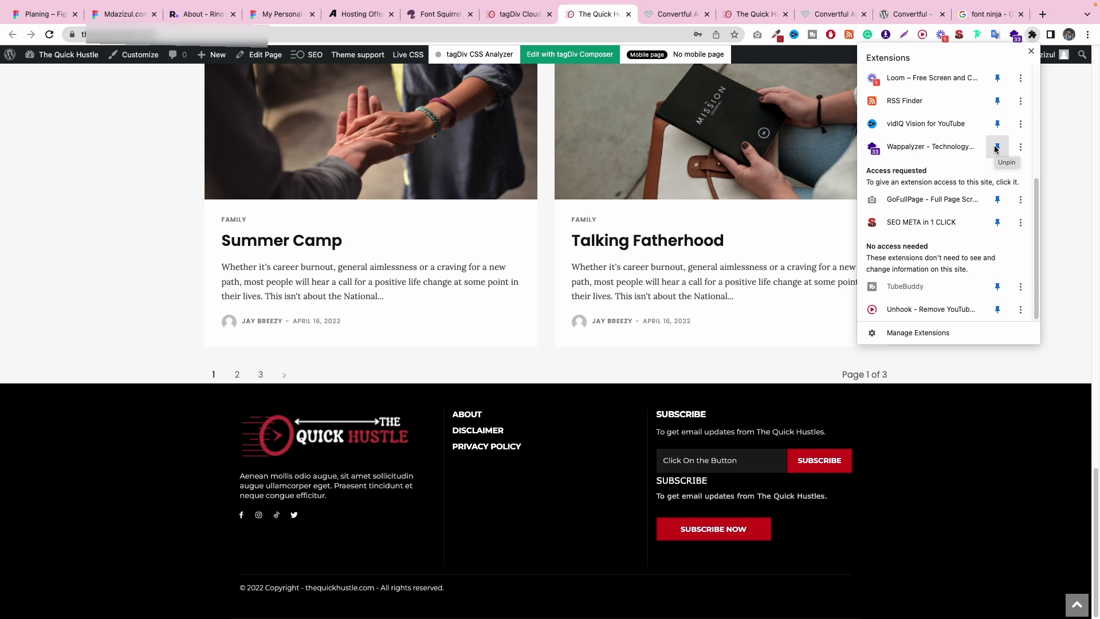
scroll(995, 146, up, 1)
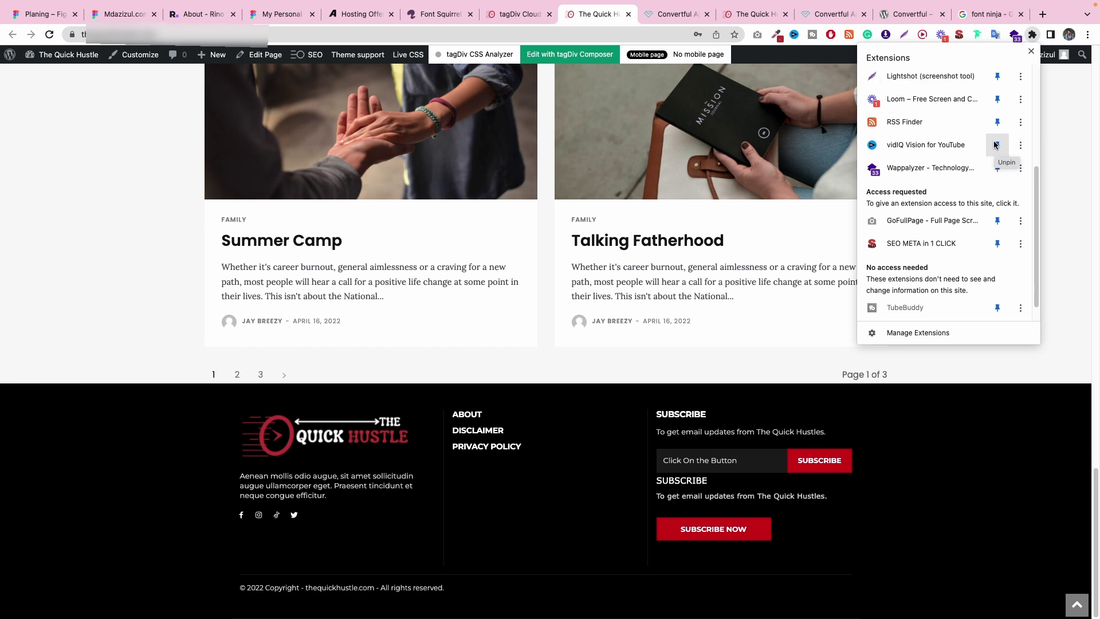
scroll(995, 145, up, 6)
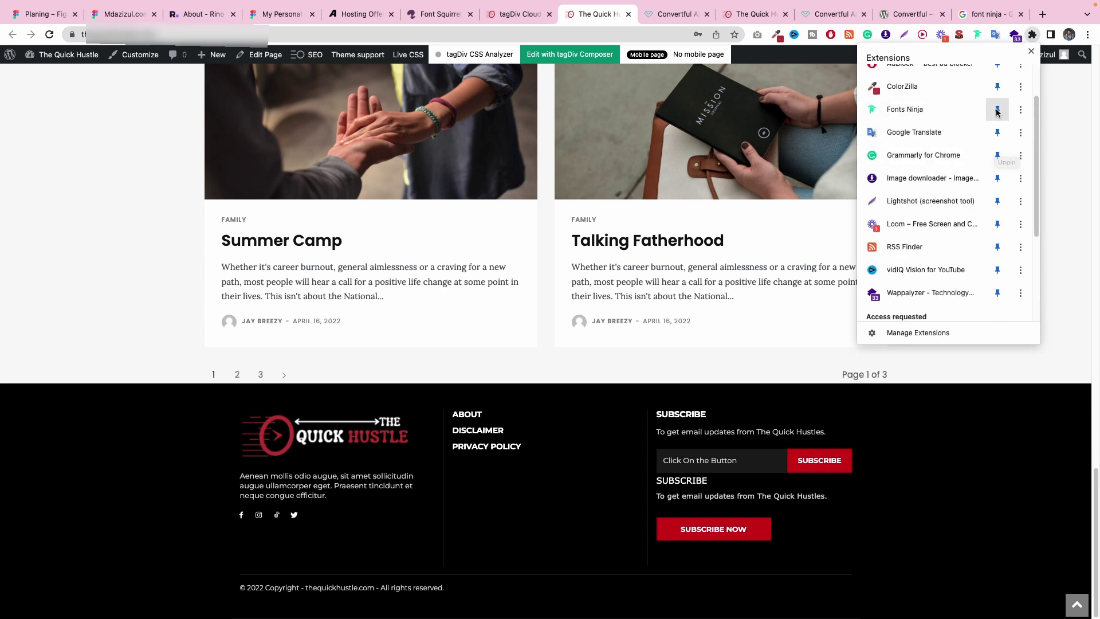
click(997, 110)
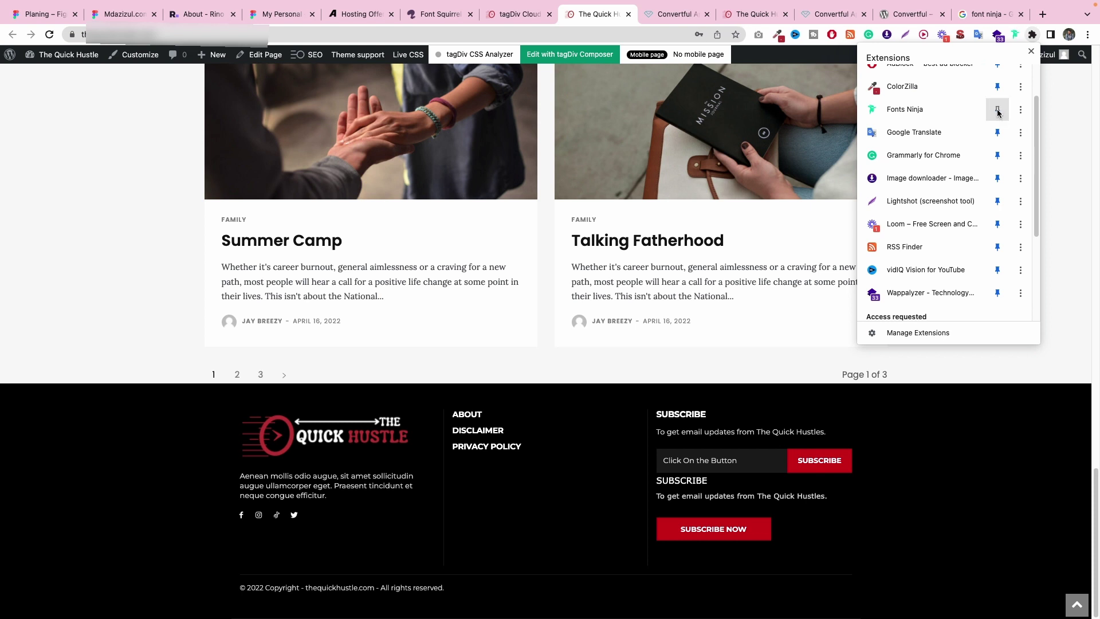
scroll(997, 112, up, 1)
click(1031, 36)
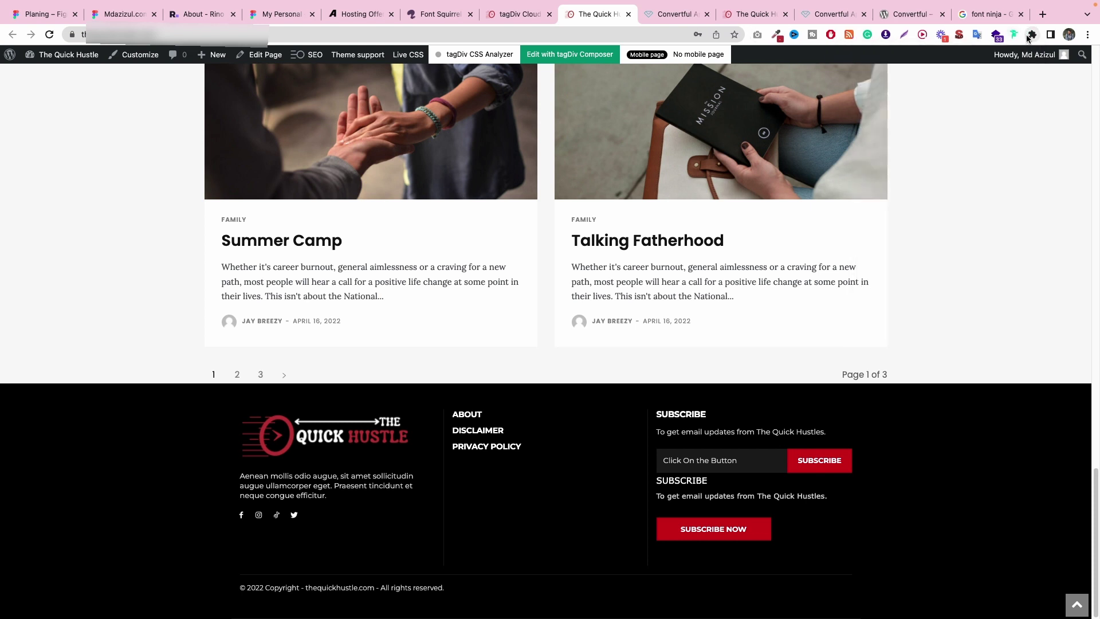
Step: Run Fonts Ninja on the homepage and inspect the fonts of the footer's subscribe heading and button
click(1014, 36)
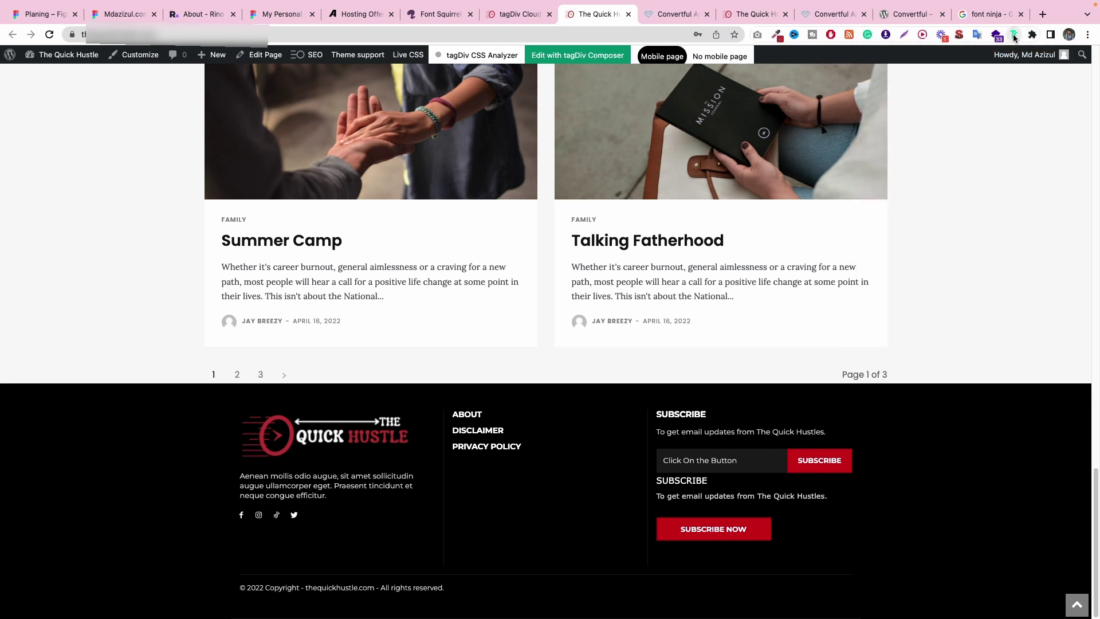
click(1013, 36)
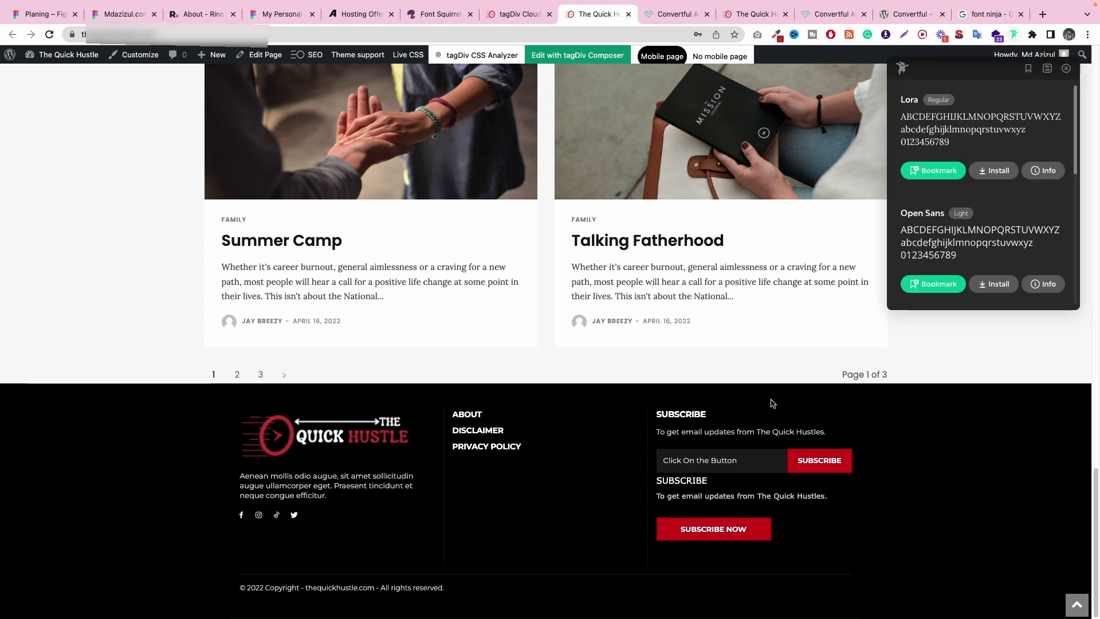
mouse_move(687, 412)
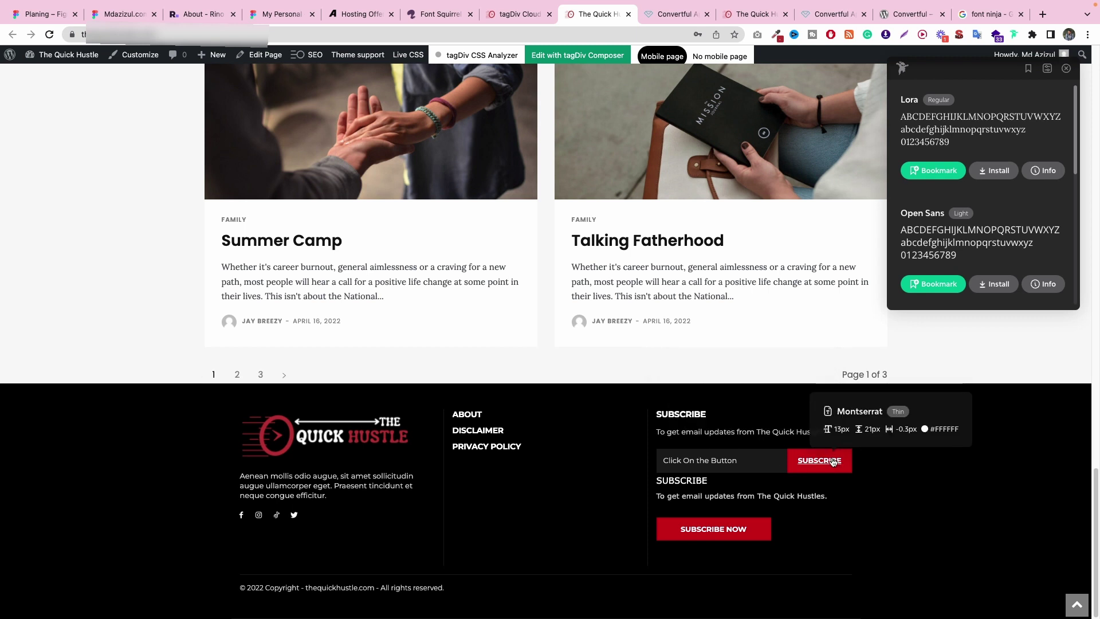
Step: Return to the Convertful widget editor and shorten the widget's heading to SUBSCRIBE
click(665, 17)
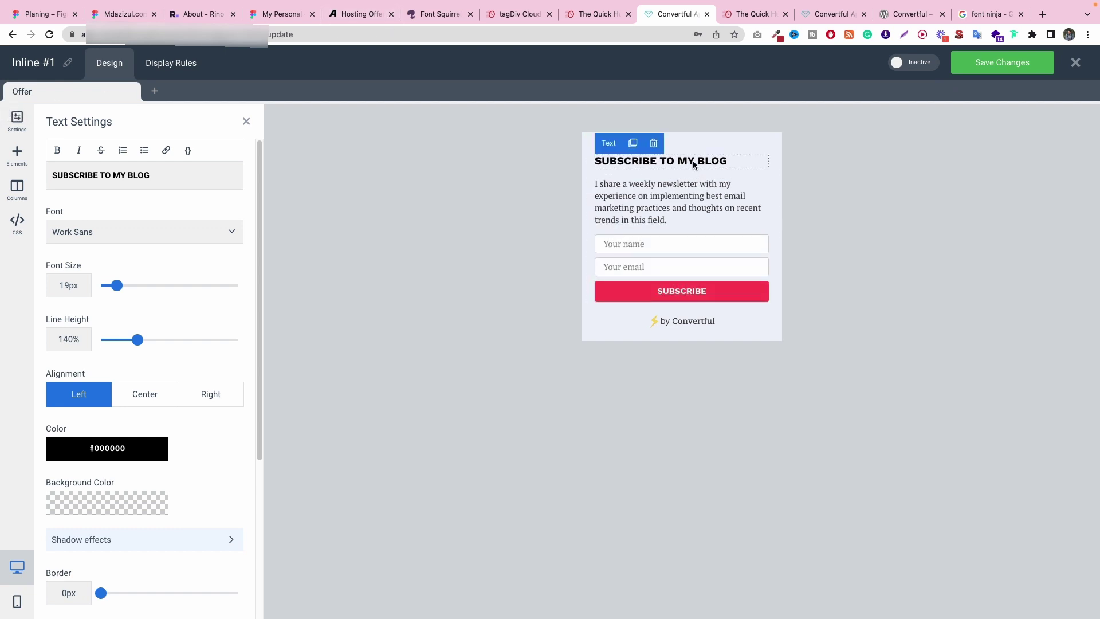
click(110, 175)
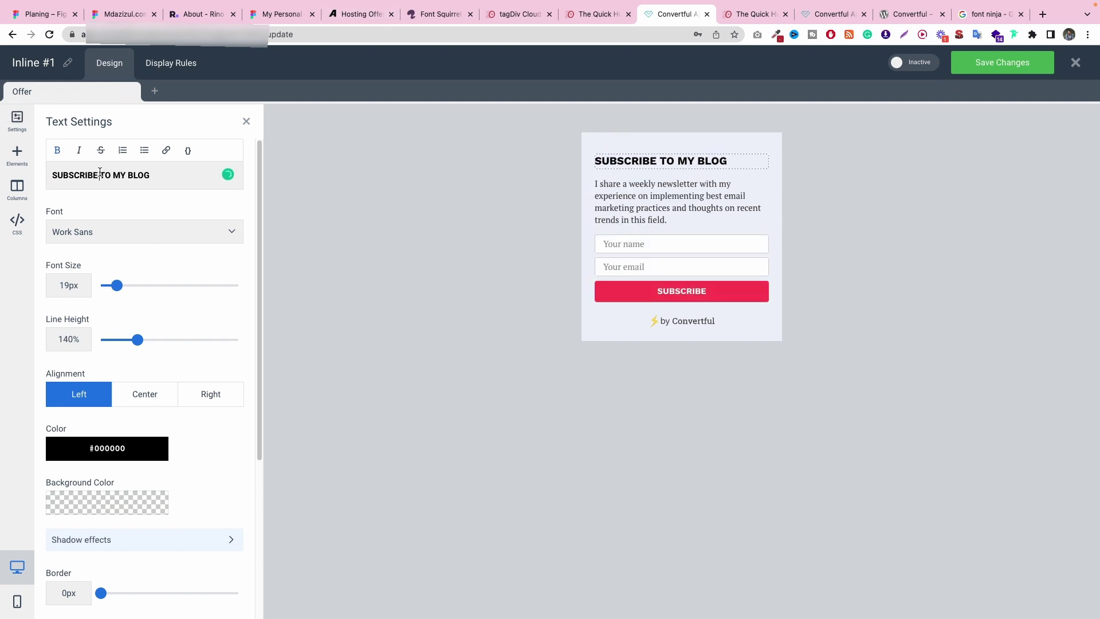
drag(100, 175, 280, 172)
key(BackSpace)
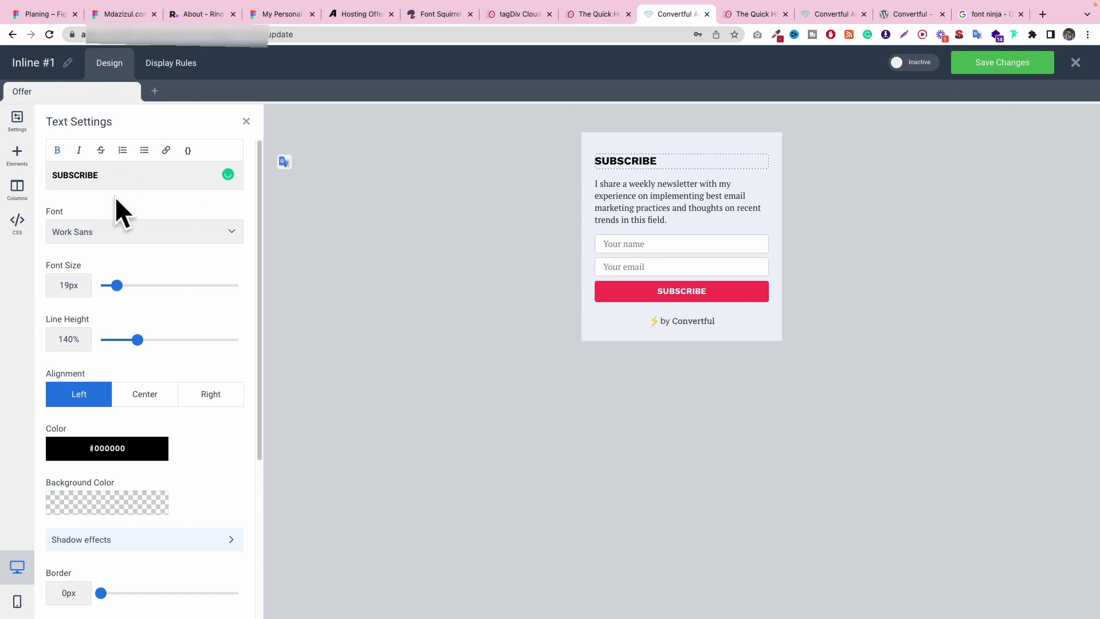
Step: Set the heading's font to Montserrat and its line height to 40%
click(112, 232)
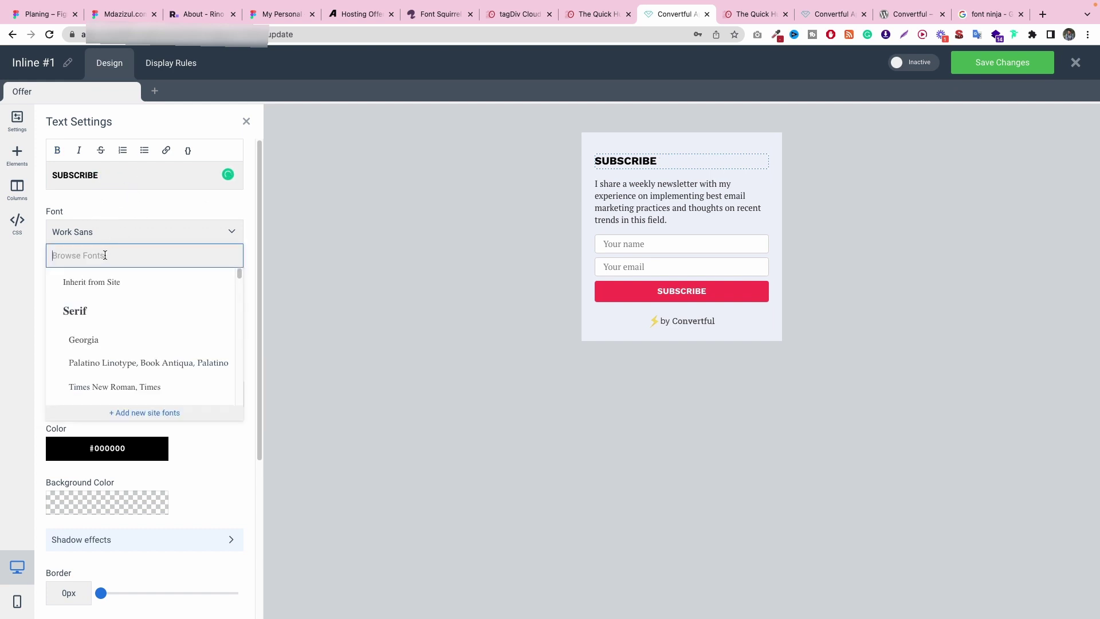
text(mont)
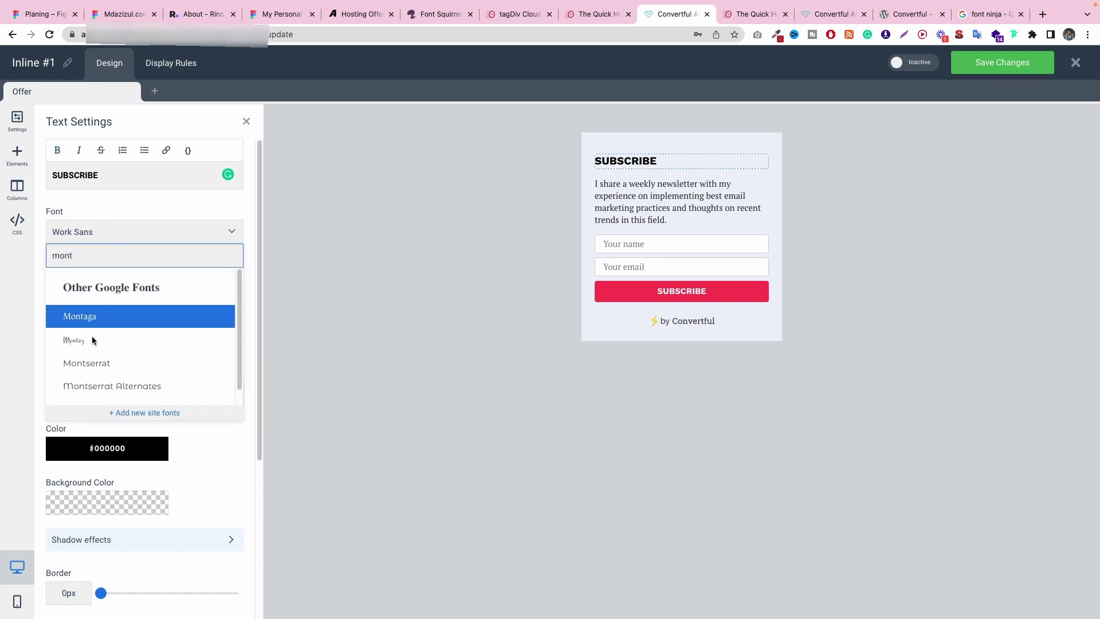
click(79, 363)
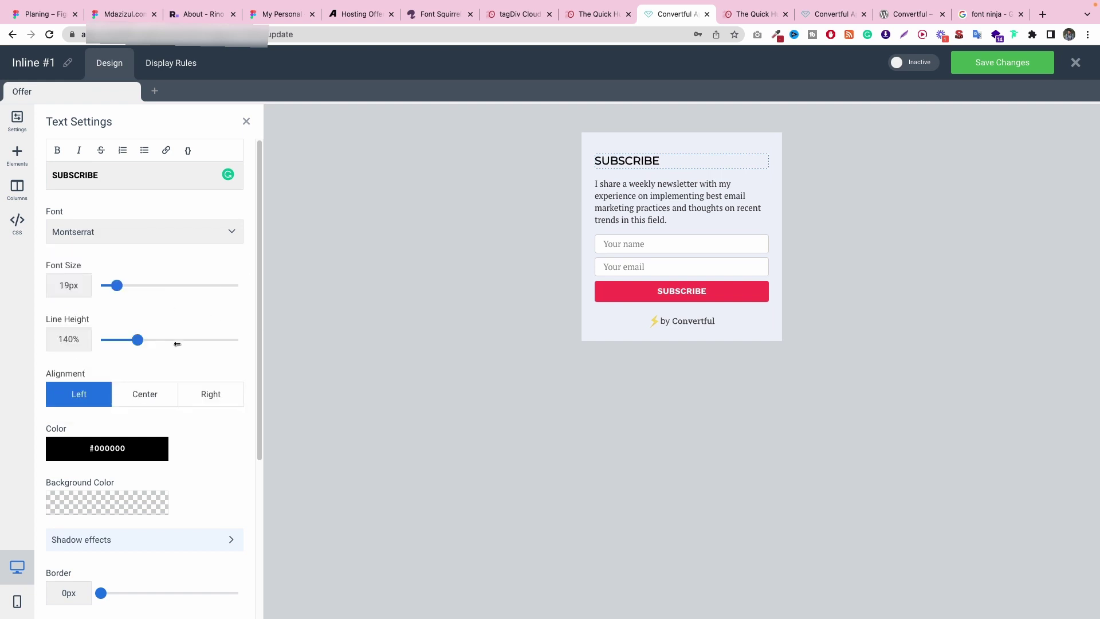
drag(138, 340, 109, 339)
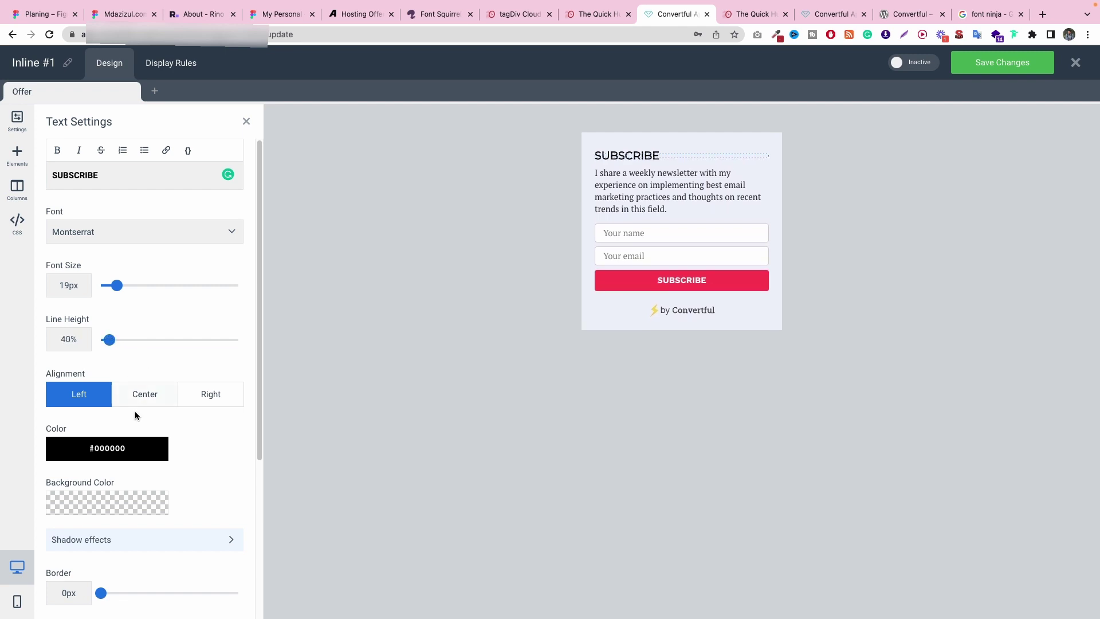
Step: Set the heading's text color to #ffffff
click(62, 449)
key(super+a)
text(#ffffff)
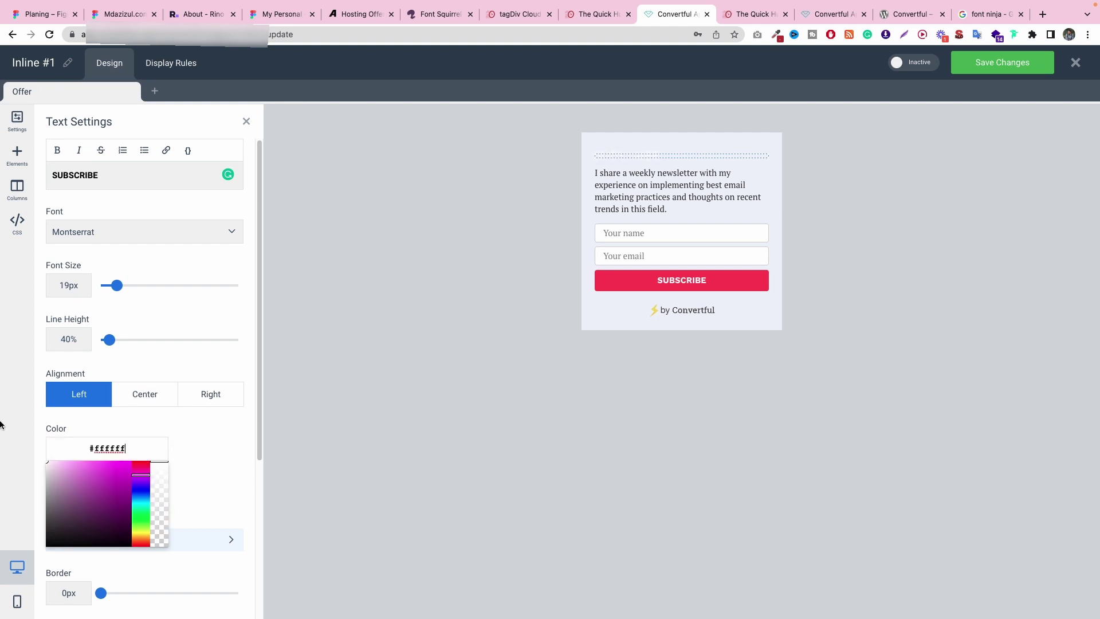
click(569, 175)
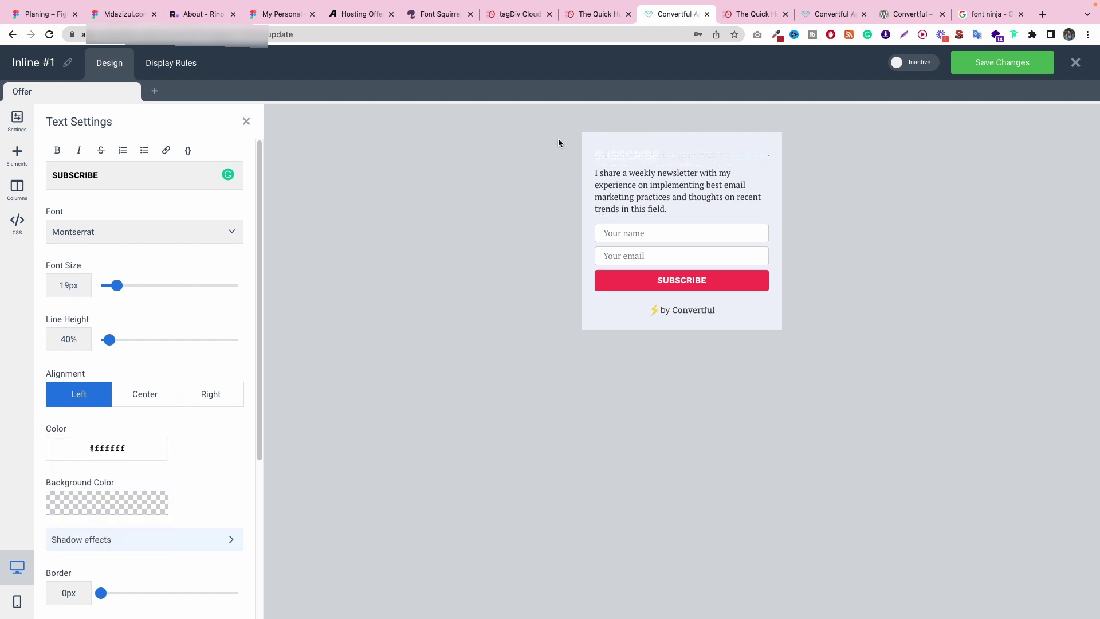
Step: Set the widget's background color to #000000
click(599, 132)
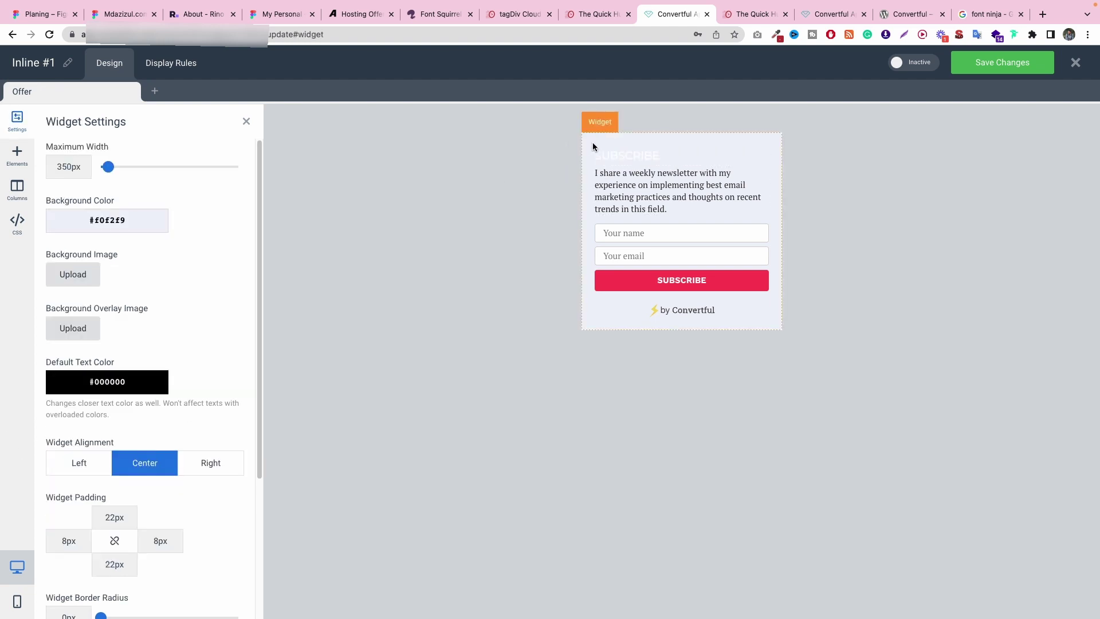
click(63, 219)
drag(59, 302, 49, 344)
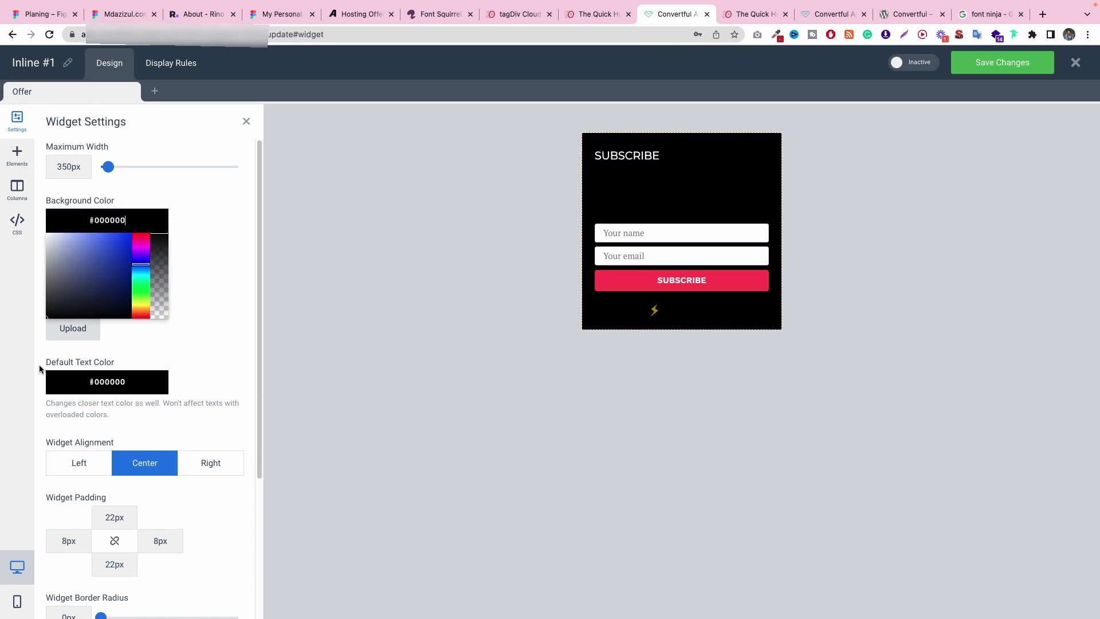
Step: Set the text color of the newsletter description below the heading to fully opaque white, #ffffff
click(665, 194)
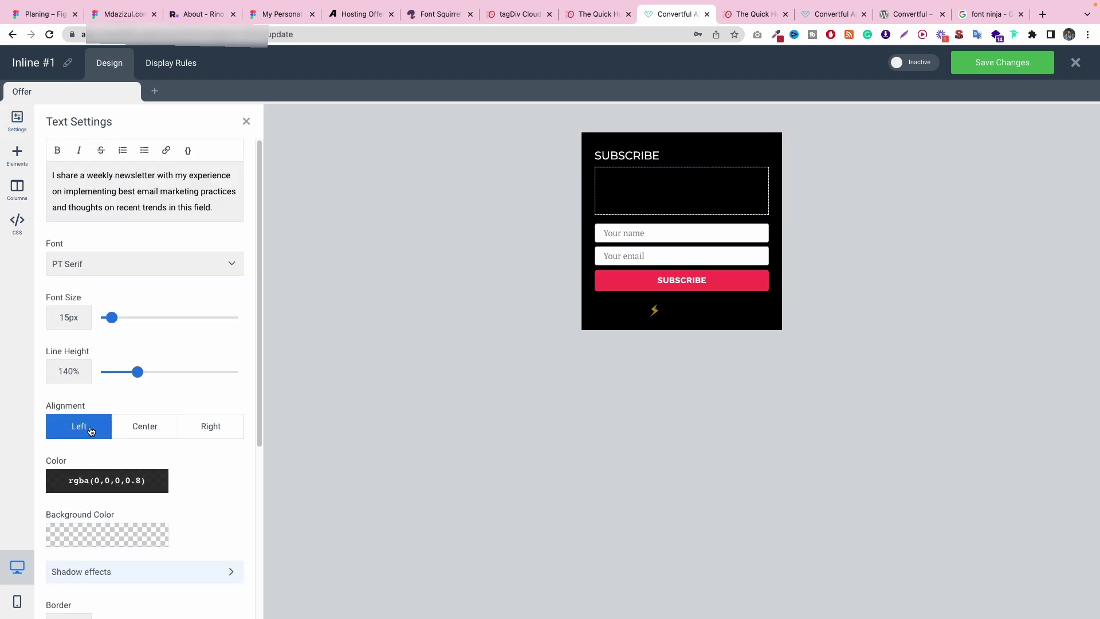
click(56, 480)
drag(75, 510, 47, 494)
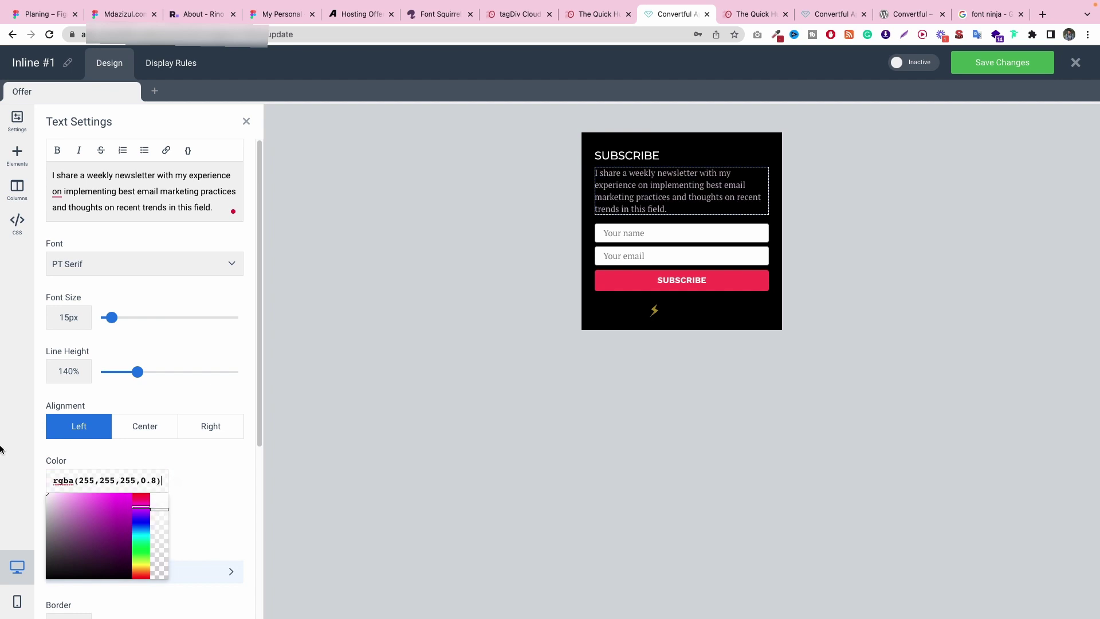
scroll(67, 523, down, 4)
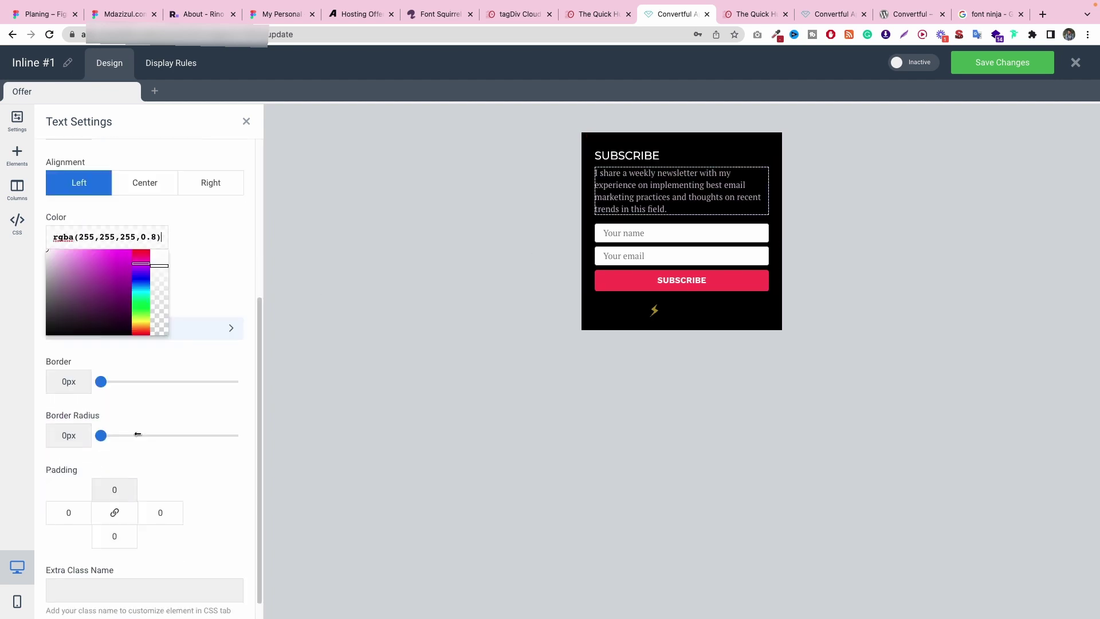
drag(159, 266, 160, 233)
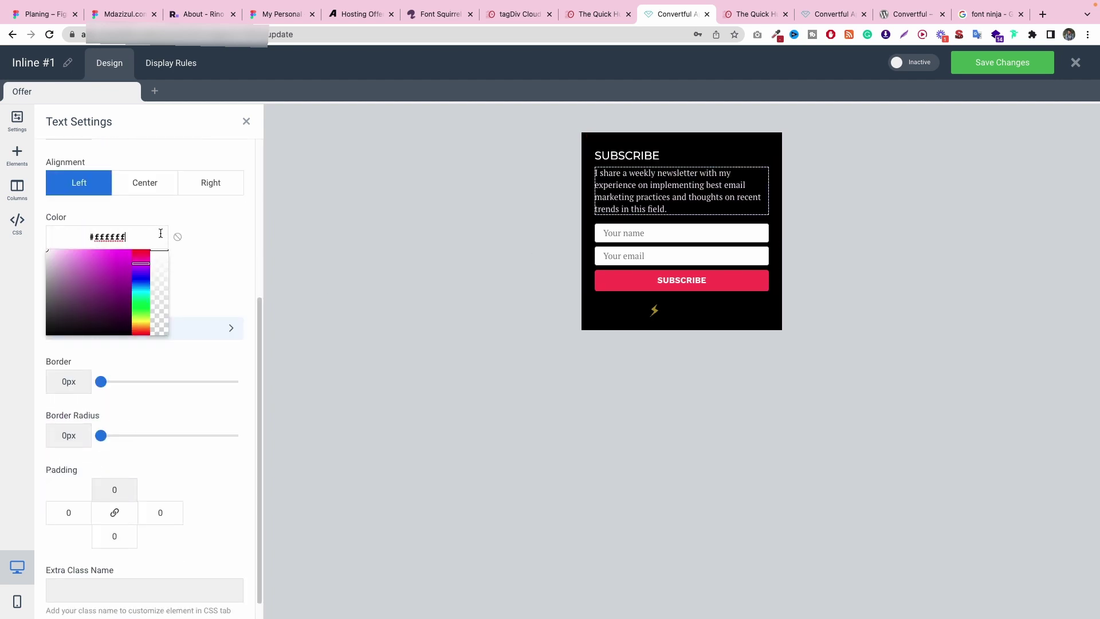
click(220, 225)
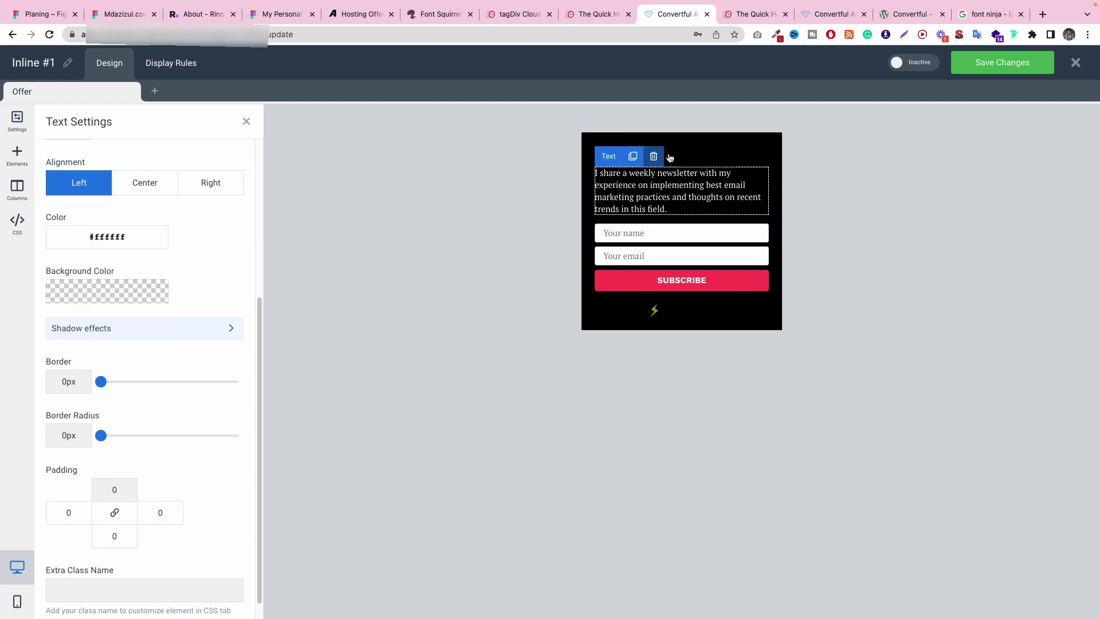
Step: Try toggling the bold formatting of the widget's SUBSCRIBE heading
click(690, 157)
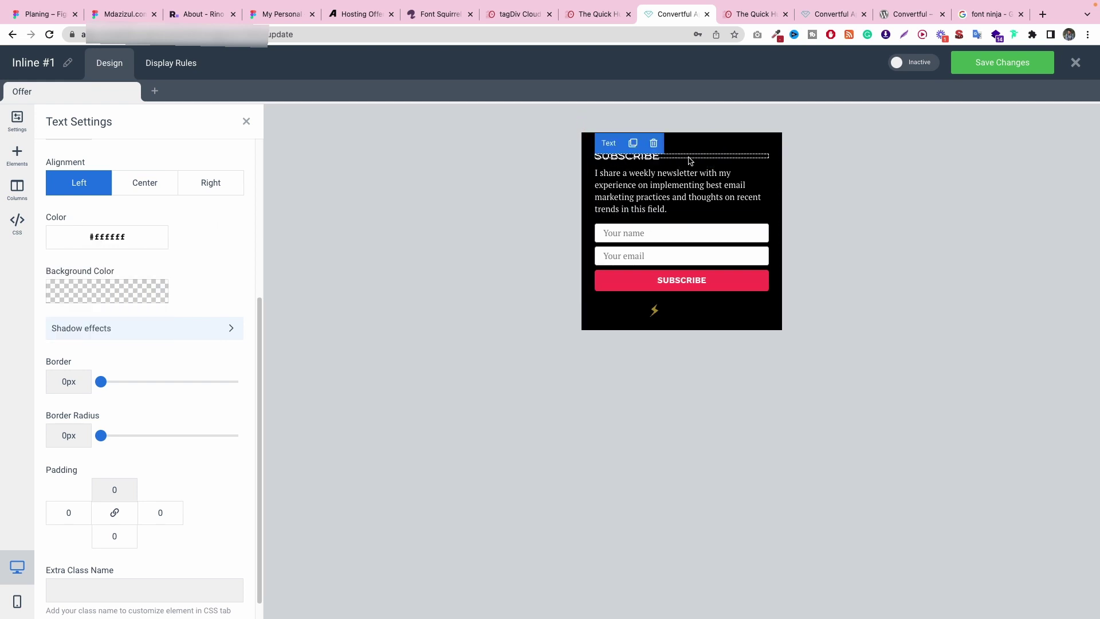
double_click(95, 175)
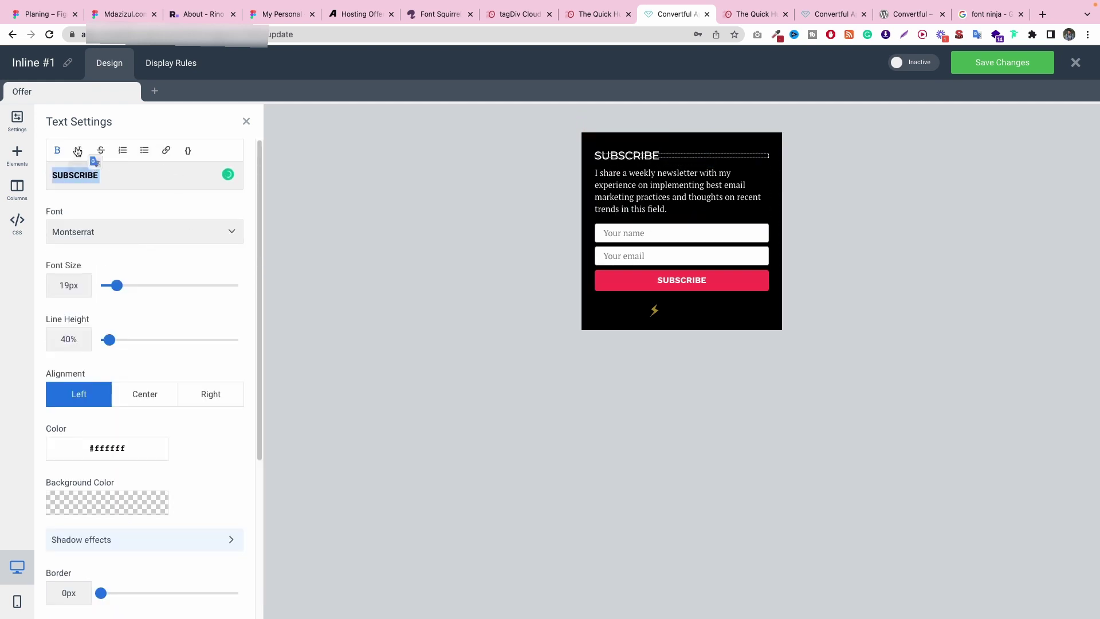
click(57, 151)
click(57, 151)
scroll(163, 260, down, 5)
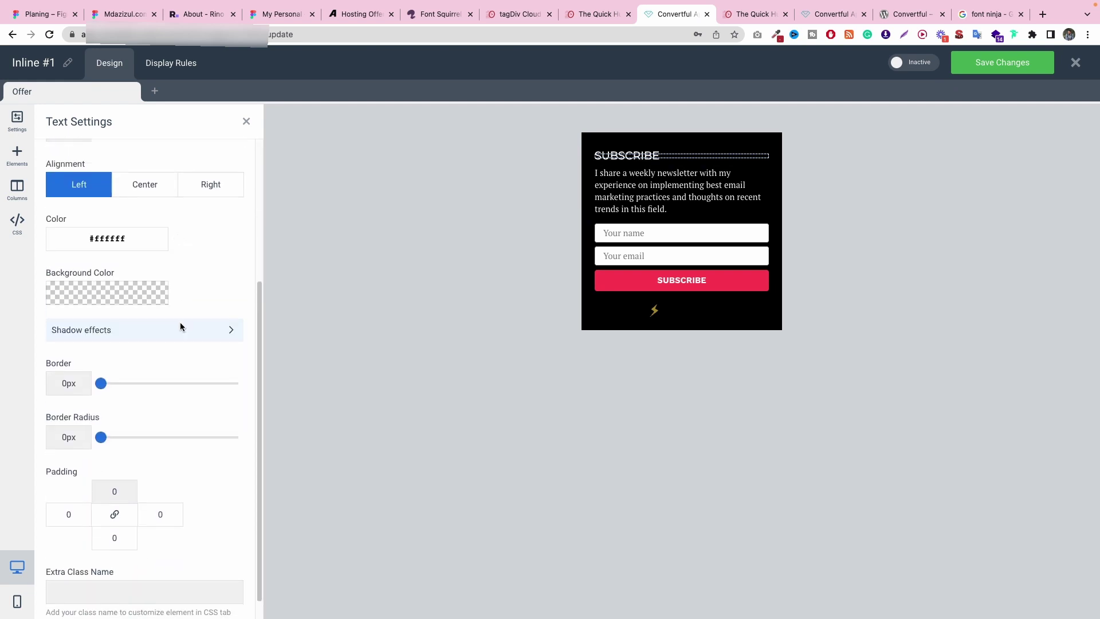
scroll(180, 322, up, 5)
Step: Copy the subscribe description from the homepage footer and replace the widget's description with "To get email updates from The Quick Hustles."
click(607, 15)
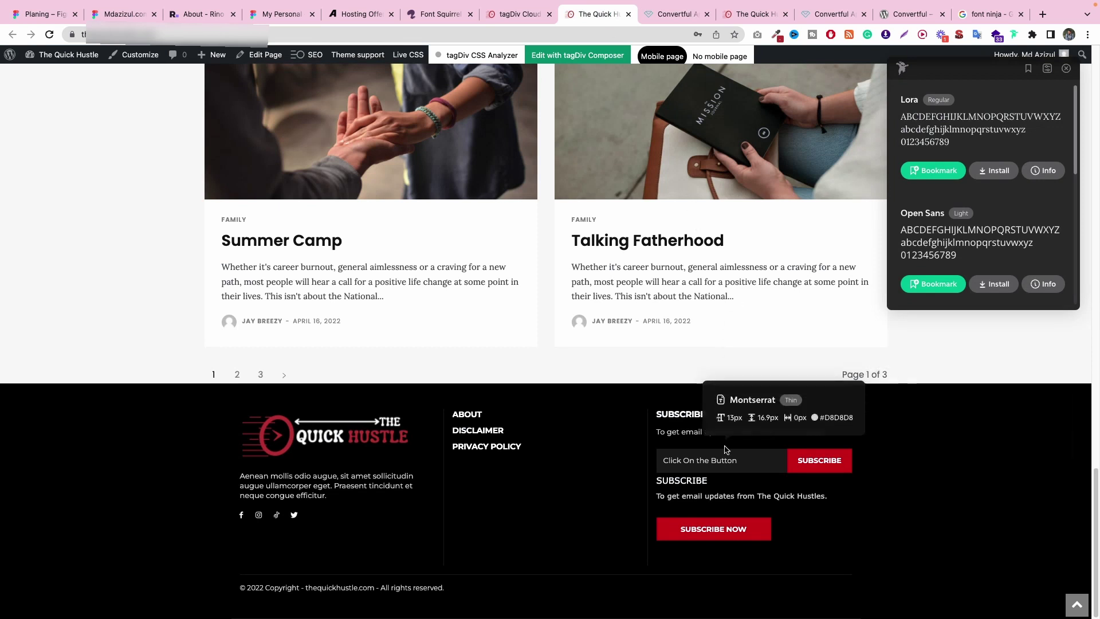
drag(858, 431, 653, 431)
key(ctrl+c)
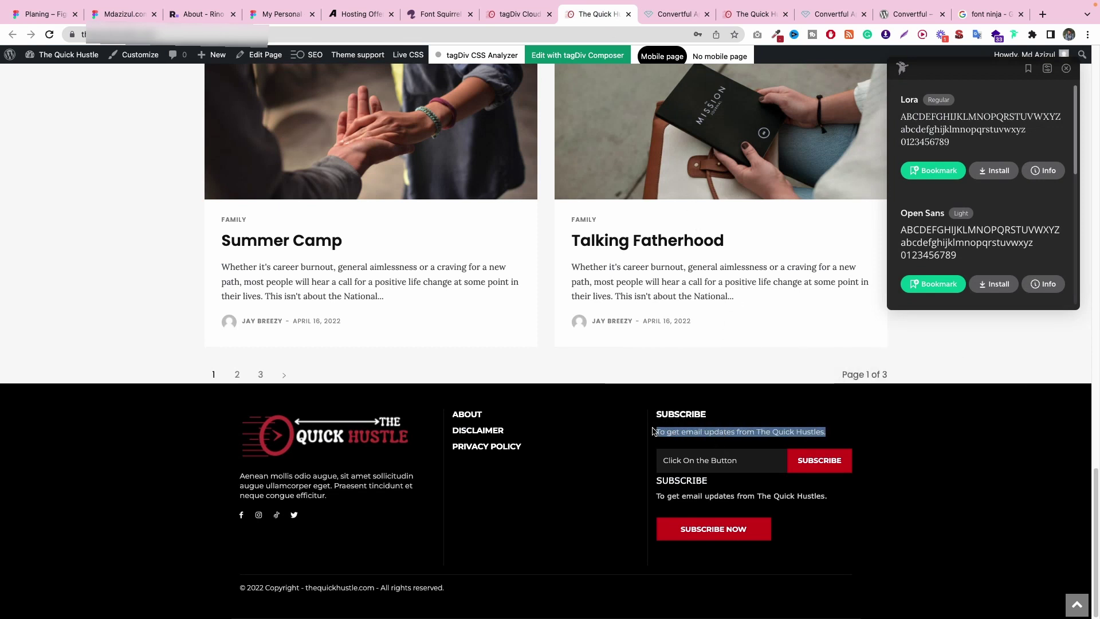
click(675, 14)
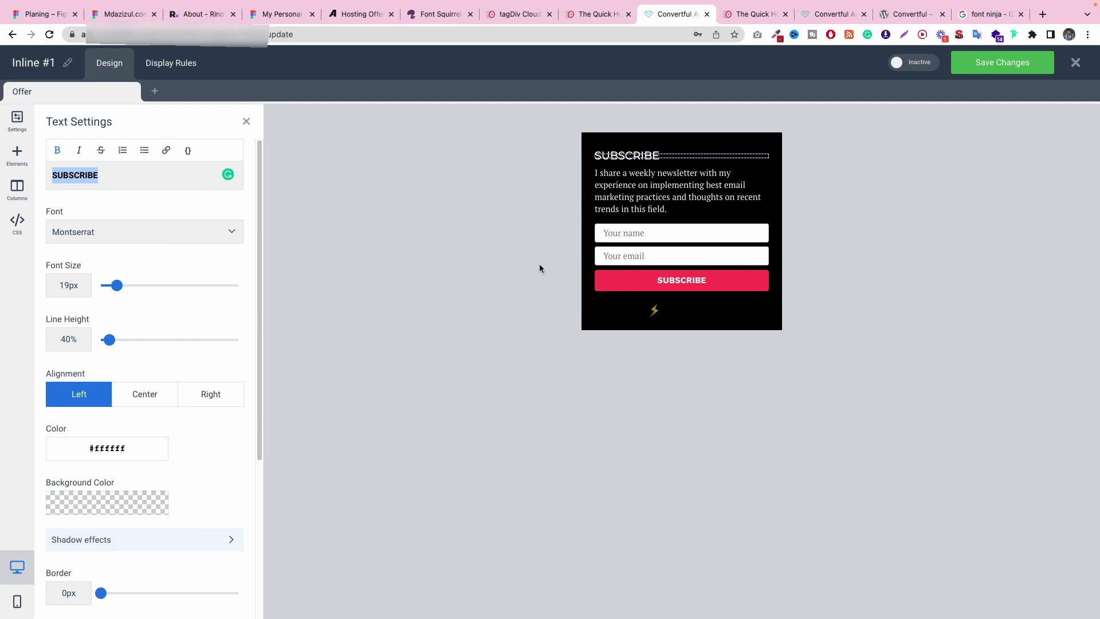
click(723, 189)
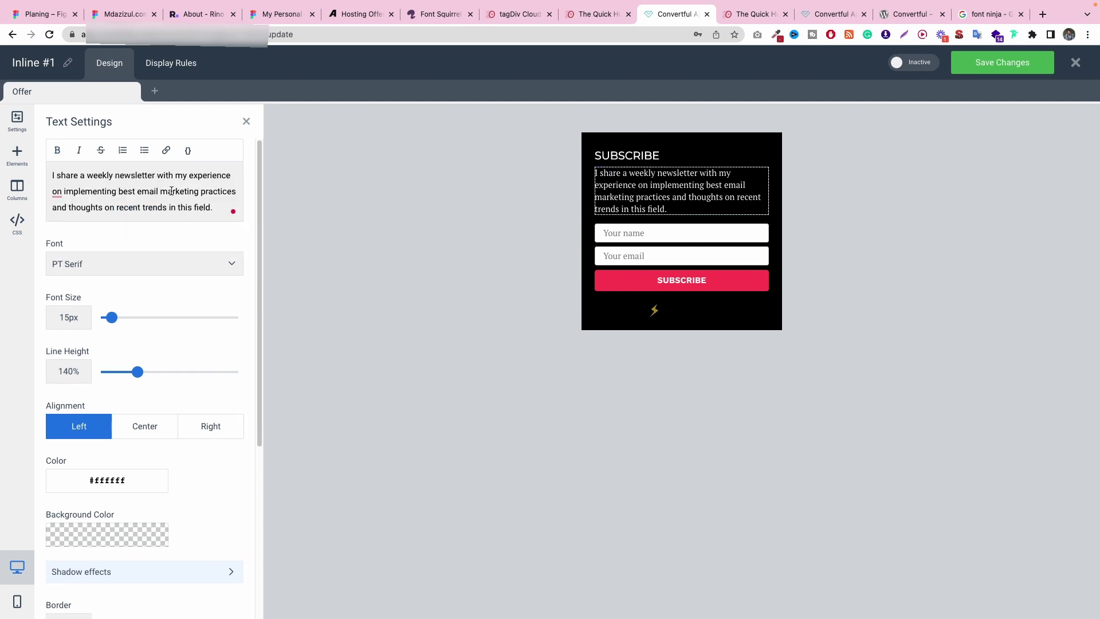
key(ctrl+a)
key(ctrl+v)
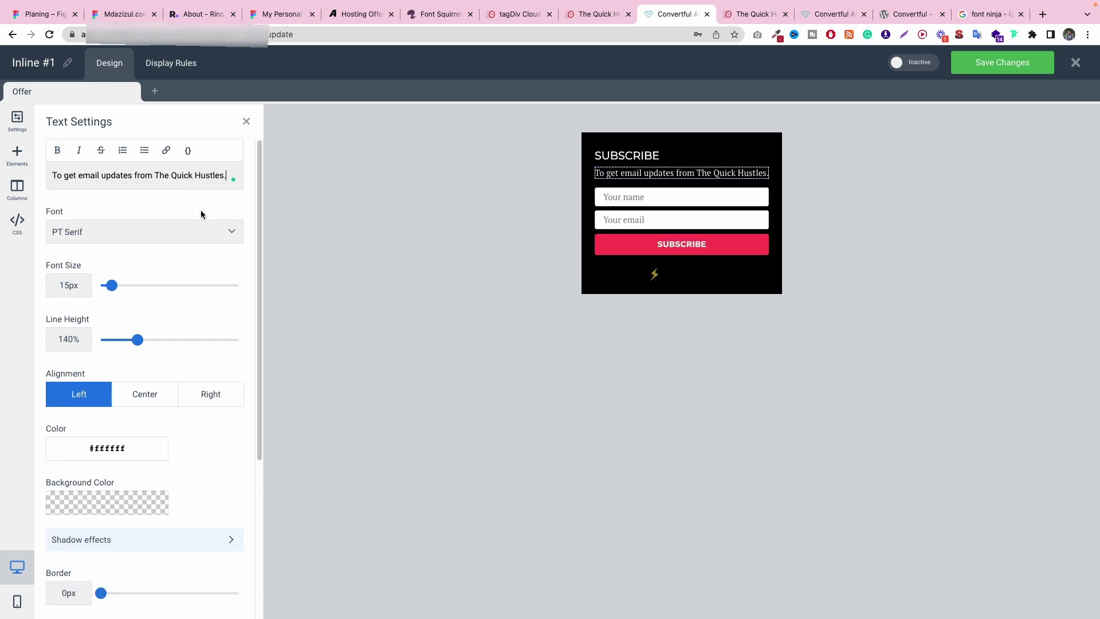
Step: Set the description's font to Montserrat and its font size to 13px
click(110, 231)
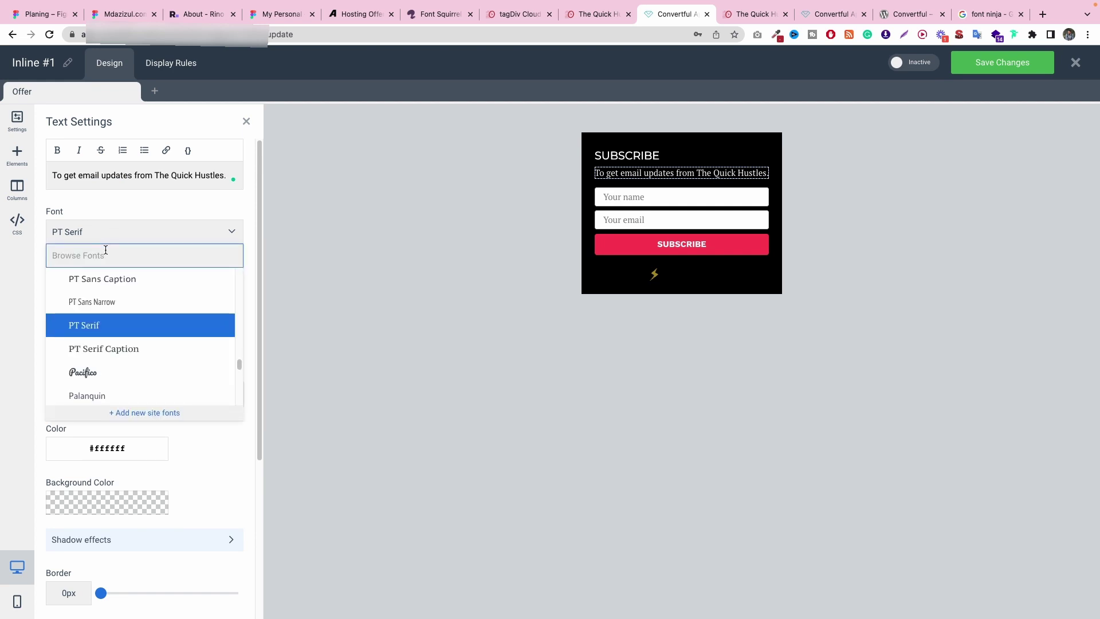
text(mon)
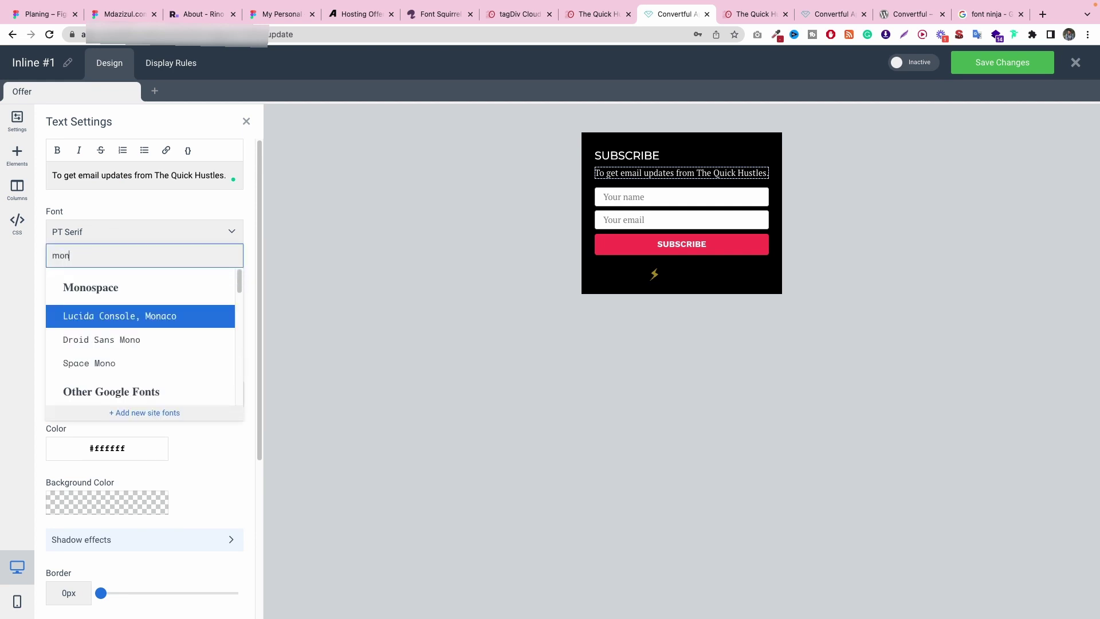
text(t)
click(105, 365)
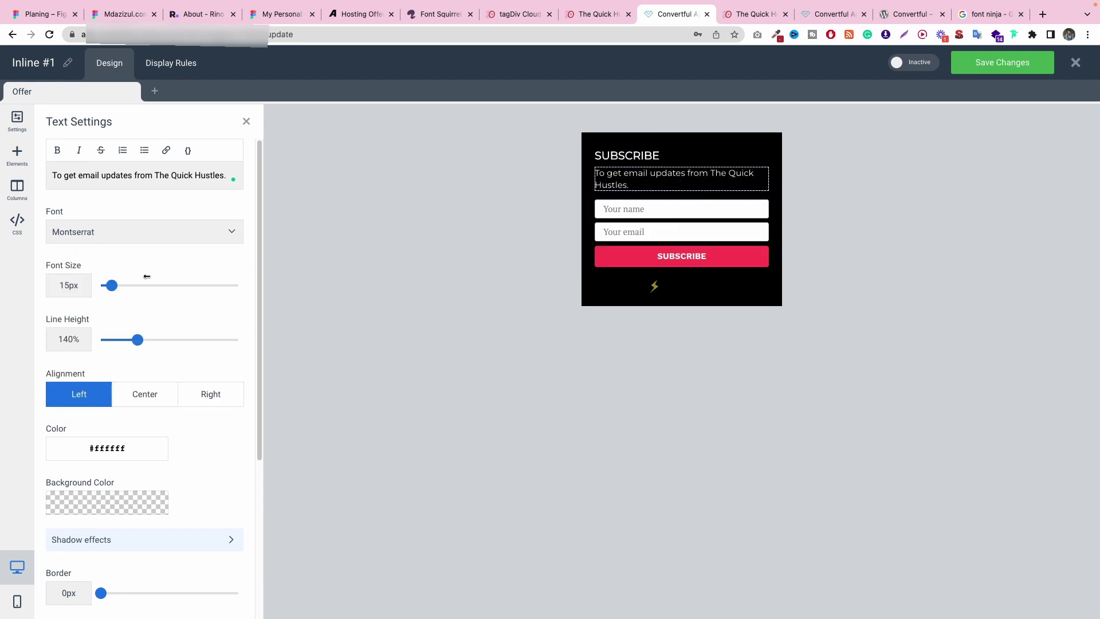
drag(111, 286, 109, 286)
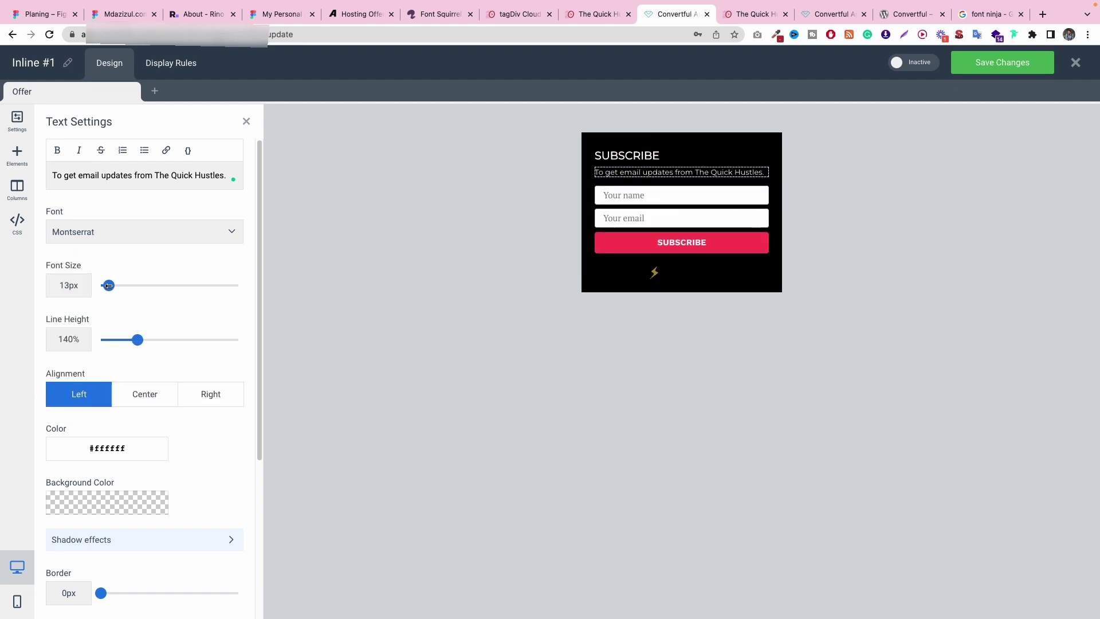
Step: Inspect the fonts of the homepage footer's subscribe description and heading with Fonts Ninja, and return to the widget editor
click(616, 14)
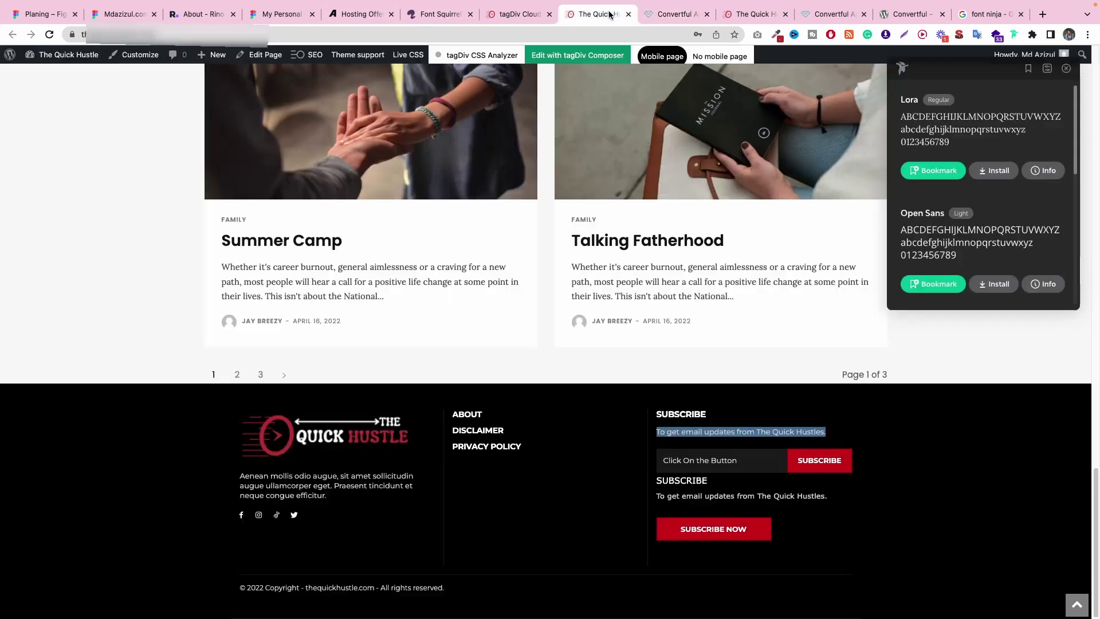
mouse_move(759, 435)
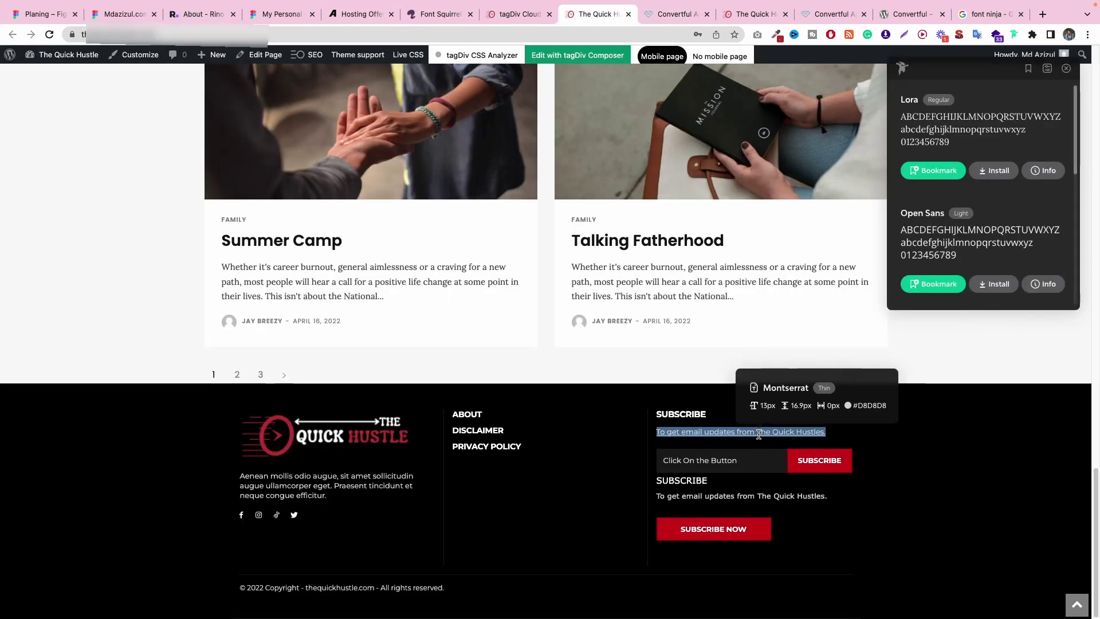
mouse_move(688, 413)
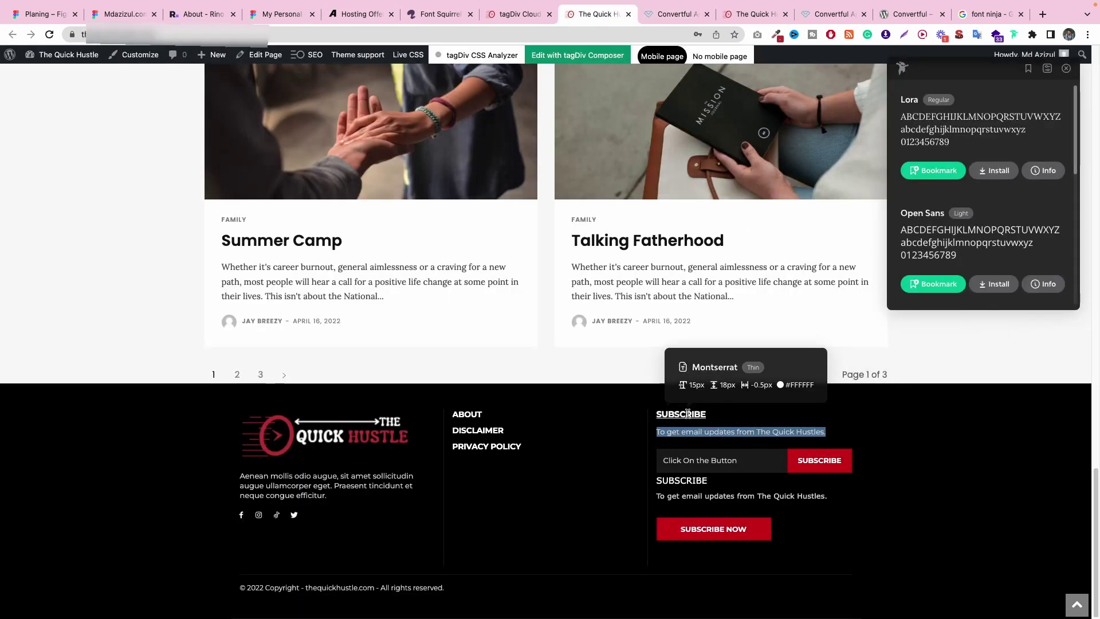
click(680, 16)
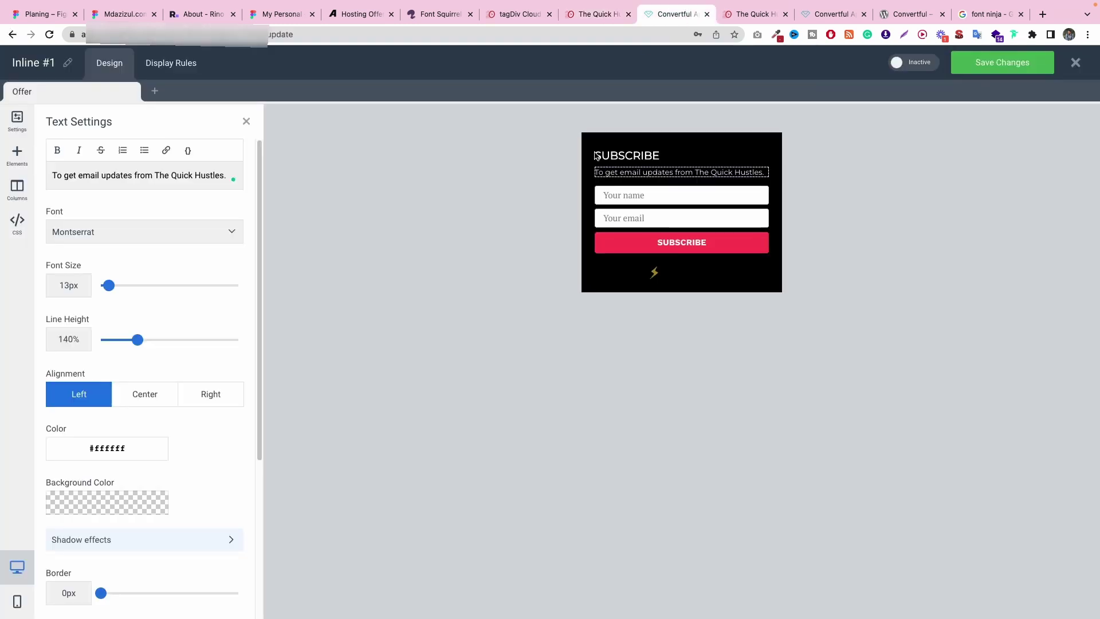
click(633, 143)
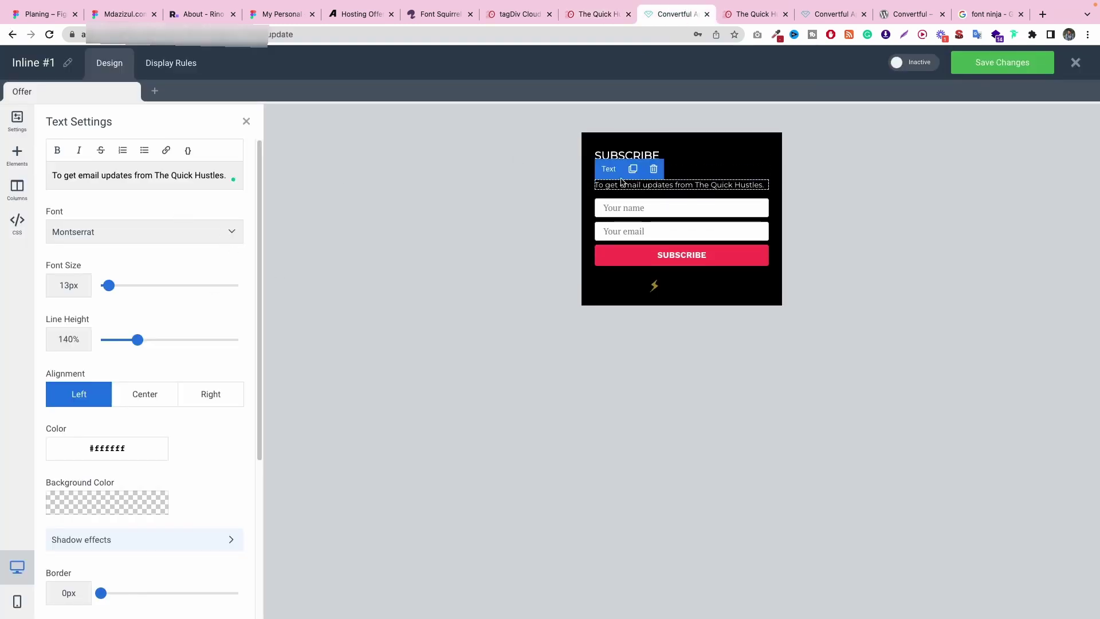
drag(686, 156, 677, 167)
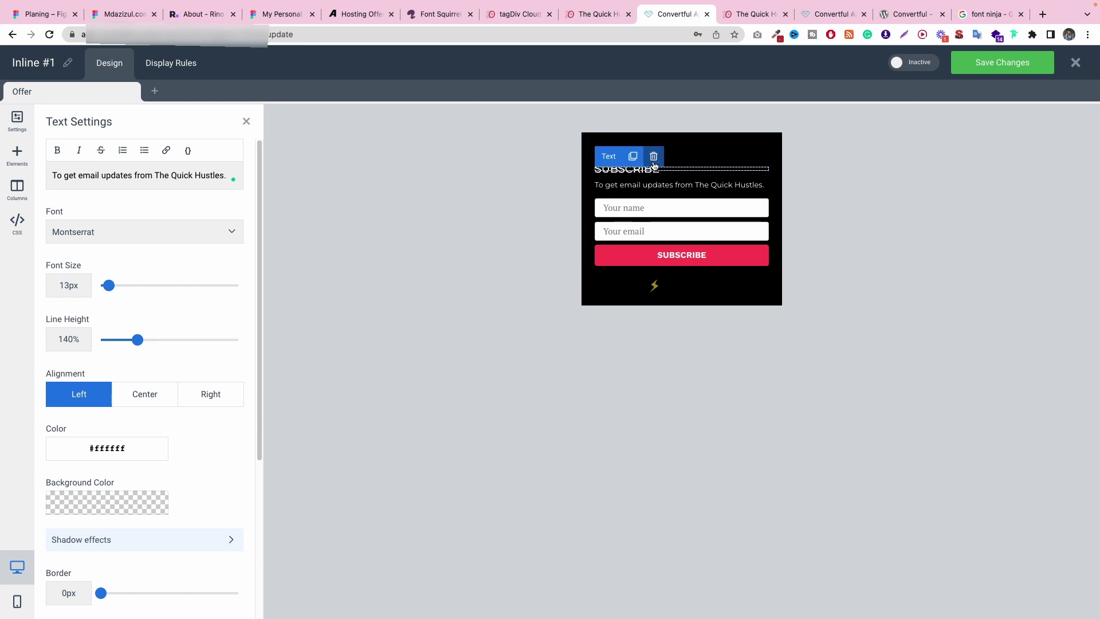
click(654, 156)
click(644, 99)
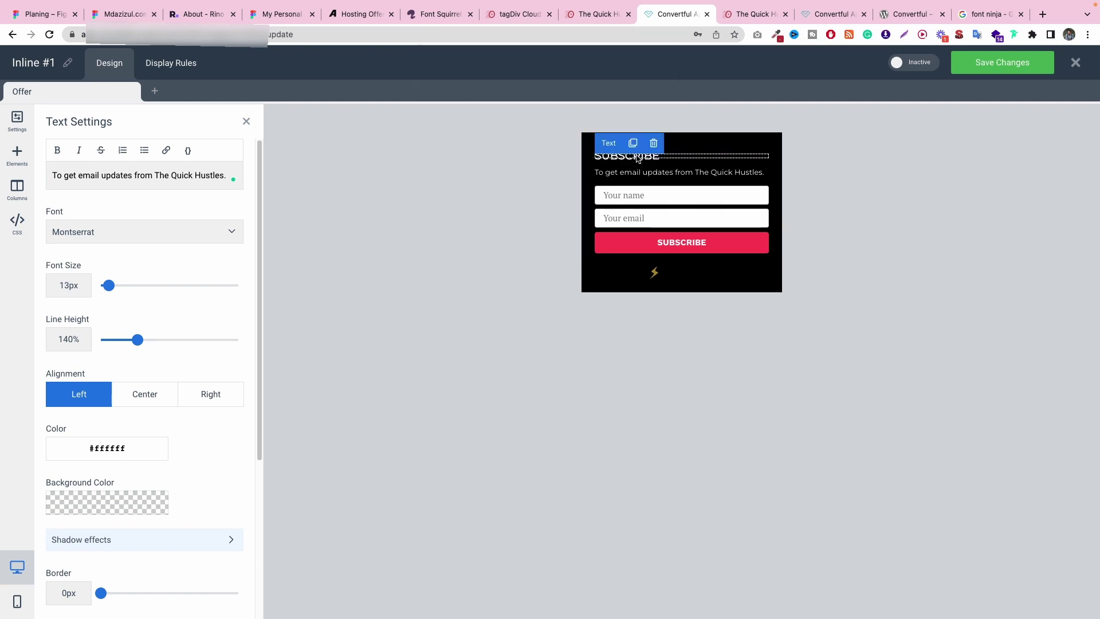
Step: Set the SUBSCRIBE heading's font size to 18px
click(630, 155)
drag(118, 287, 115, 283)
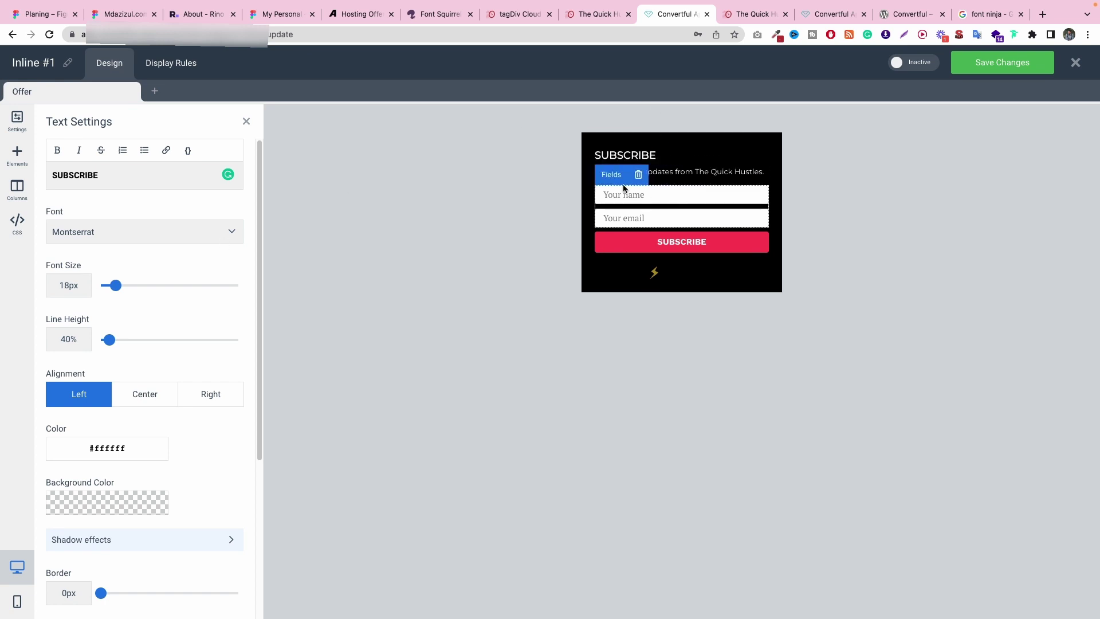
click(606, 172)
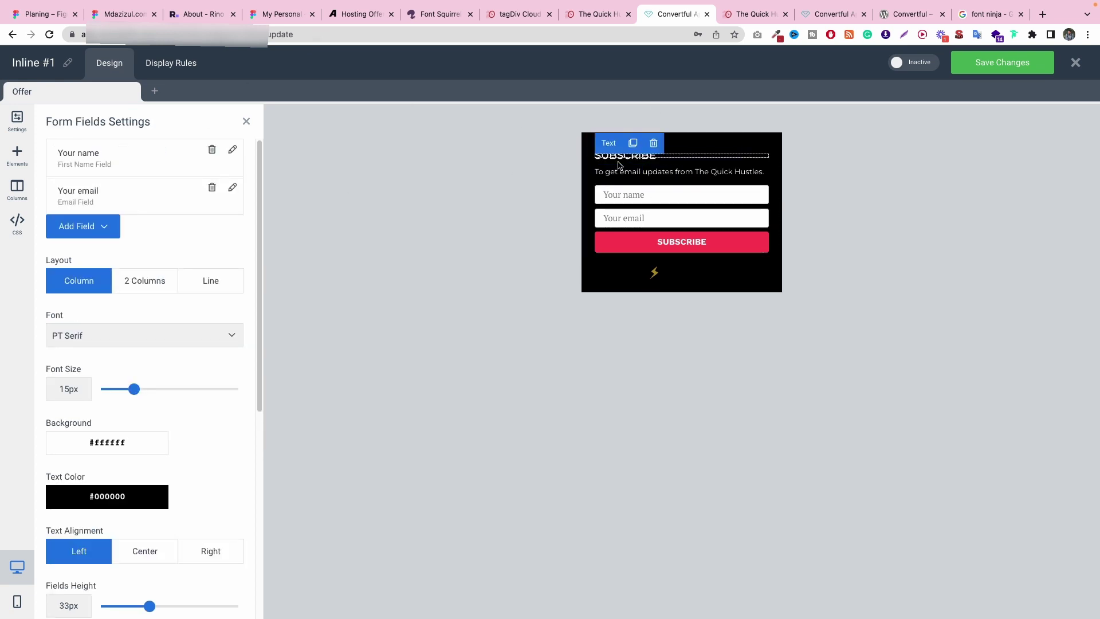
Step: Search Google for the color picker extension "colorzila"
click(599, 15)
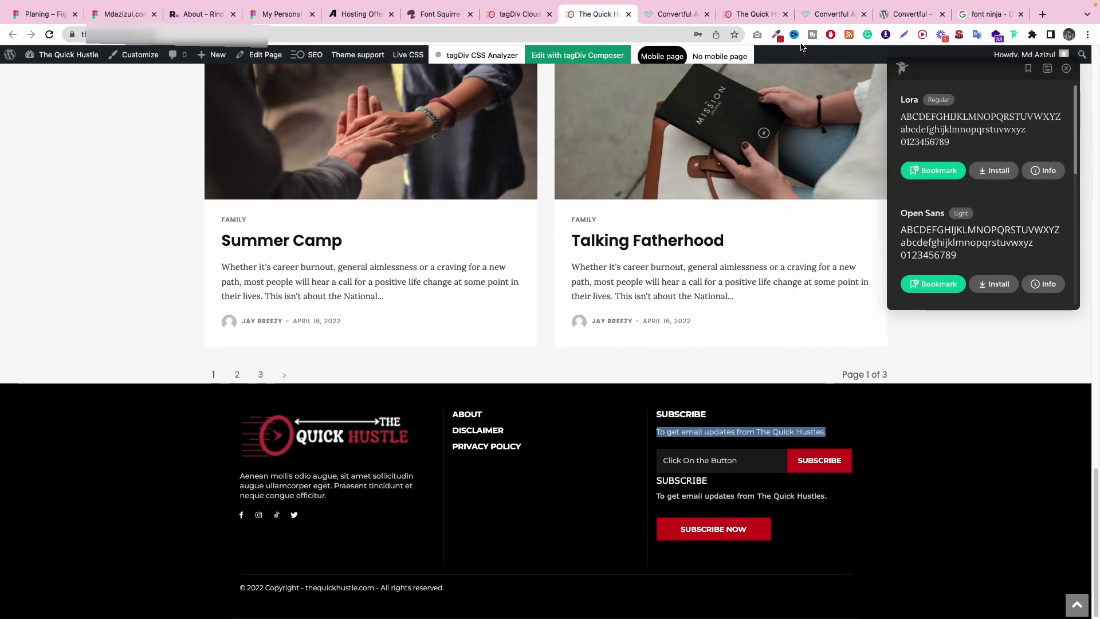
click(774, 37)
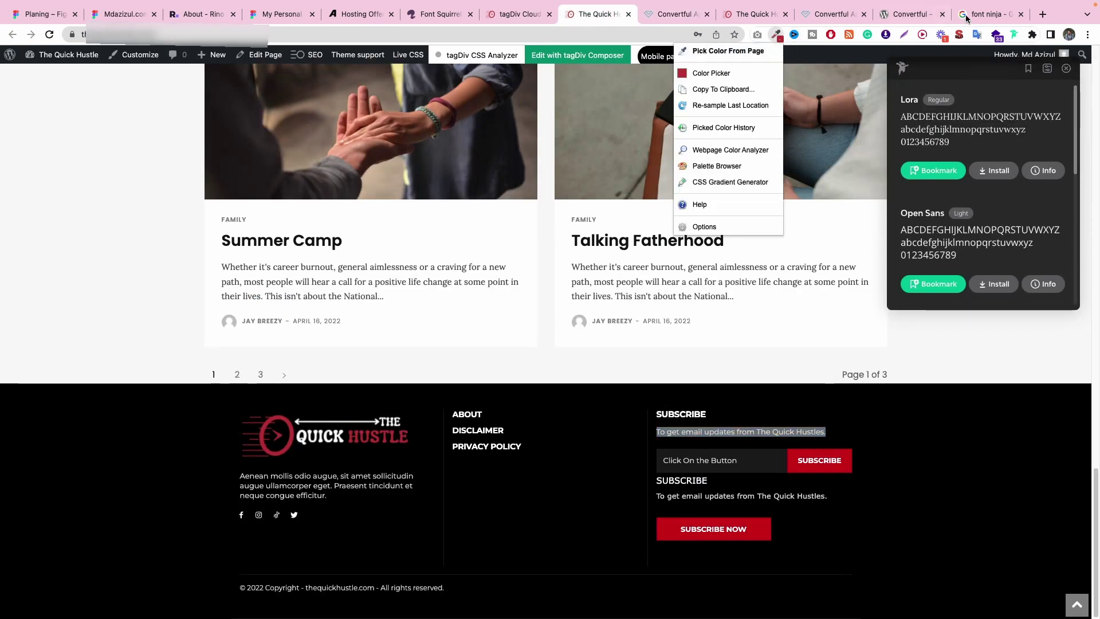
click(987, 14)
click(291, 65)
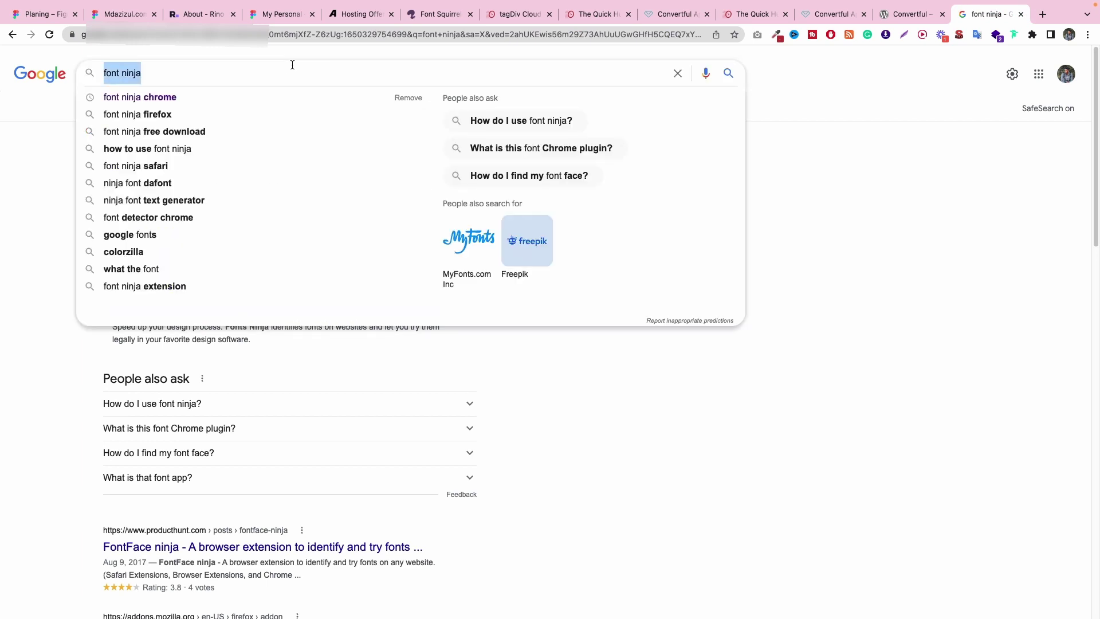
text(color pilk)
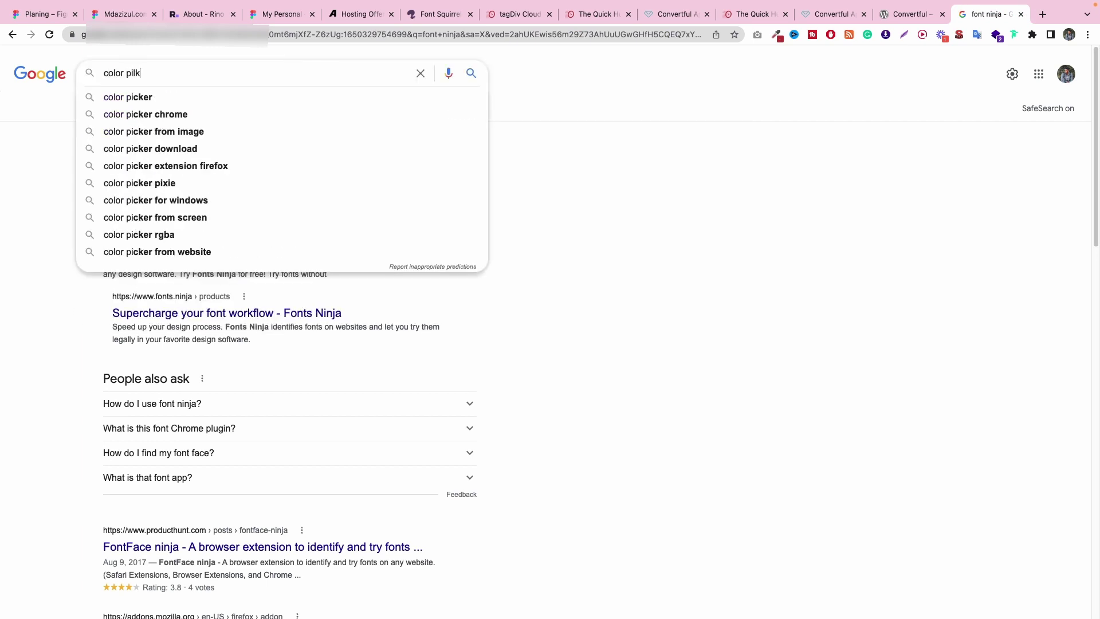
key(BackSpace)
text(ker )
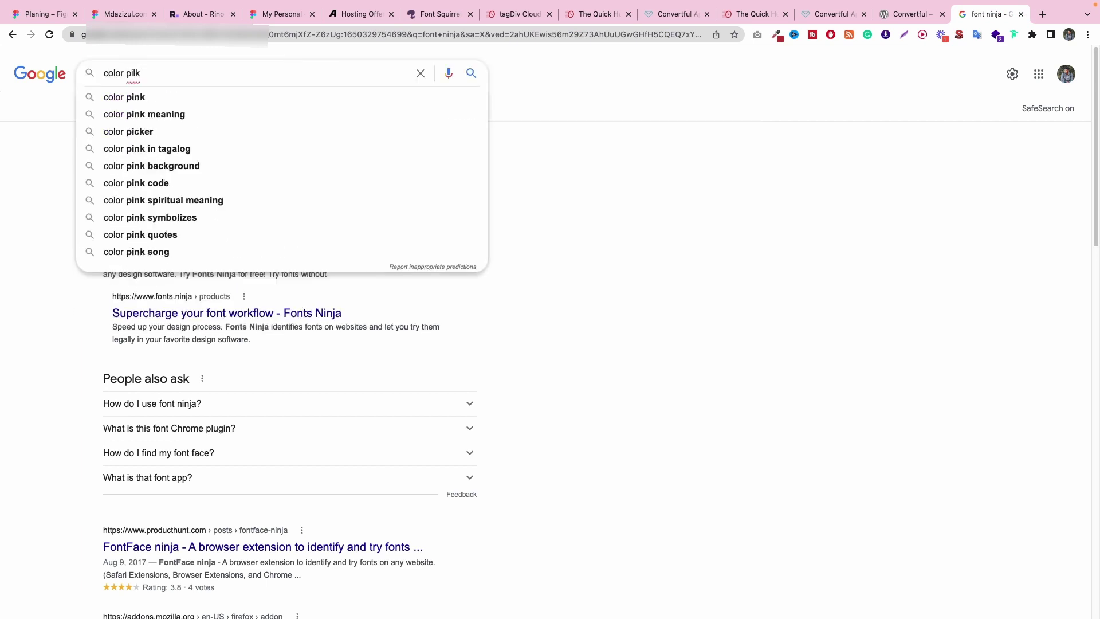
text(extentio)
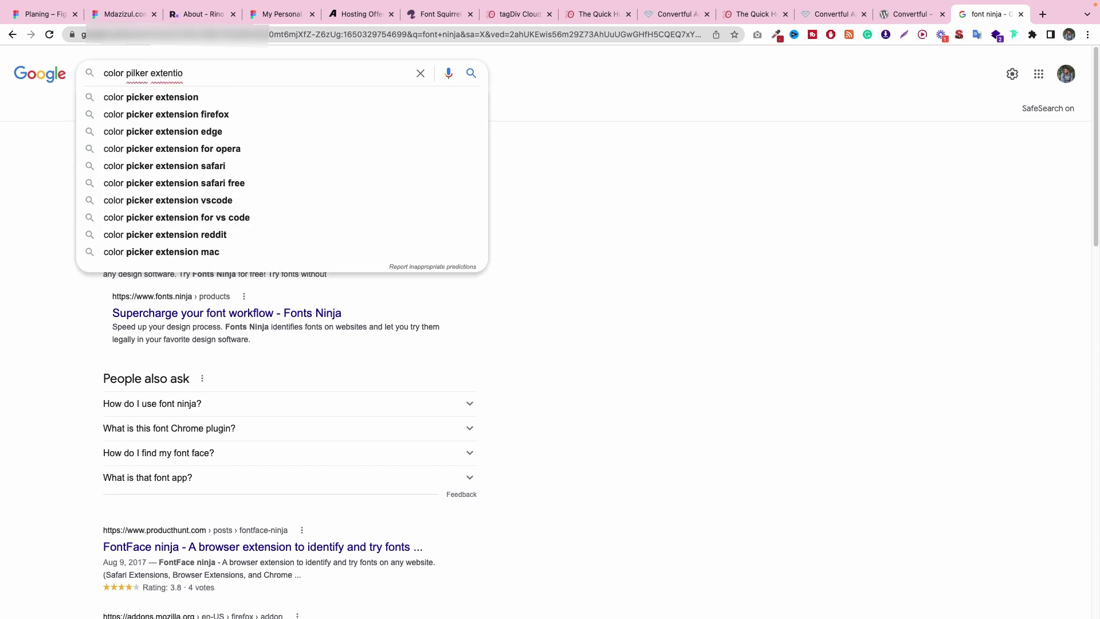
key(super+a)
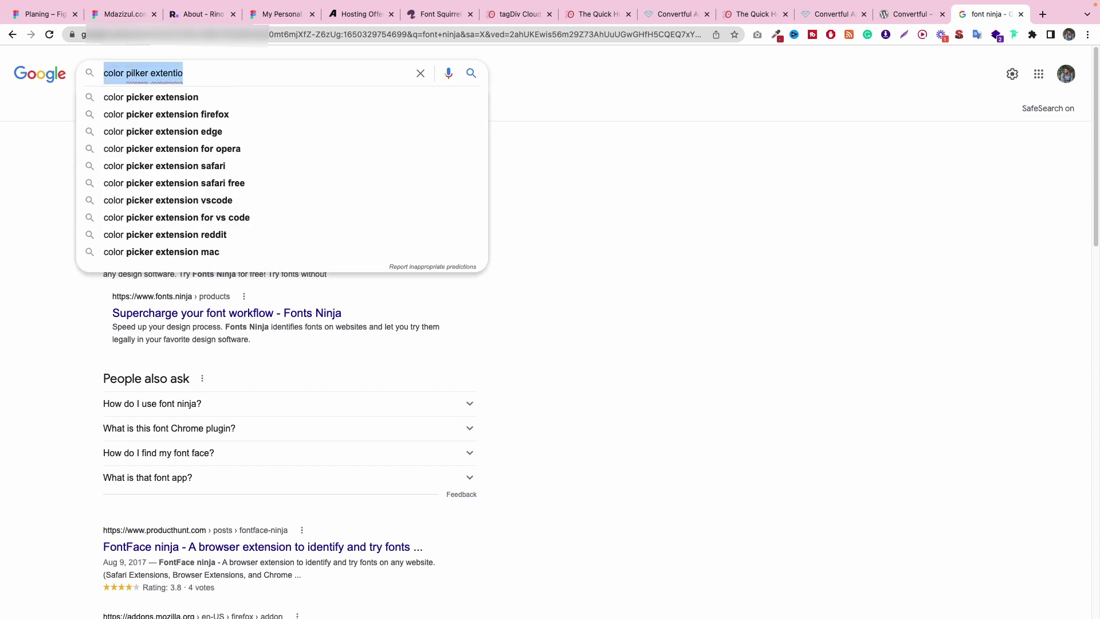
text(color)
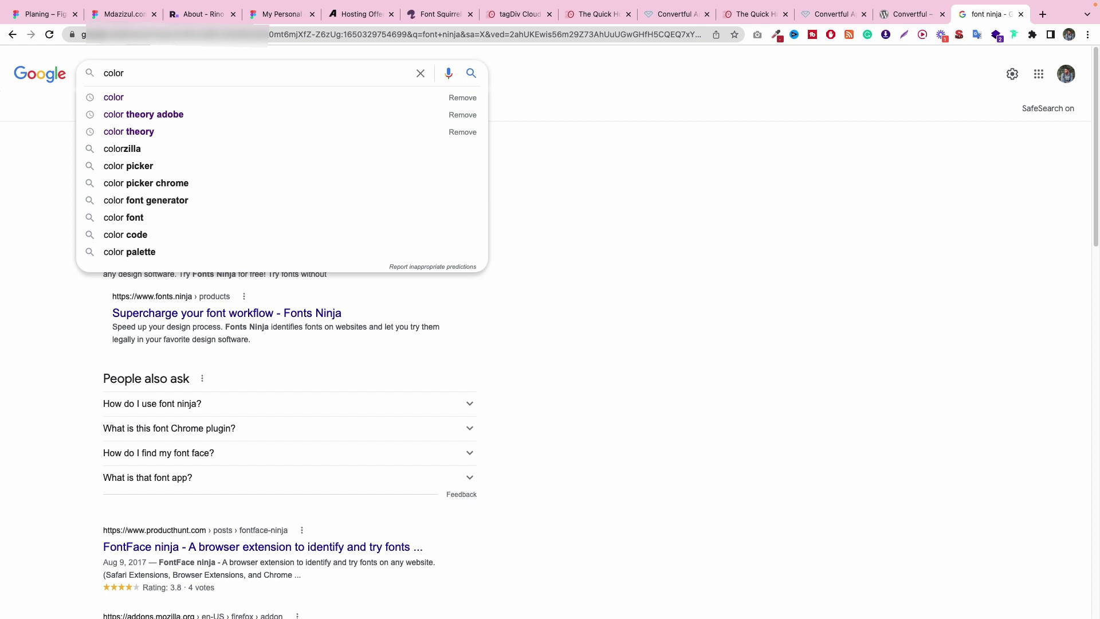
text(zila)
key(Return)
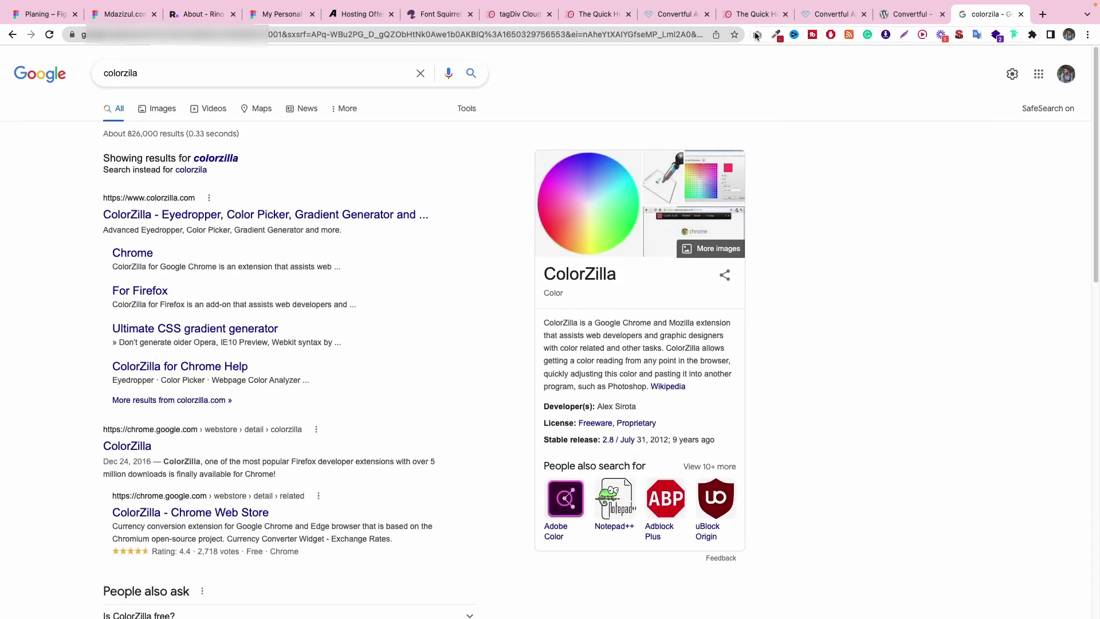
Step: Try to sample the dark subscribe field's background color in the homepage footer with ColorZilla
click(579, 13)
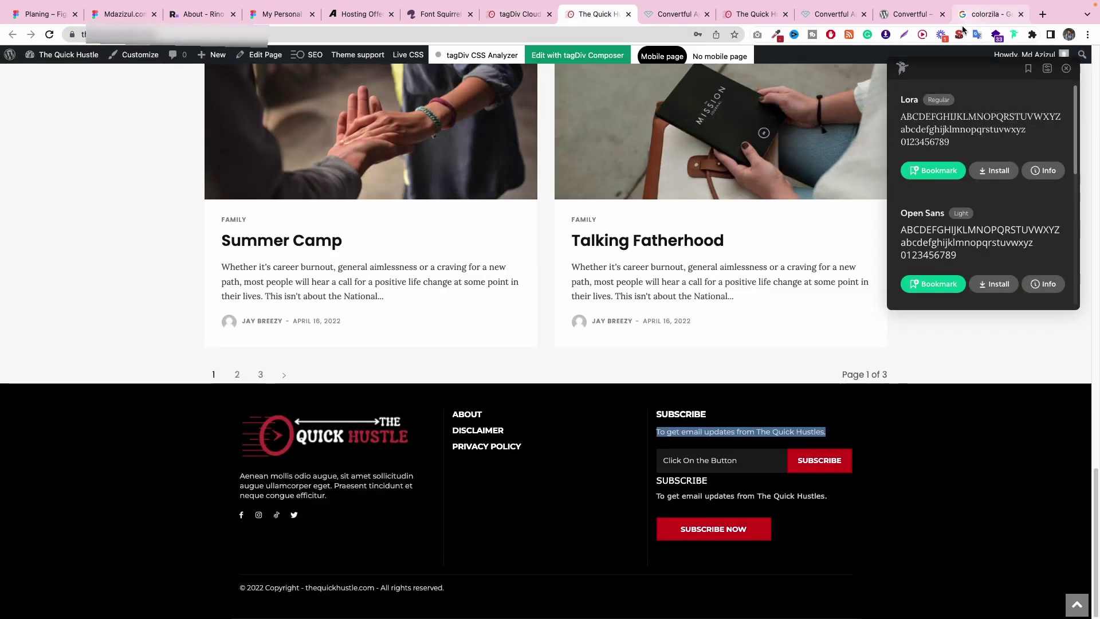
click(776, 34)
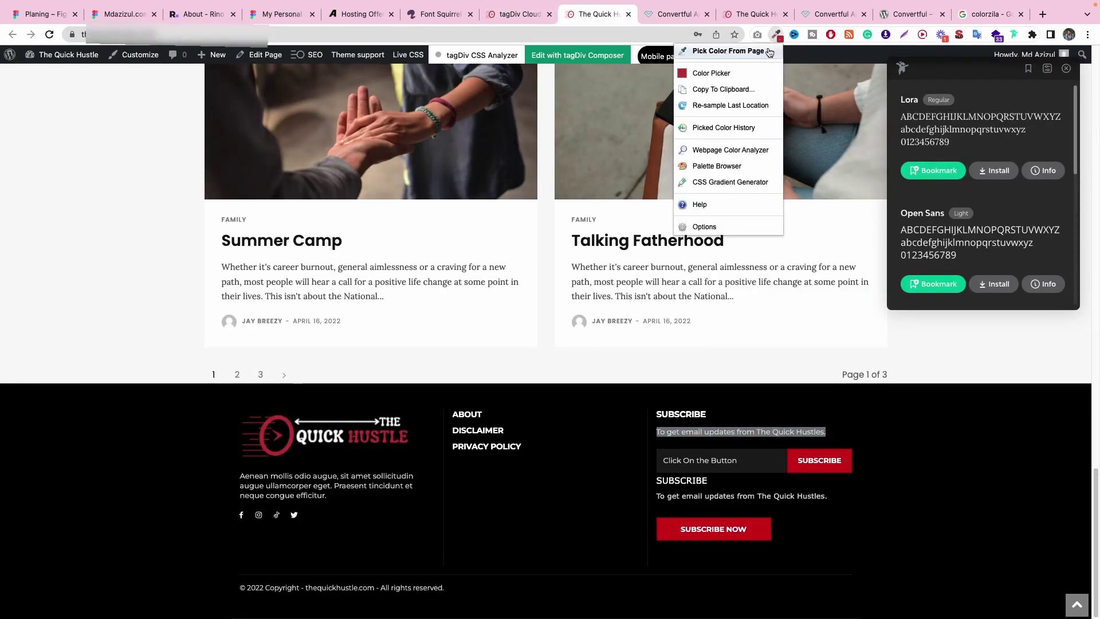
click(770, 52)
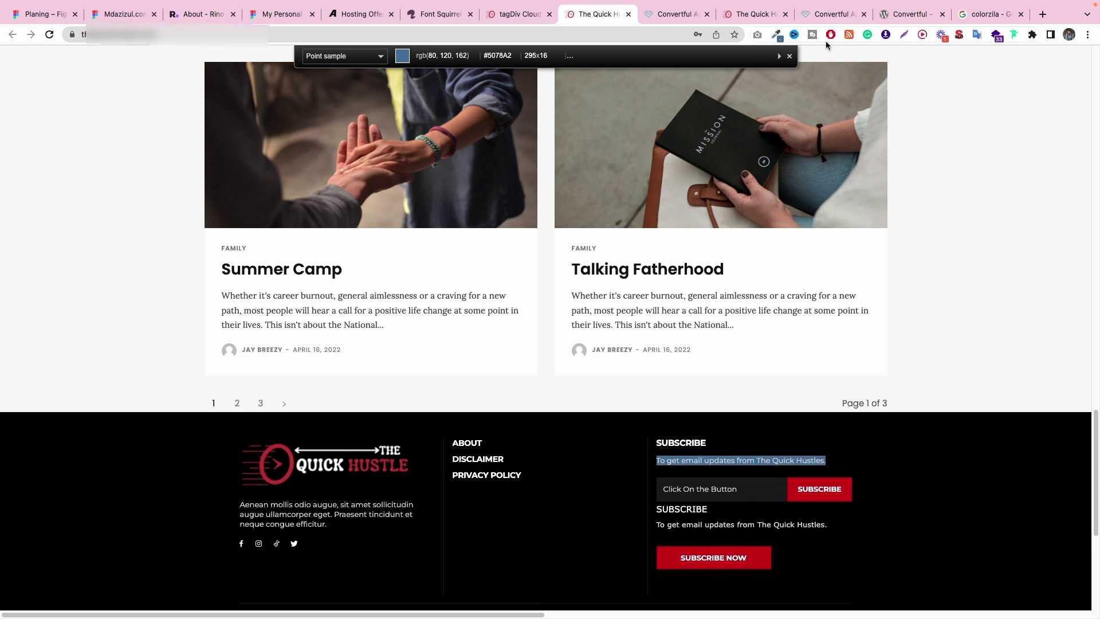
scroll(940, 252, down, 5)
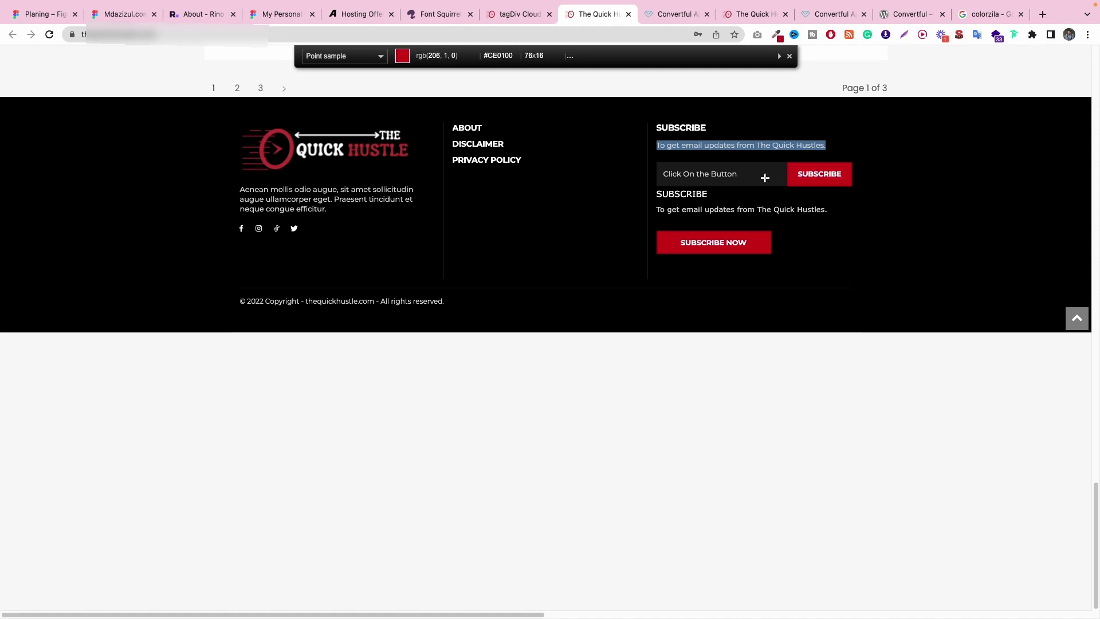
click(765, 177)
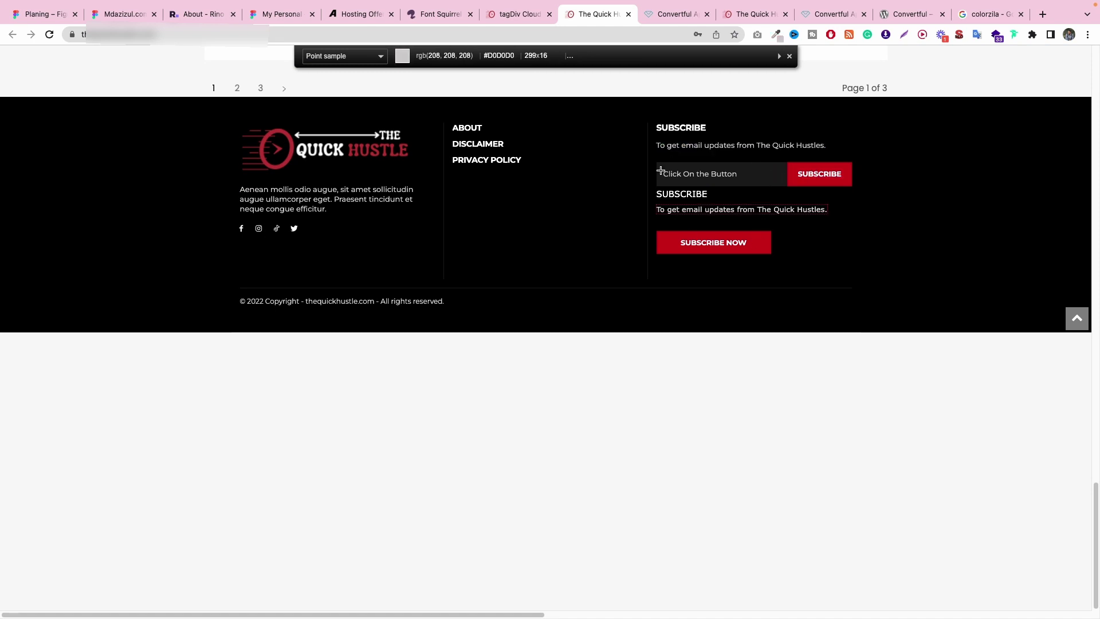
click(751, 174)
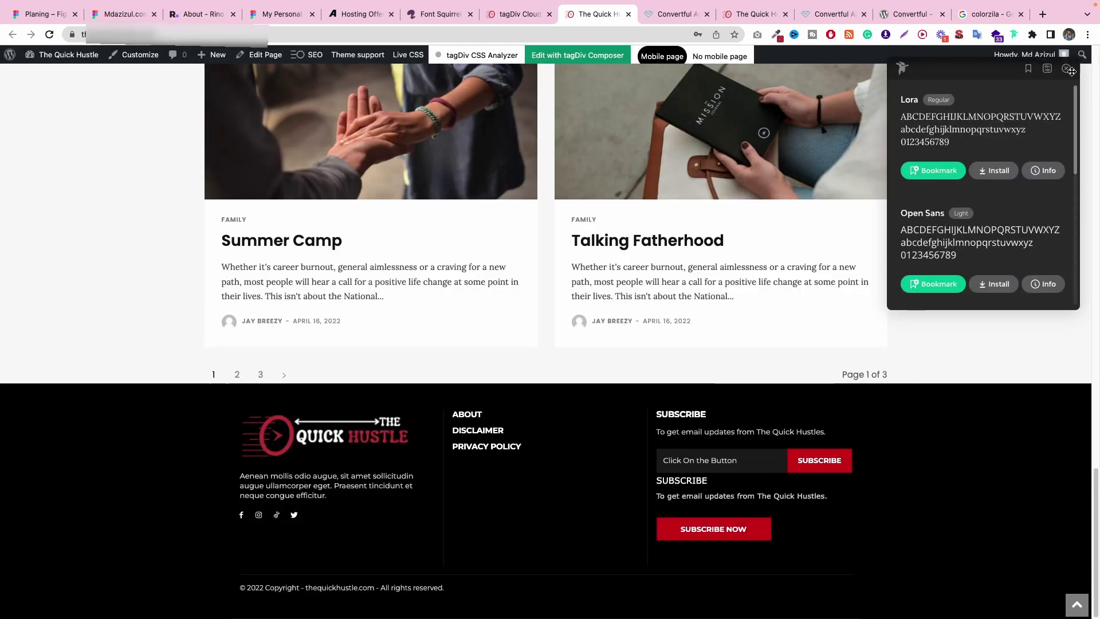
Step: Capture the footer's "Click On the Button" field with Lightshot and open the uploaded screenshot
click(904, 35)
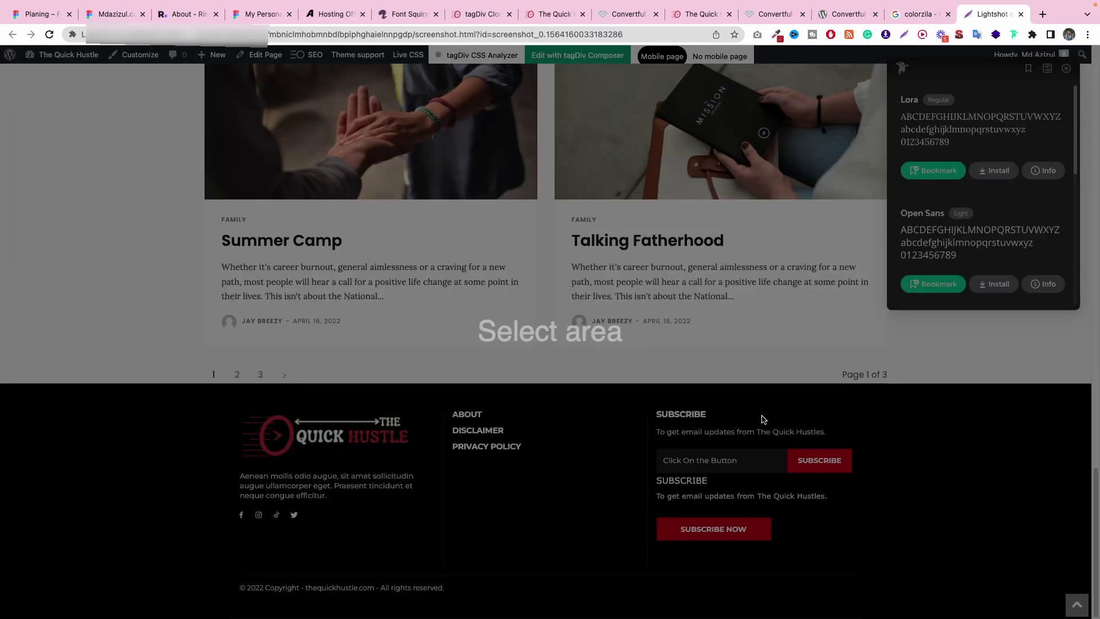
drag(652, 443, 784, 475)
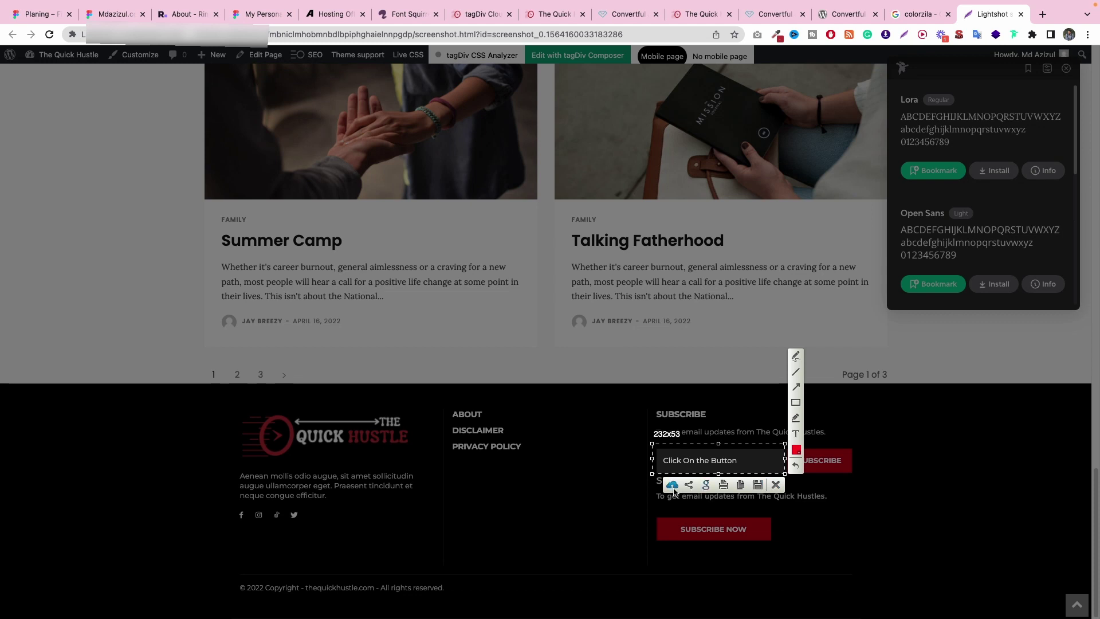
key(ctrl+c)
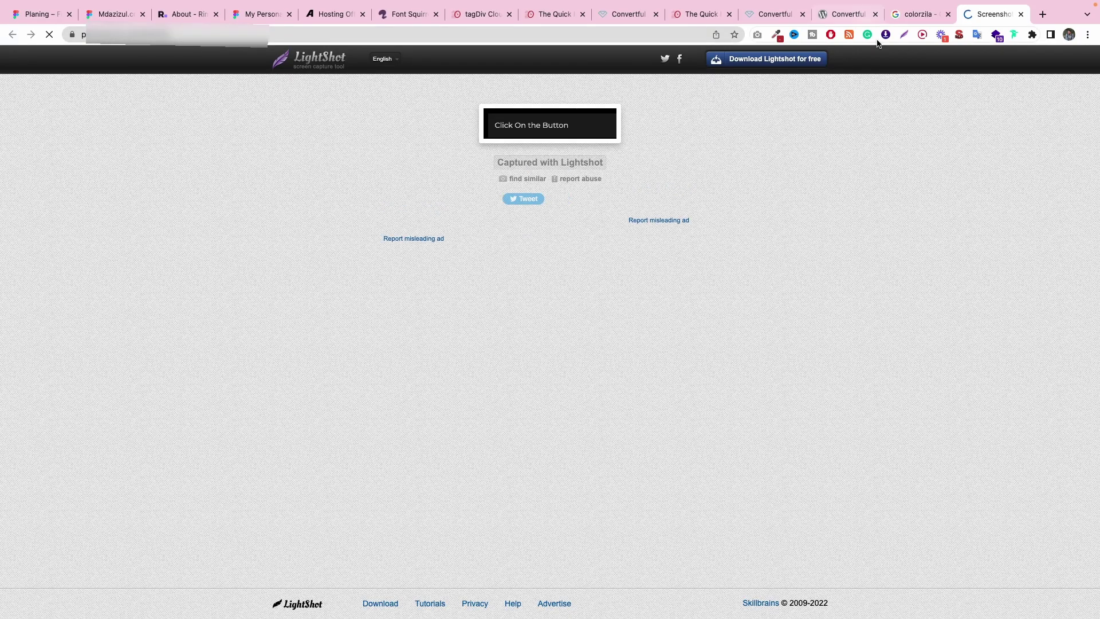
Step: Sample the field's dark background from the Lightshot image with ColorZilla and copy its hex code 1C1C1C
click(776, 36)
click(744, 47)
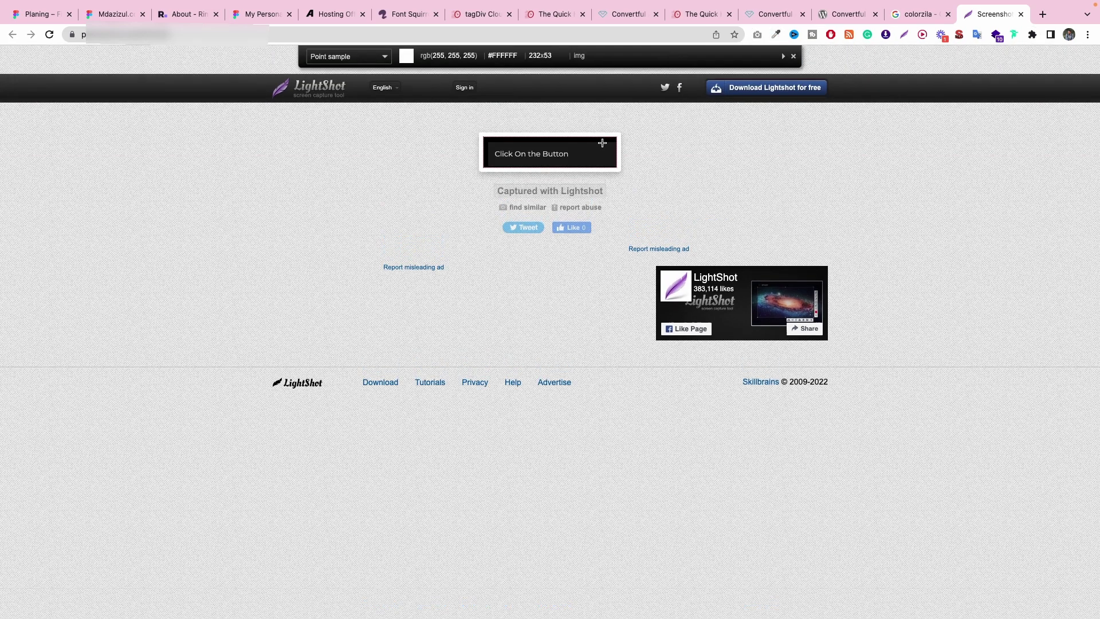
click(602, 150)
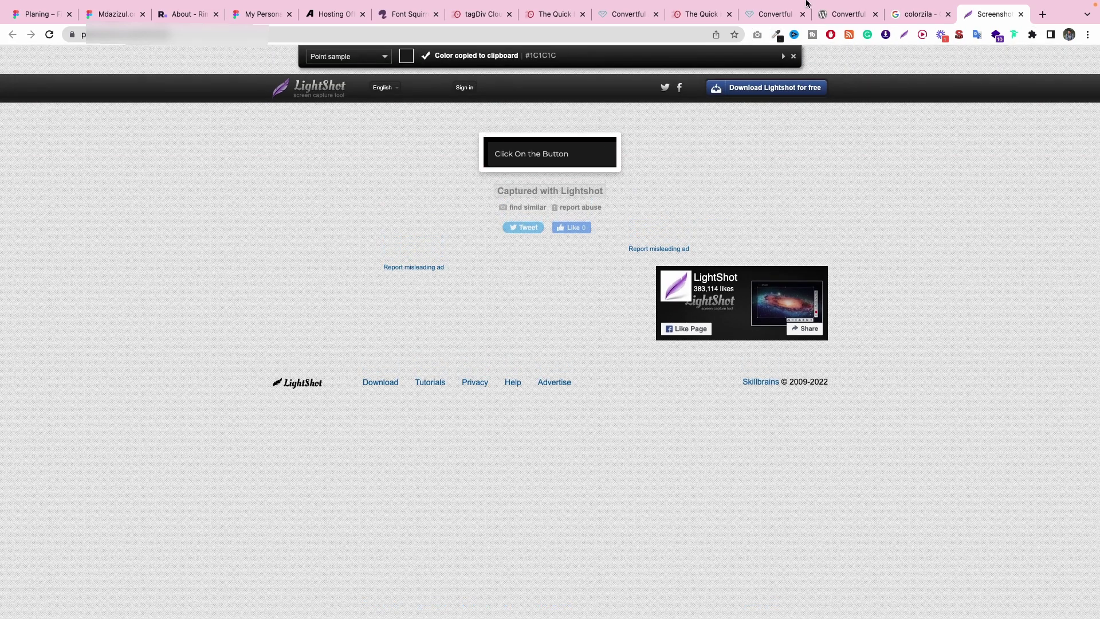
click(776, 35)
click(723, 89)
click(714, 109)
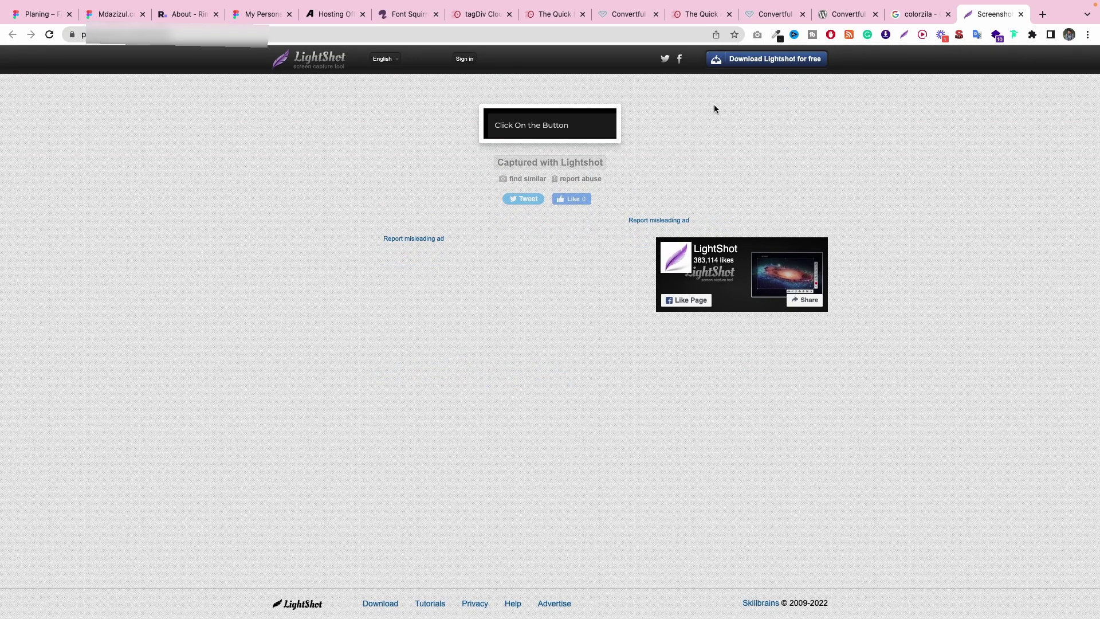
Step: Return to the Convertful widget editor and set the form fields' text color to #ffffff
click(401, 15)
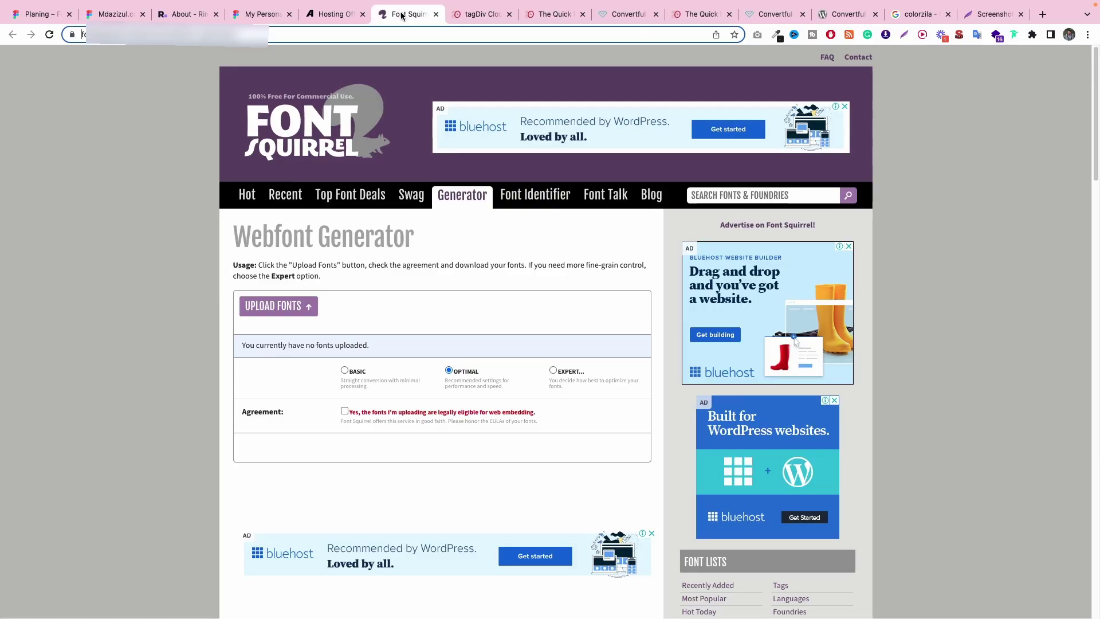
click(546, 14)
click(653, 18)
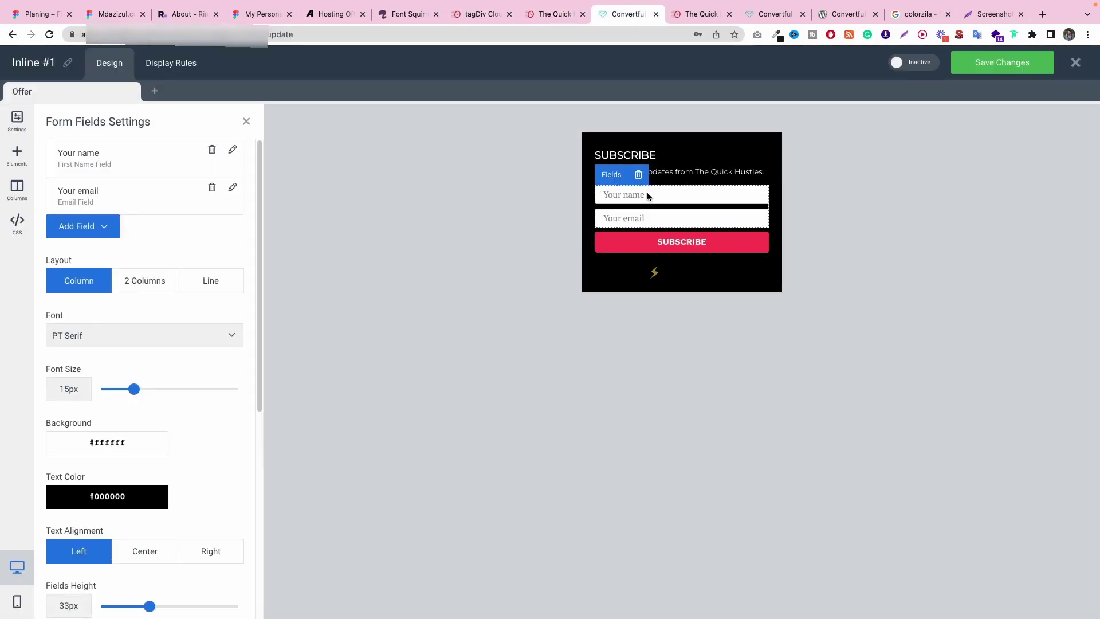
scroll(177, 268, down, 2)
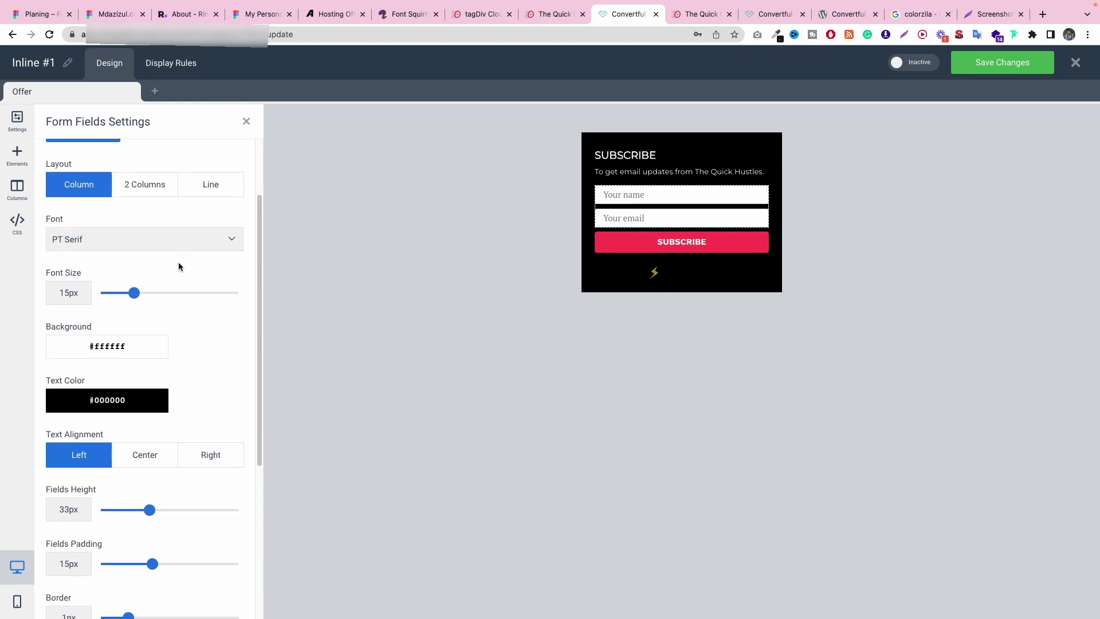
click(61, 404)
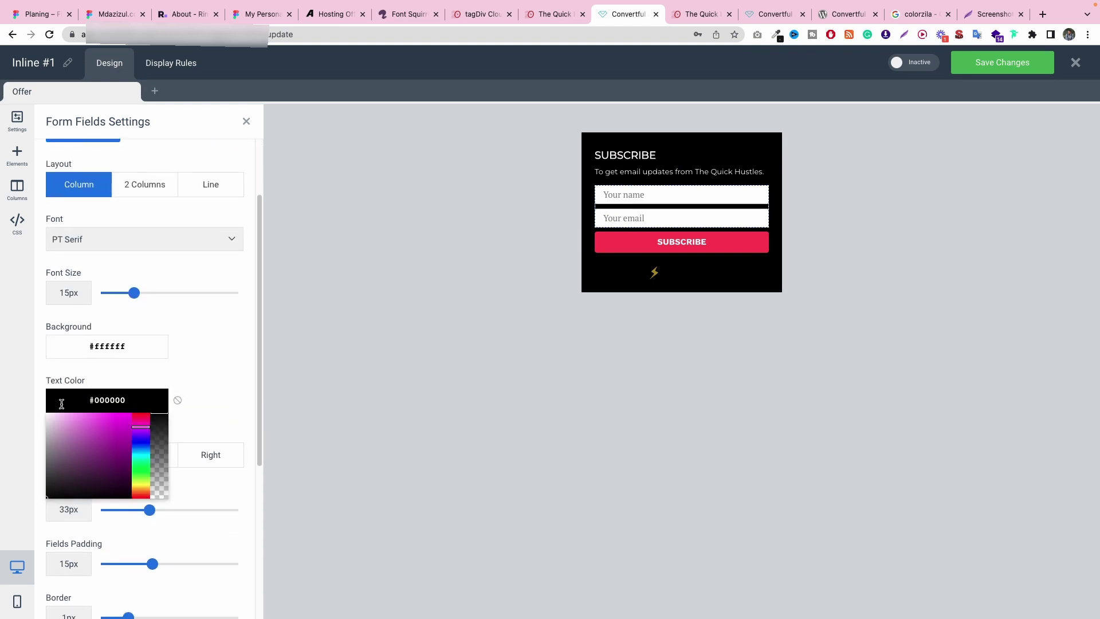
key(ctrl+a)
key(ctrl+v)
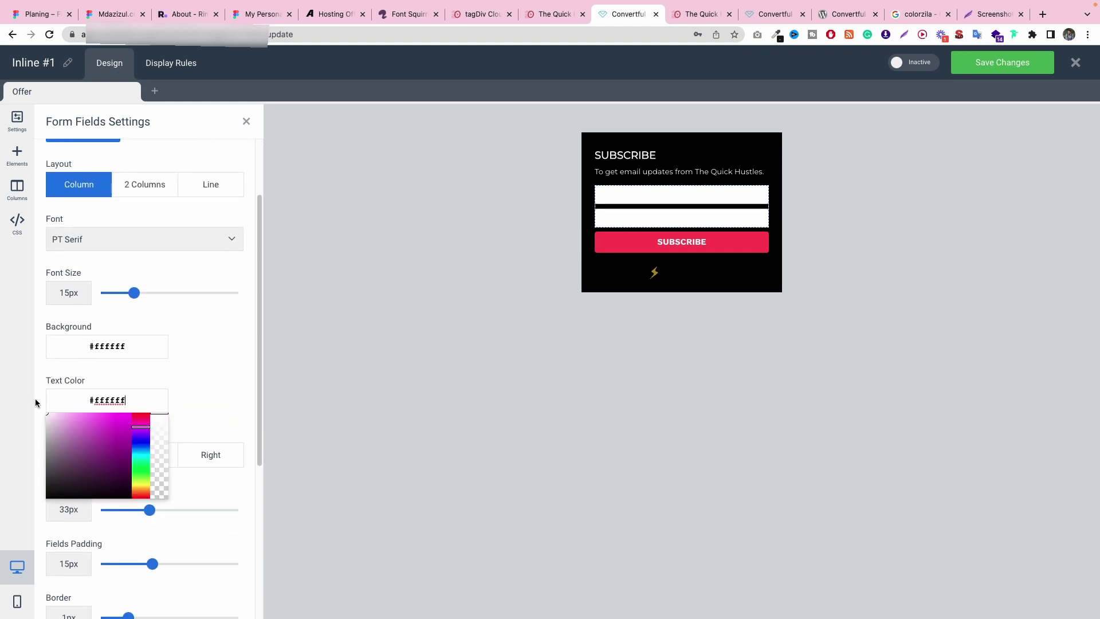
click(210, 367)
Step: Set the form fields' background color to #1C1C1C using the copied code
scroll(210, 364, down, 1)
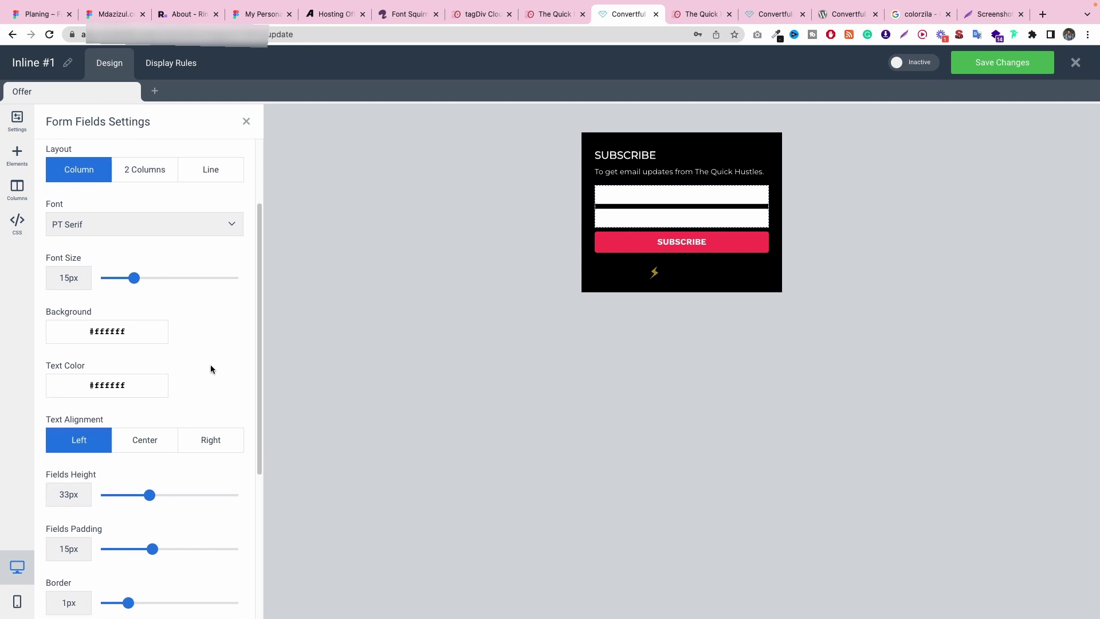
click(66, 333)
click(127, 326)
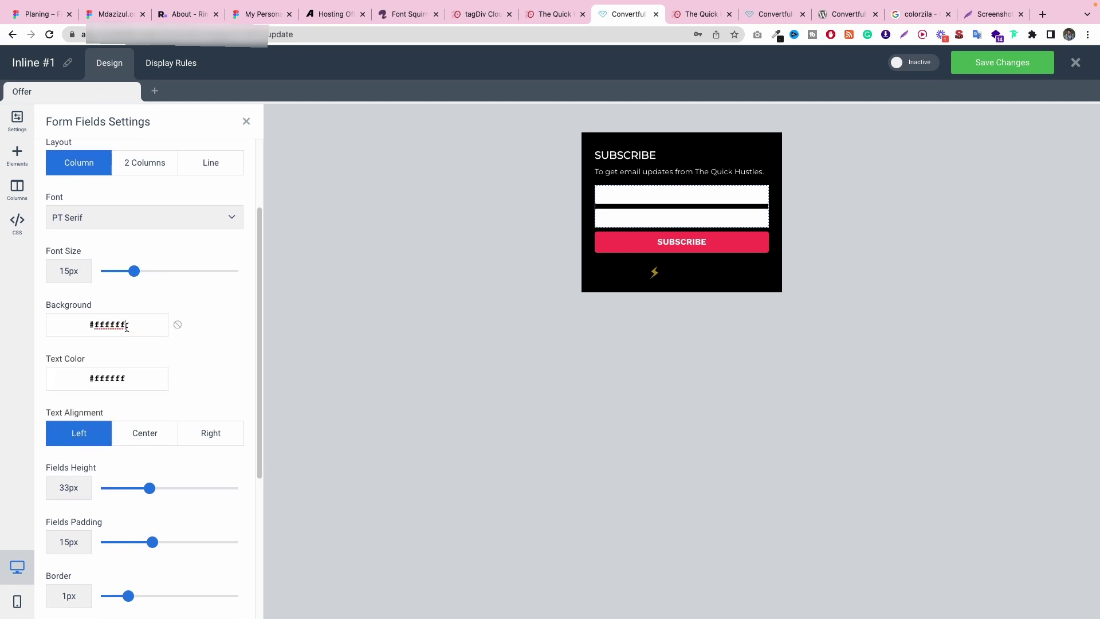
double_click(127, 326)
key(ctrl+a)
key(ctrl+v)
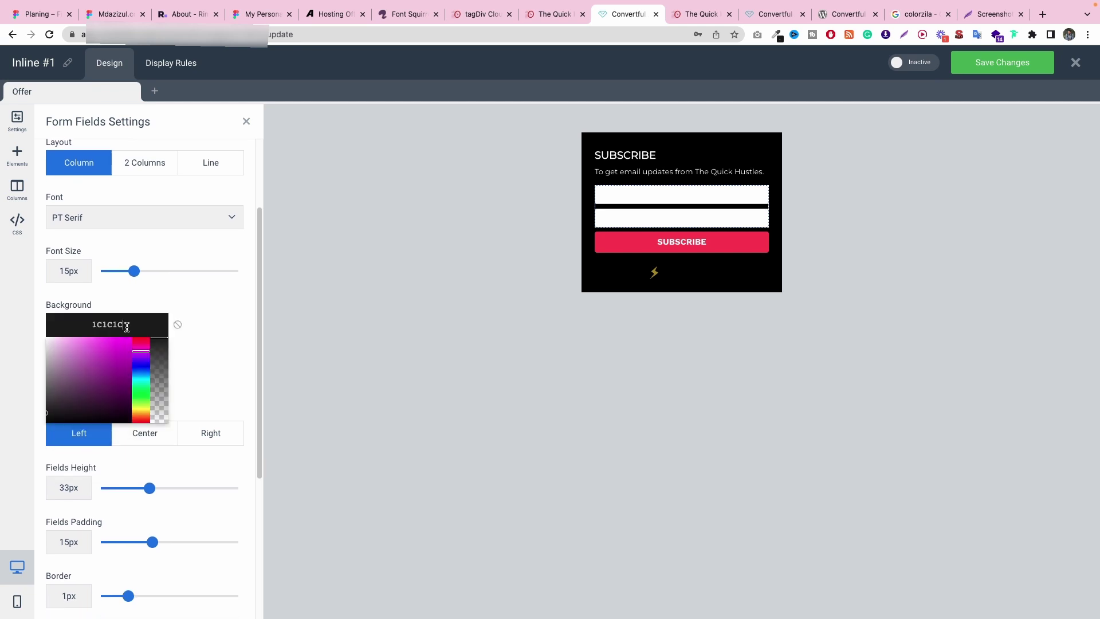
click(84, 325)
text(#)
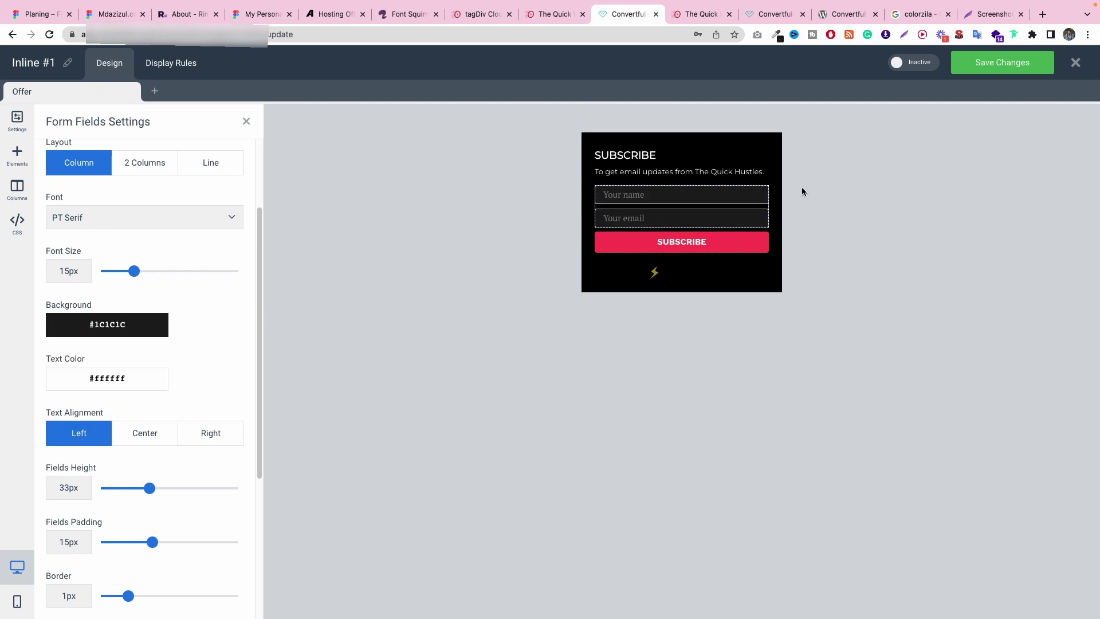
Step: Set the form fields' border width to 0px
scroll(210, 324, down, 5)
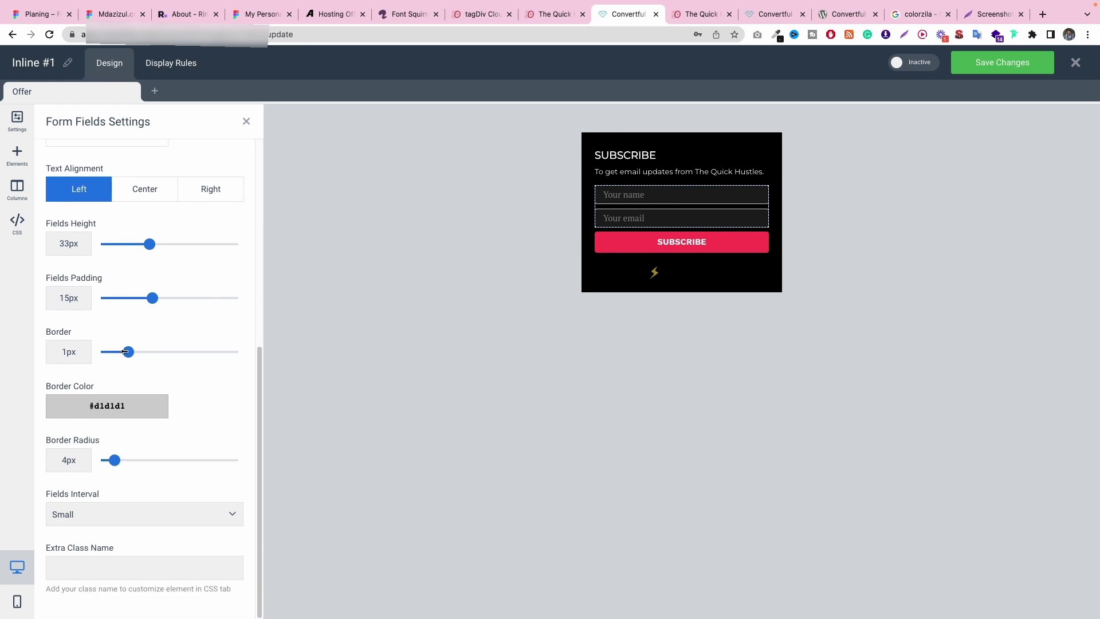
drag(125, 351, 67, 353)
click(140, 325)
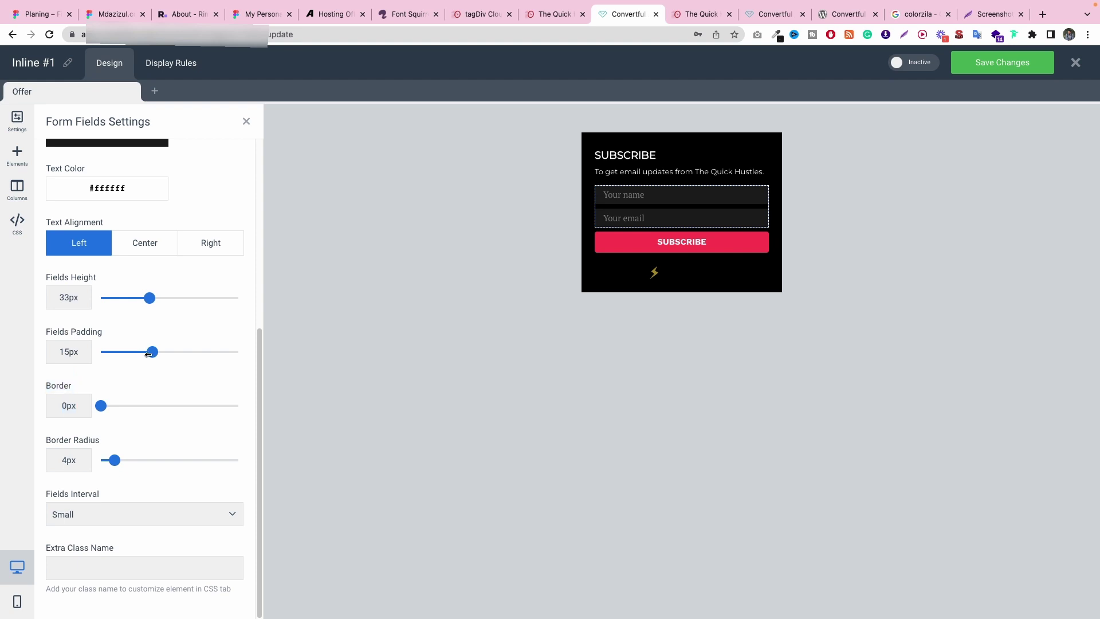
Step: Set the form fields' padding to 4px and their border radius to 0px
drag(151, 351, 114, 352)
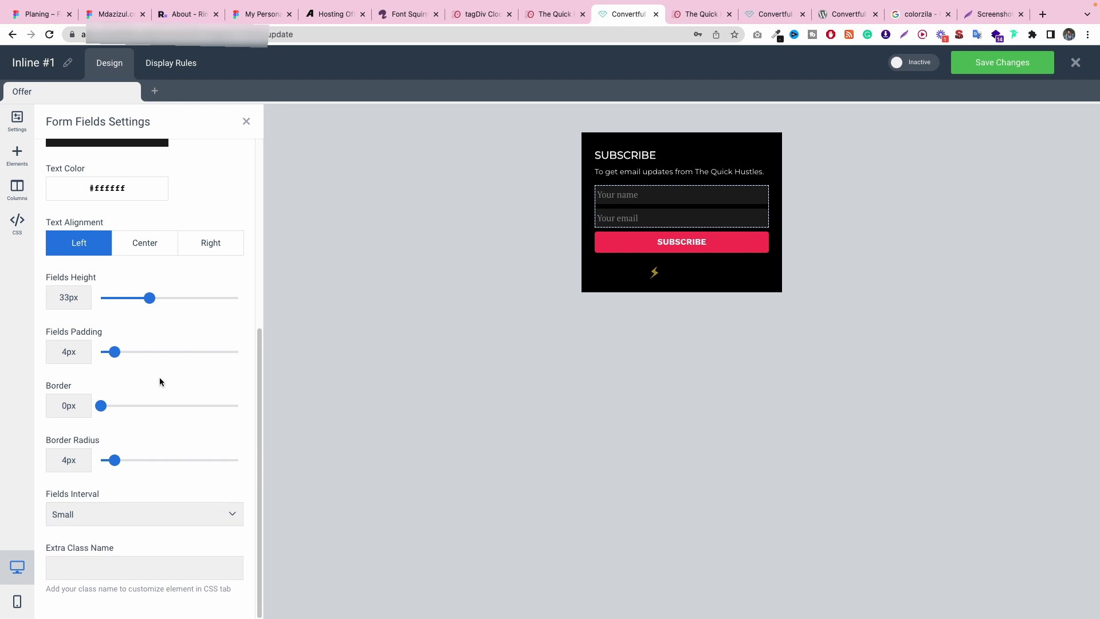
drag(115, 460, 100, 434)
click(213, 333)
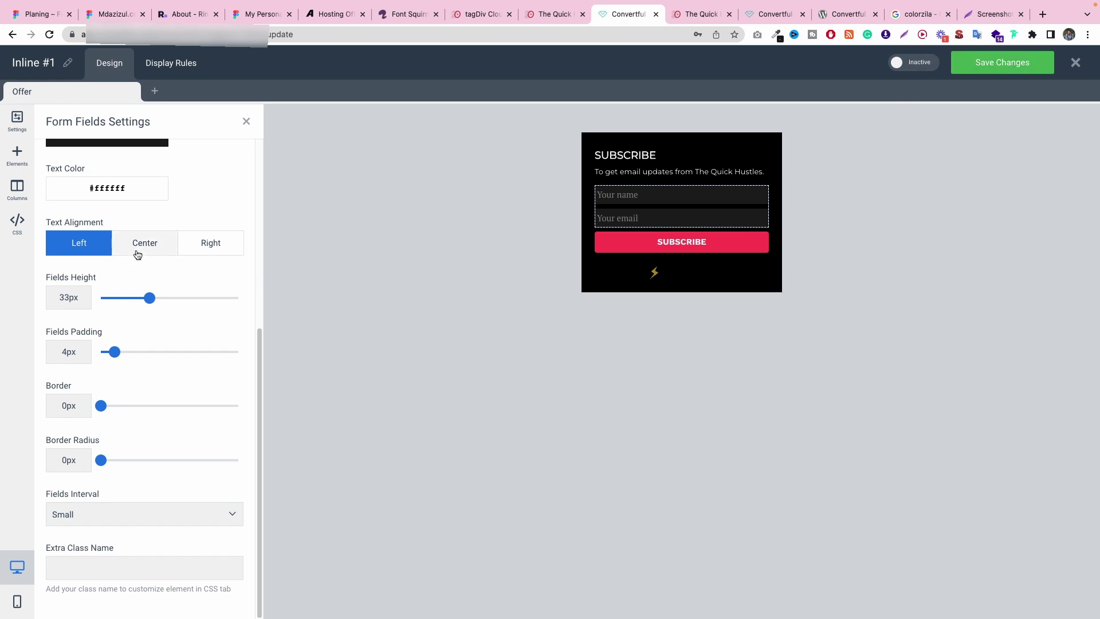
scroll(132, 299, up, 2)
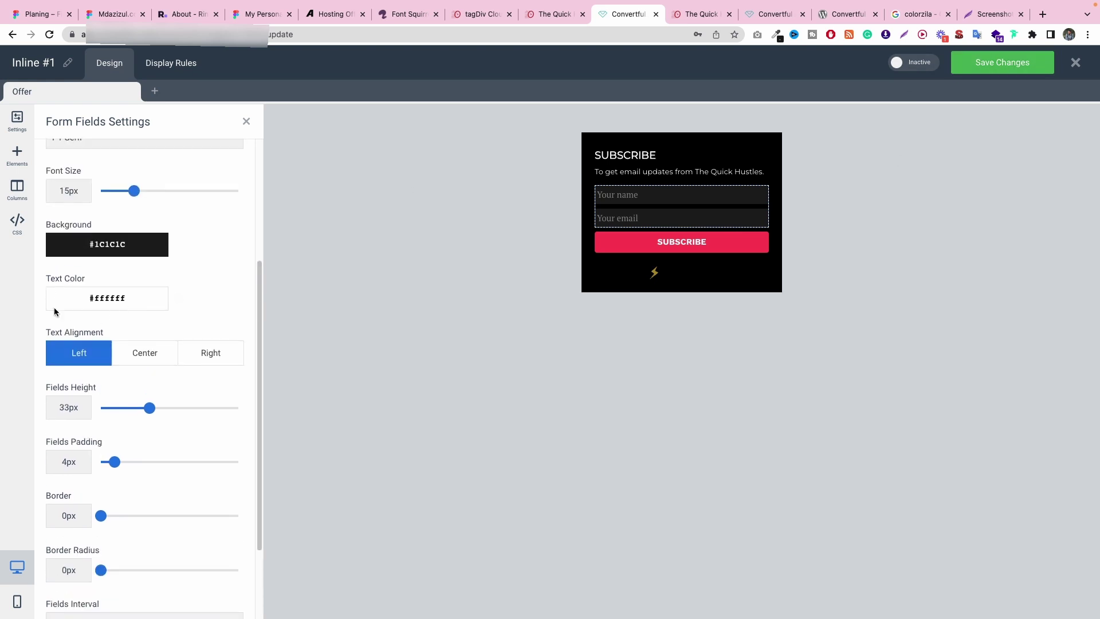
Step: Set the form fields' background color to #ffffff
click(60, 245)
drag(69, 313, 30, 259)
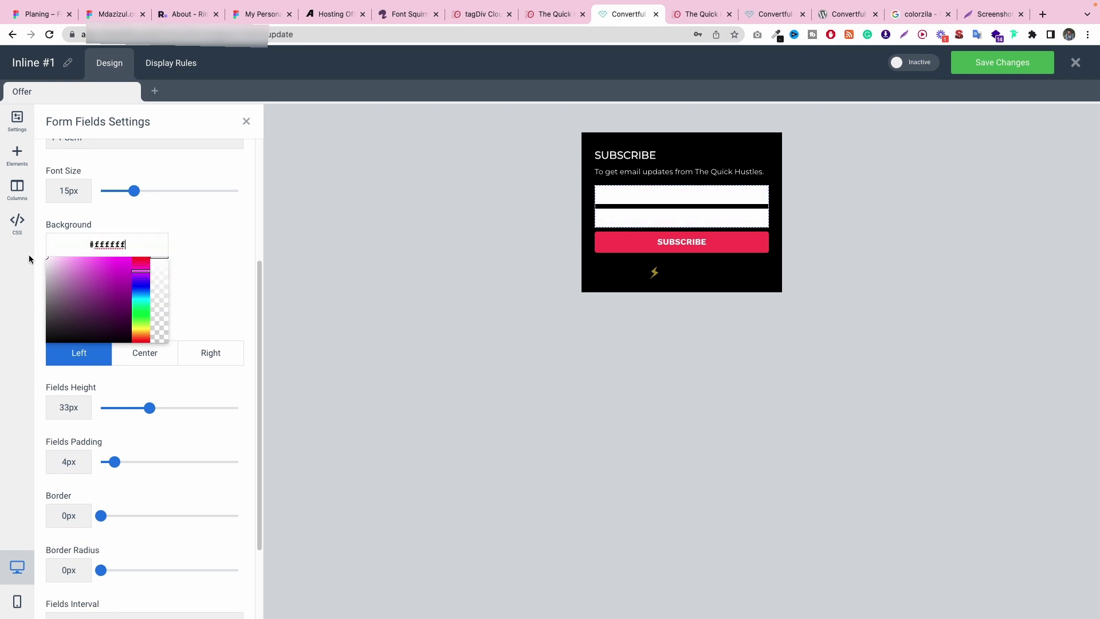
Step: Check the subscribe section in the site's footer, and reload the Convertful widget editor to discard the unsaved styling
click(562, 17)
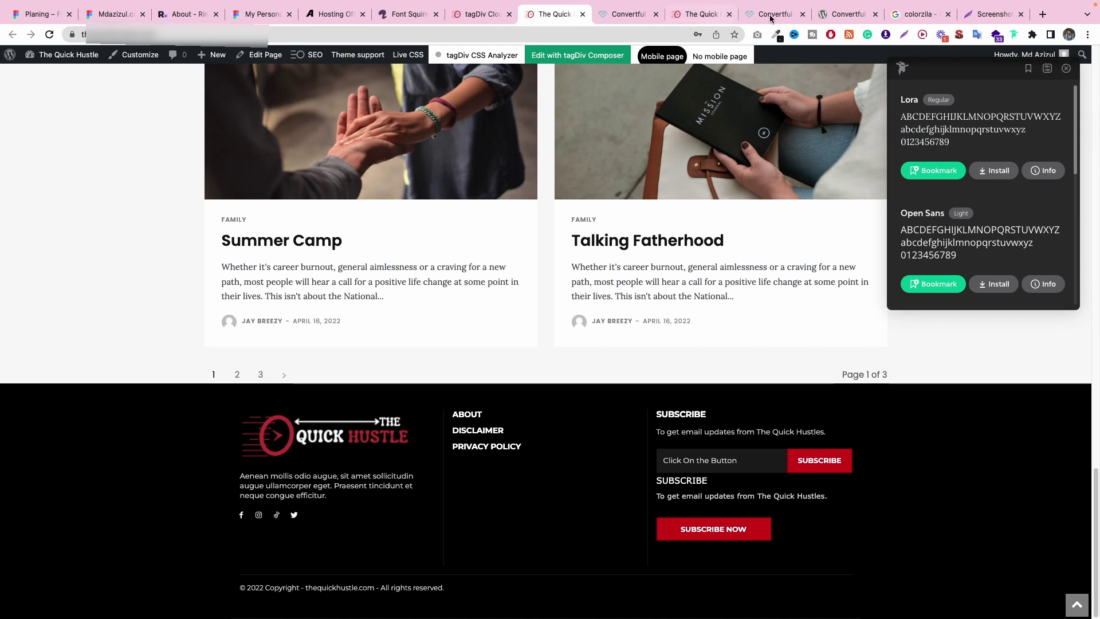
click(492, 16)
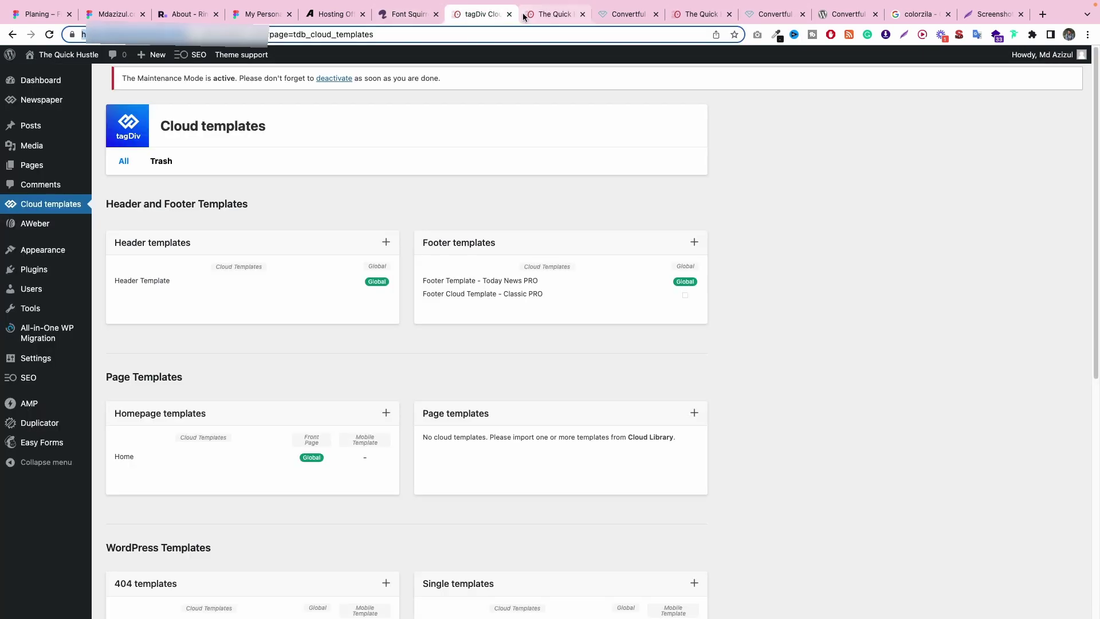
click(573, 16)
click(616, 18)
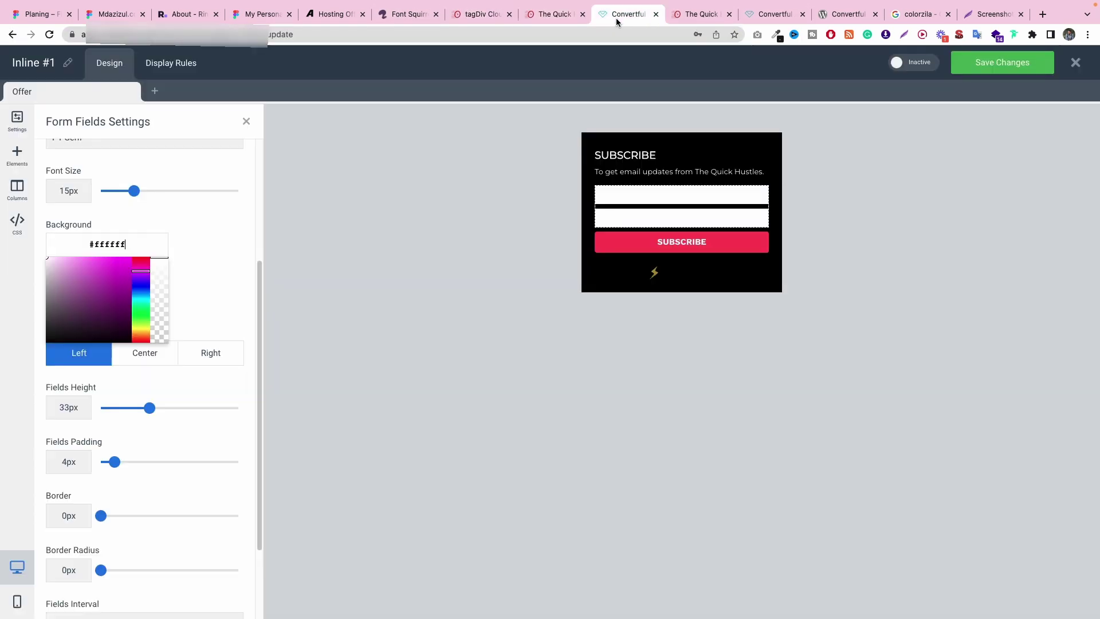
click(49, 35)
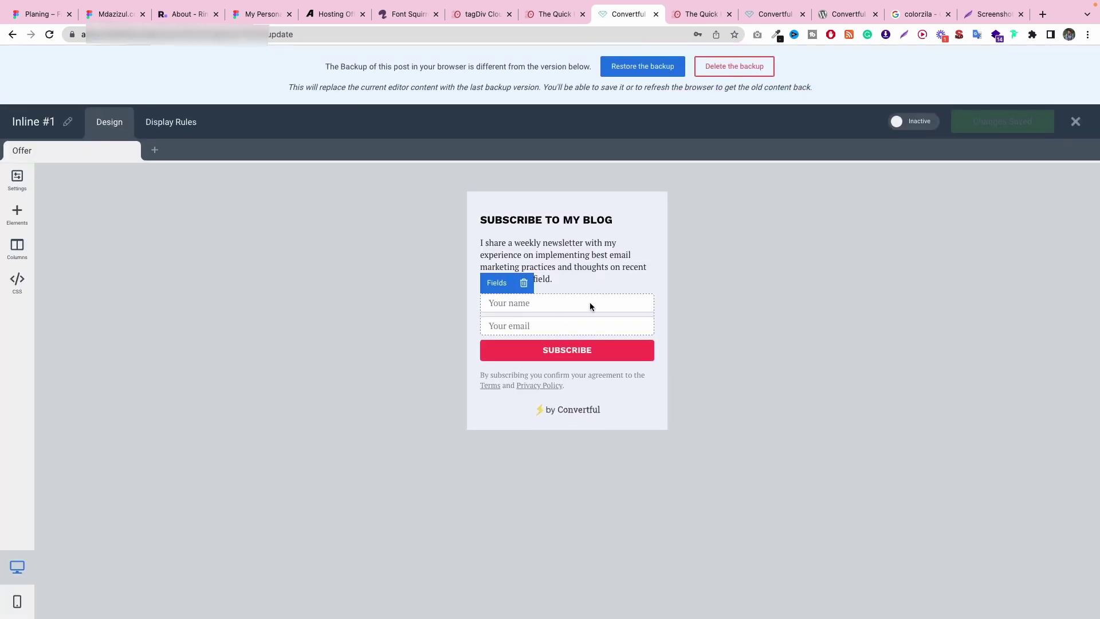
Step: Replace the widget's heading text "SUBSCRIBE TO MY BLOG" with "Subscribe"
click(527, 220)
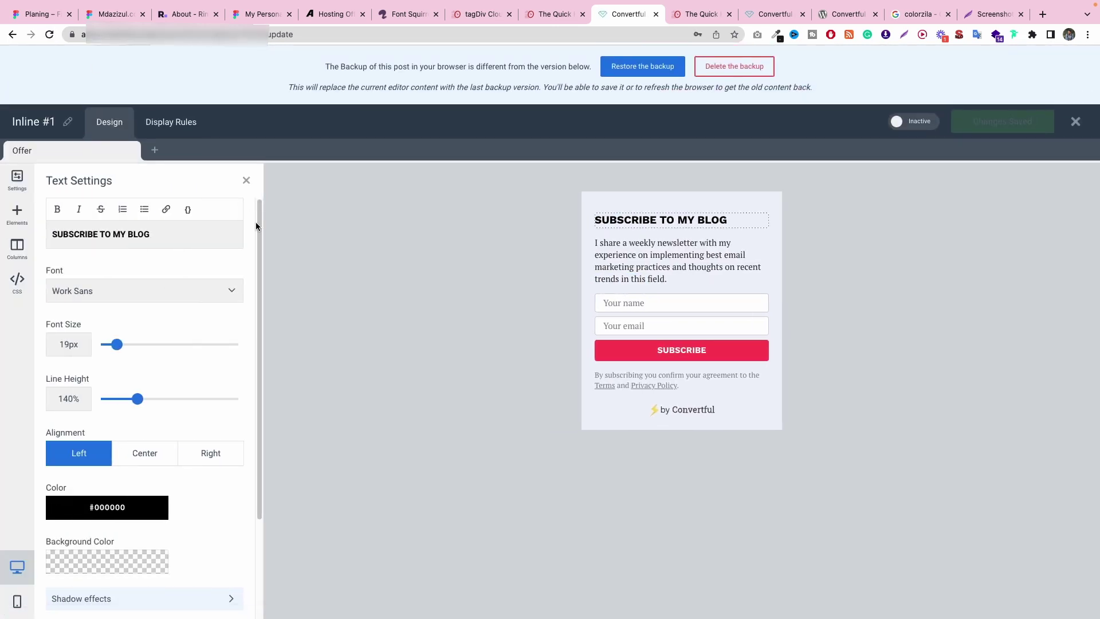
drag(101, 234, 52, 235)
key(BackSpace)
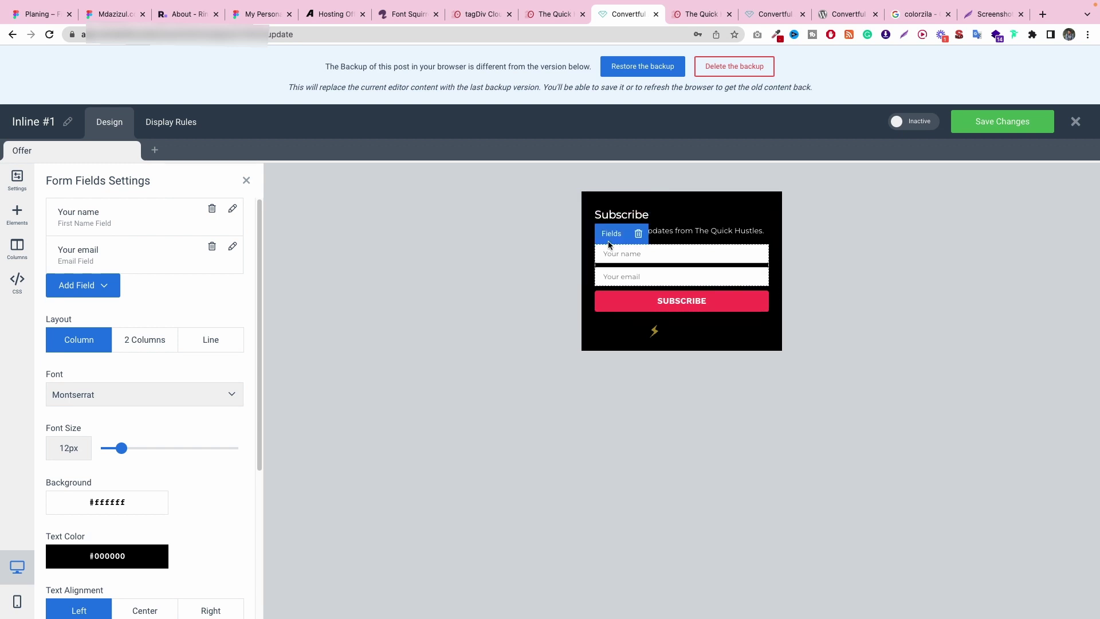
Step: Change the font of the widget's subscribe button to Montserrat
click(683, 302)
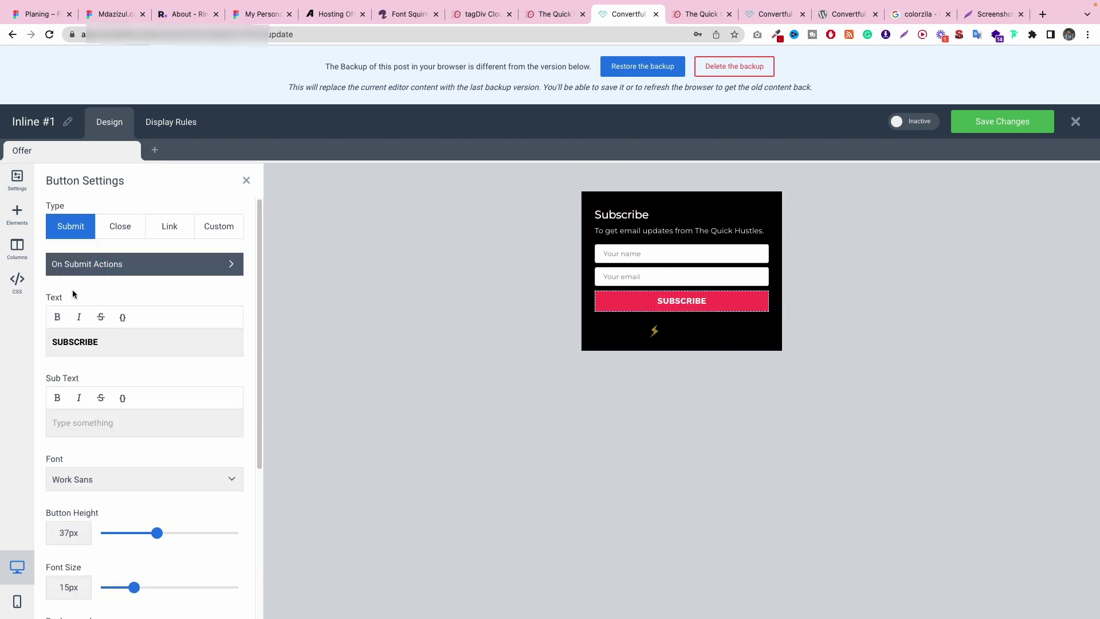
scroll(101, 281, down, 3)
click(100, 336)
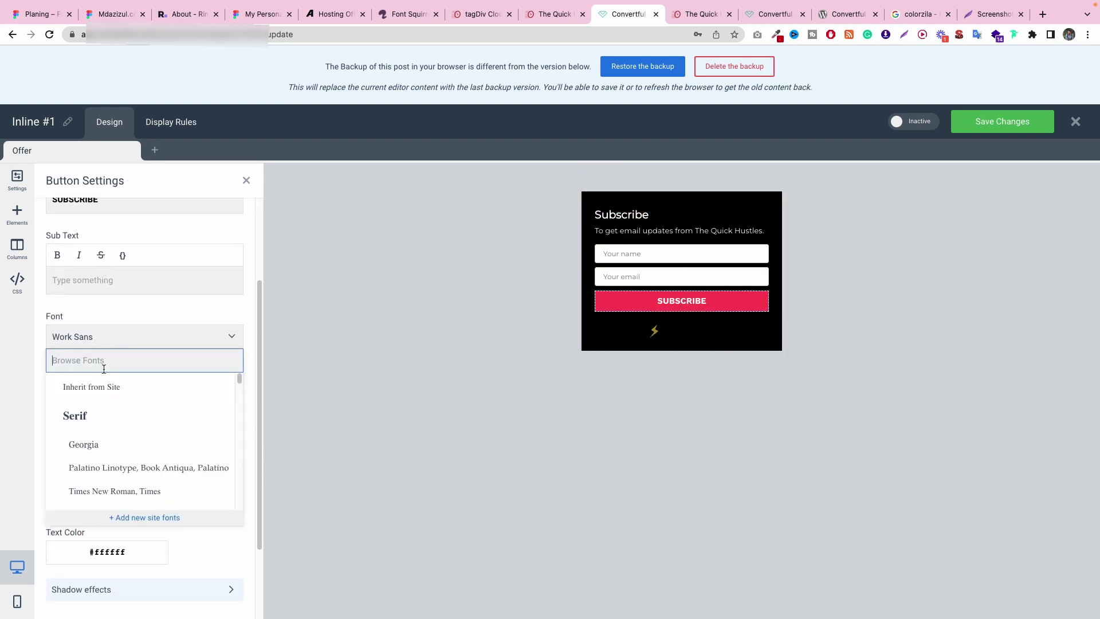
text(mont)
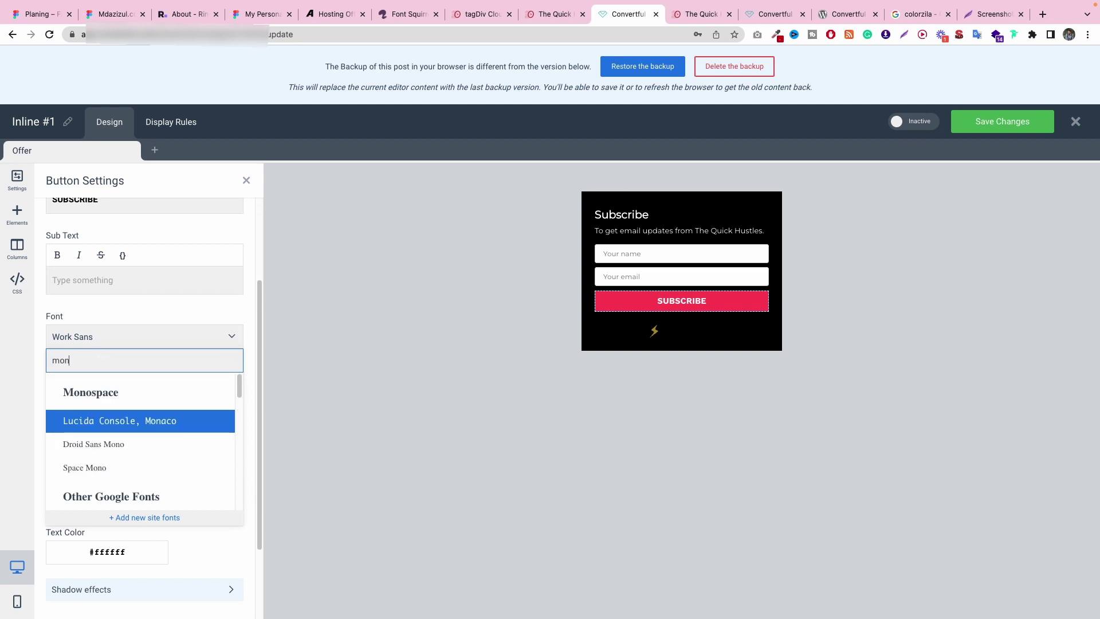
click(120, 468)
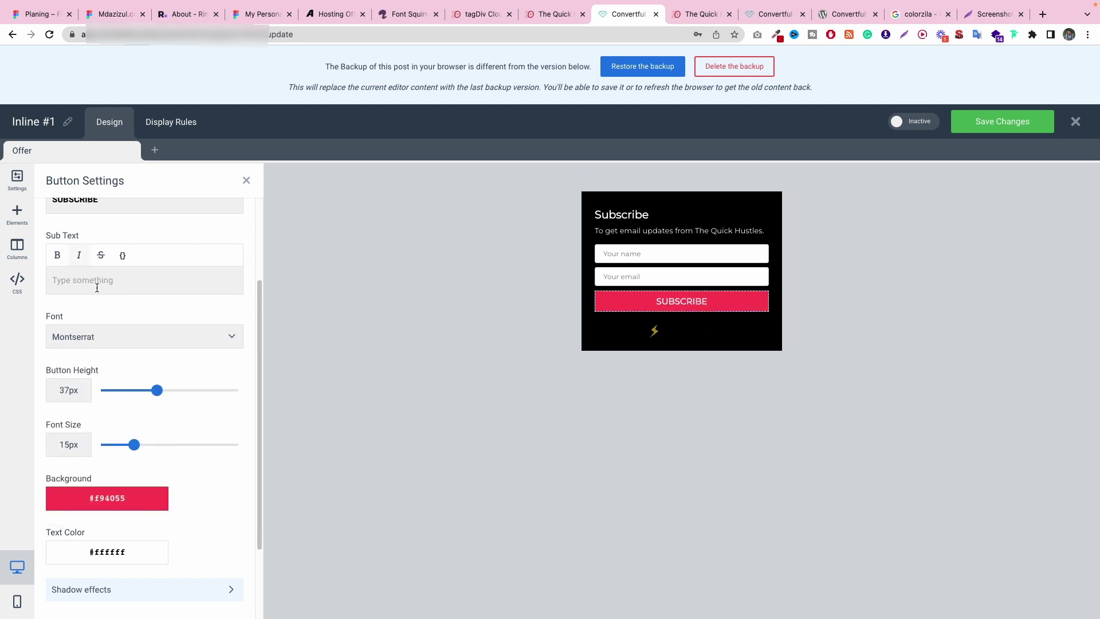
Step: Remove and reapply bold formatting on the button's SUBSCRIBE text, and save the widget's changes
scroll(100, 295, up, 1)
scroll(69, 280, up, 3)
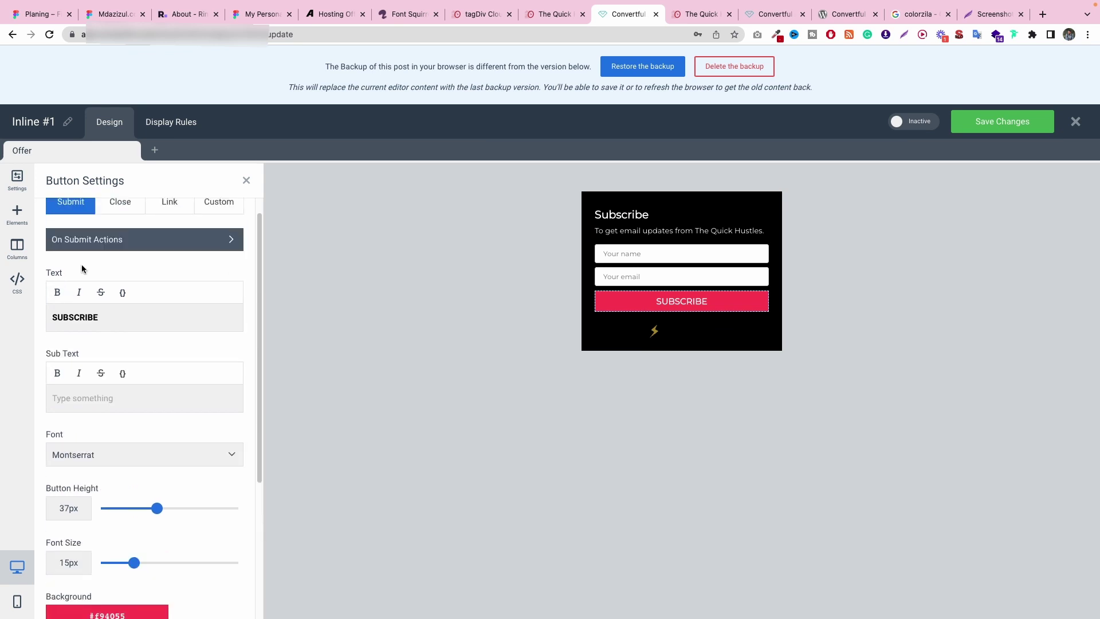
double_click(67, 316)
click(57, 292)
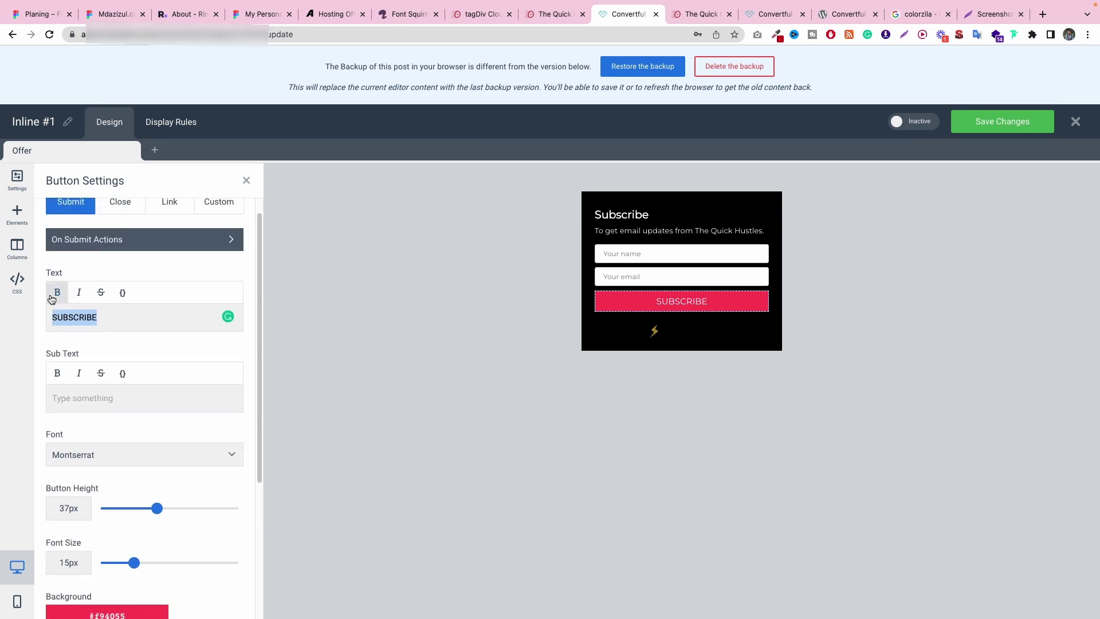
click(57, 292)
scroll(158, 275, up, 1)
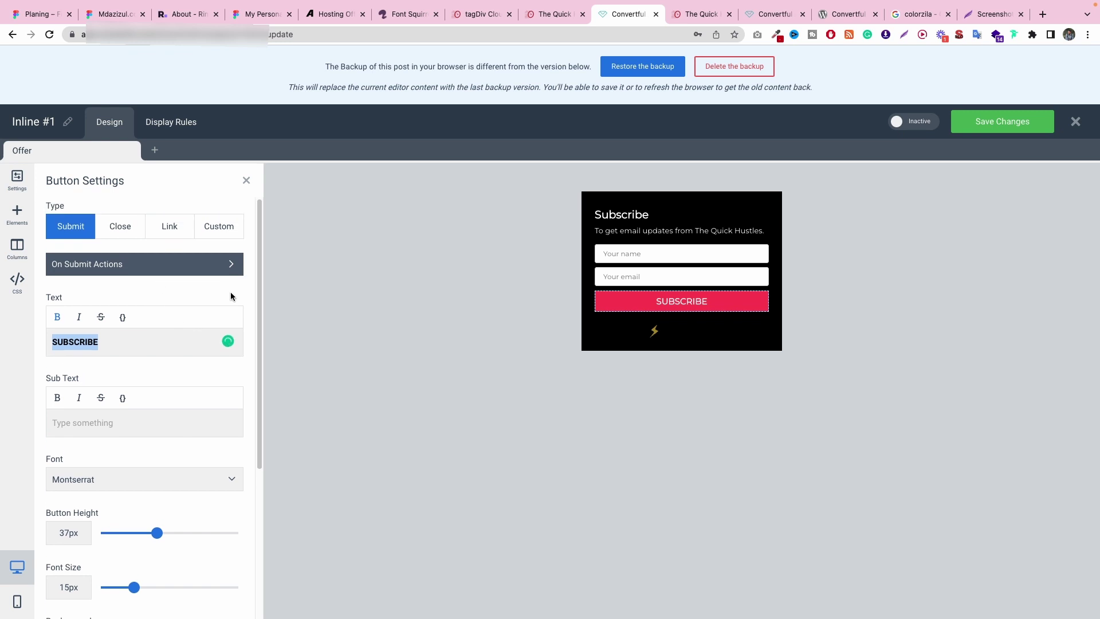
click(1020, 124)
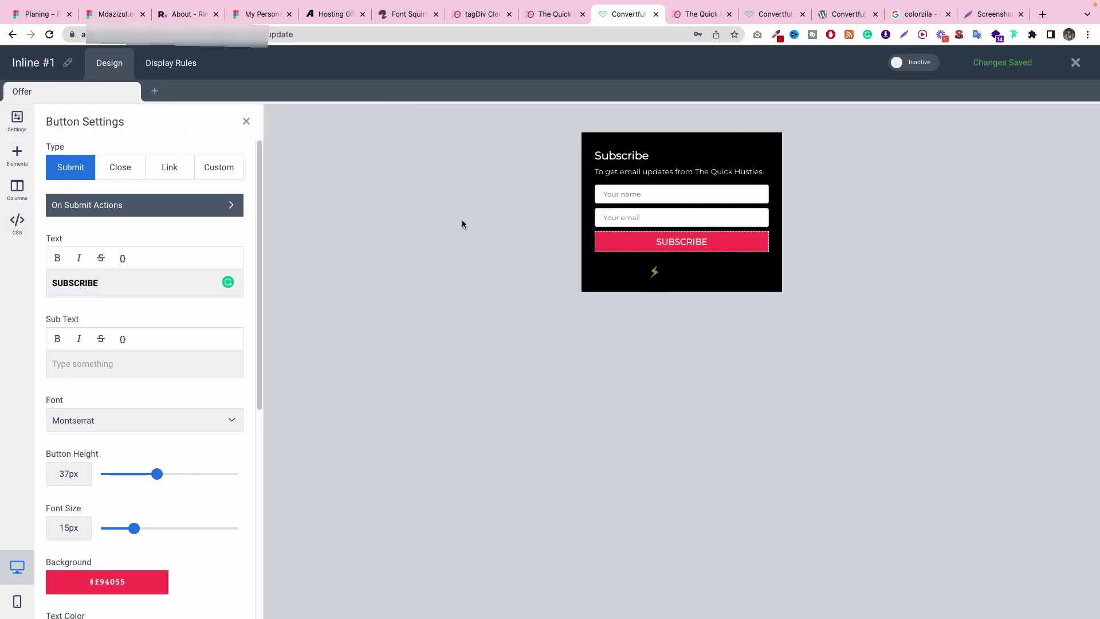
Step: Set the widget's padding to 0 on the left and right sides and 10 at the top and bottom
click(595, 136)
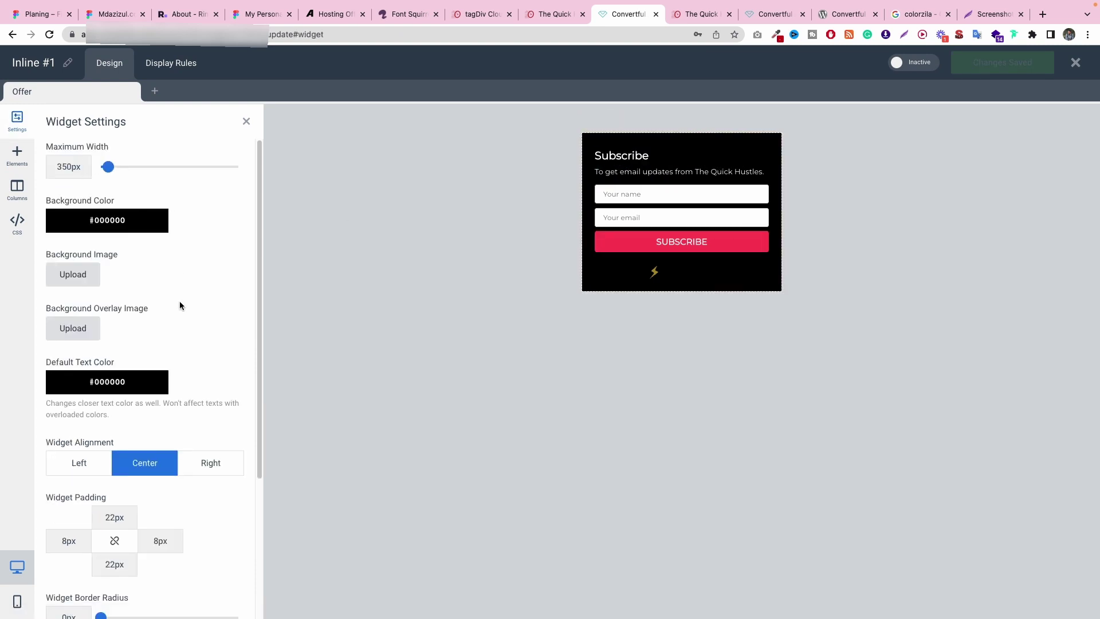
scroll(180, 305, down, 3)
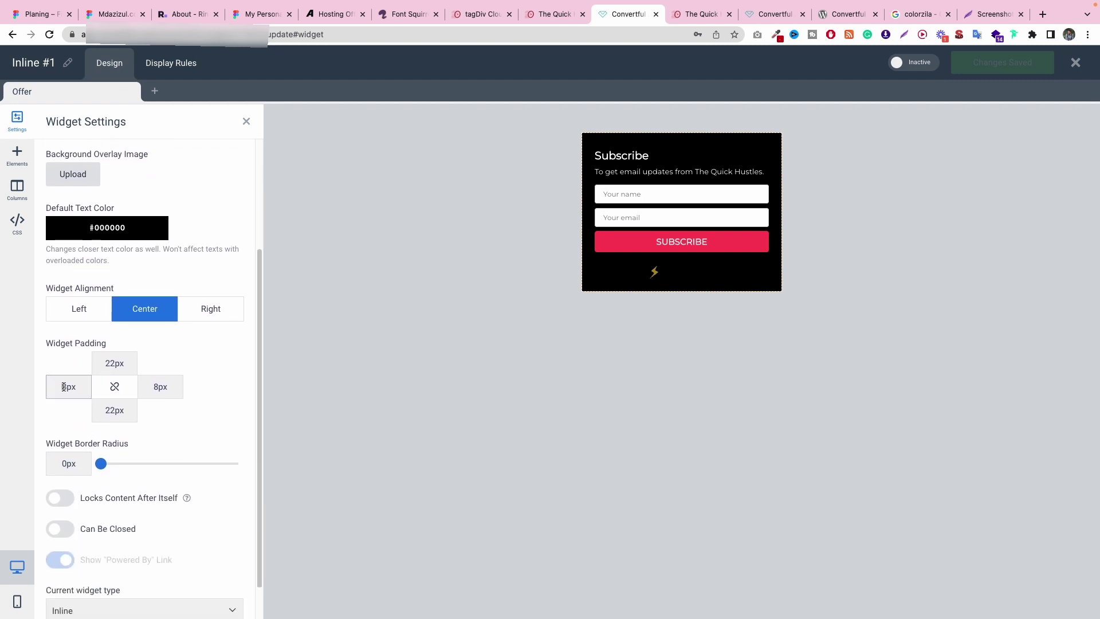
click(63, 387)
text(0)
double_click(155, 394)
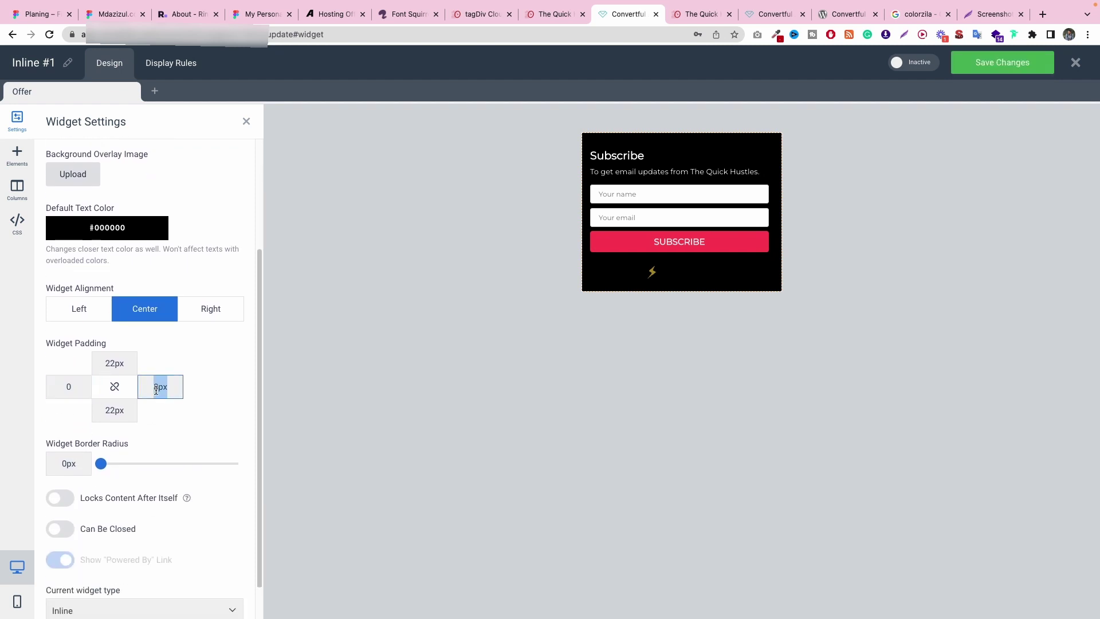
text(0)
double_click(106, 362)
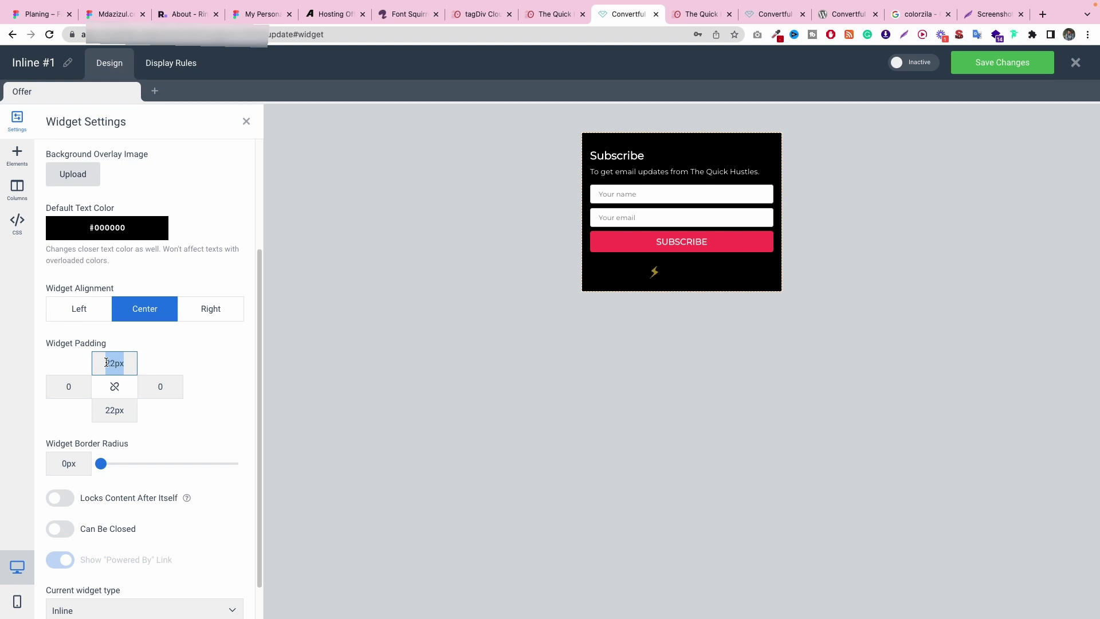
text(10)
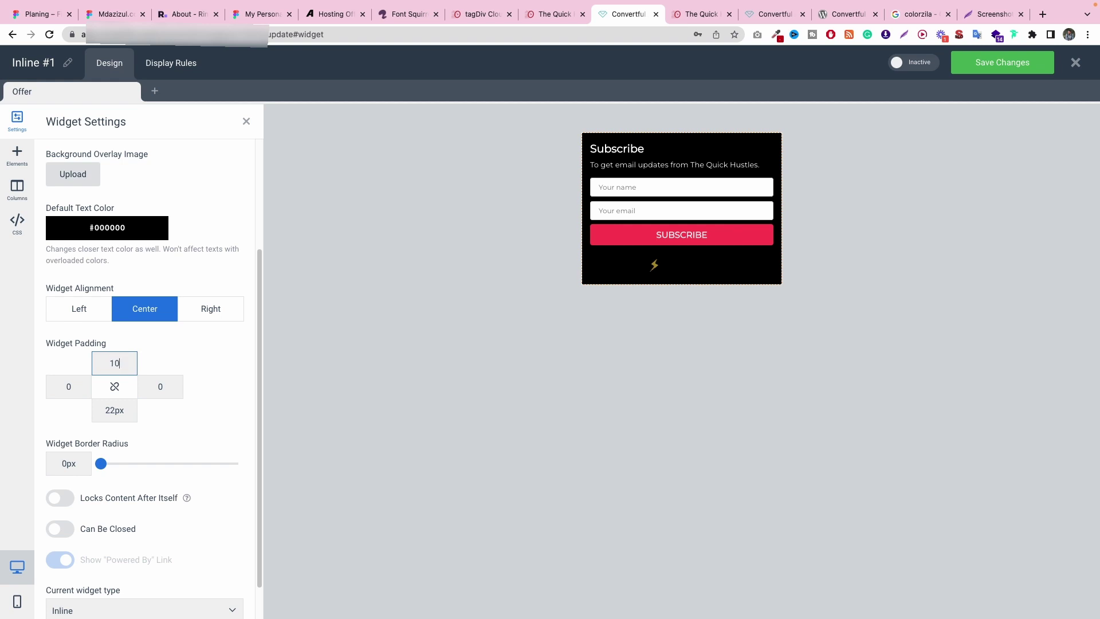
double_click(125, 415)
text(10)
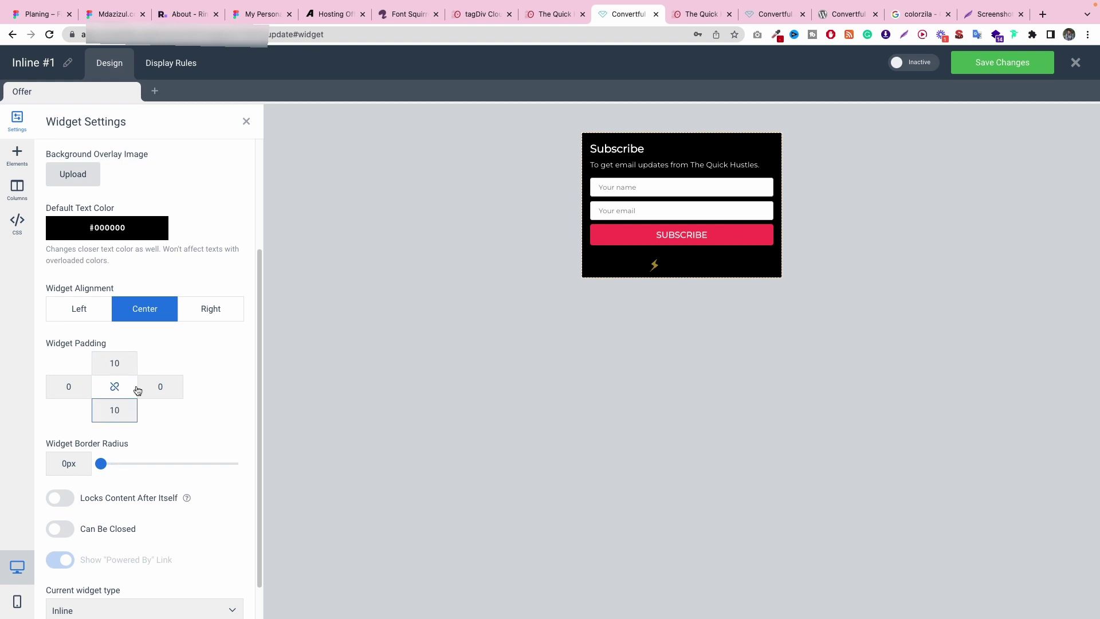
click(234, 402)
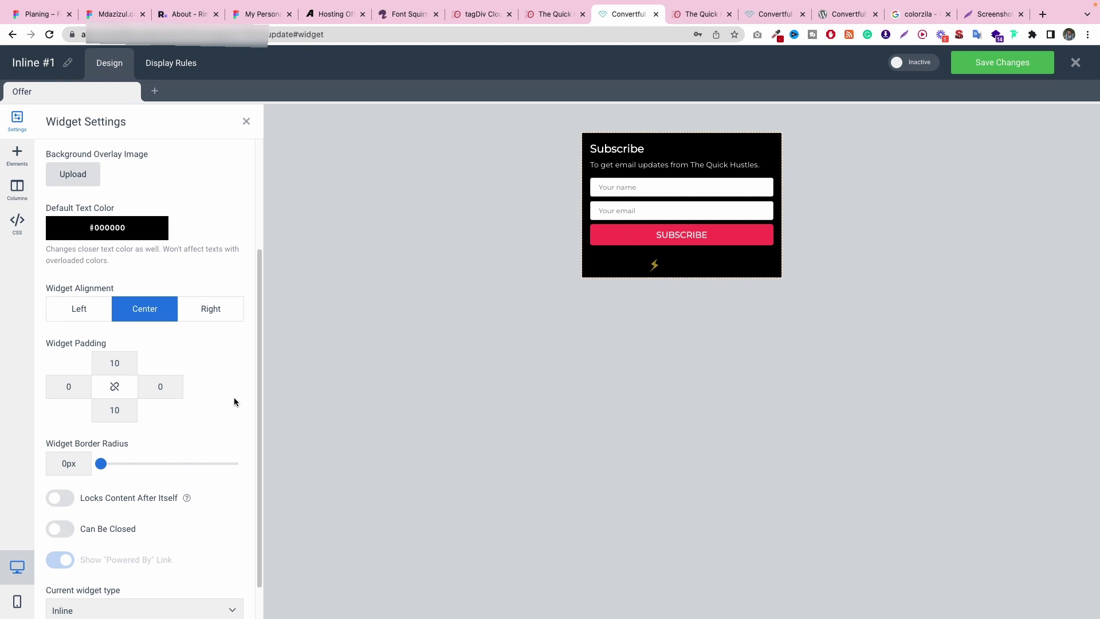
Step: Try 0 for the widget's bottom padding and settle on 5
double_click(116, 410)
text(0)
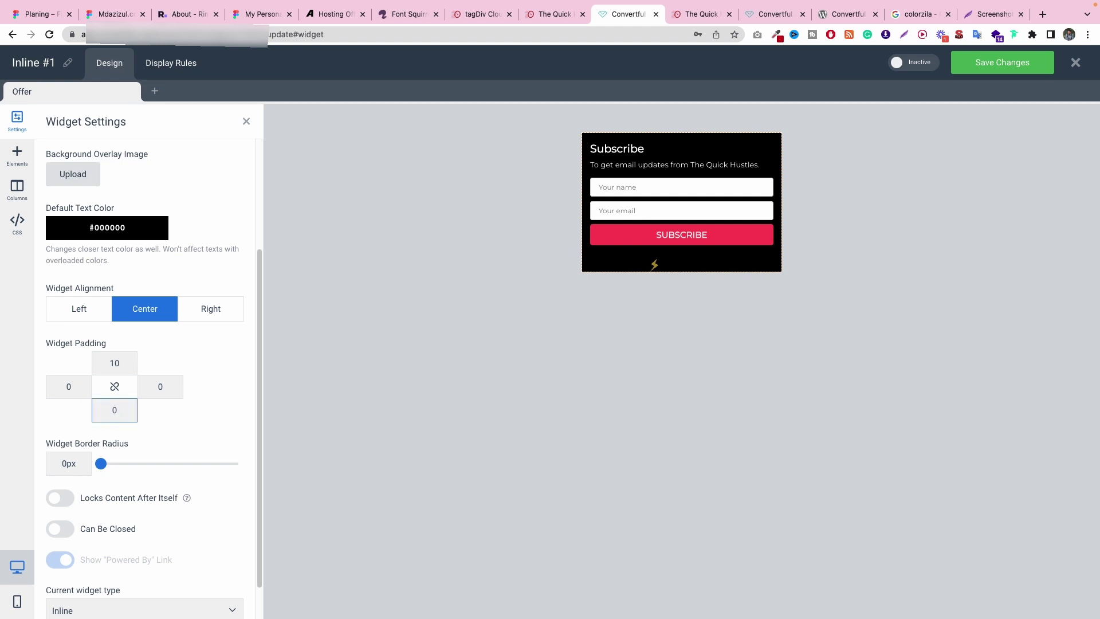
click(201, 368)
double_click(120, 405)
text(5)
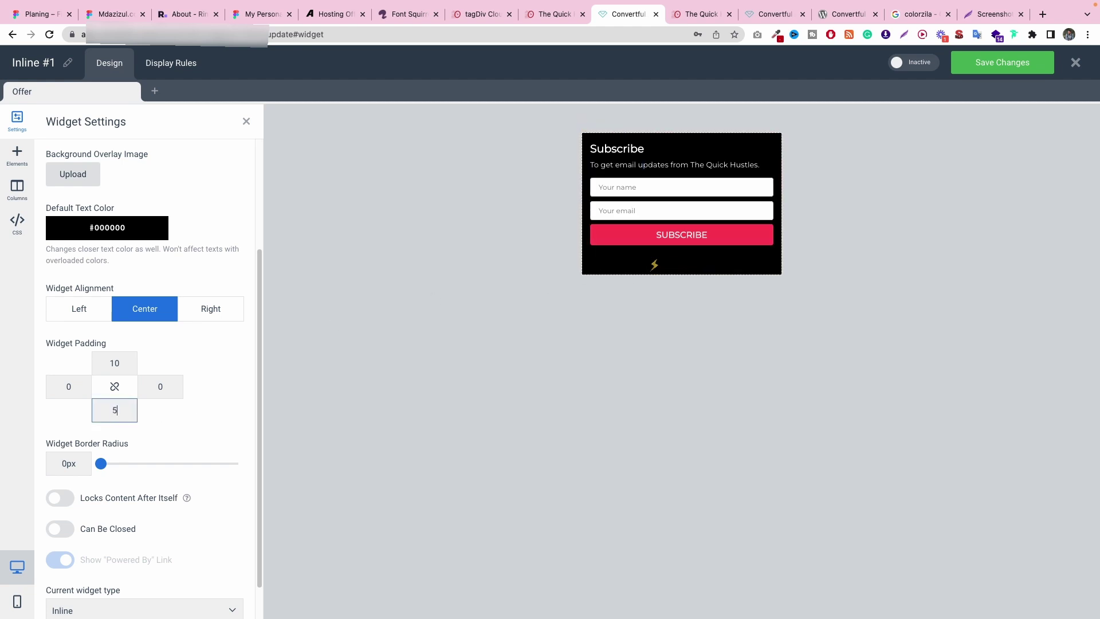
click(180, 411)
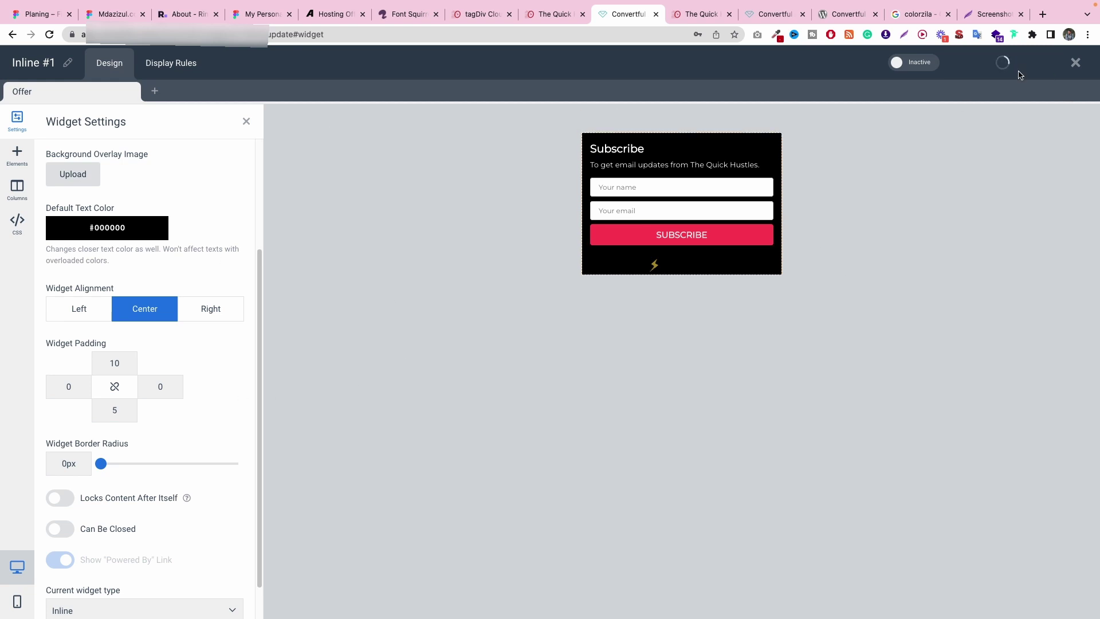
Step: Save the widget's changes and switch the widget to active
click(1006, 64)
click(922, 64)
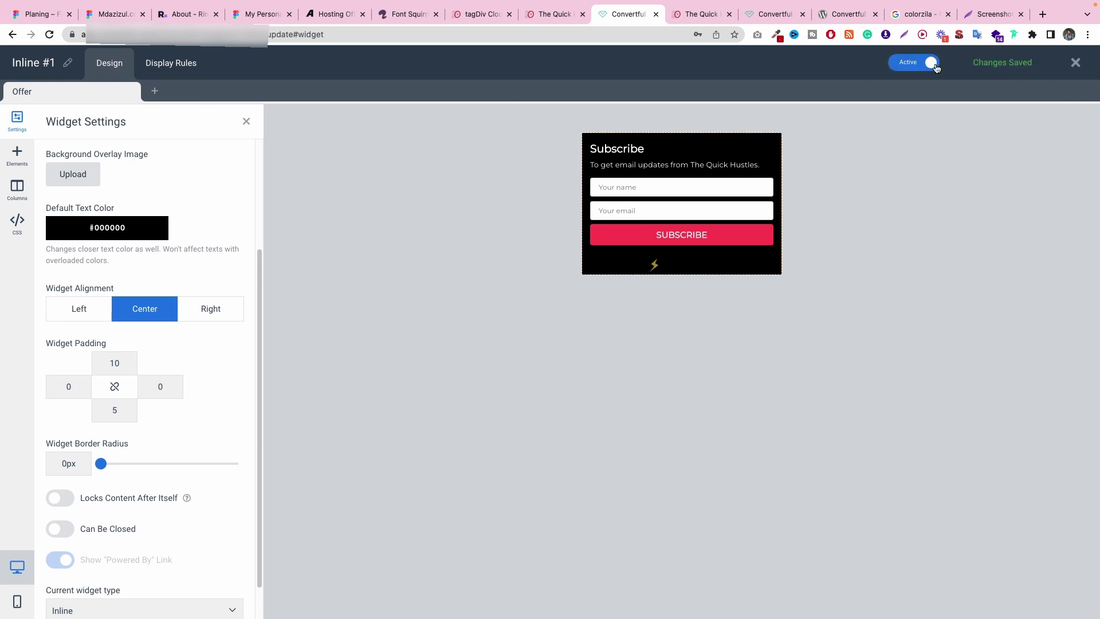
Step: Review the widget's custom CSS, available elements, mobile and desktop previews, general settings and display rules
click(17, 225)
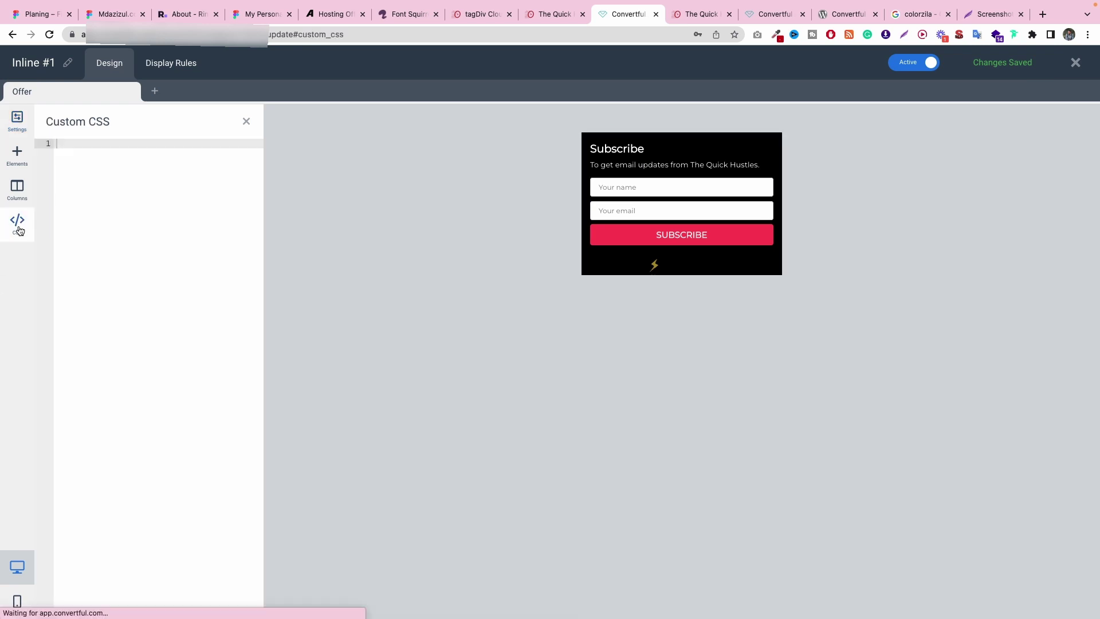
click(7, 194)
click(14, 226)
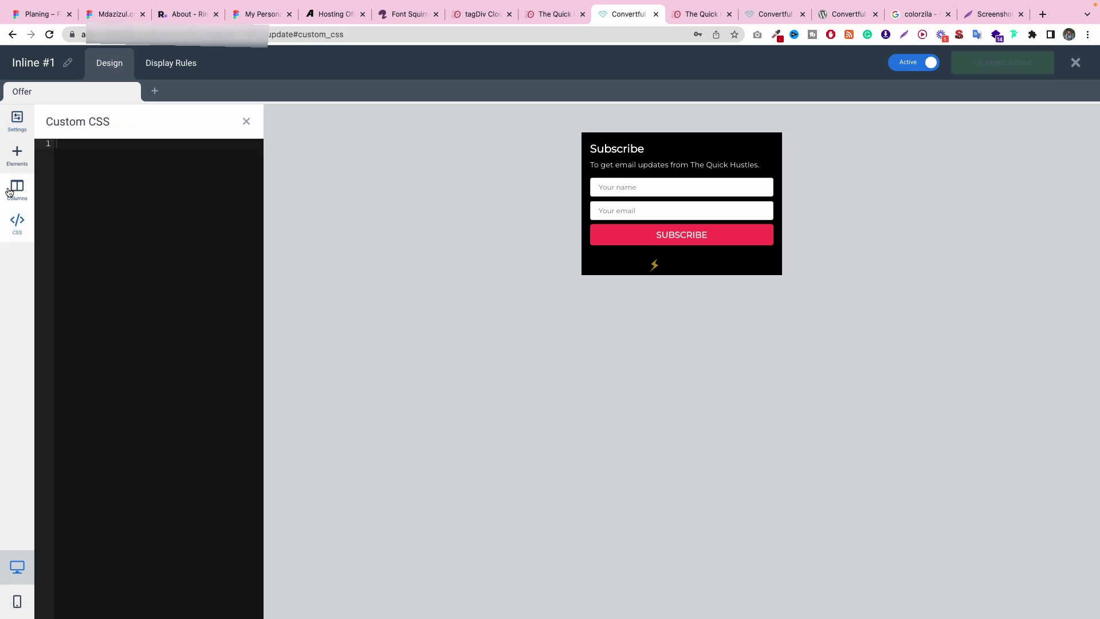
click(13, 165)
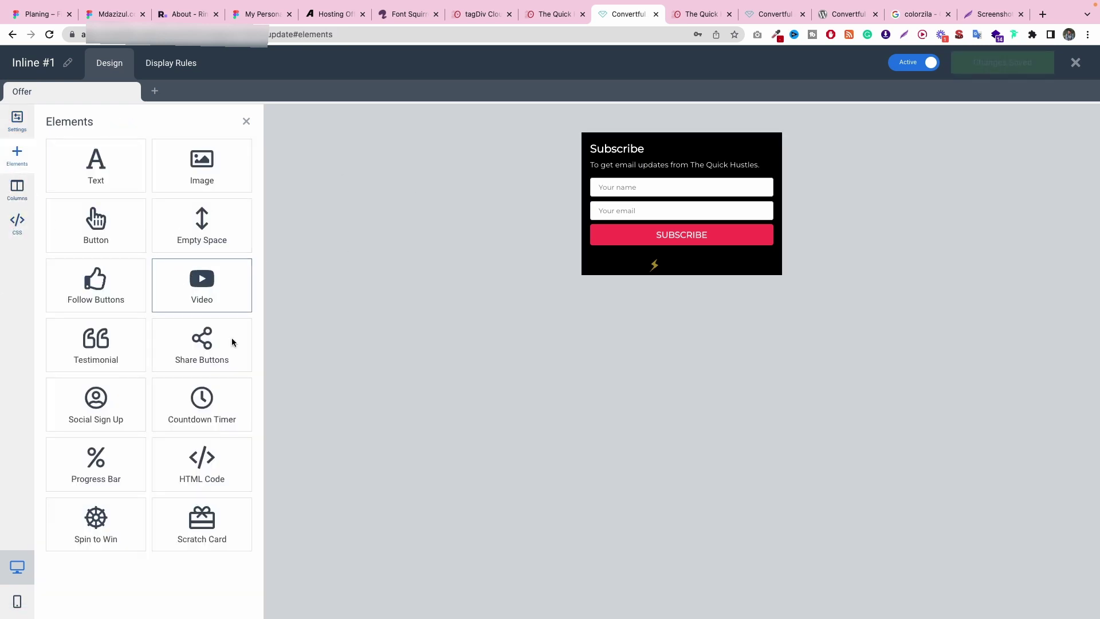
click(16, 602)
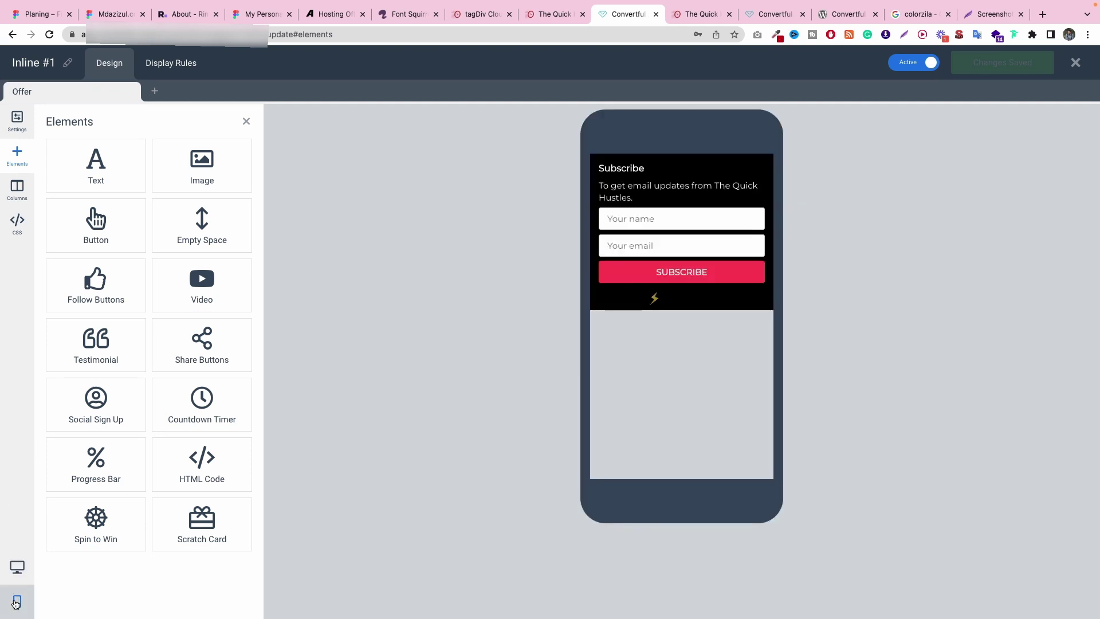
click(16, 576)
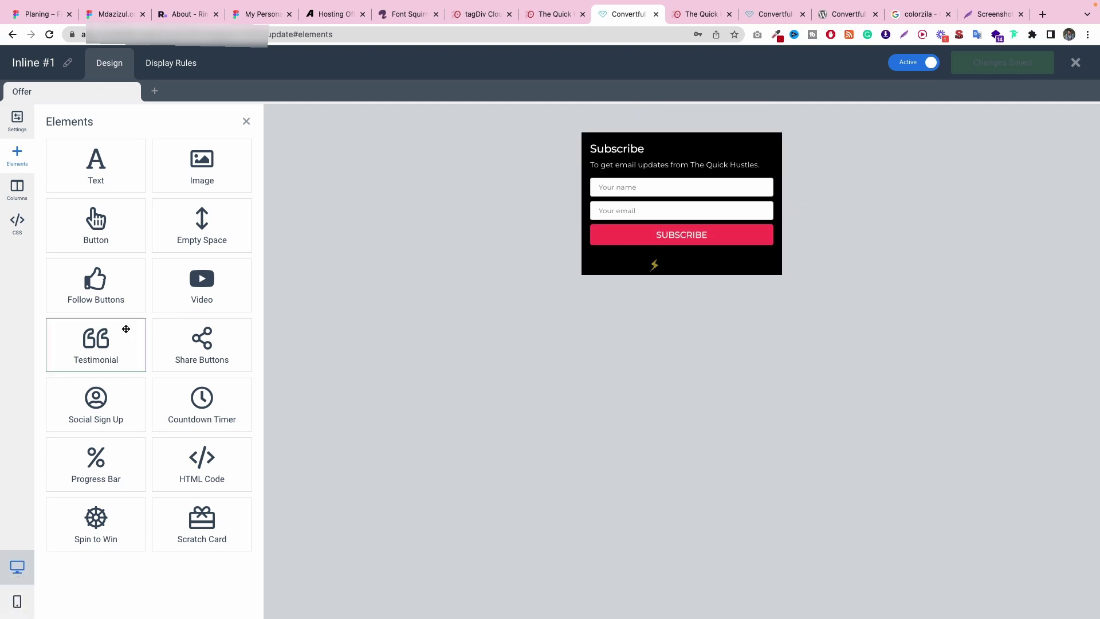
click(14, 129)
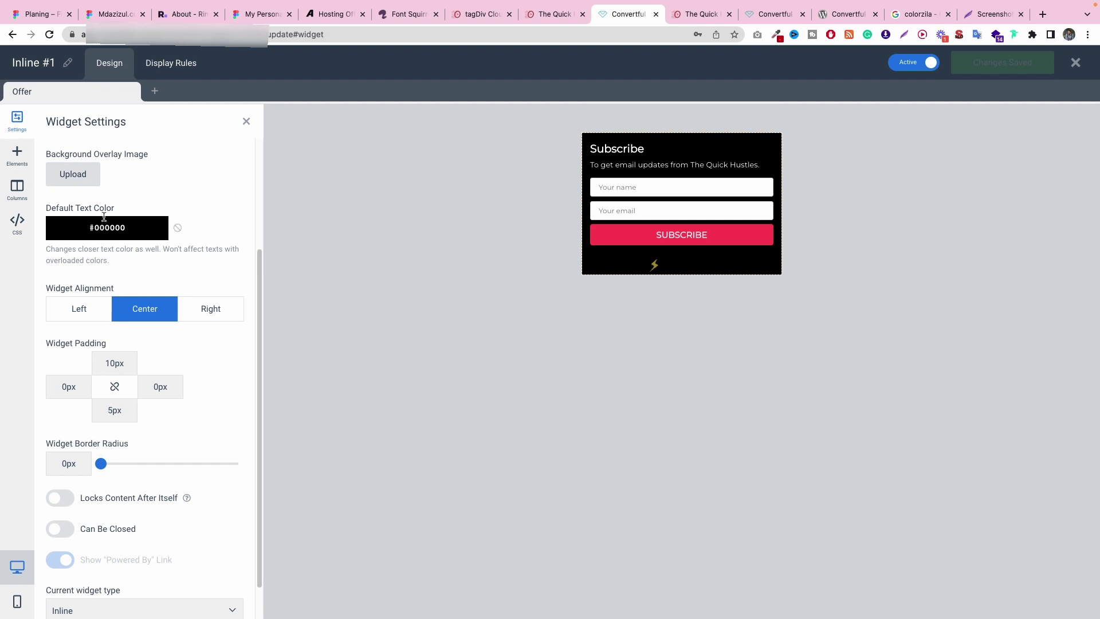
click(151, 67)
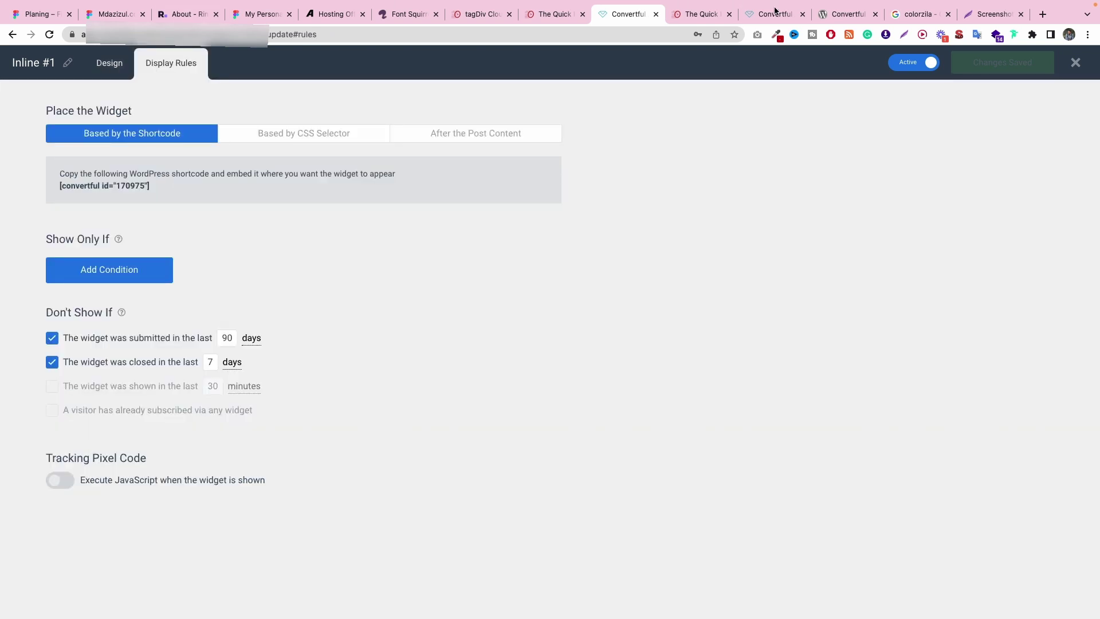
Step: Open YouTube in a new browser tab
click(1044, 20)
text(you)
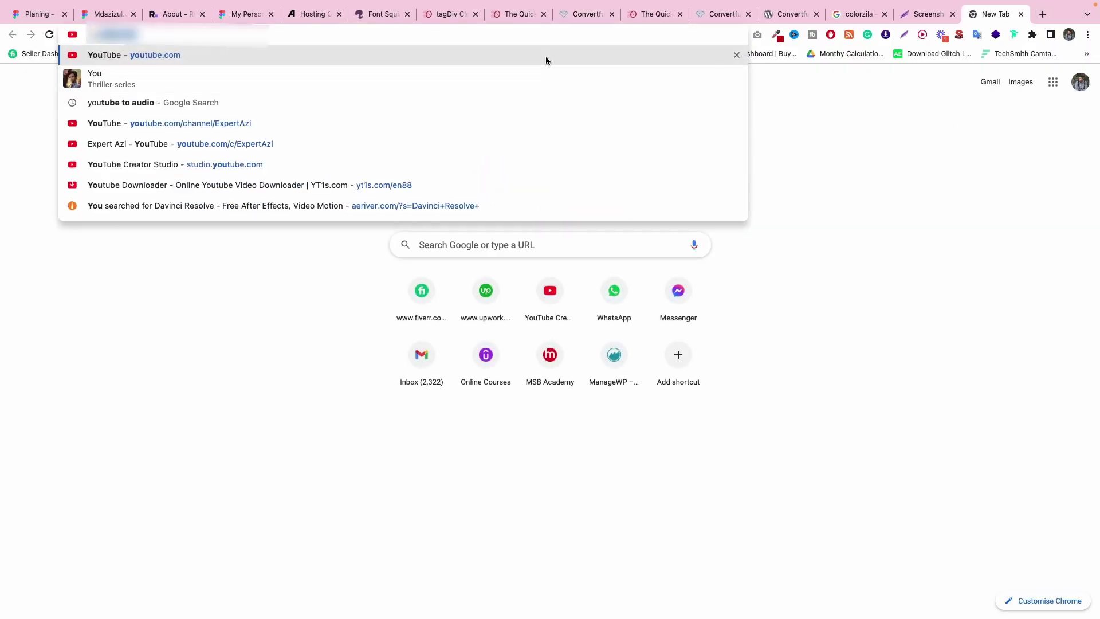
key(Return)
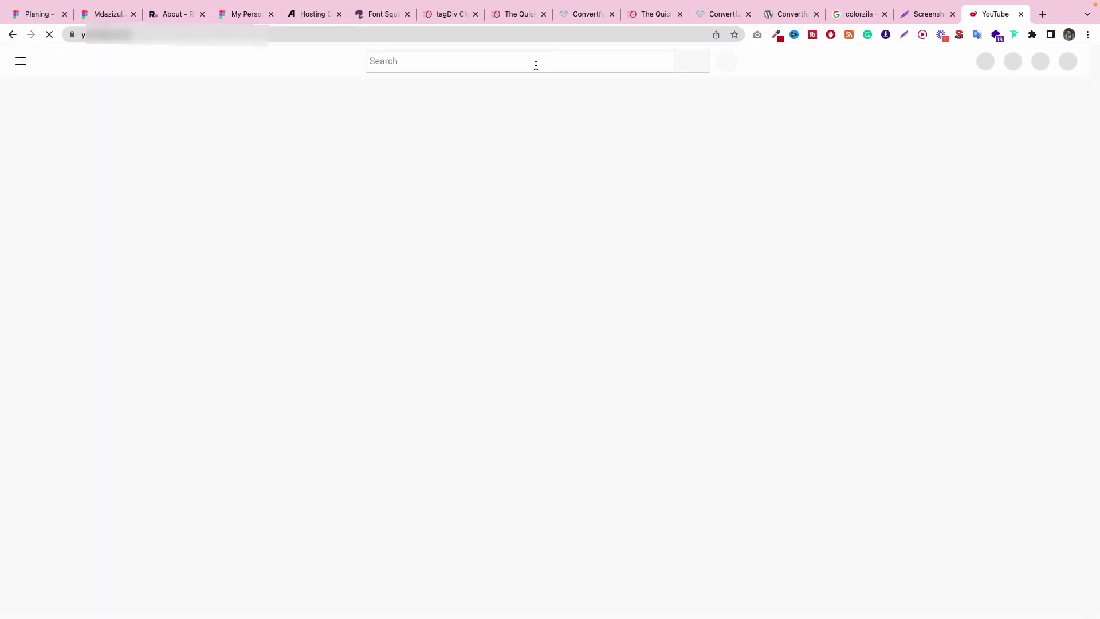
Step: Search YouTube for "expert azi" and open the Expert Azi channel page
click(518, 64)
text(experta)
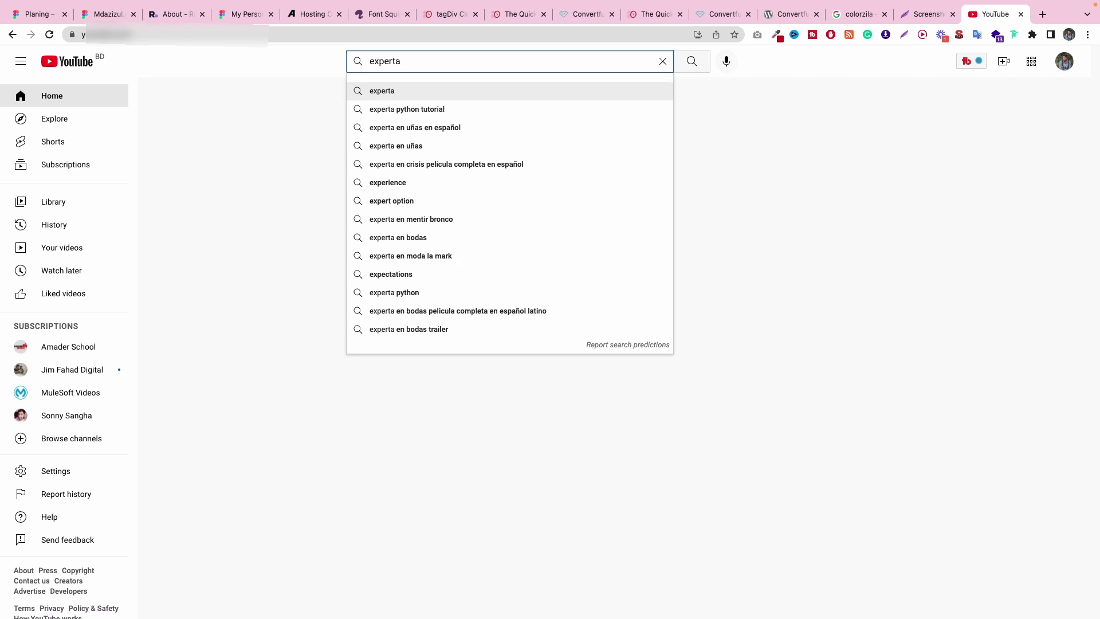
key(BackSpace)
text(azi)
key(Return)
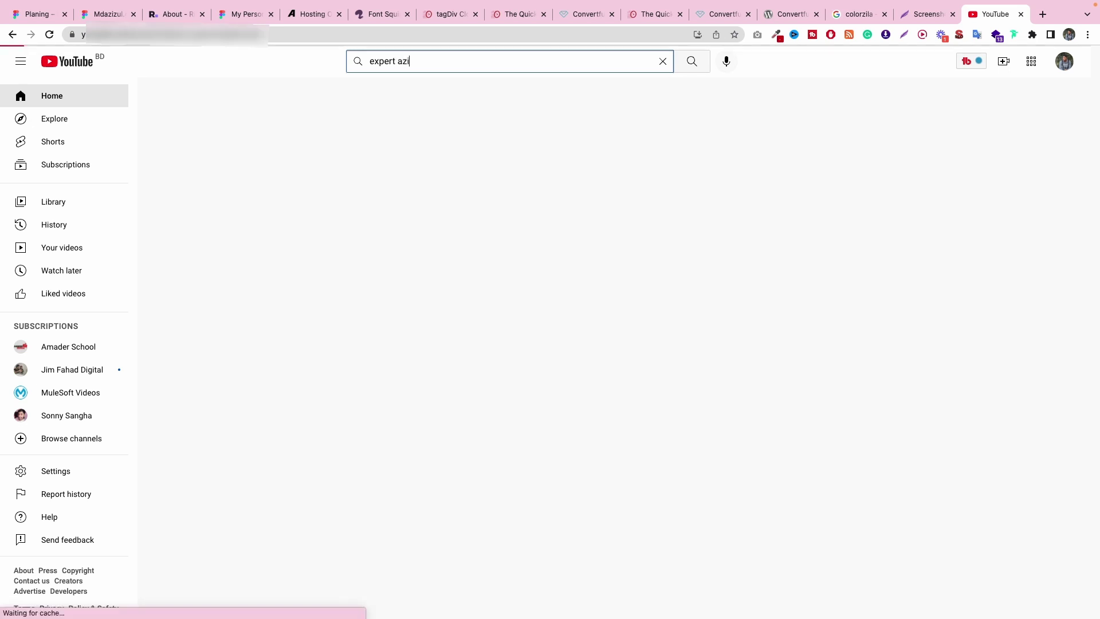
click(885, 34)
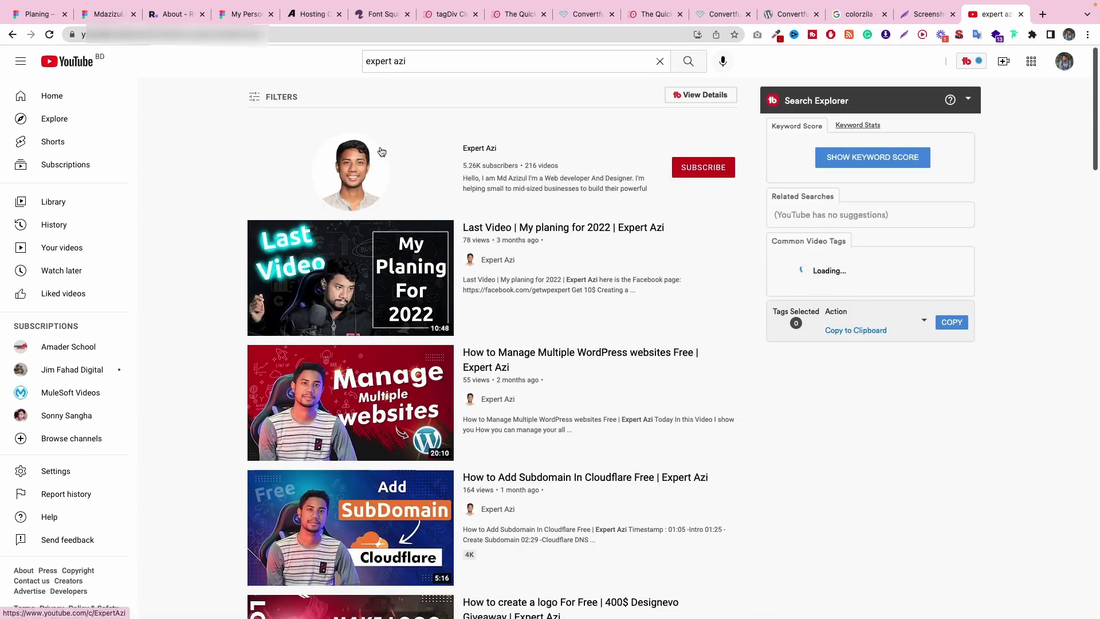
click(721, 13)
key(ctrl+l)
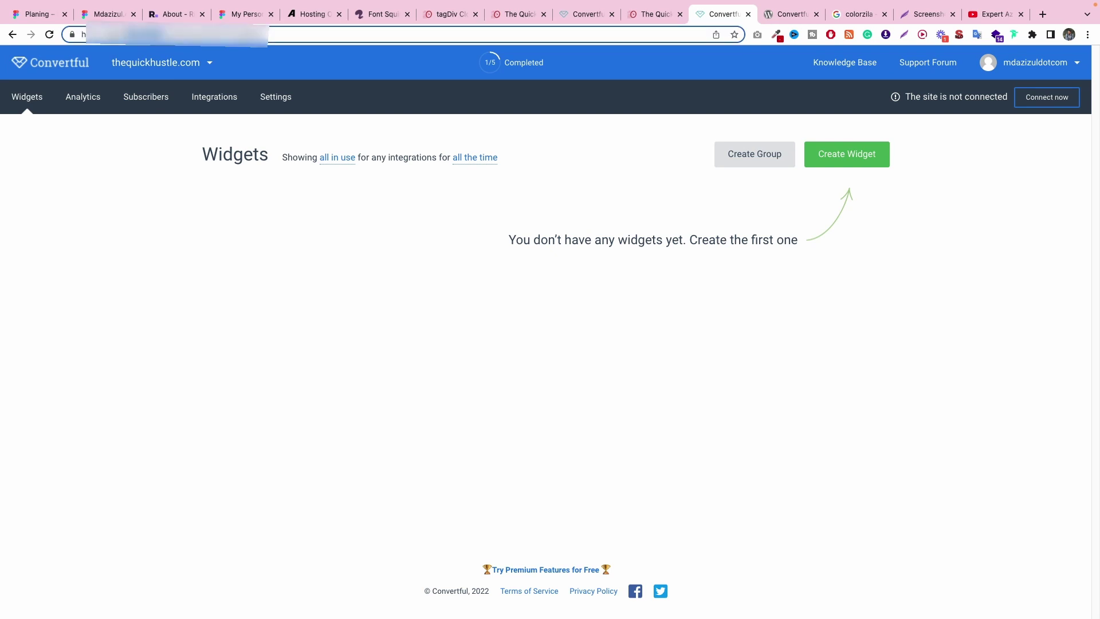
click(994, 14)
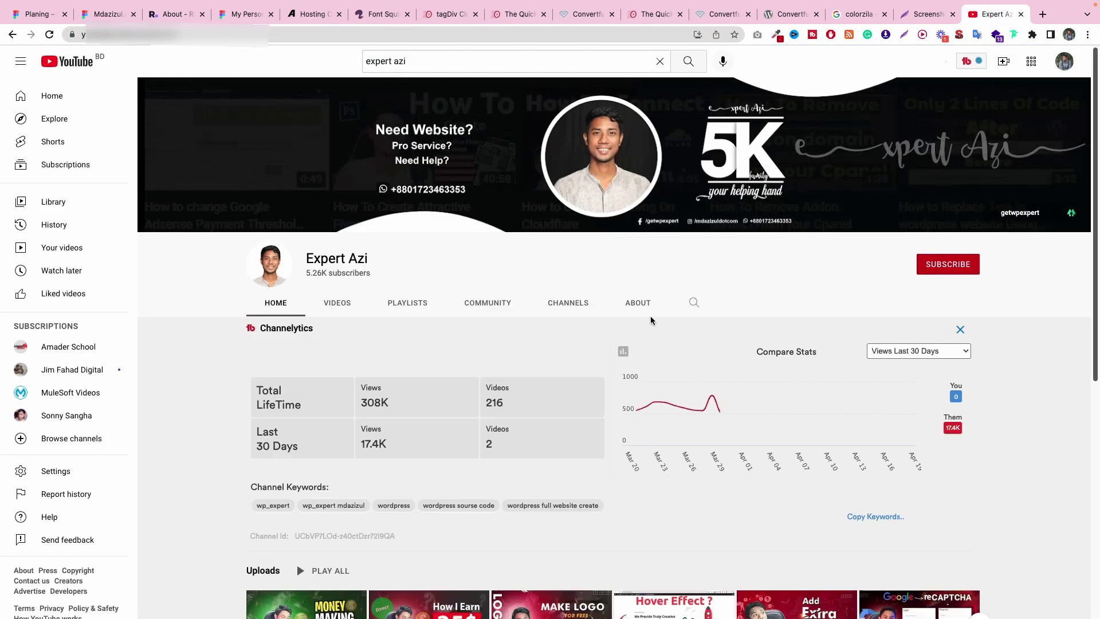
Step: Search the Expert Azi channel for "convertful" and look through the matching videos
click(691, 304)
text(convertful)
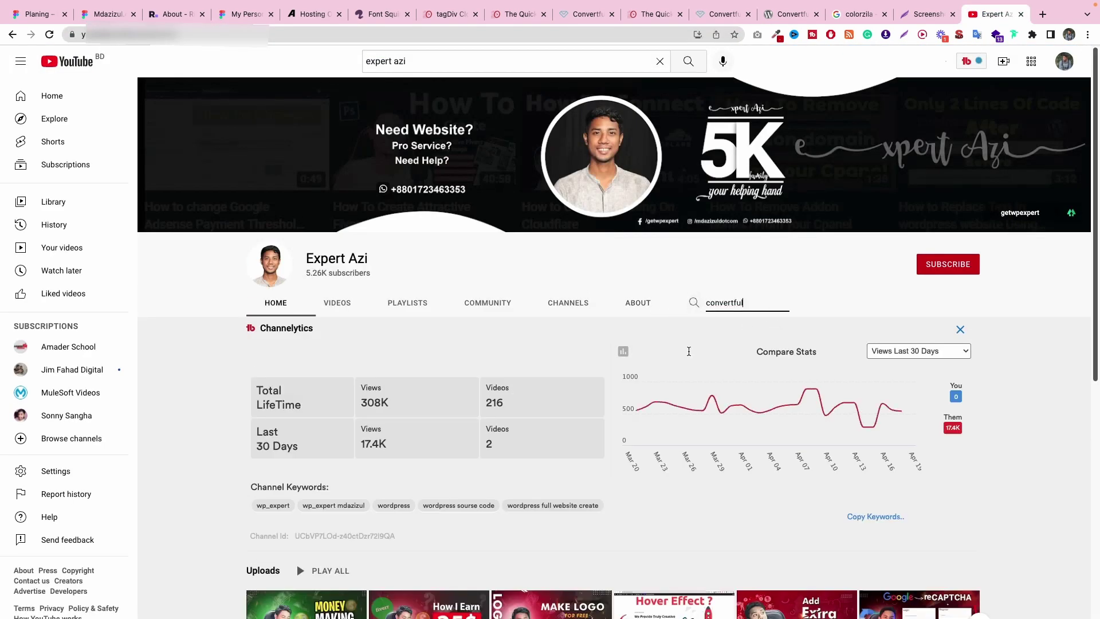
key(Return)
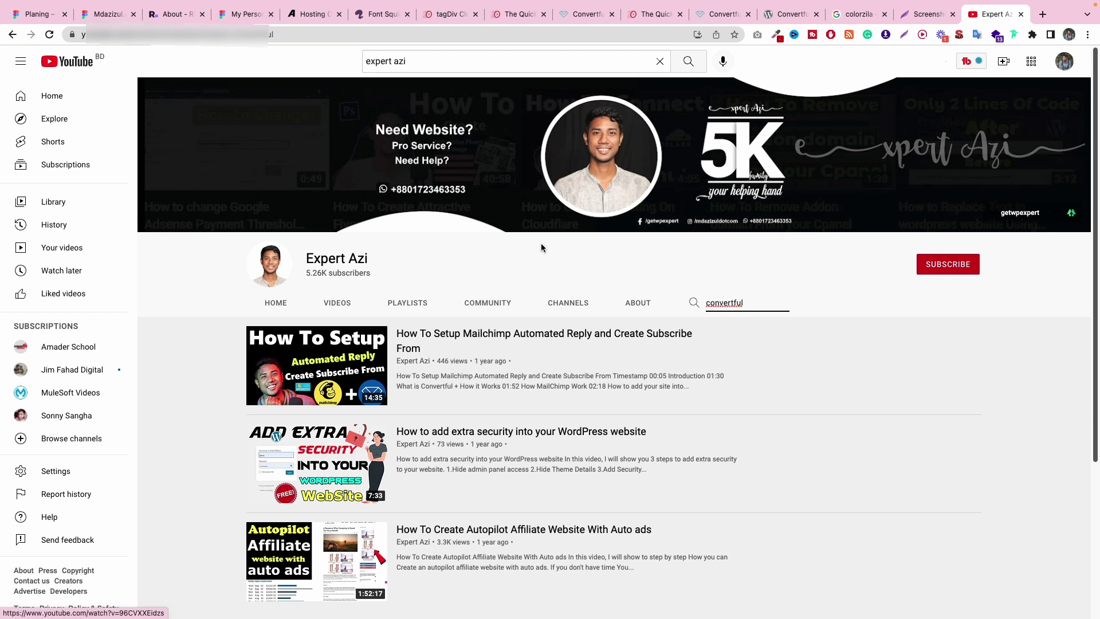
scroll(652, 290, down, 1)
scroll(653, 290, down, 1)
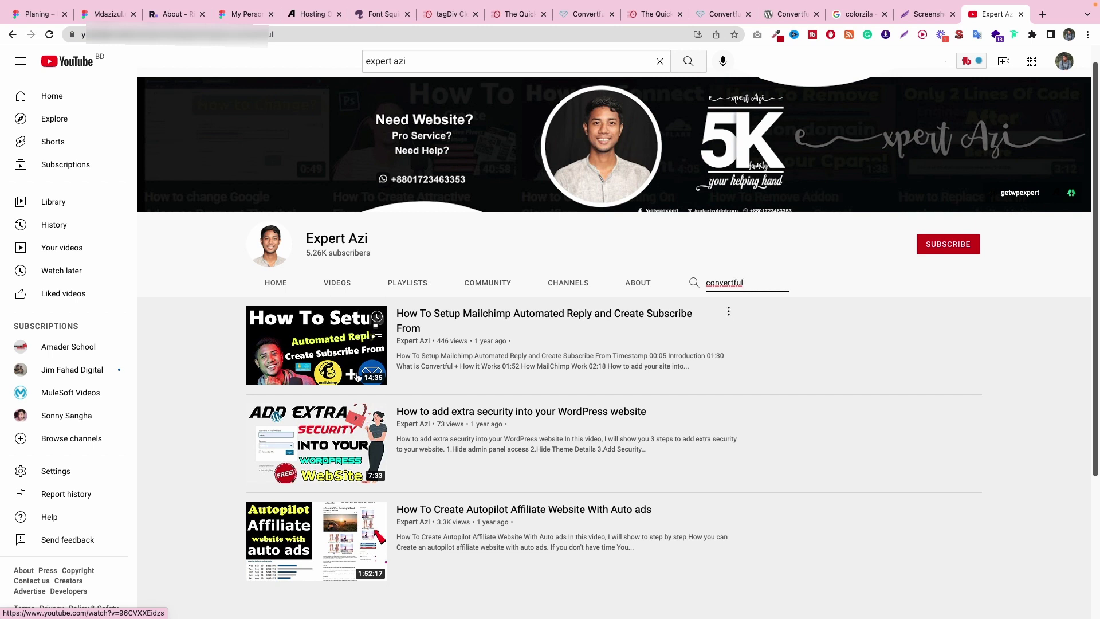
Step: Open the Mailchimp automated reply and subscribe form video in a separate browser tab, view it briefly and close it
right_click(351, 337)
click(367, 340)
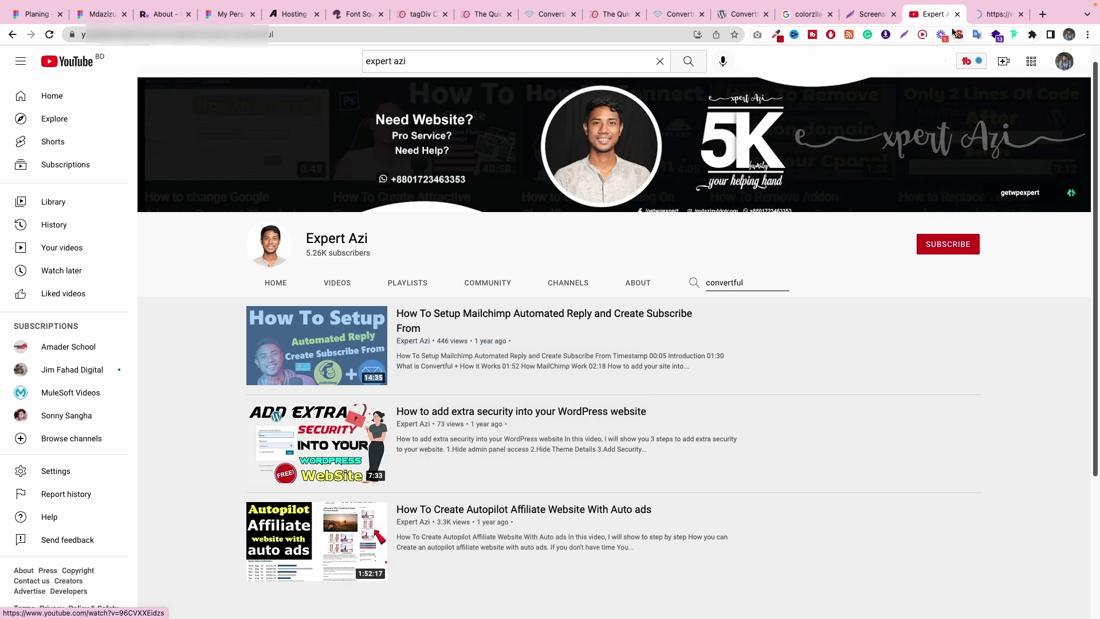
click(979, 13)
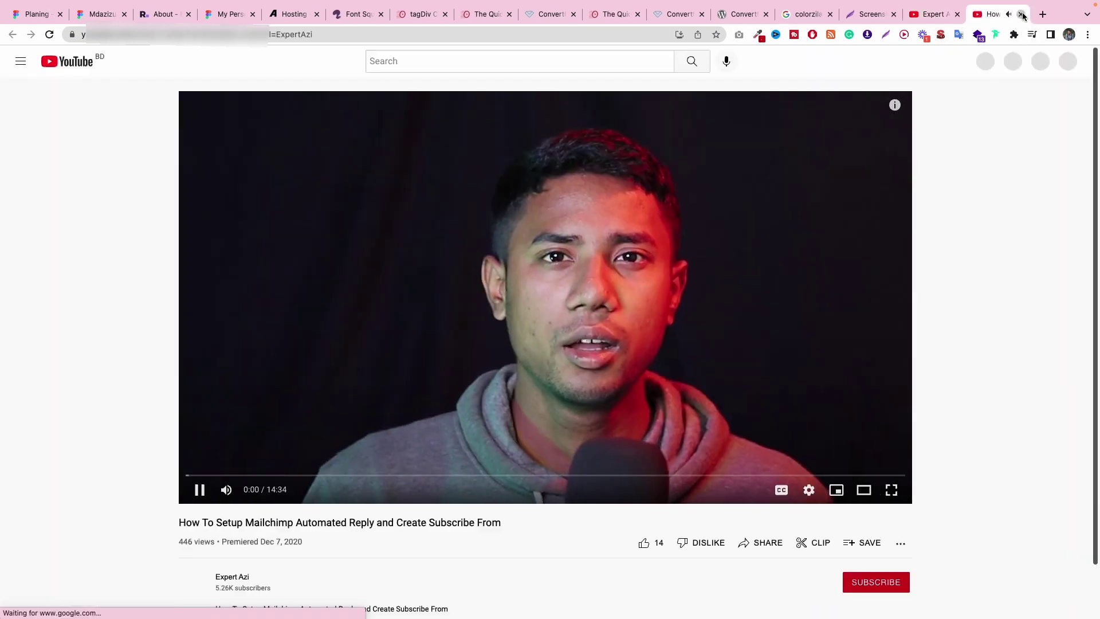
click(1021, 14)
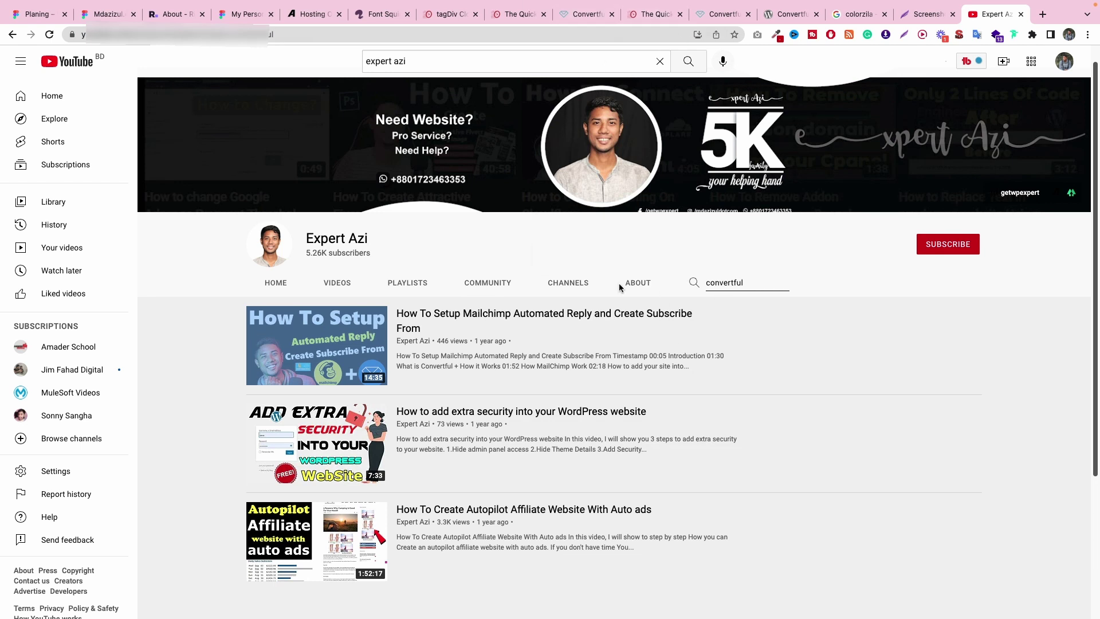
Step: Return to the Convertful display rules, disable the widget-submitted and widget-closed conditions under Don't Show If, and save the changes
click(631, 20)
click(575, 12)
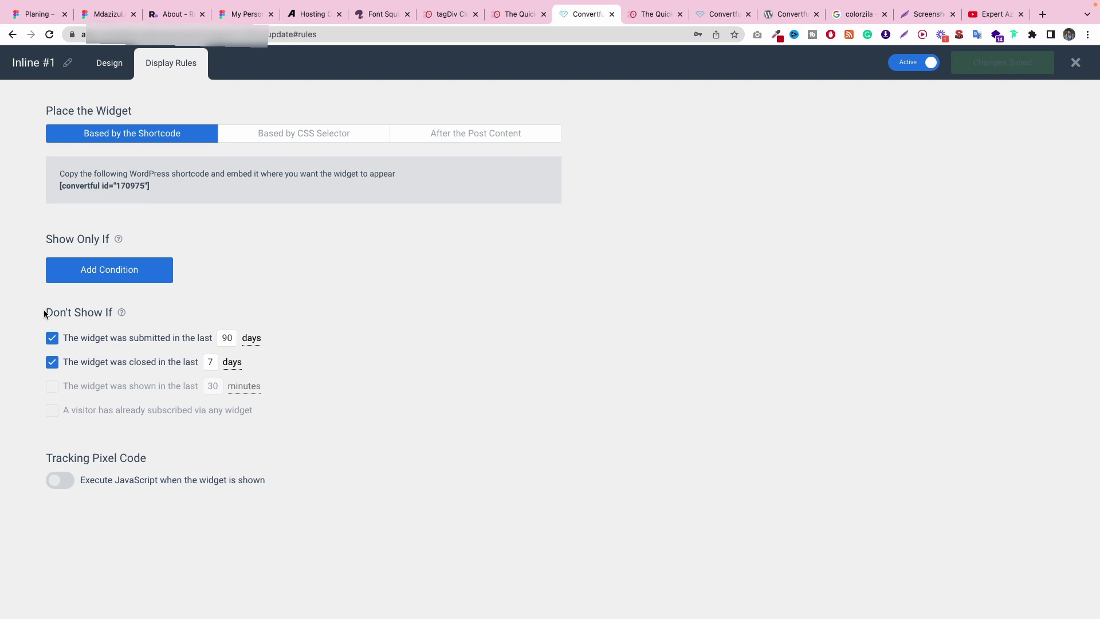
click(251, 339)
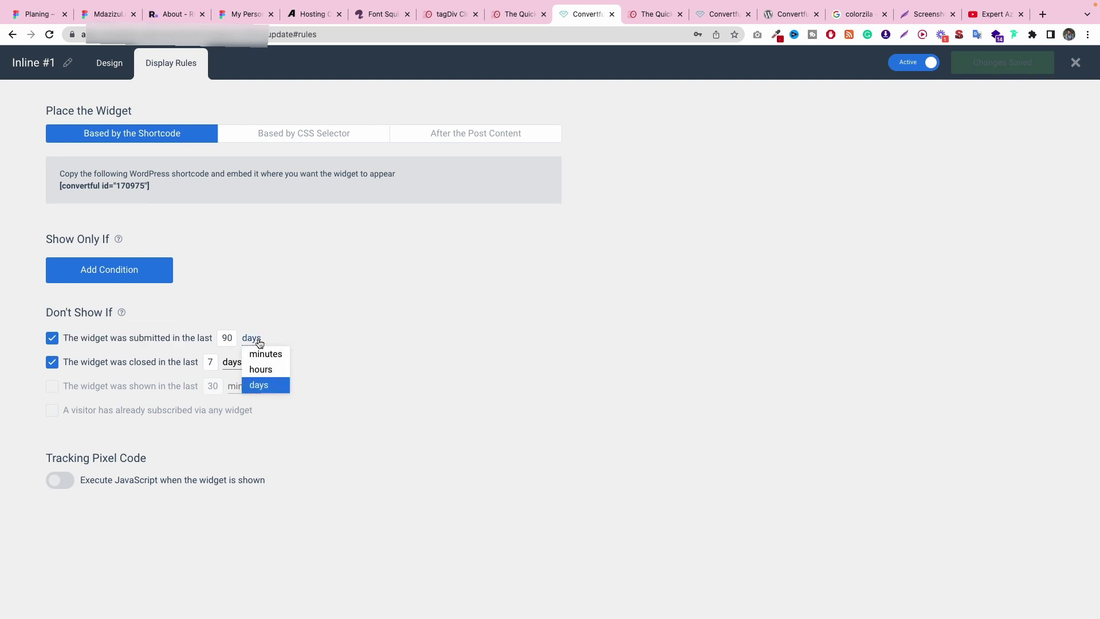
click(376, 331)
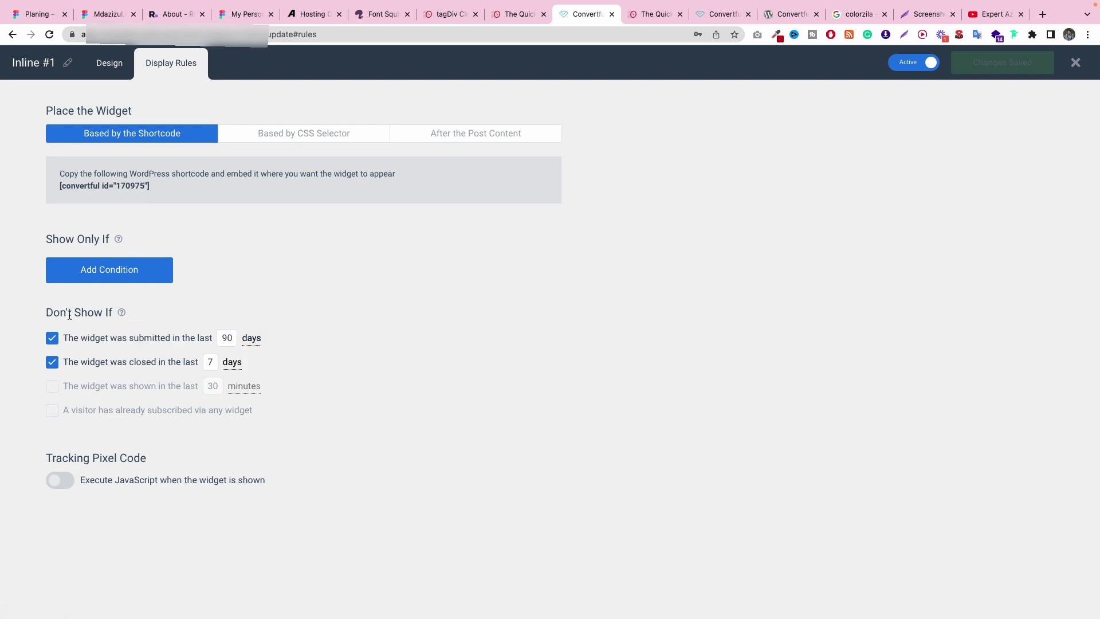
click(52, 341)
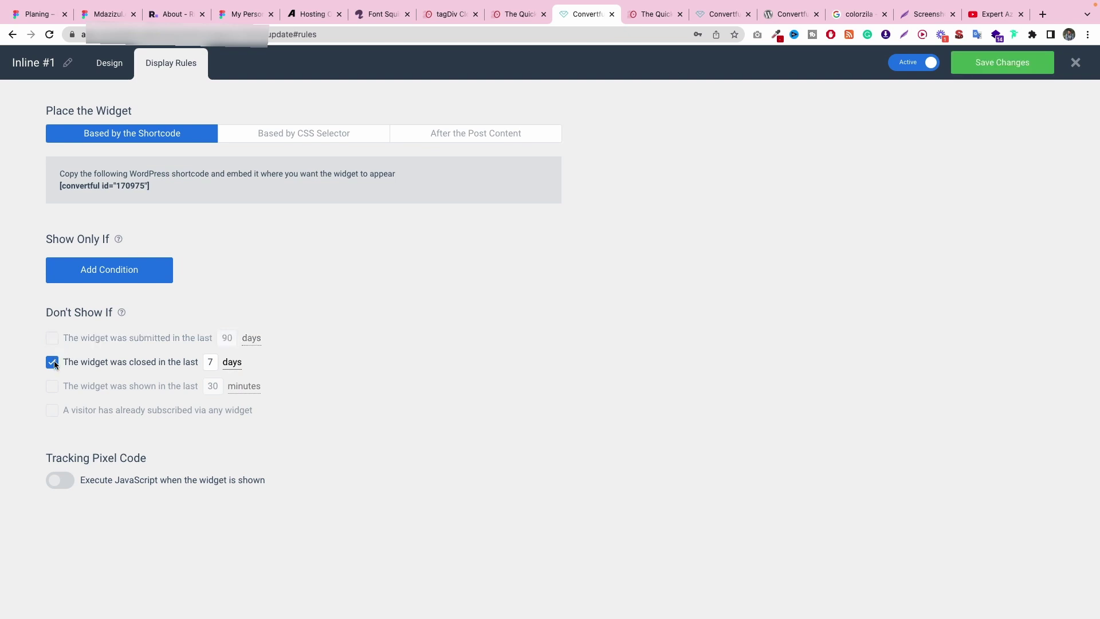
click(52, 361)
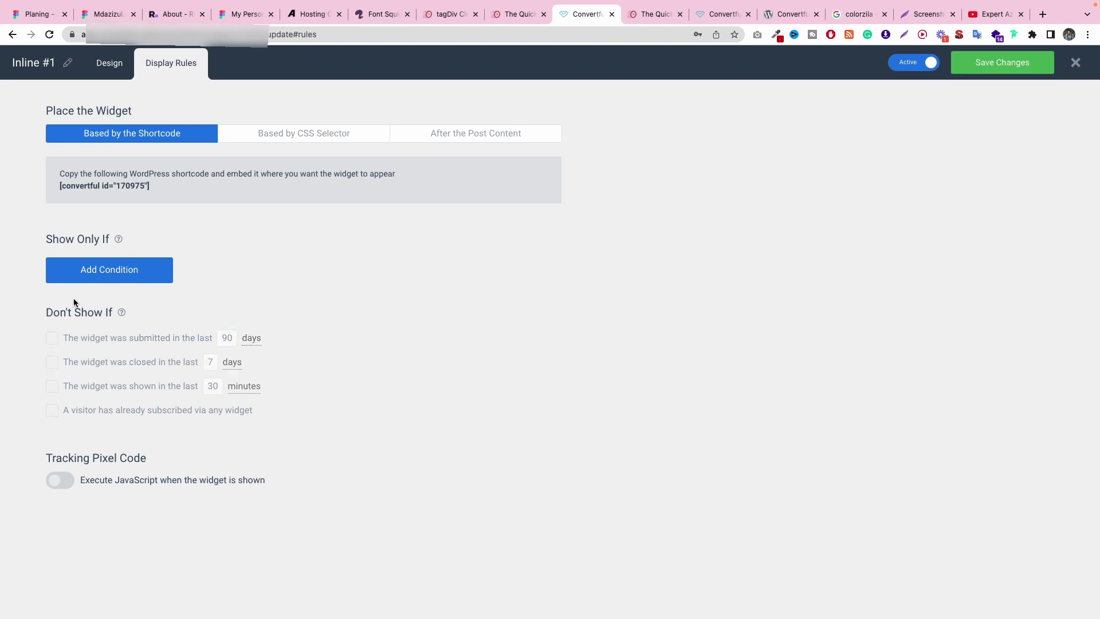
click(969, 67)
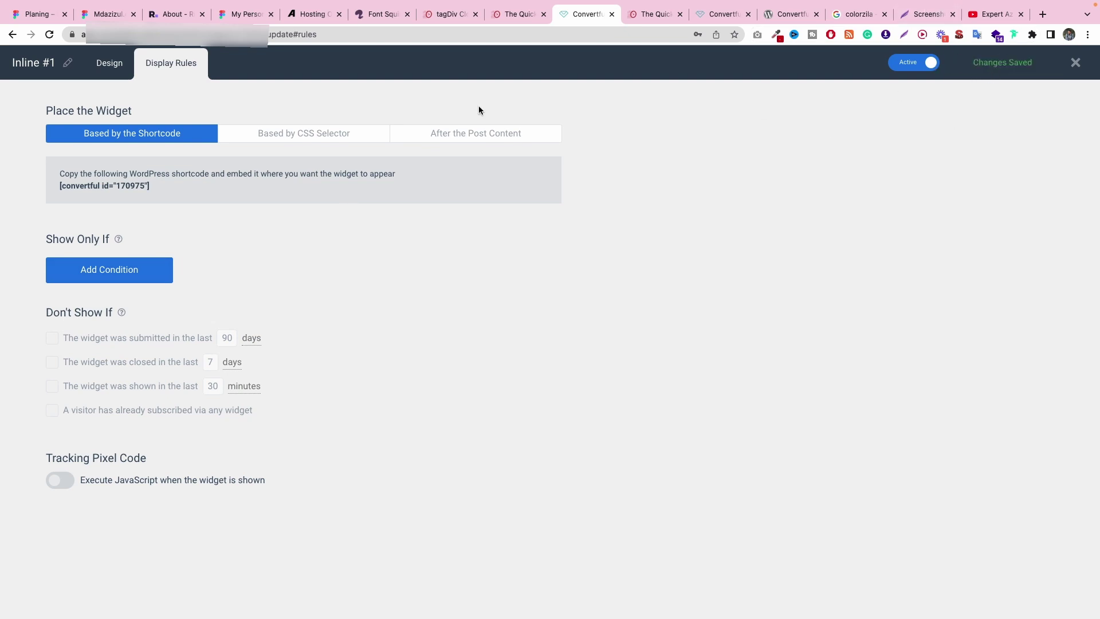
Step: Copy the widget's WordPress shortcode from its placement rules
triple_click(113, 184)
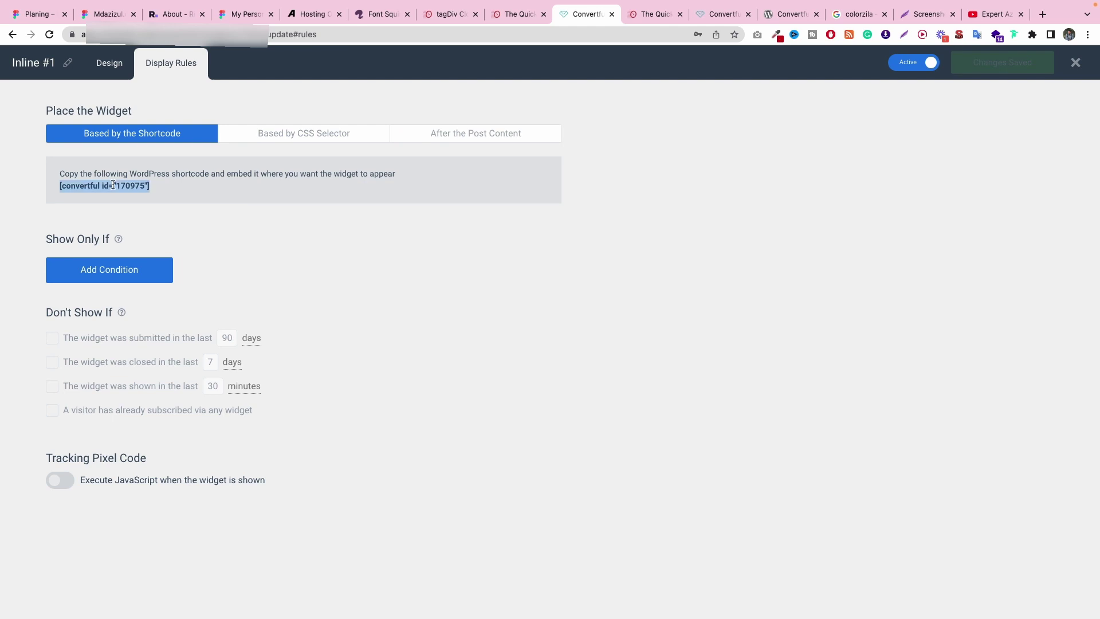
right_click(113, 185)
click(133, 208)
Step: Switch to the WordPress cloud templates and open Footer Template - Today News PRO in tagDiv Composer
click(444, 15)
mouse_move(80, 103)
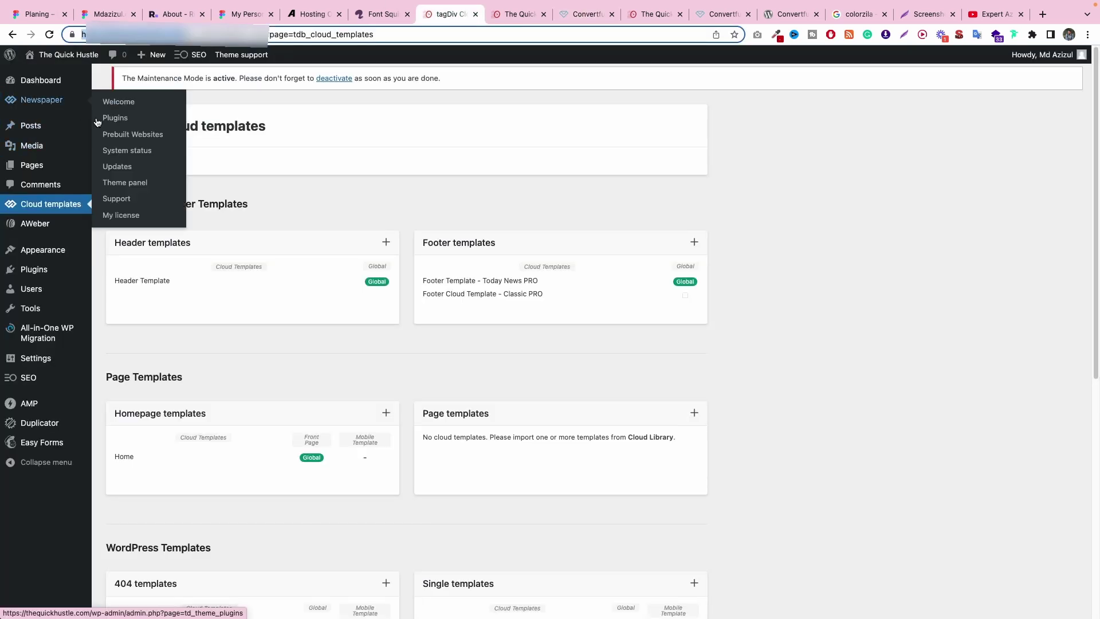
click(69, 207)
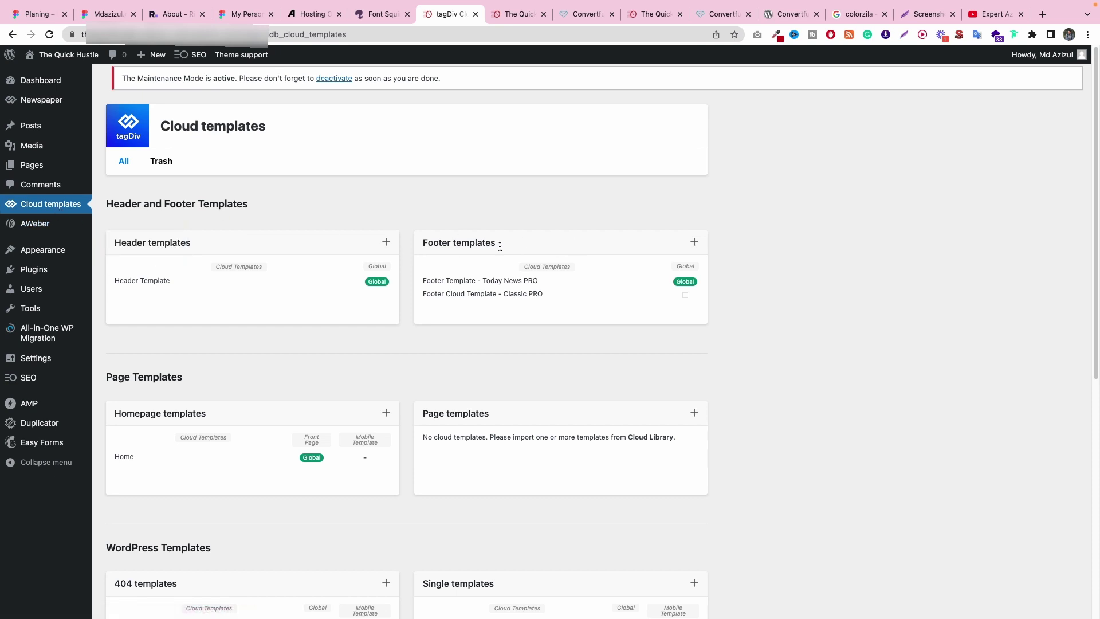
click(549, 280)
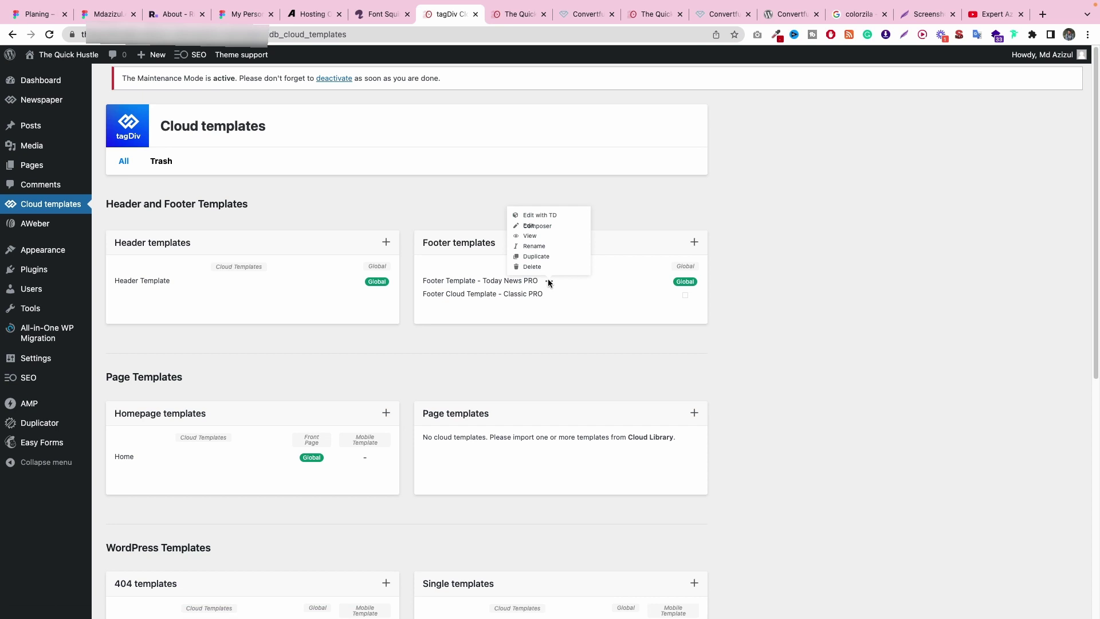
click(546, 215)
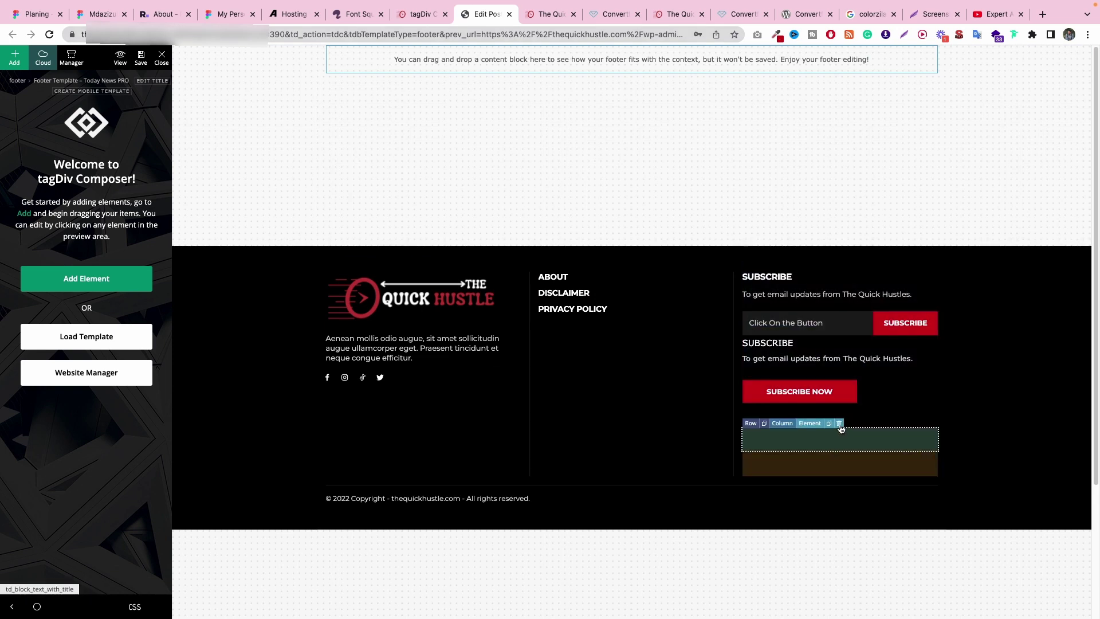
Step: Delete the empty text element below the footer's SUBSCRIBE NOW button and add a new Text with title element there
click(839, 424)
click(509, 367)
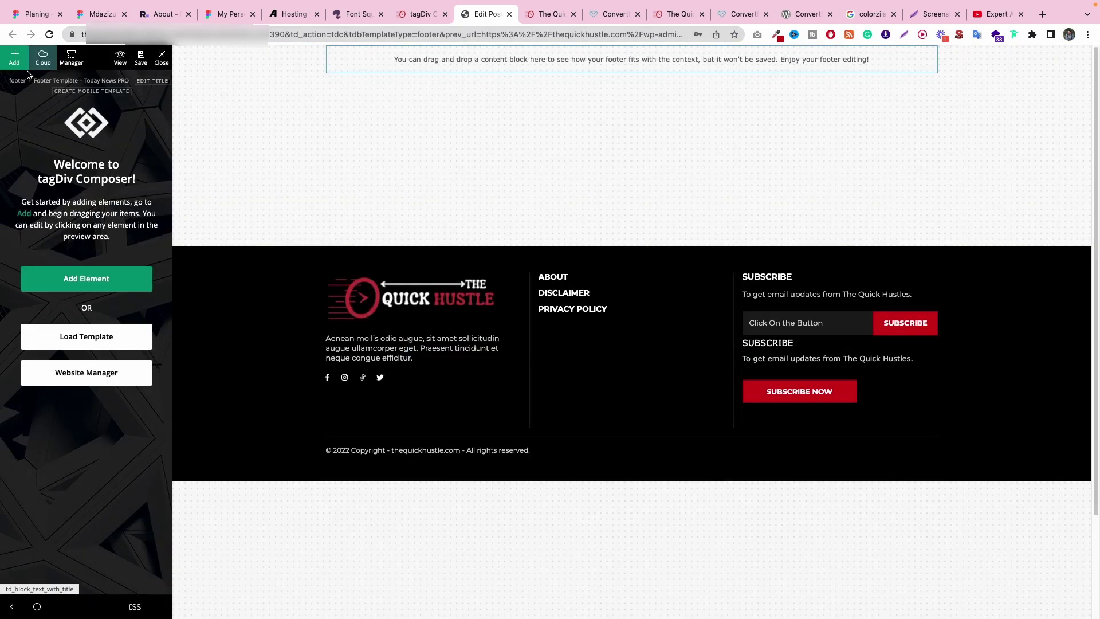
click(14, 58)
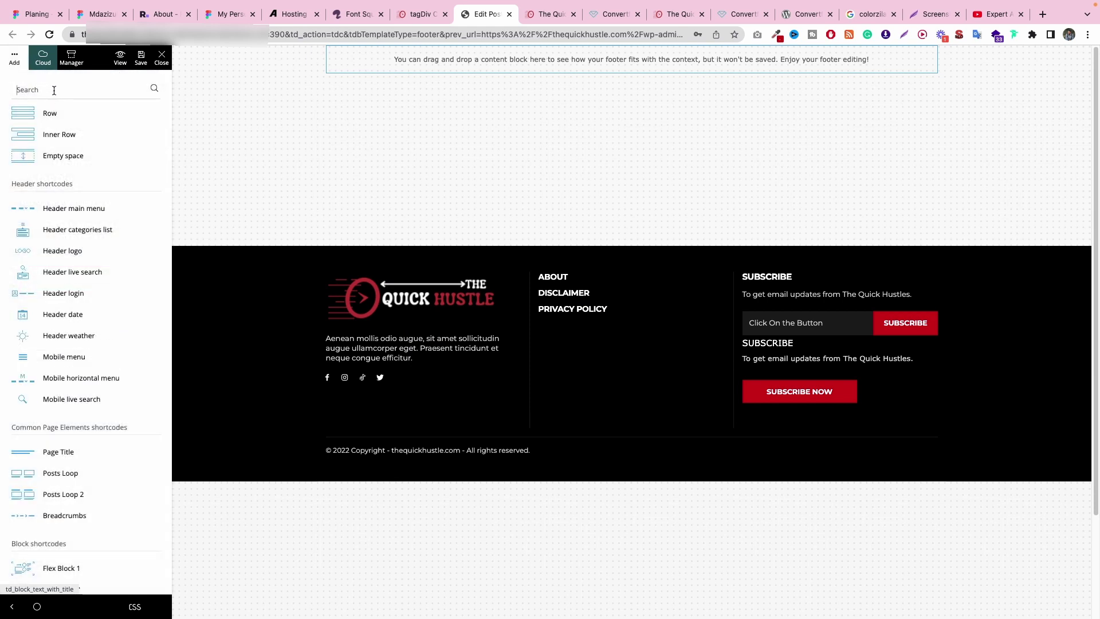
click(53, 90)
text(text)
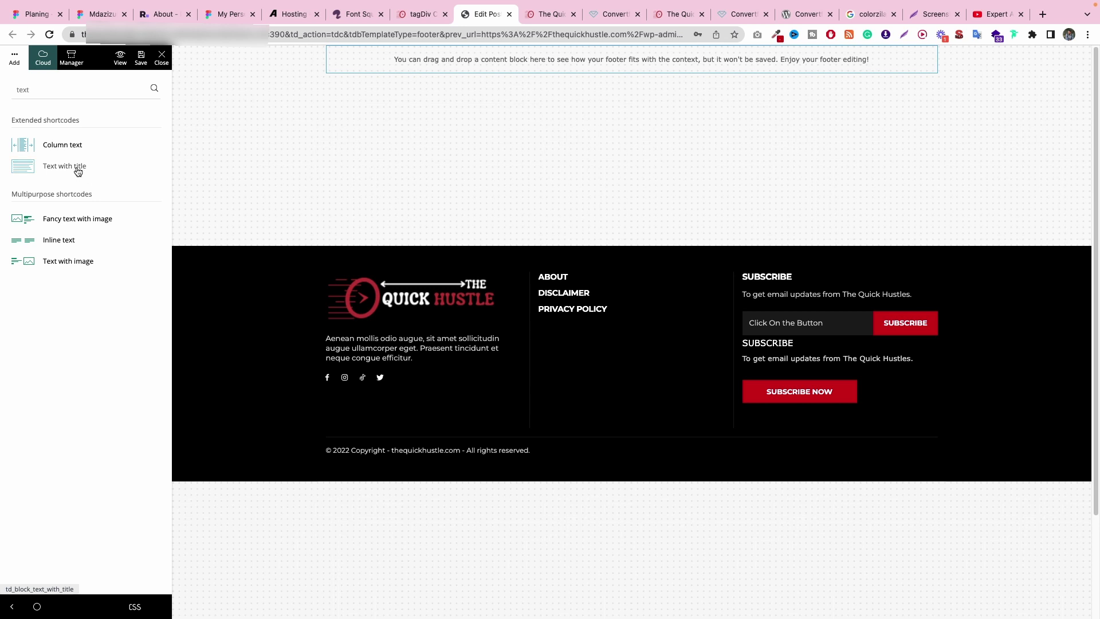
drag(67, 167, 814, 401)
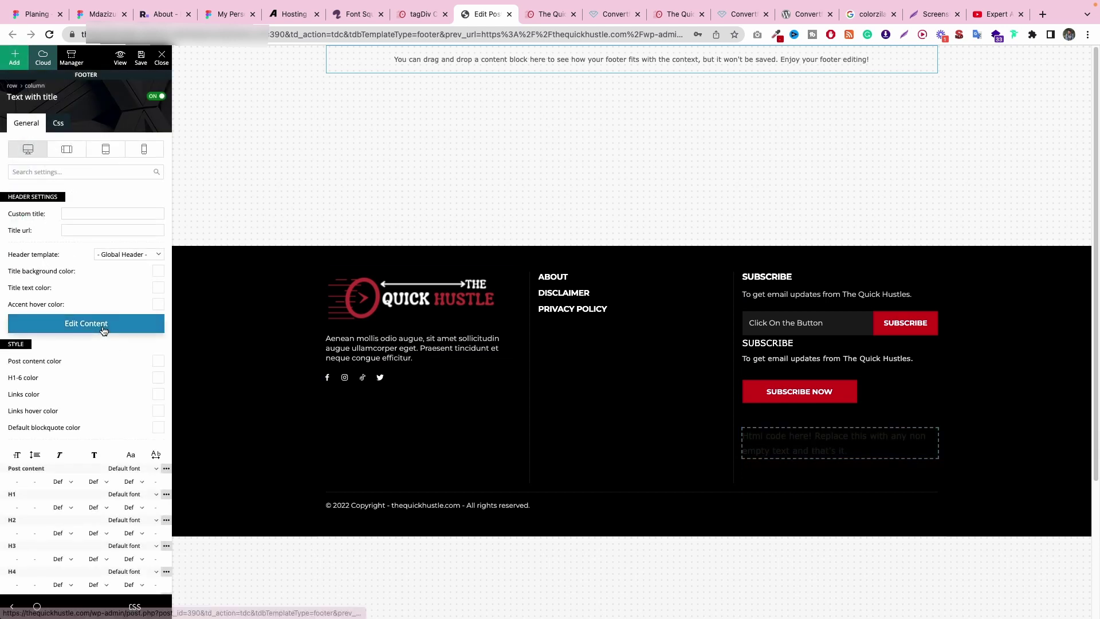
Step: Insert the shortcode [convertful id="170975"] into the new element's content in text mode and save the footer template
click(105, 326)
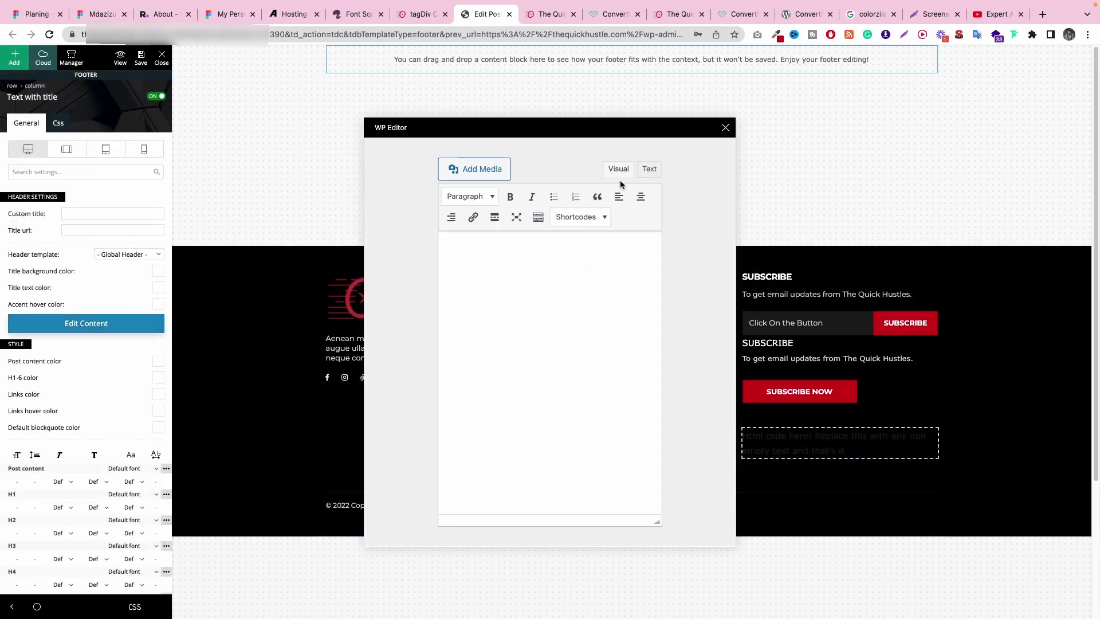
click(649, 169)
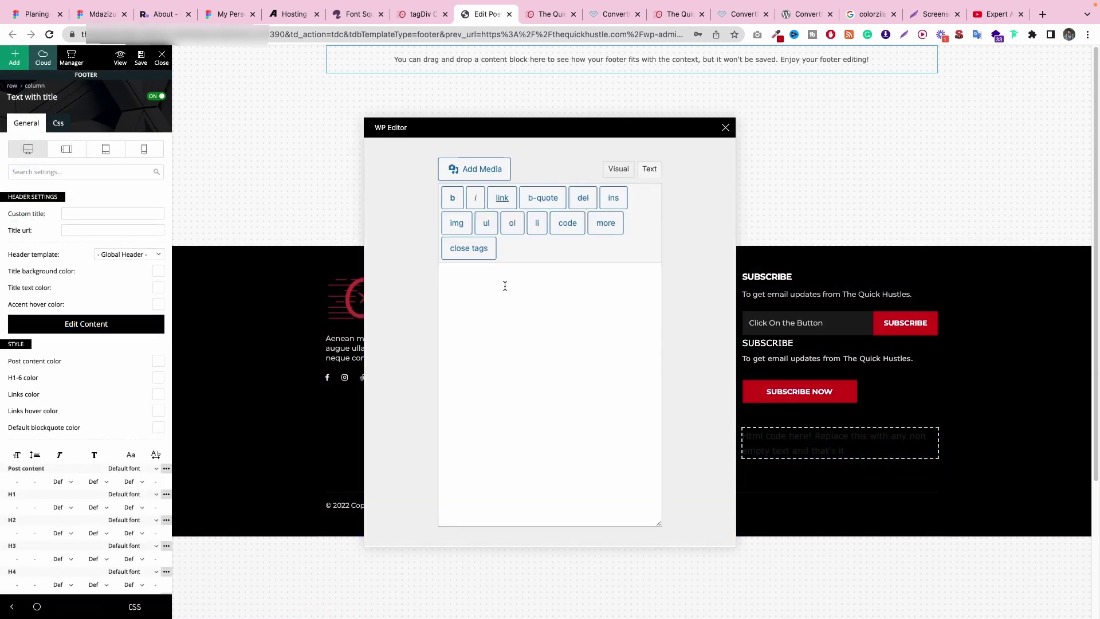
key(ctrl+v)
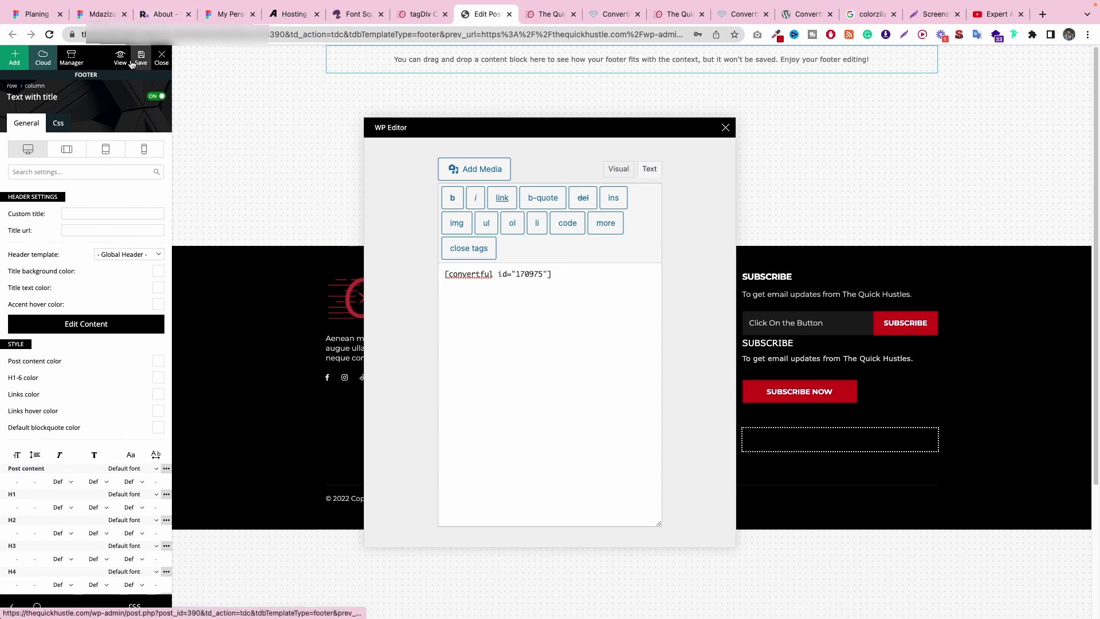
Step: Open the live site in a separate browser tab and examine the subscribe widget in its footer
click(417, 17)
right_click(49, 71)
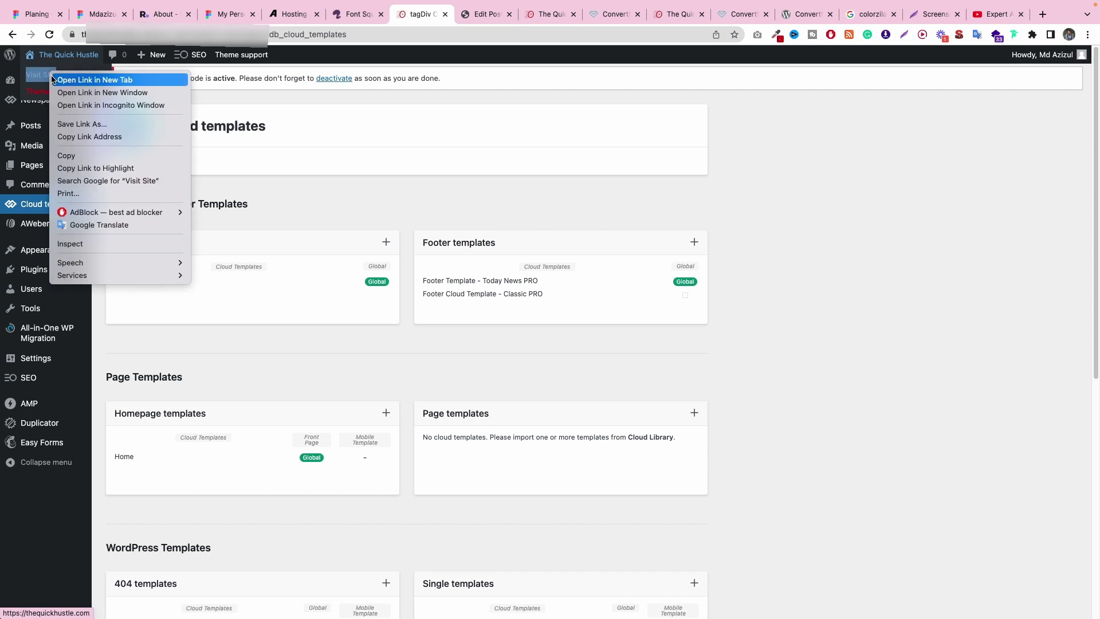
click(69, 77)
click(467, 17)
click(506, 14)
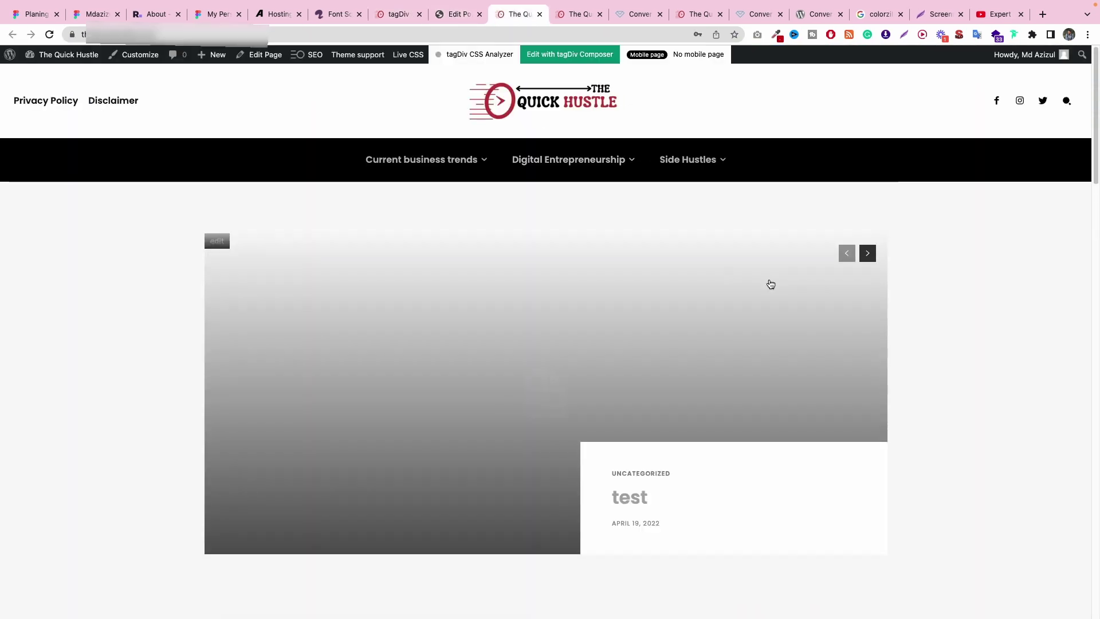
scroll(768, 285, down, 20)
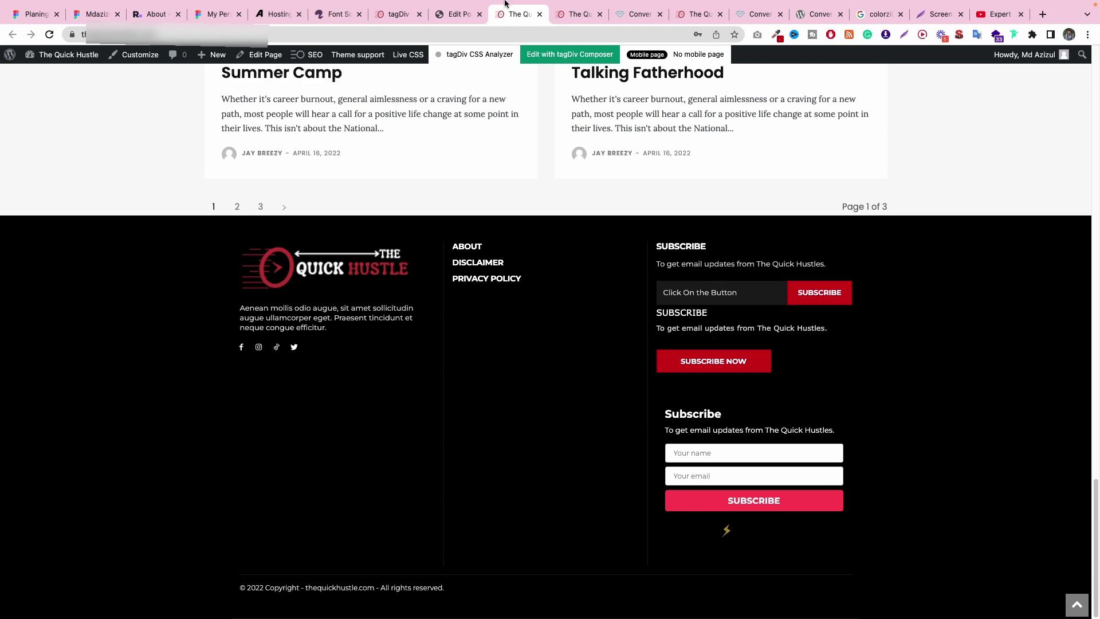
Step: In the Convertful widget design, set the description text's color to rgba(255,255,255,0.86) and save the changes
click(633, 15)
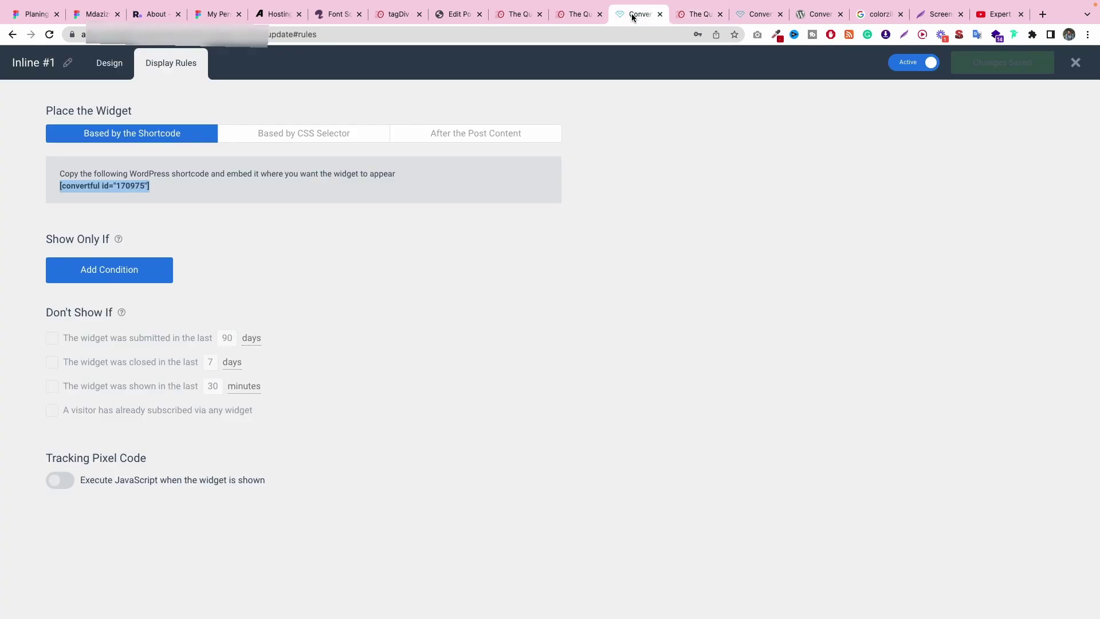
click(109, 63)
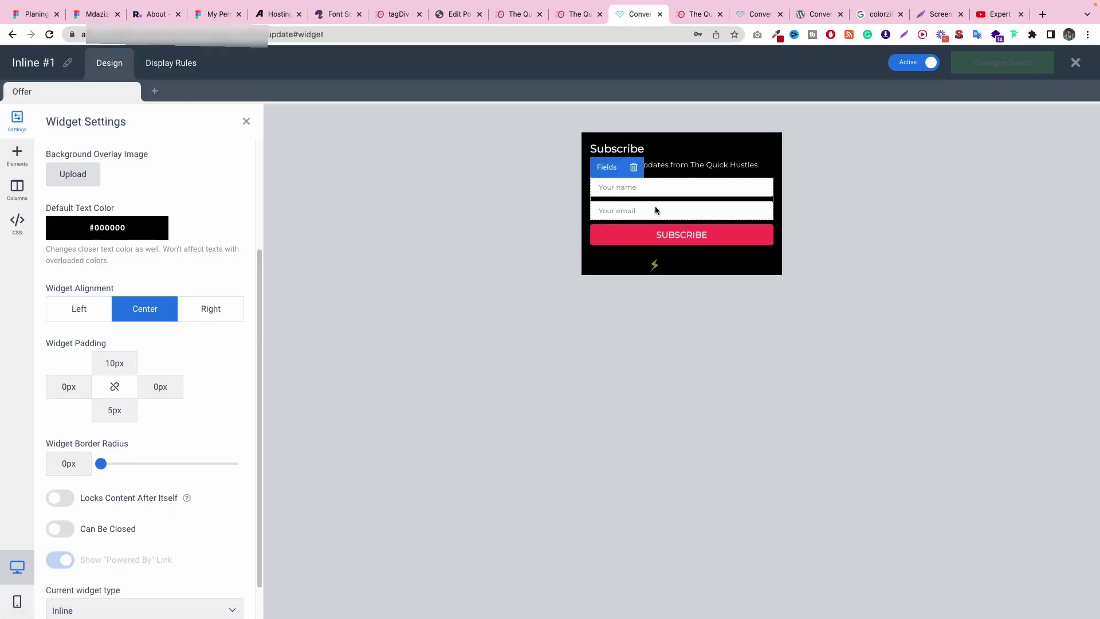
click(681, 167)
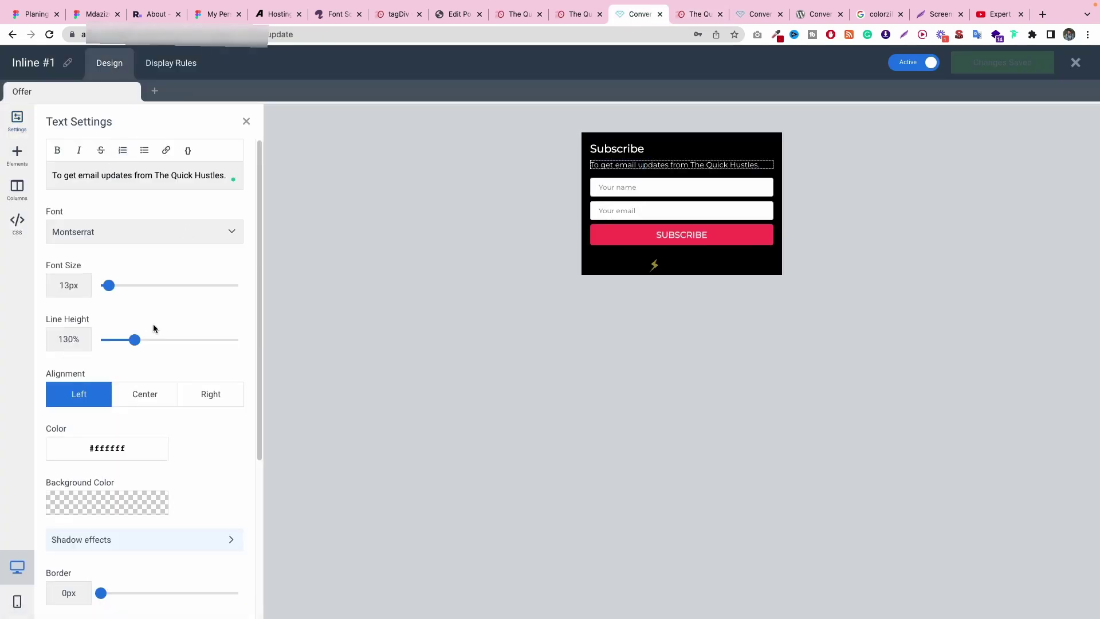
scroll(153, 324, down, 2)
click(62, 348)
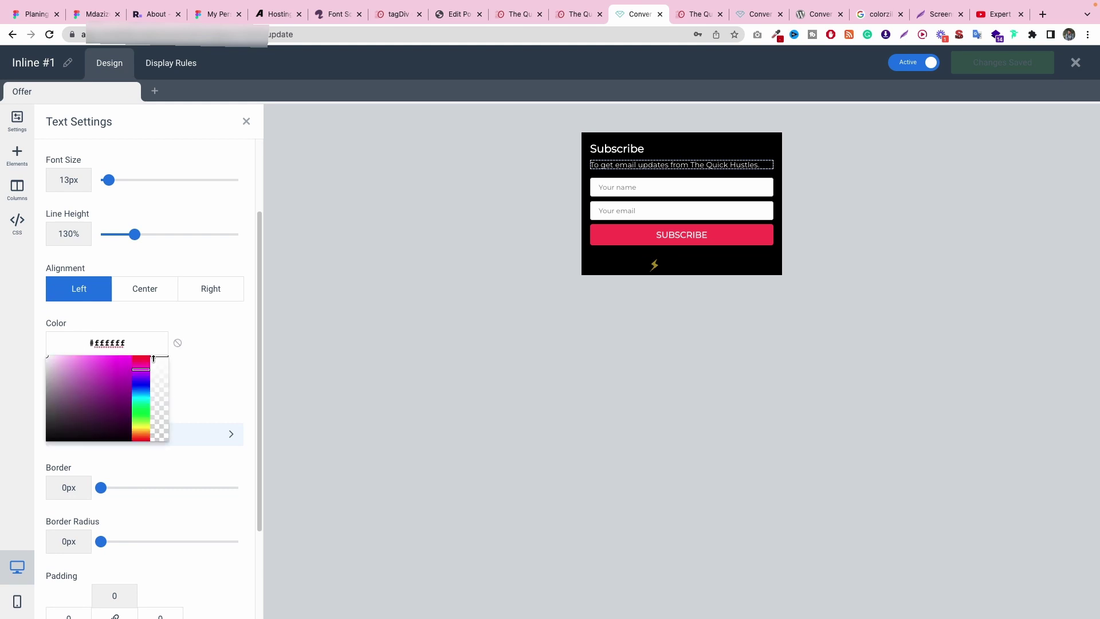
drag(162, 356, 162, 367)
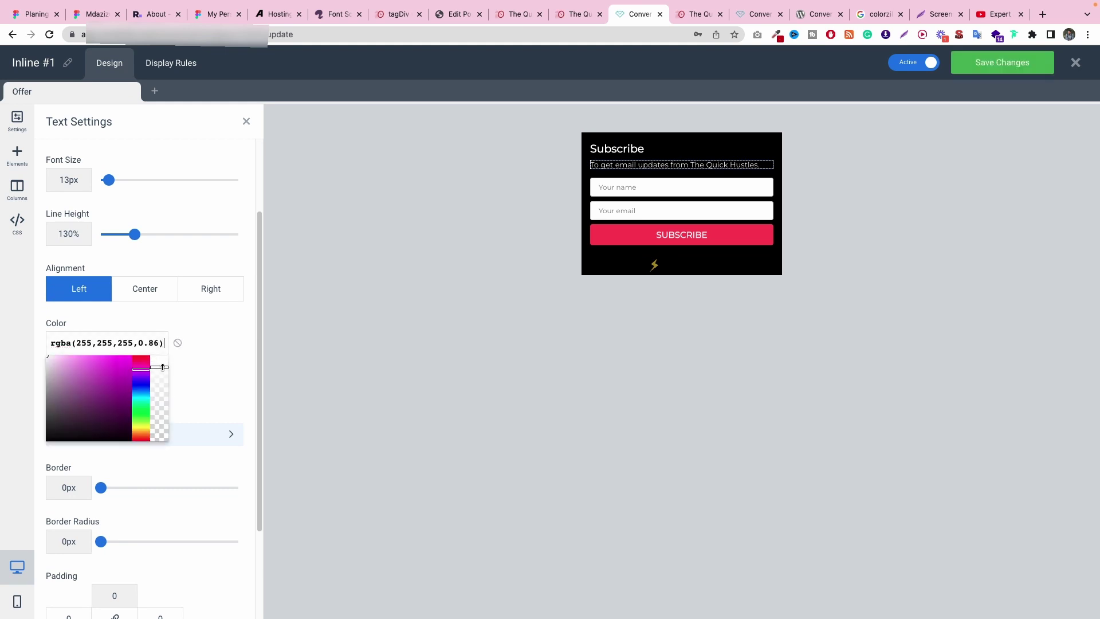
click(207, 345)
click(1040, 70)
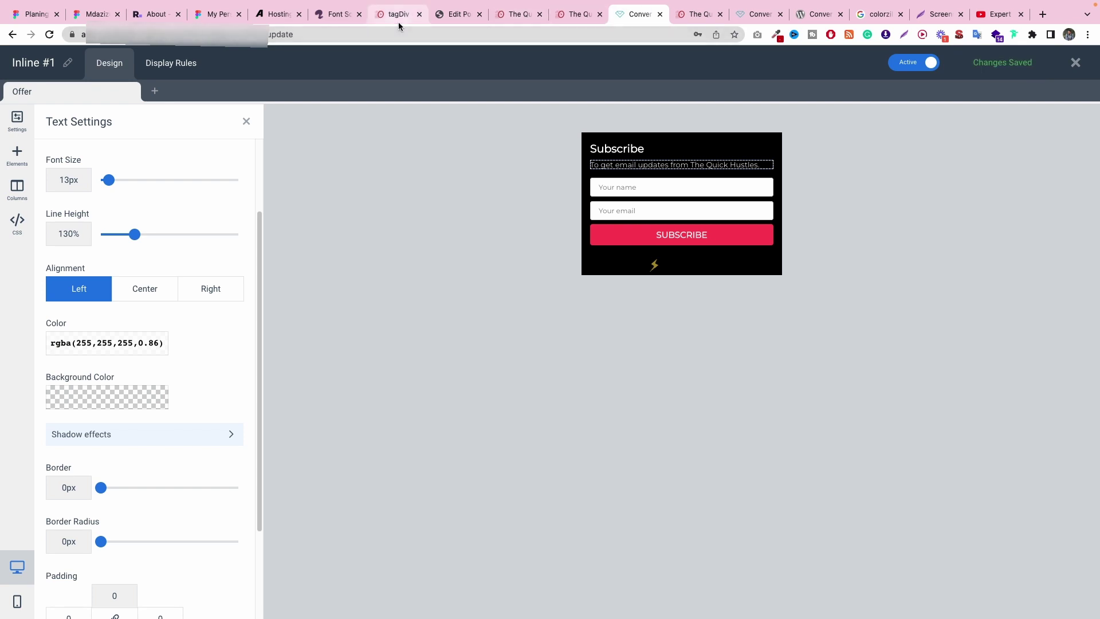
Step: Reload the live site and examine the subscribe widget's description text in the footer
click(516, 14)
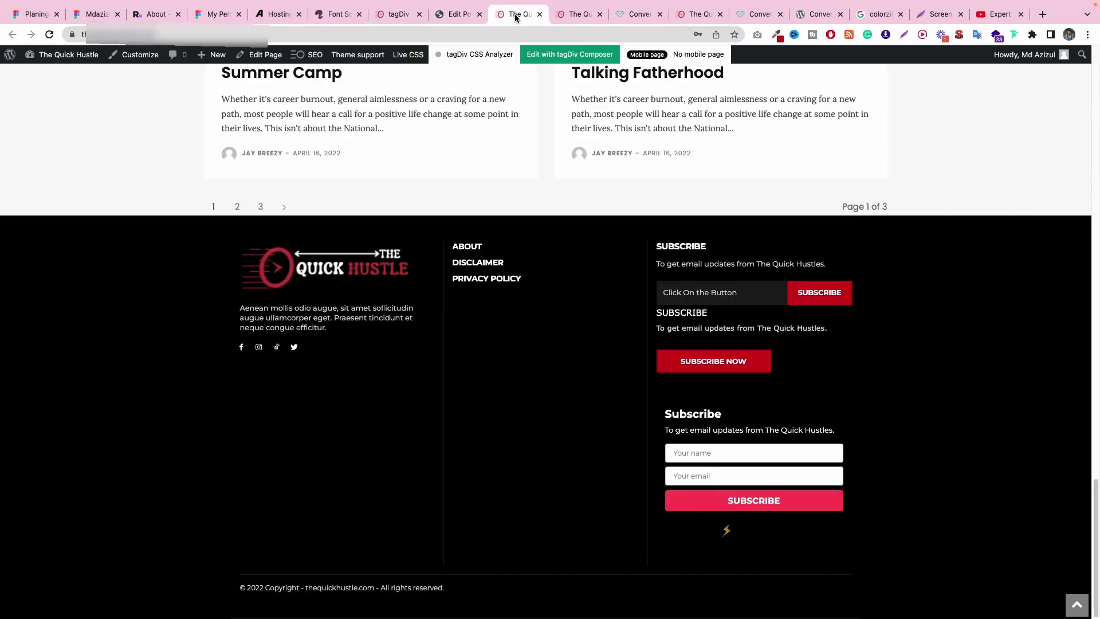
click(67, 55)
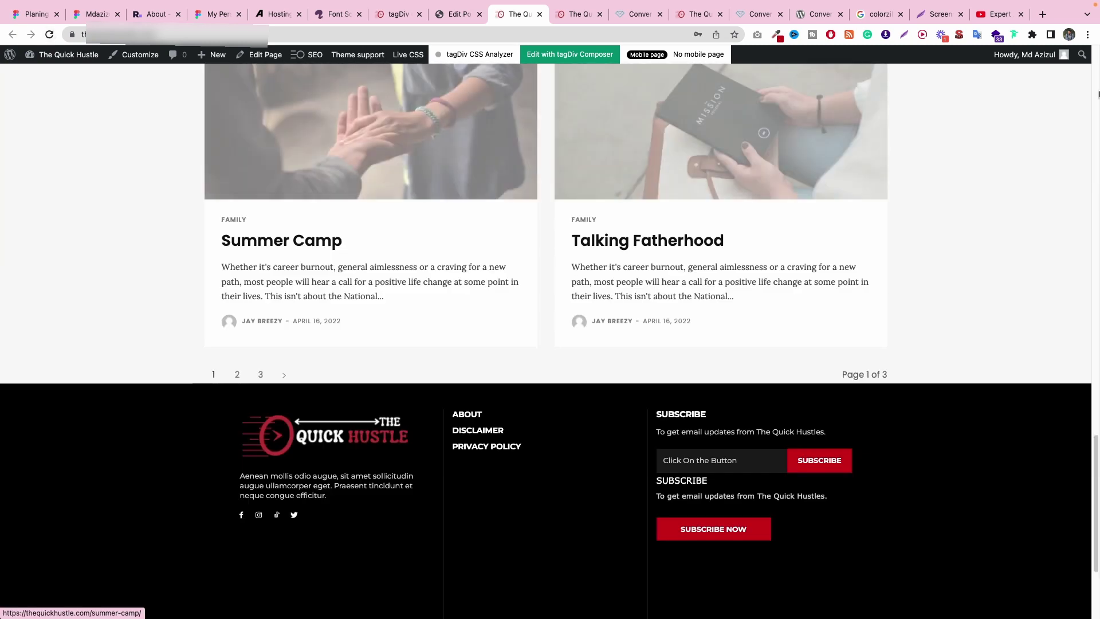
scroll(745, 515, down, 3)
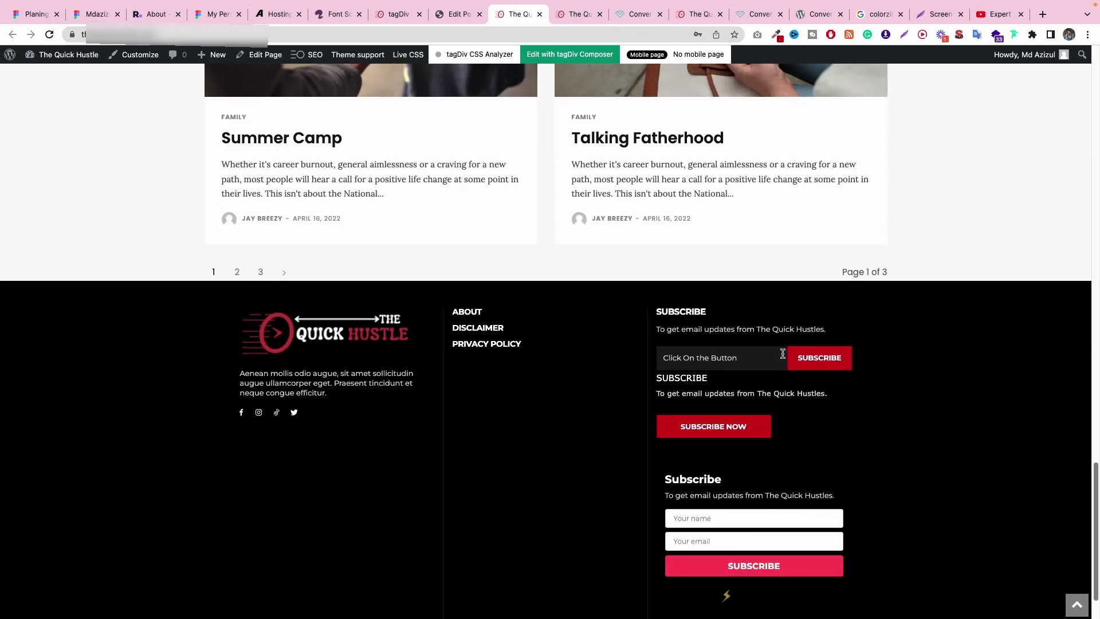
Step: Back in the Convertful widget design, lower the description text's color to rgba(255,255,255,0.79) and save the changes
click(645, 18)
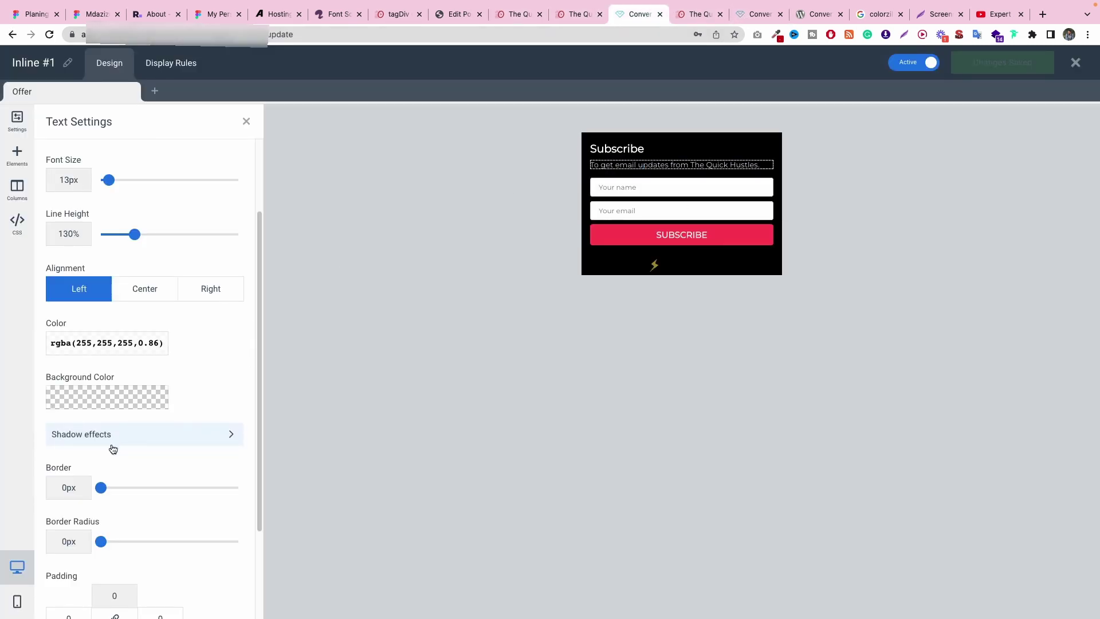
click(72, 343)
drag(150, 370, 161, 373)
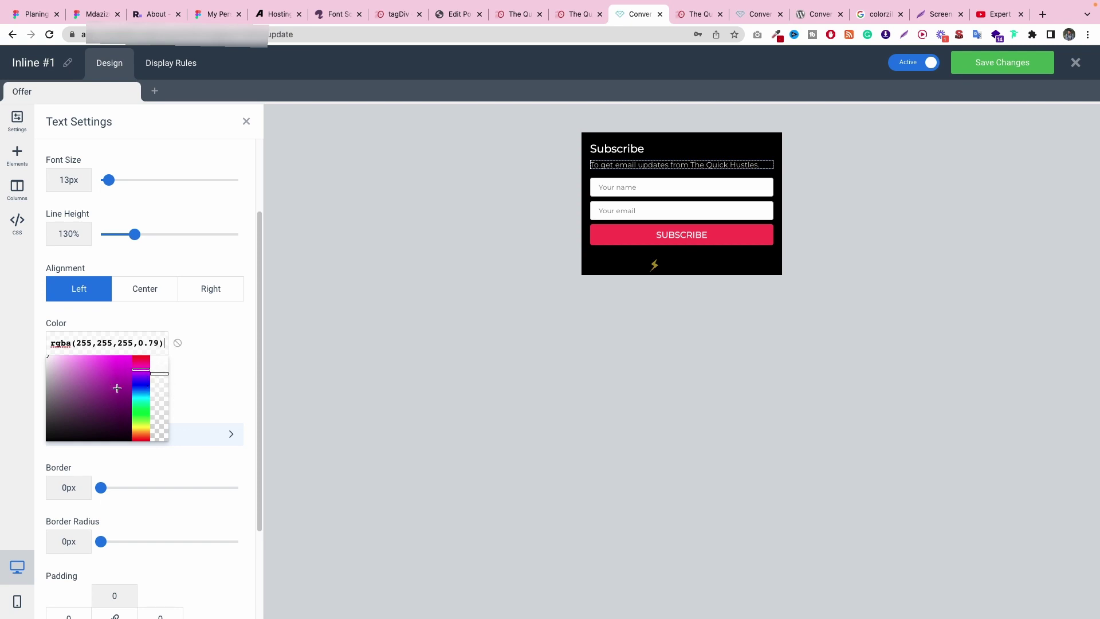
click(1007, 64)
Step: Refresh the second live-site tab and compare the footer widget's description text with the original subscribe text above
click(579, 14)
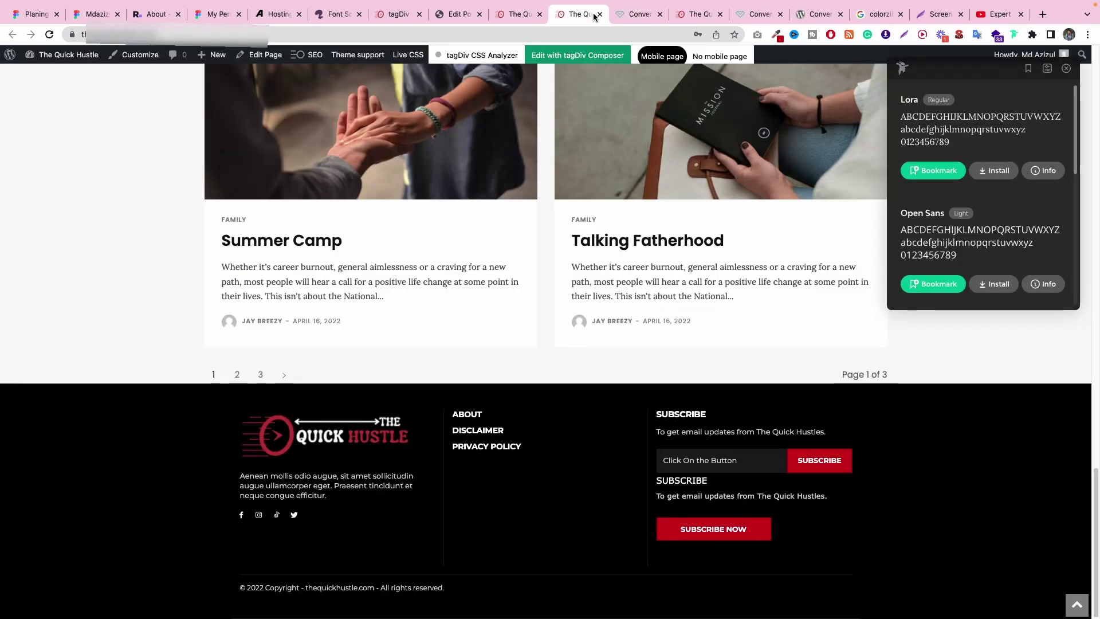
click(50, 34)
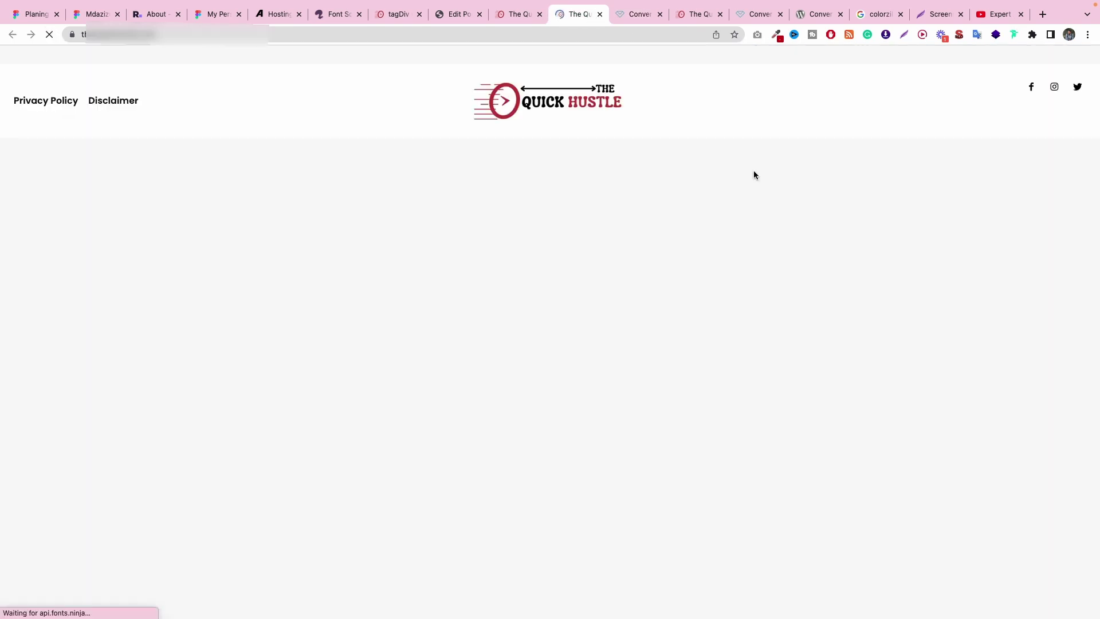
scroll(768, 287, down, 3)
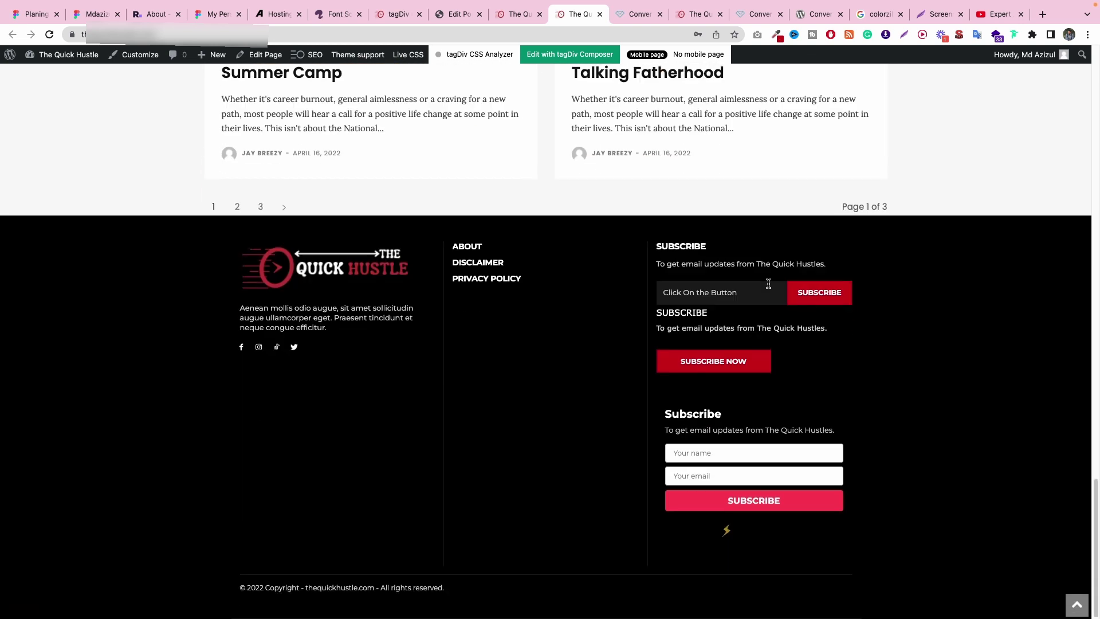
Step: Submit a test subscription in the footer widget with a suggested name and e-mail address, and reload the page
click(728, 454)
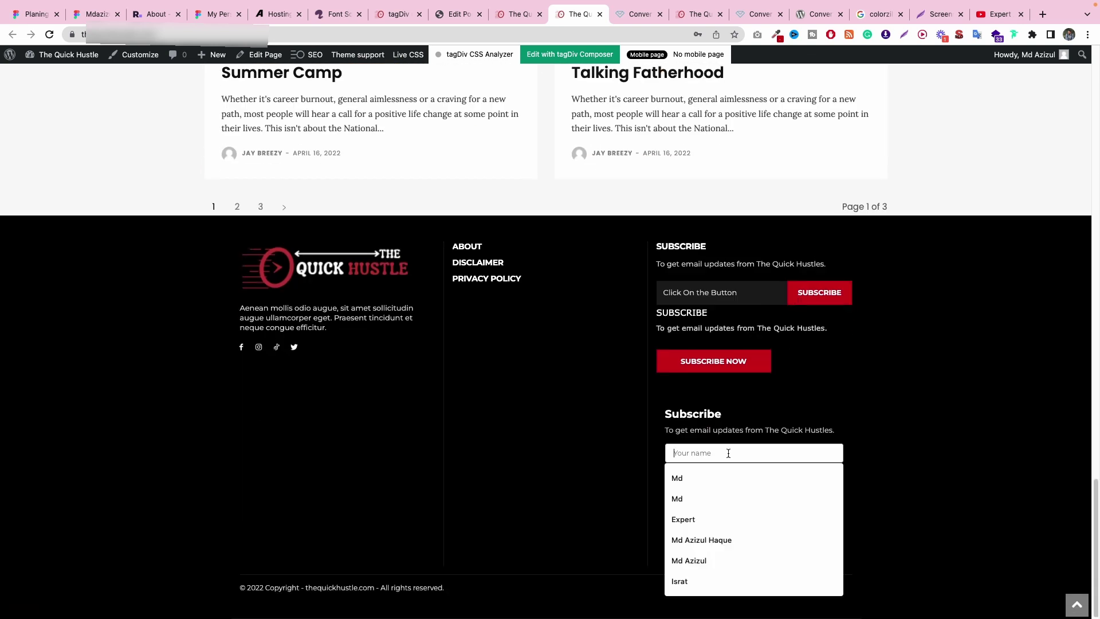
click(700, 477)
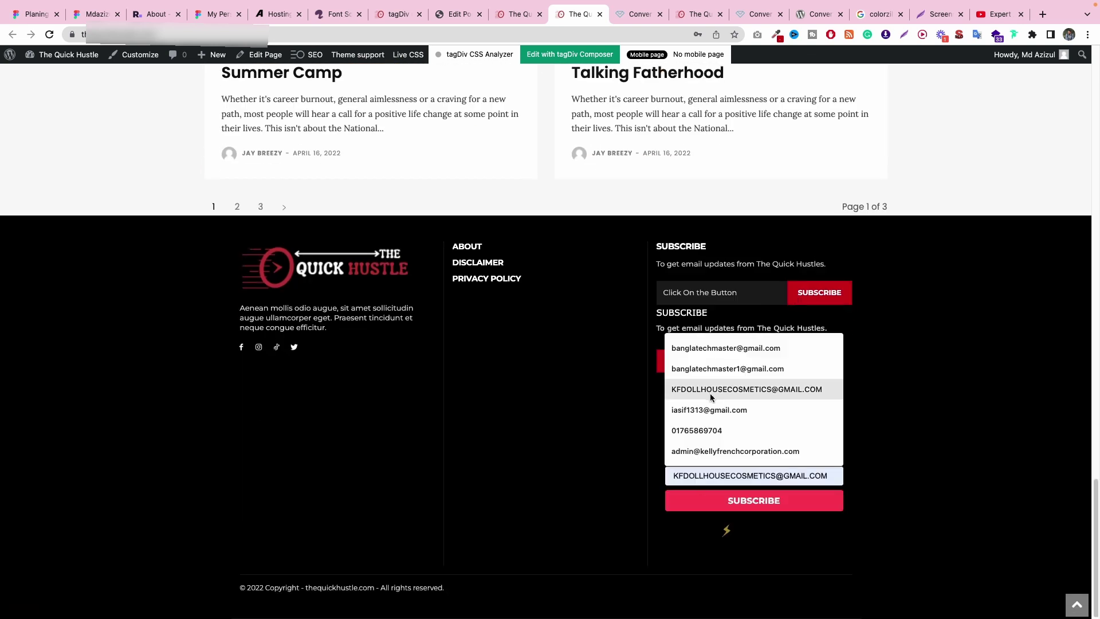
click(726, 348)
click(726, 501)
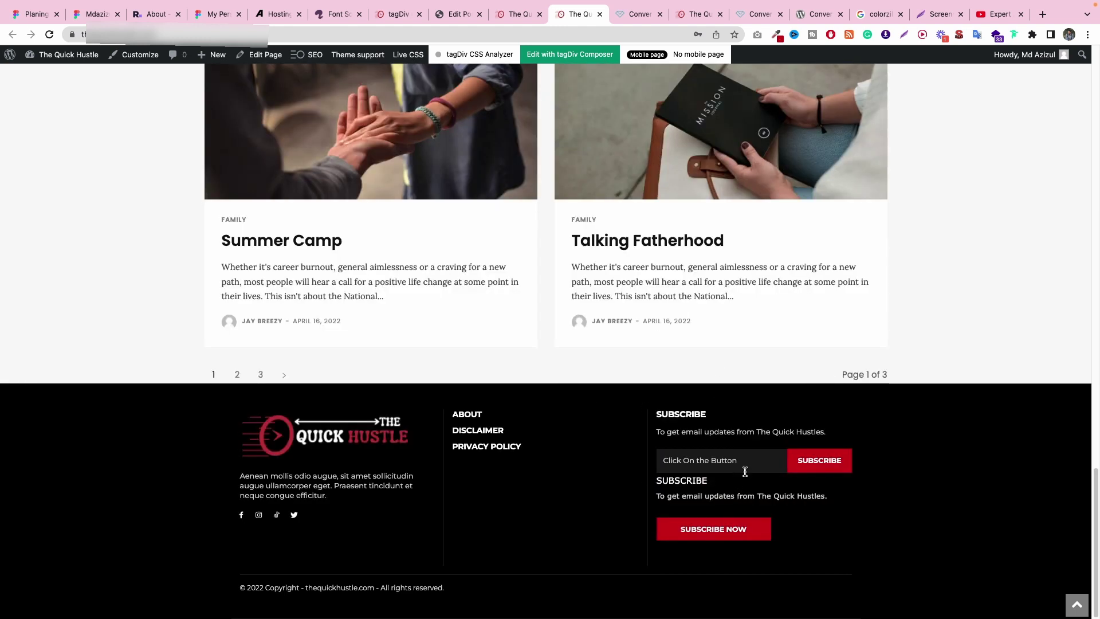
click(50, 34)
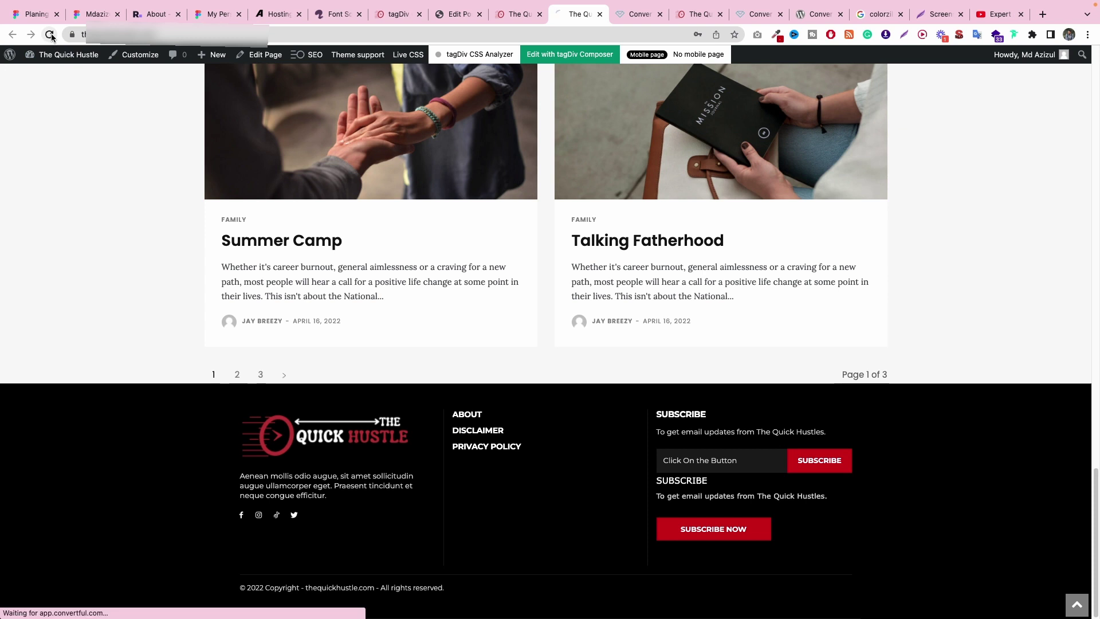
scroll(820, 332, down, 3)
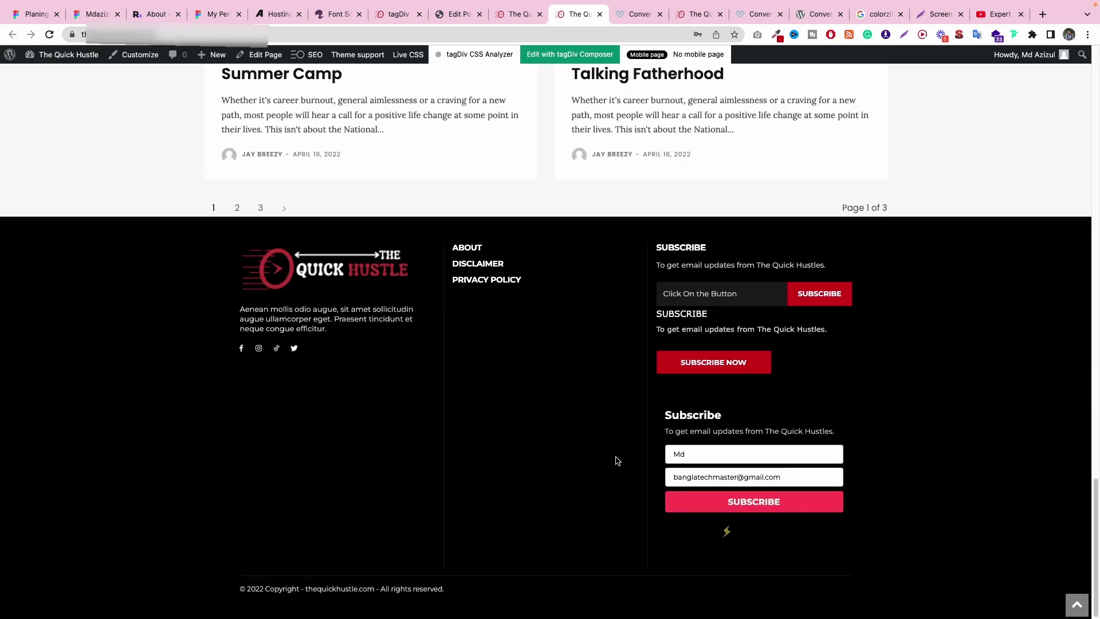
Step: Leave the Convertful widget editor and open the site's subscriber list to check the test signup
click(641, 16)
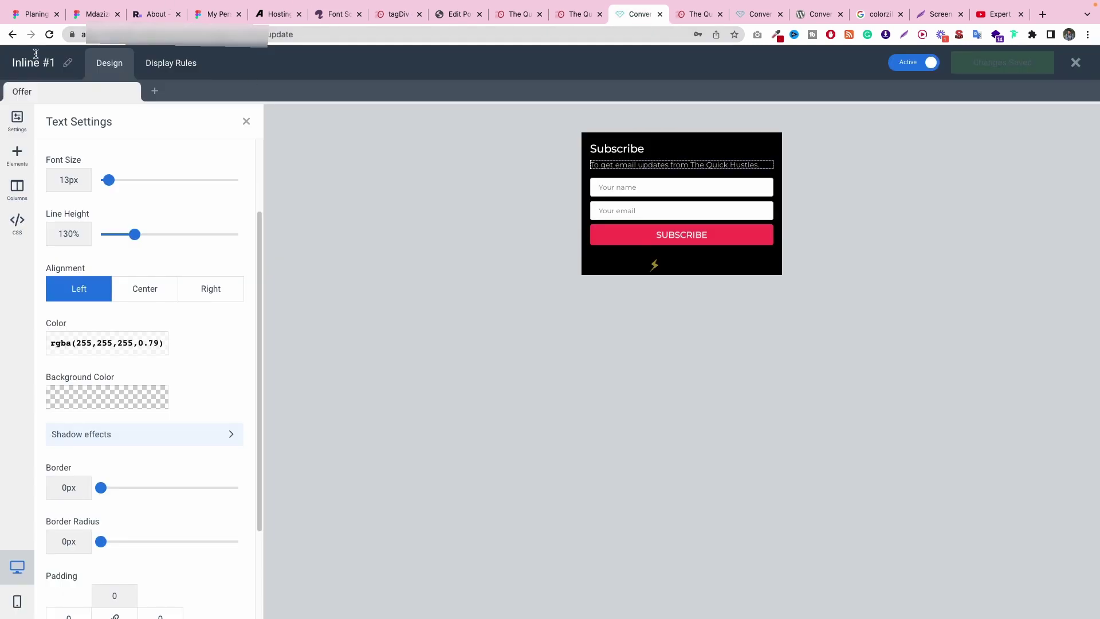
click(12, 35)
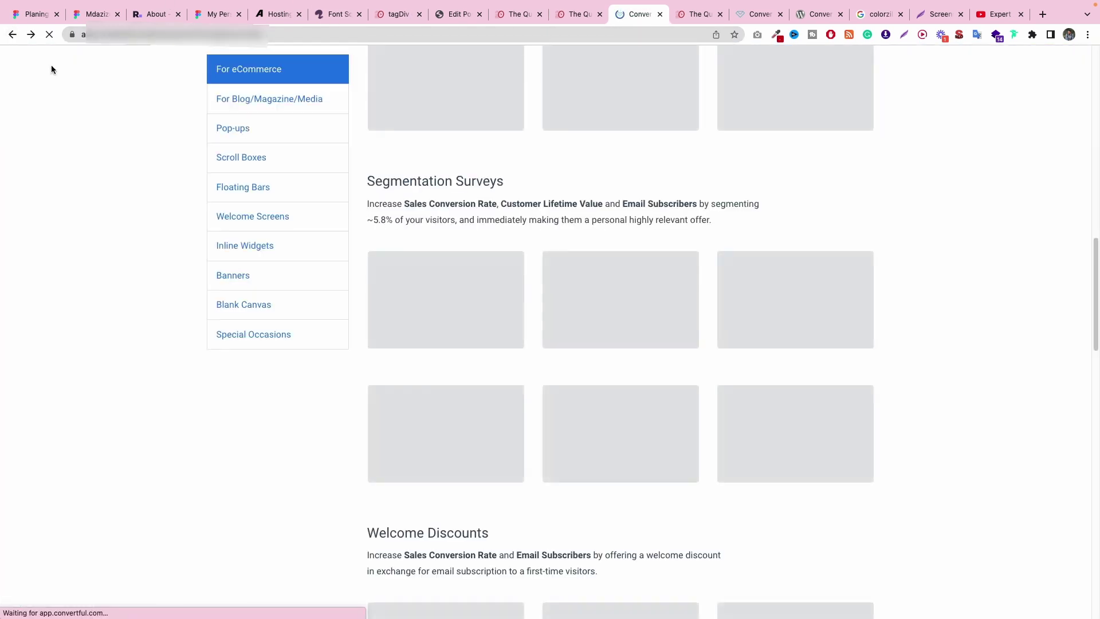
scroll(361, 89, up, 20)
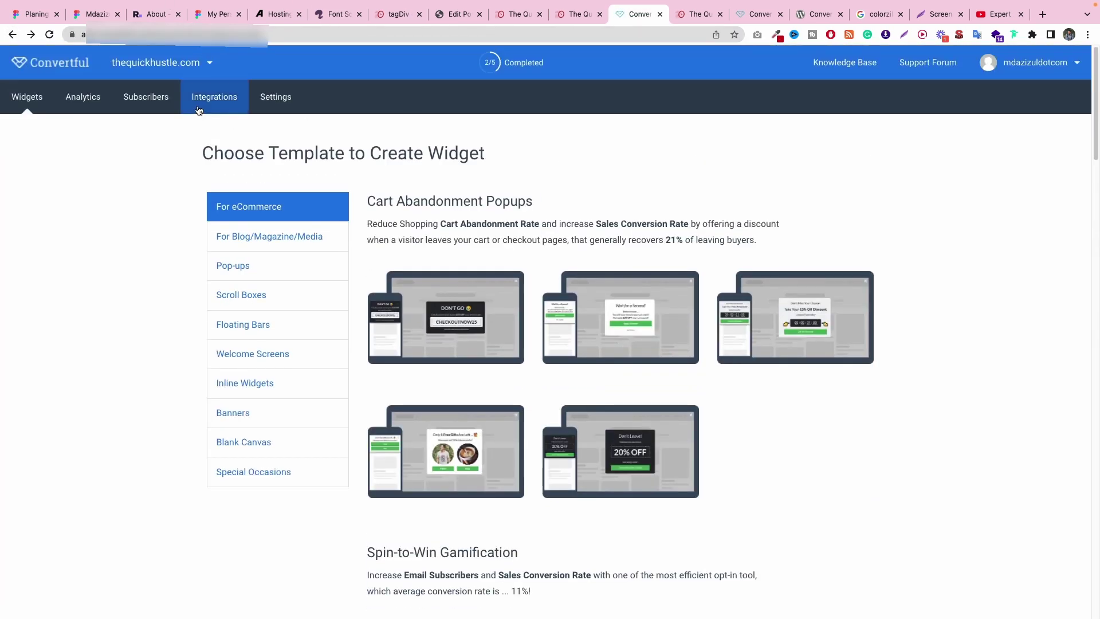
click(199, 110)
click(163, 103)
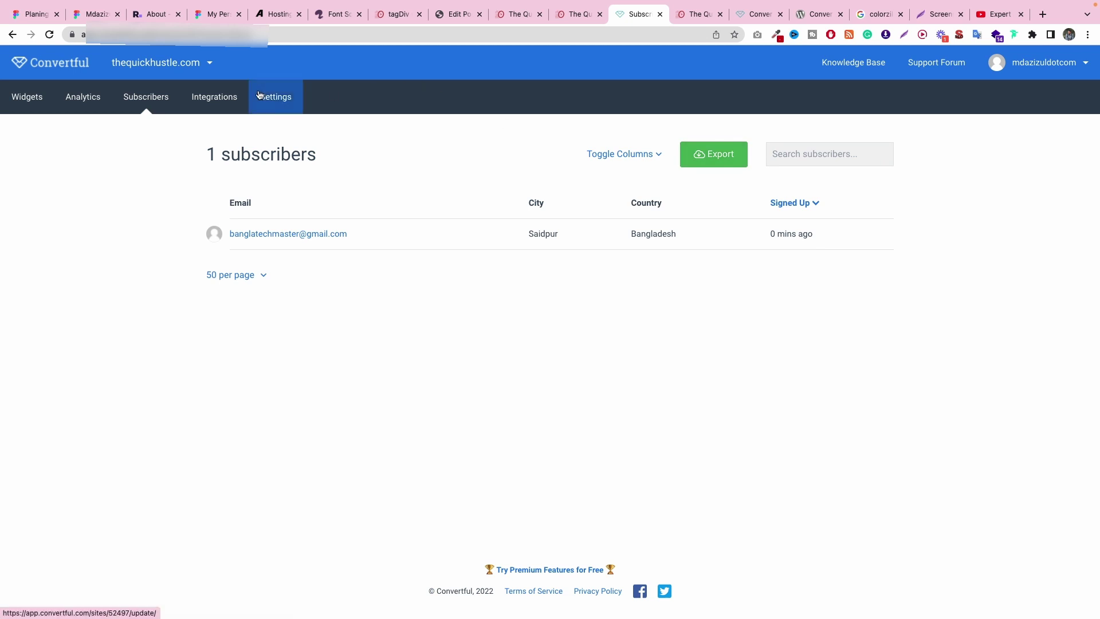
Step: Start a new Mailchimp integration in Convertful, compare both connection methods and choose Account Login
click(228, 104)
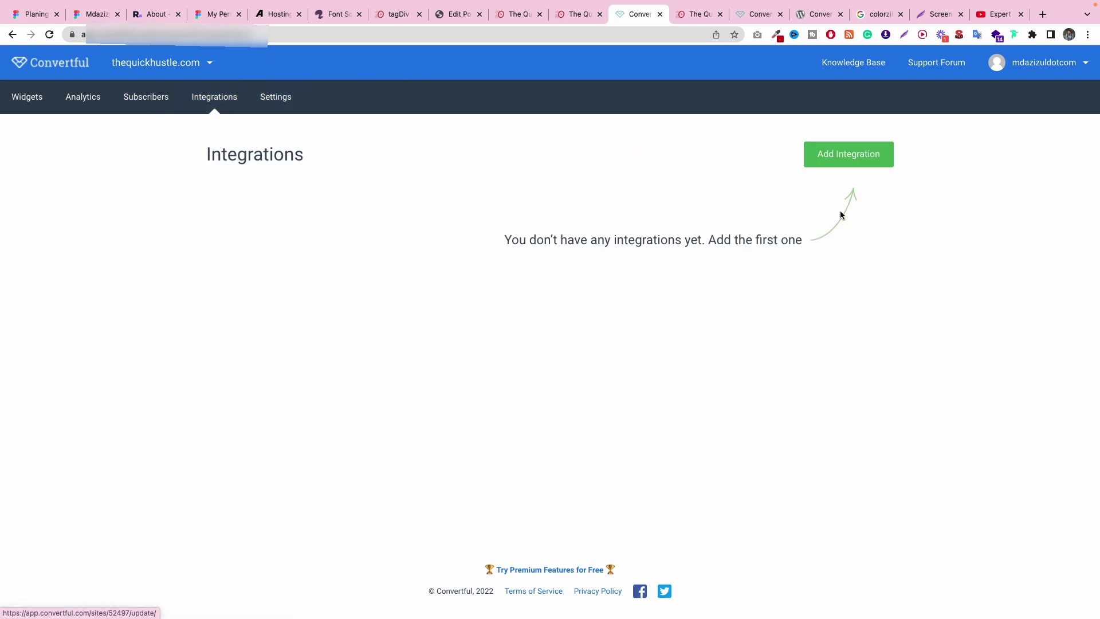
click(841, 165)
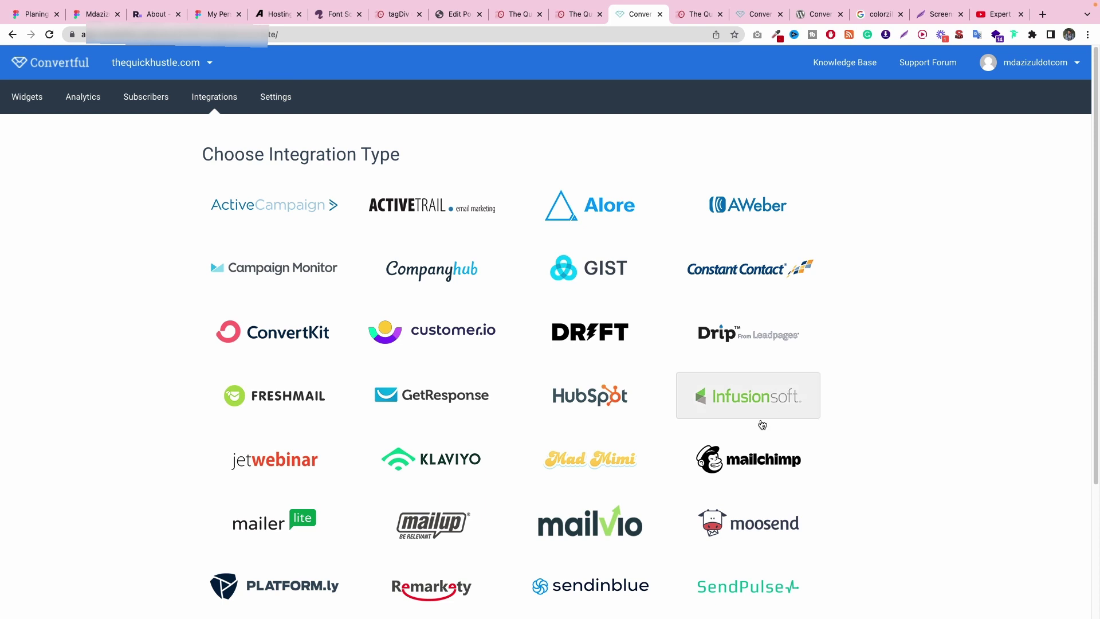
click(733, 455)
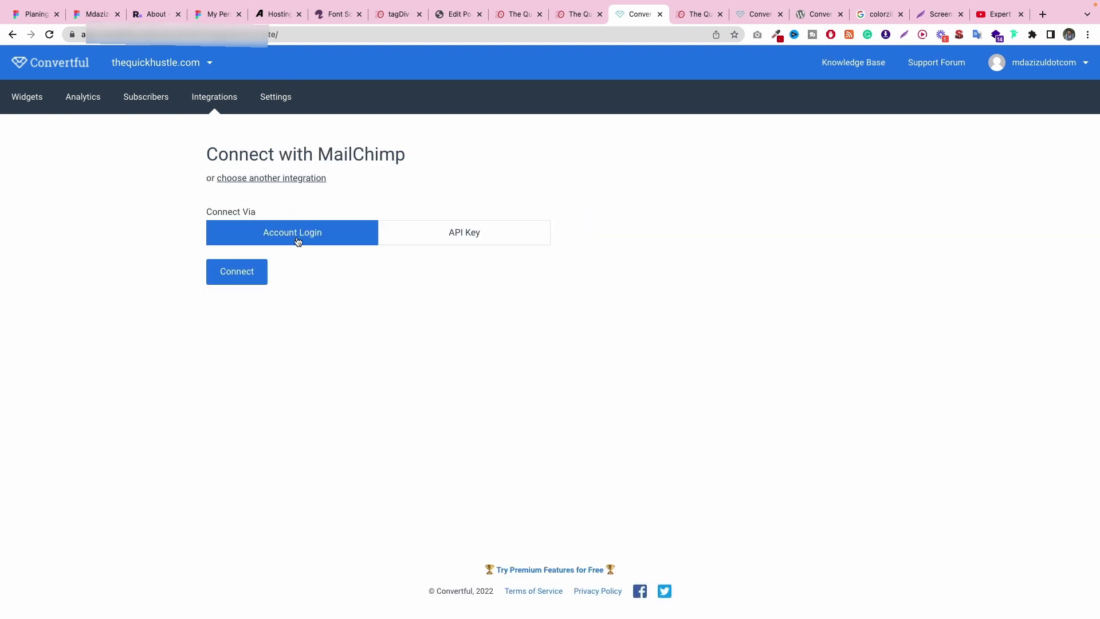
click(471, 236)
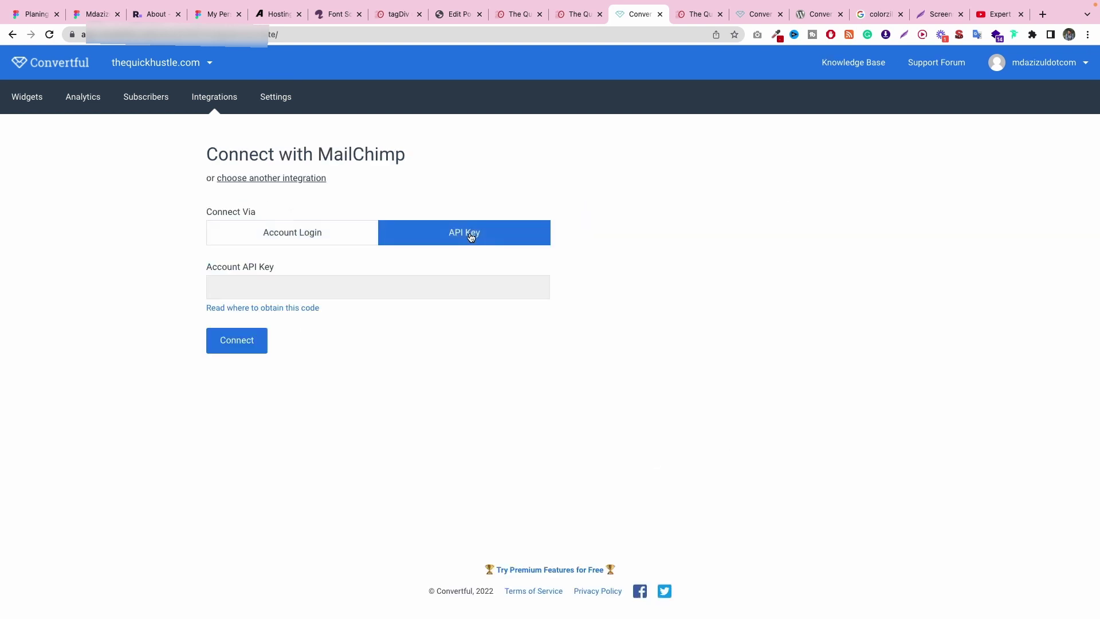
click(316, 237)
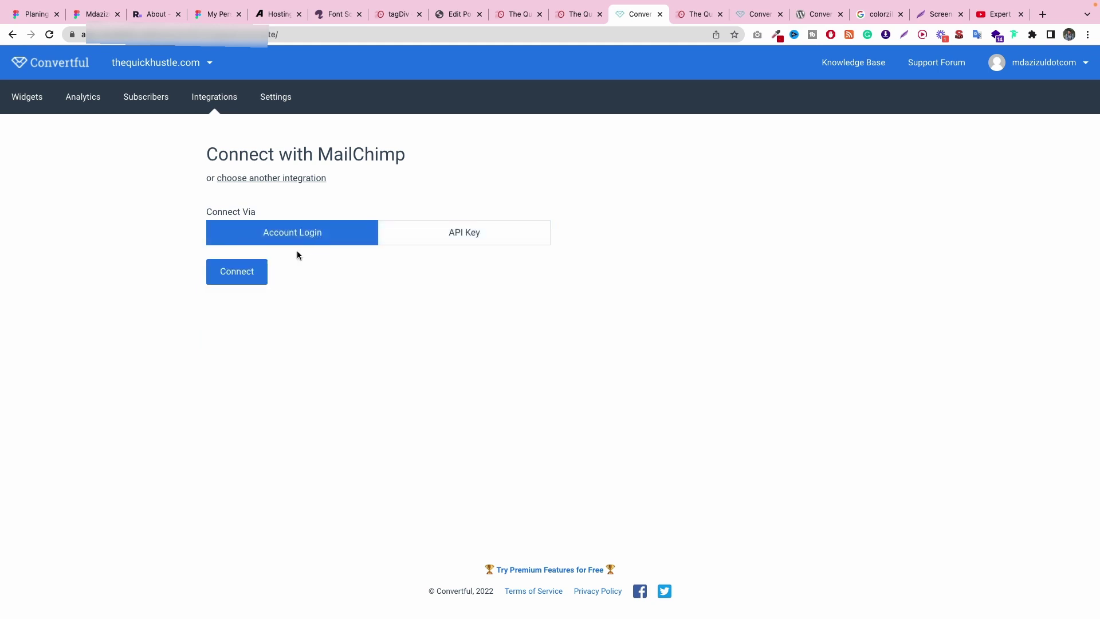
Step: Connect to Mailchimp, log in with the prefilled username and password, and close the authorization page without allowing access
click(254, 274)
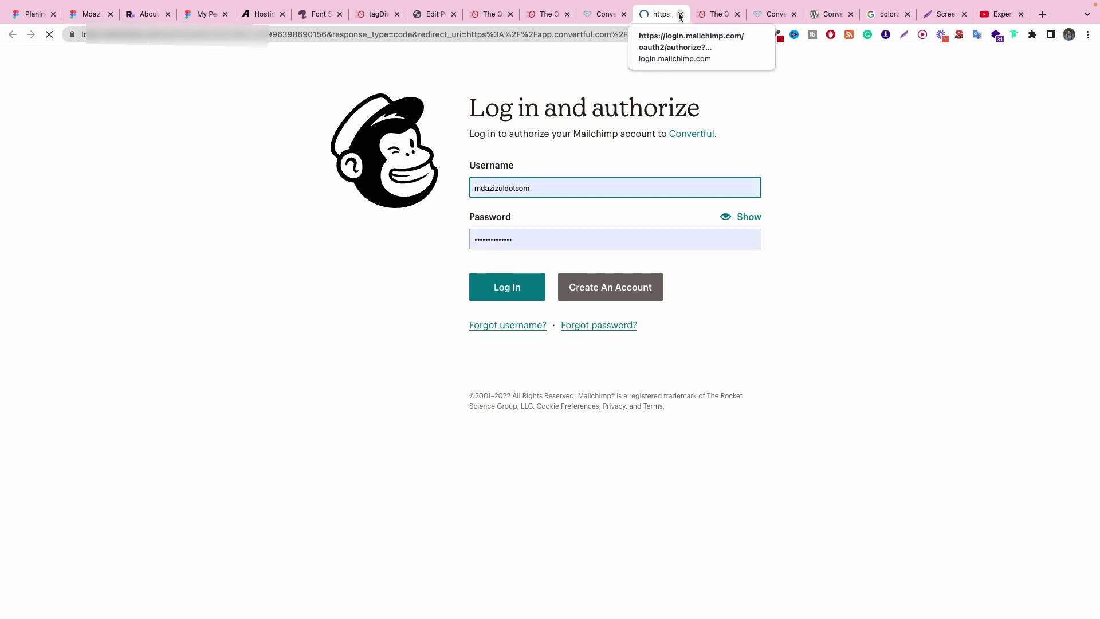
click(509, 289)
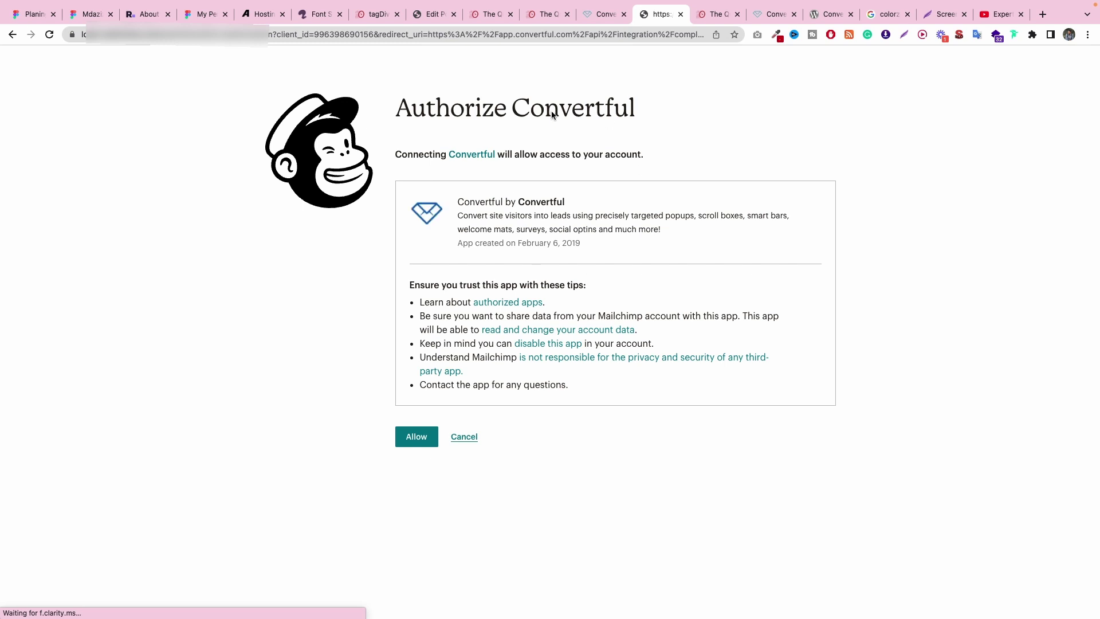
click(680, 15)
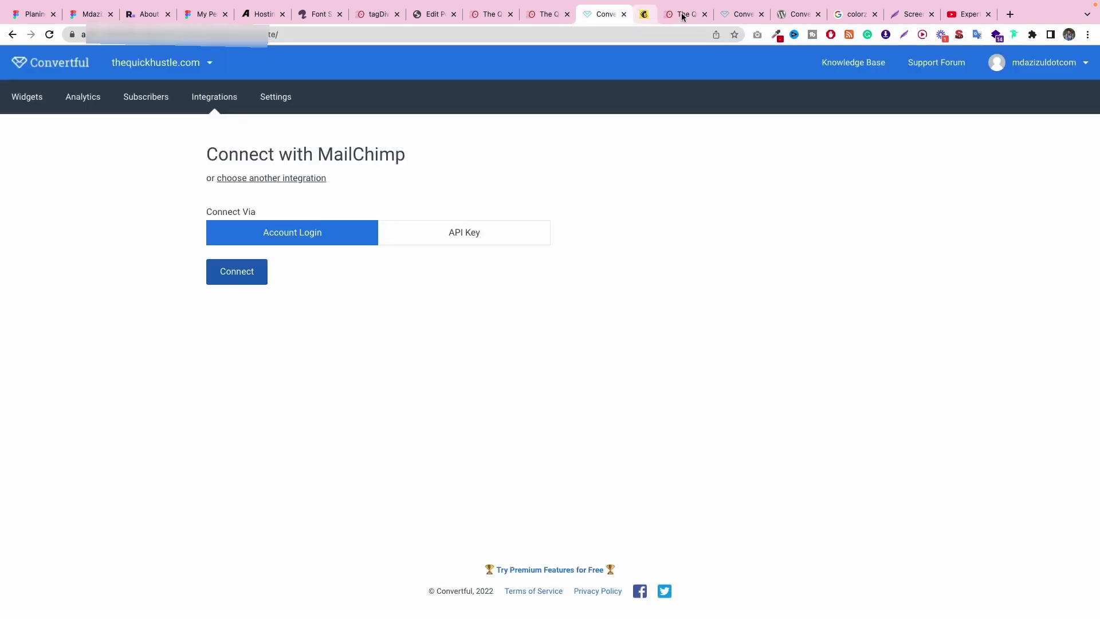
Step: Look through Convertful's analytics, widget, integration and subscriber pages, ending on the widgets list
click(100, 99)
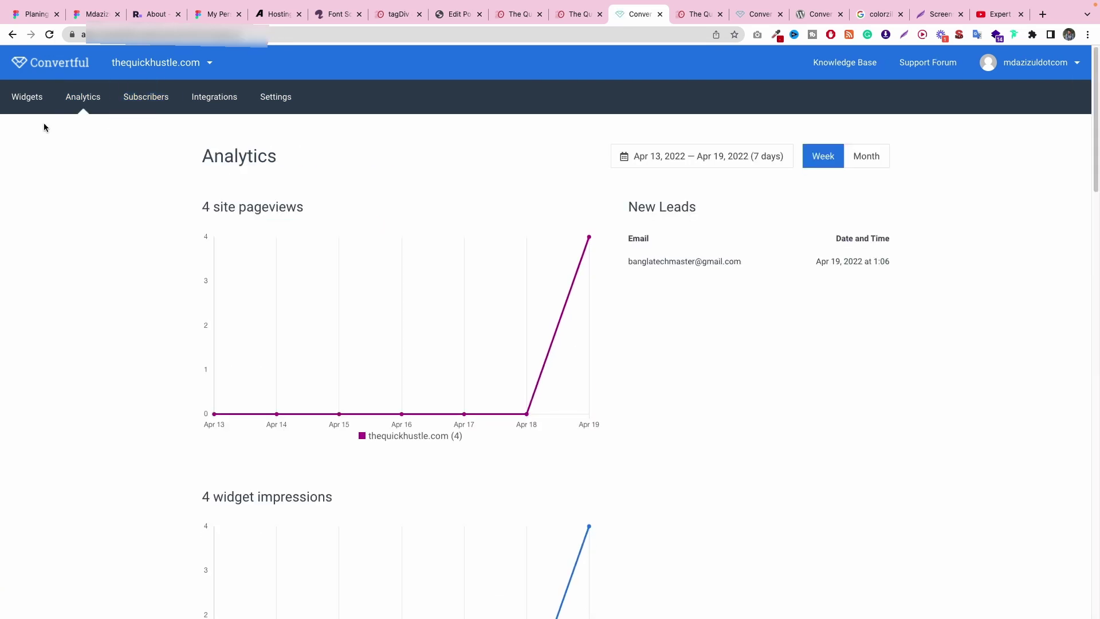
click(19, 103)
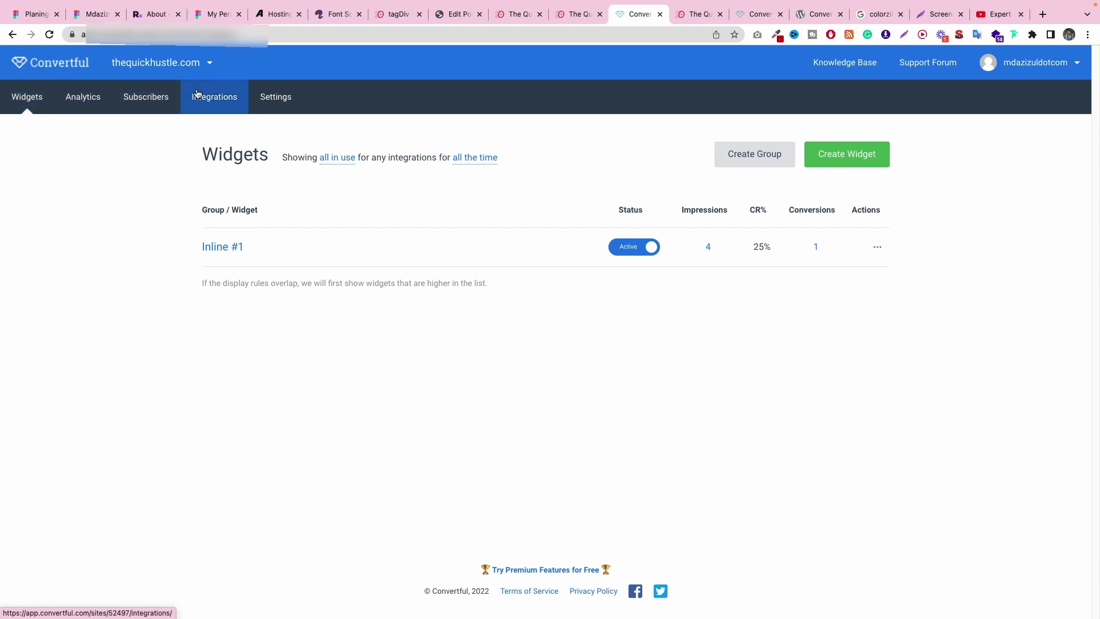
click(156, 99)
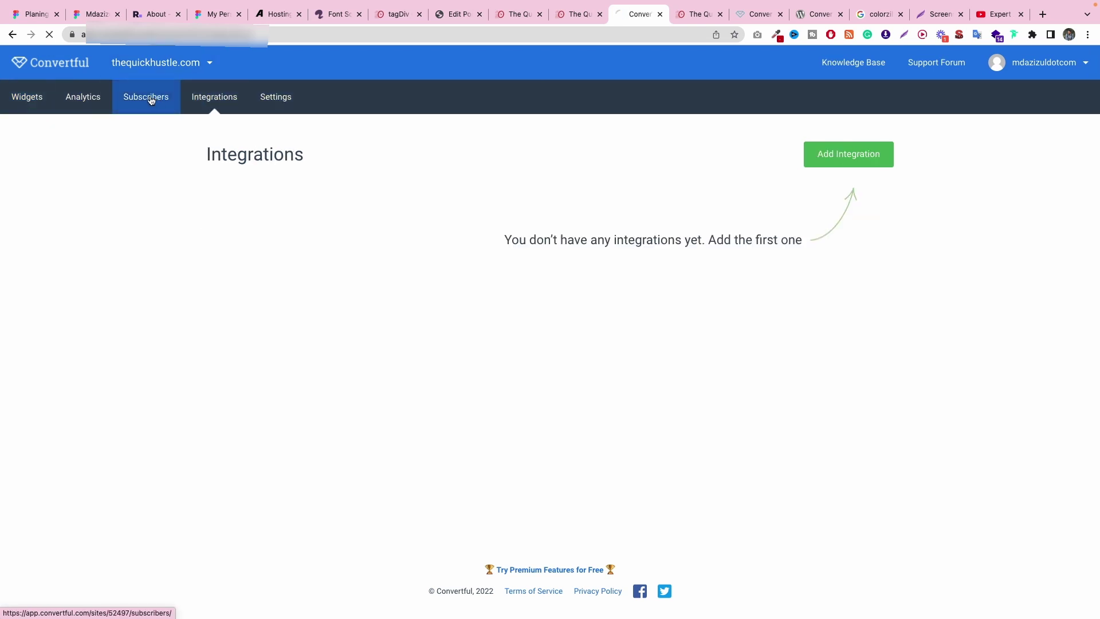
click(40, 102)
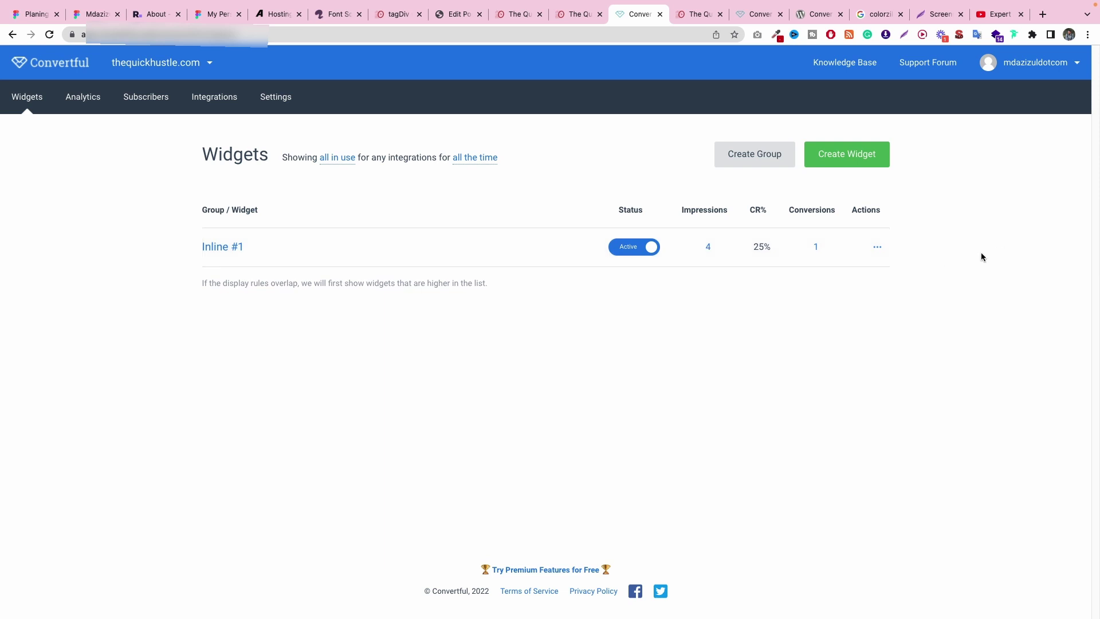
Step: Check which actions are available for the Inline #1 widget, and open the widget for editing
click(877, 248)
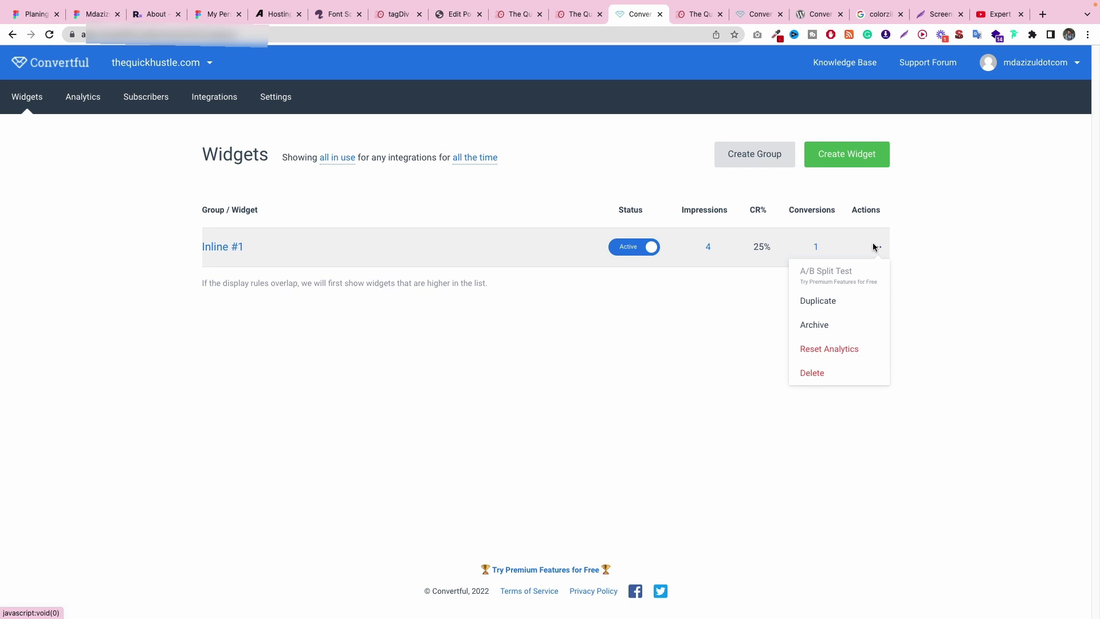
click(871, 249)
click(870, 252)
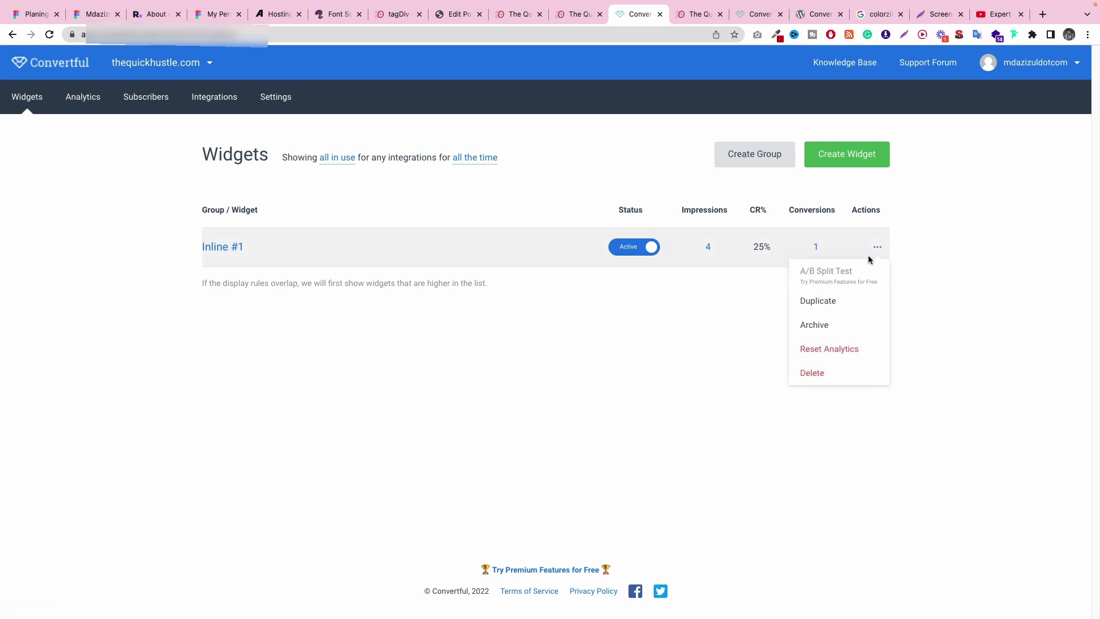
click(221, 251)
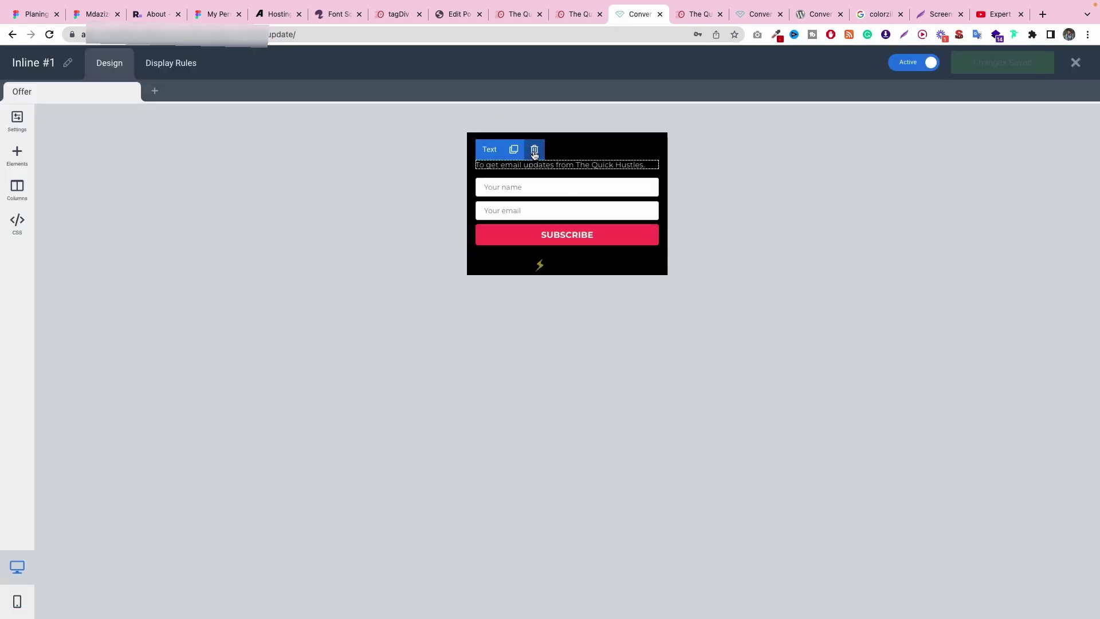
Step: Delete the description and heading text elements above the widget's form fields and save the changes
click(534, 150)
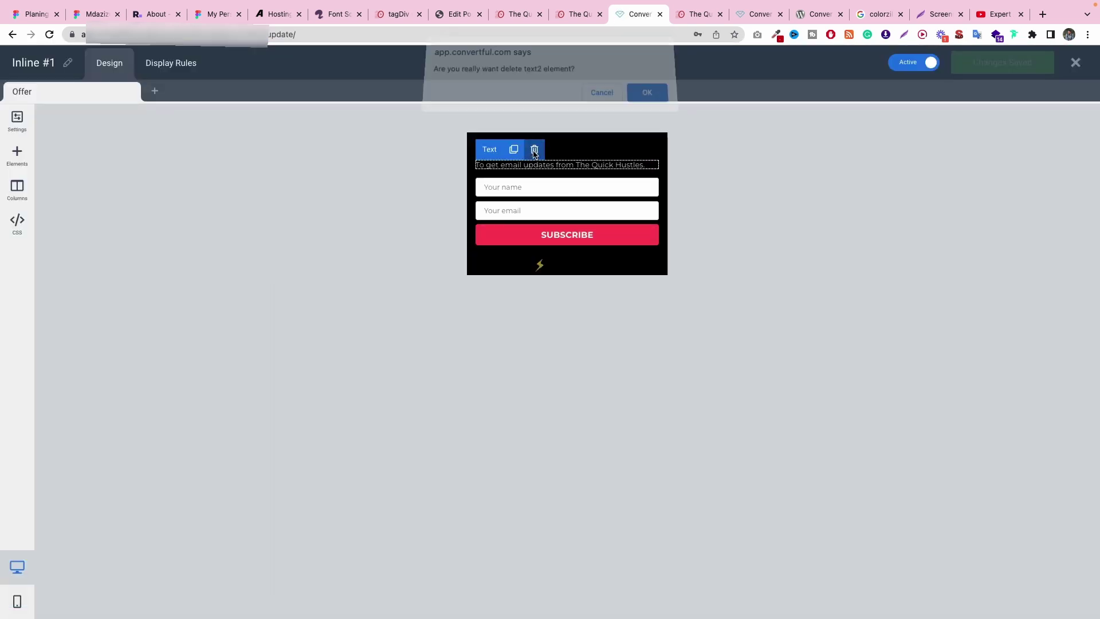
click(635, 101)
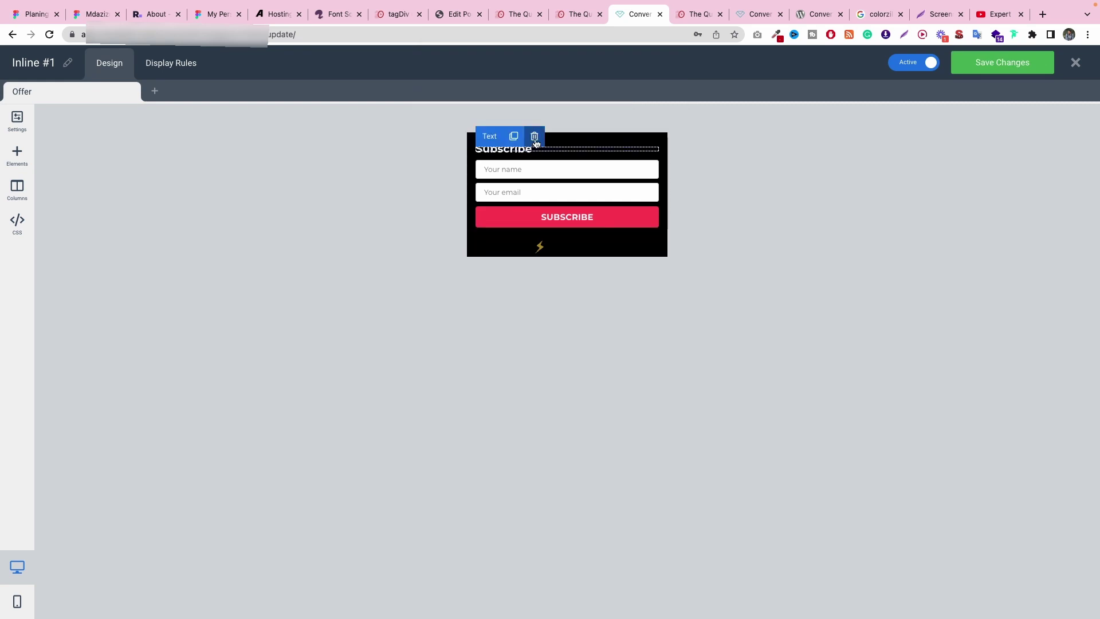
click(536, 141)
click(645, 100)
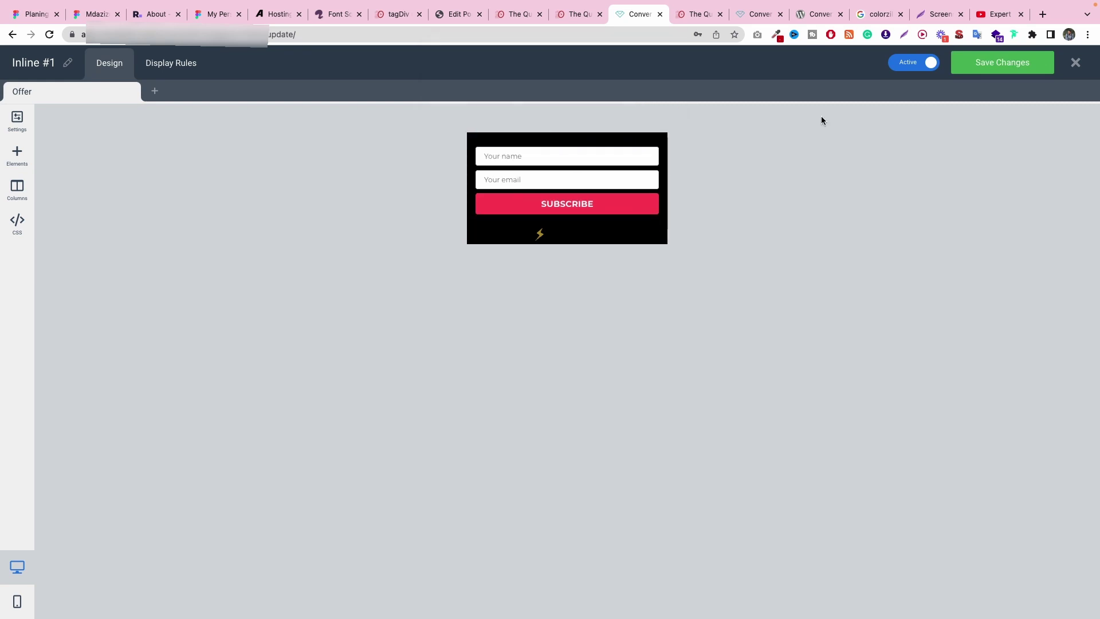
click(1007, 66)
Step: Return to the tagDiv footer editor, close the WP Editor, and cut the embedded form code from the Newsletter element
click(452, 15)
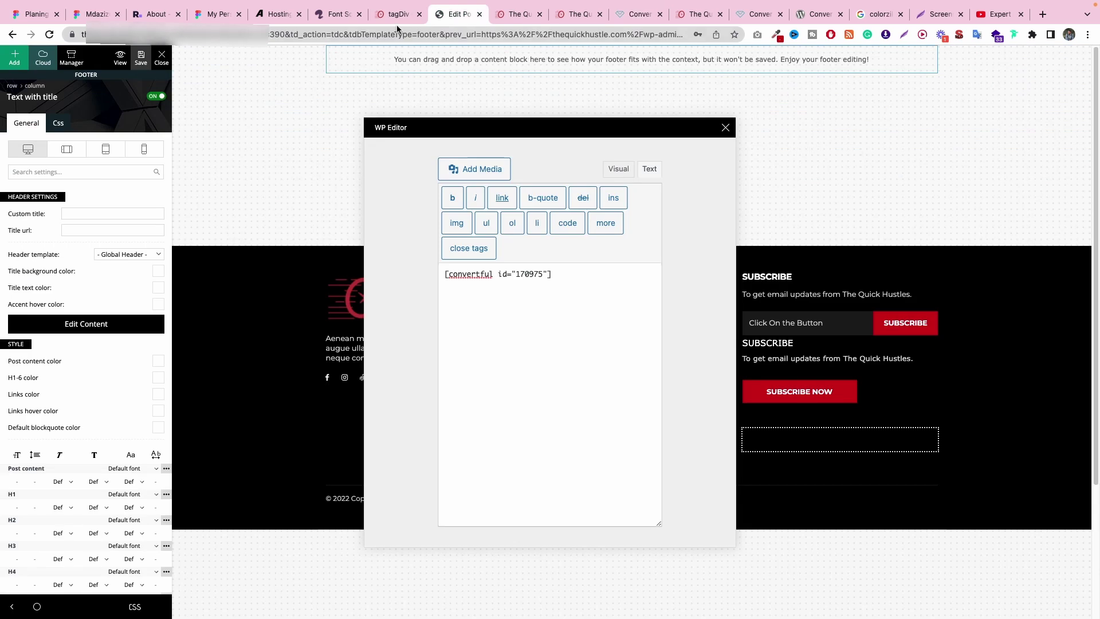
click(725, 127)
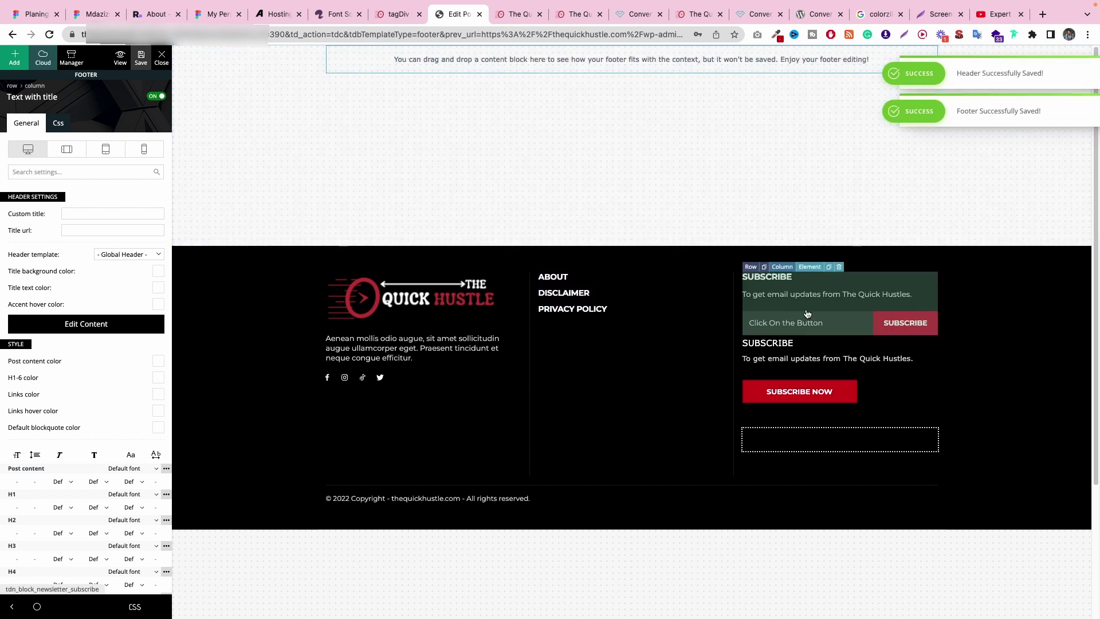
click(903, 302)
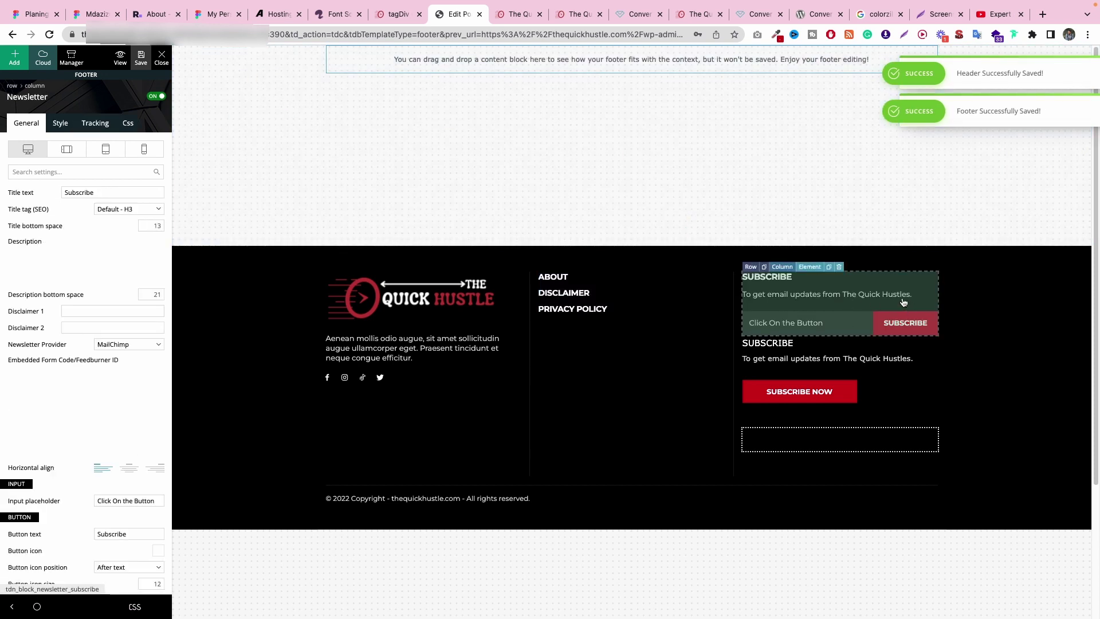
triple_click(84, 395)
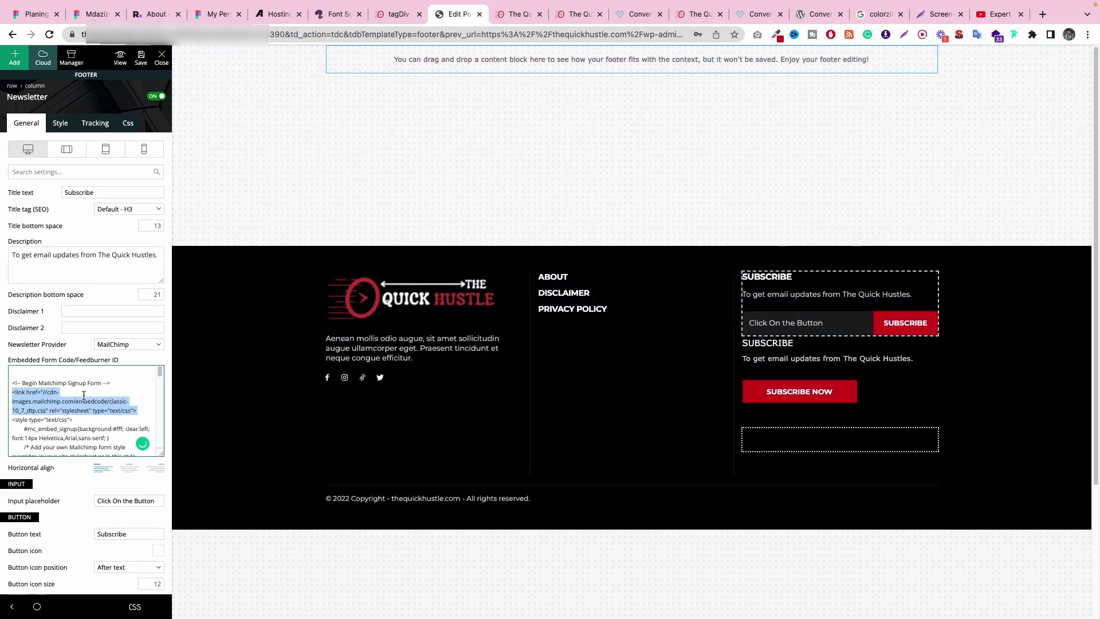
key(ctrl+a)
key(ctrl+c)
key(BackSpace)
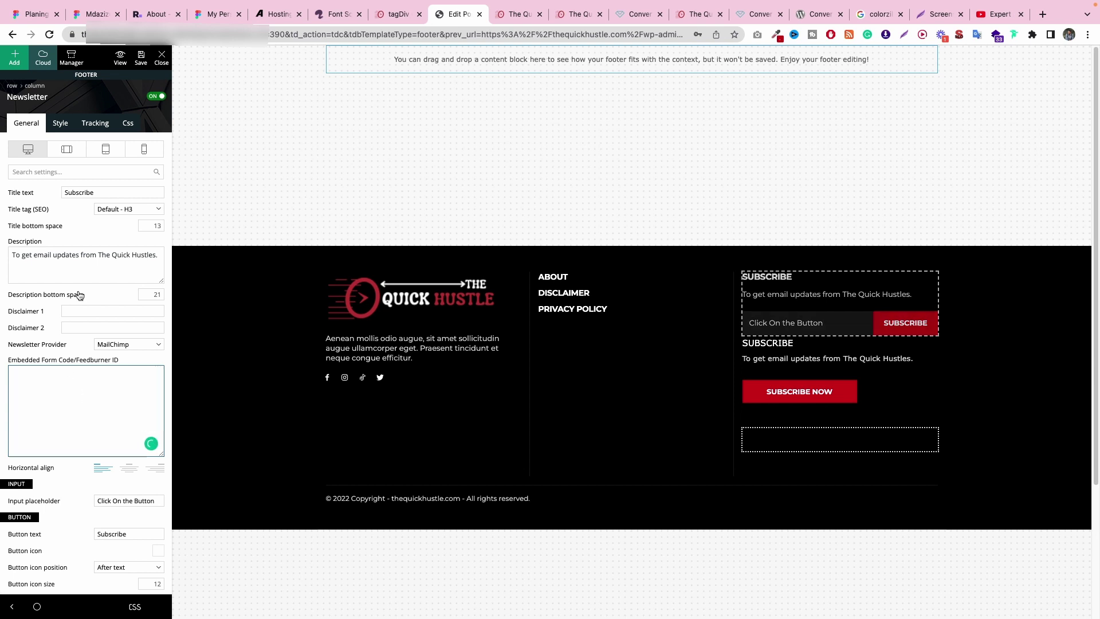
Step: Paste the Mailchimp form code back into the Newsletter element, and clear it again
click(95, 262)
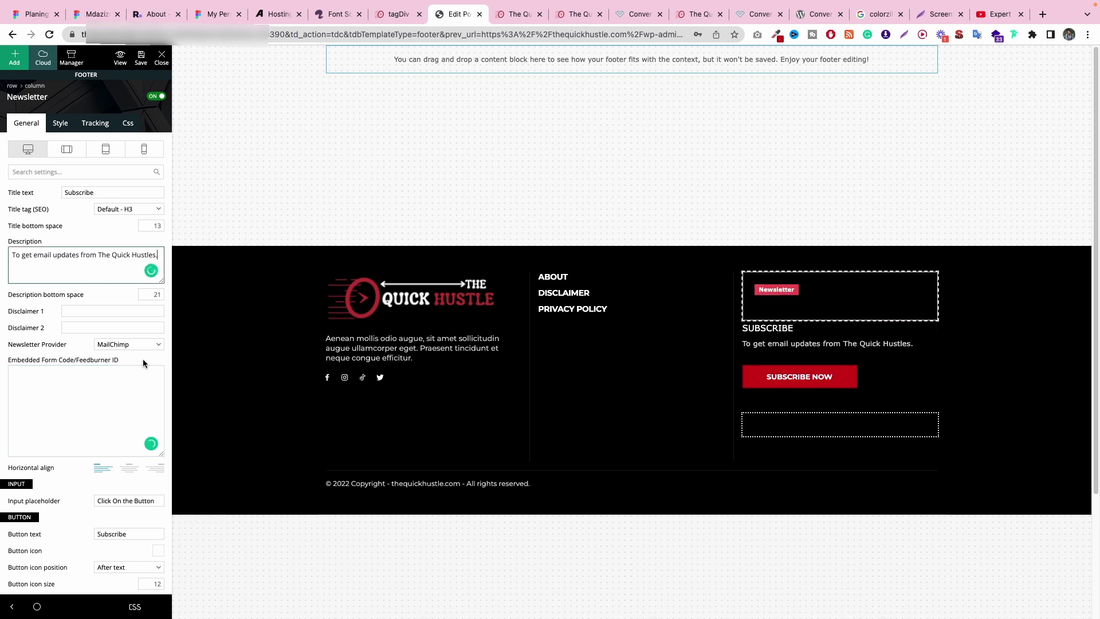
click(81, 391)
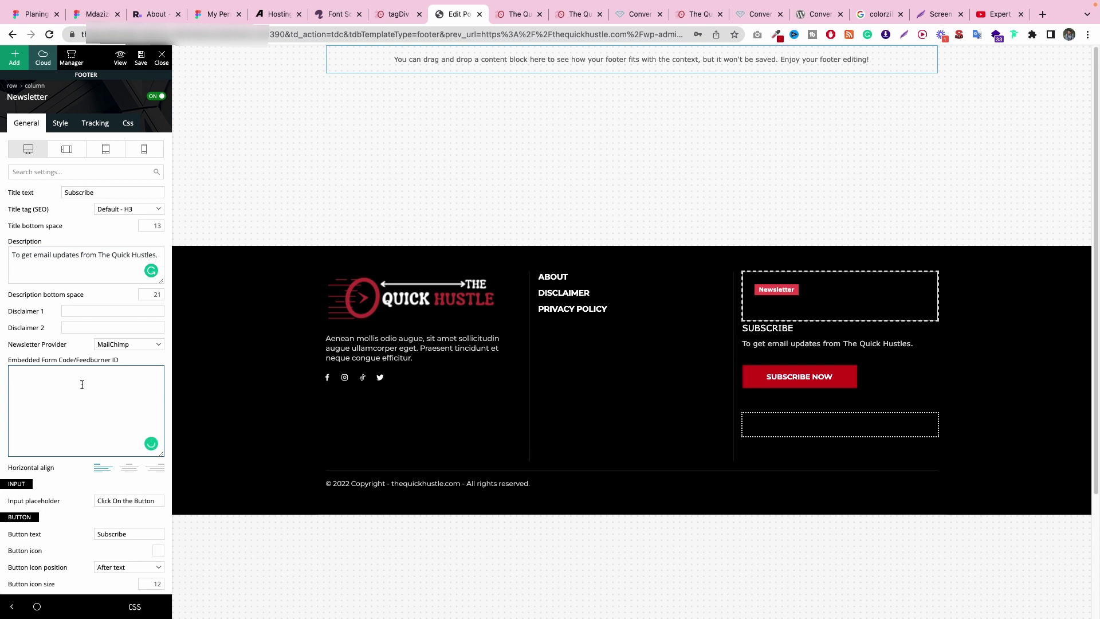
key(ctrl+v)
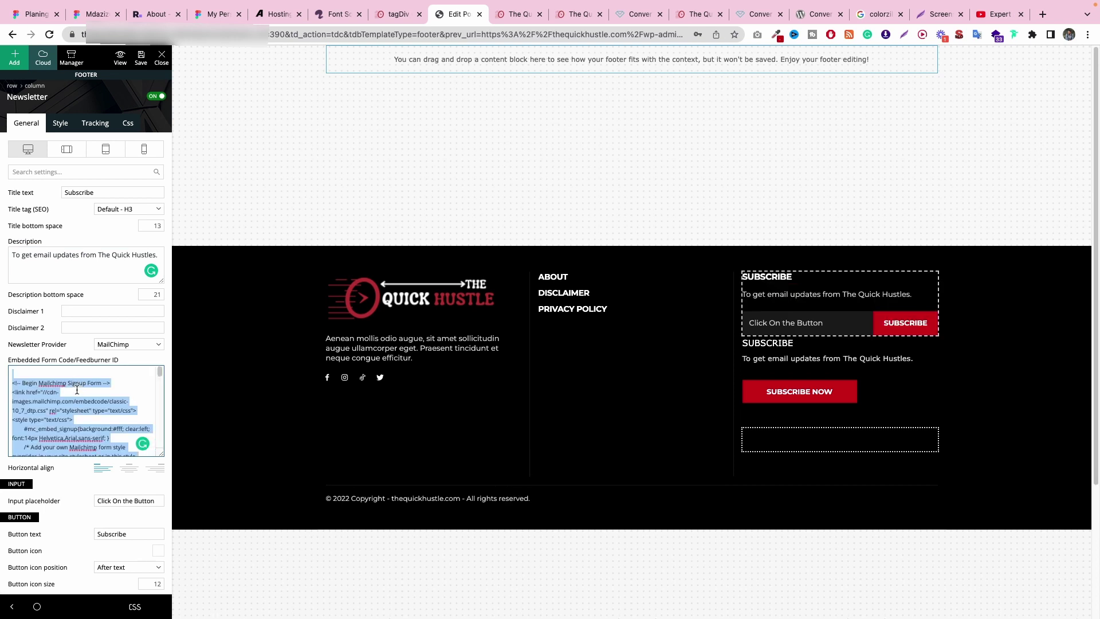
key(BackSpace)
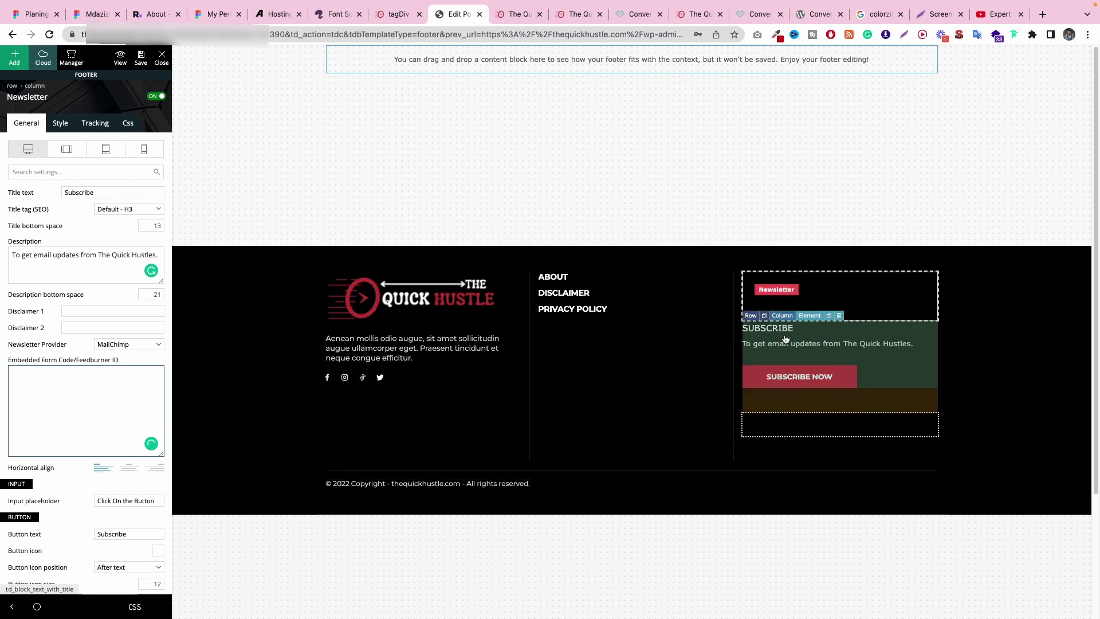
Step: Remove the Subscribe Now button code from the footer's Subscribe text block and delete the empty Newsletter element above it
click(837, 373)
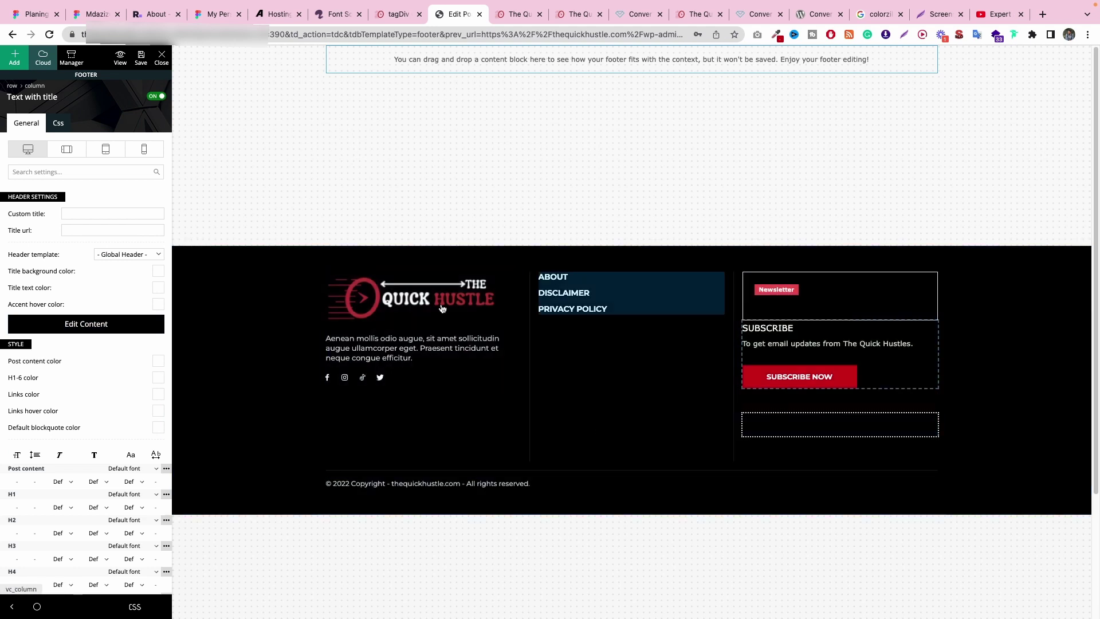
click(86, 324)
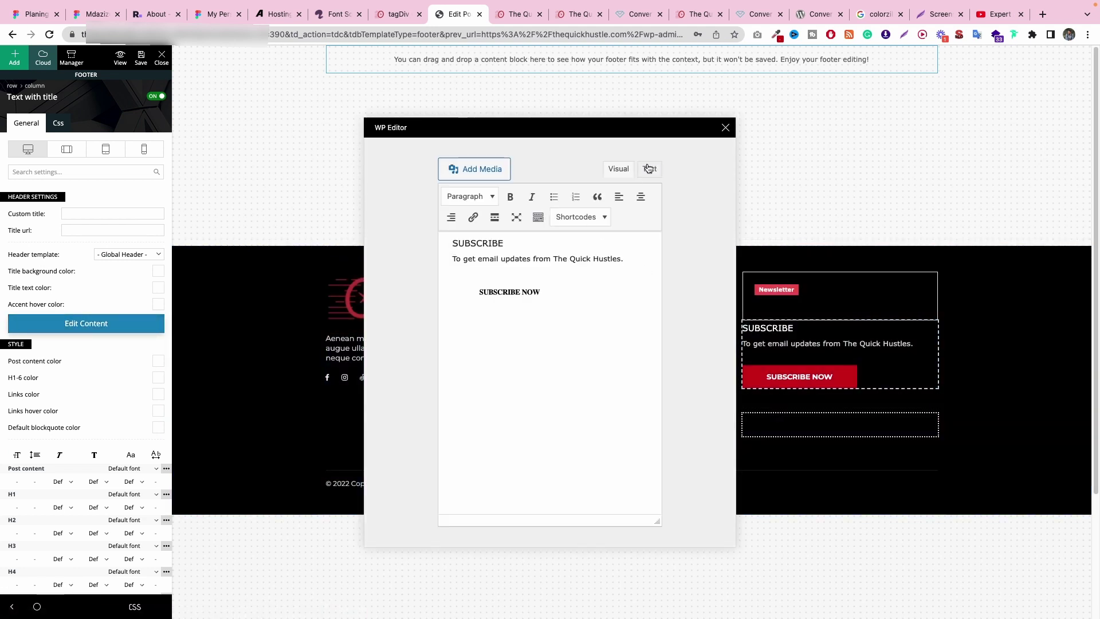
click(649, 169)
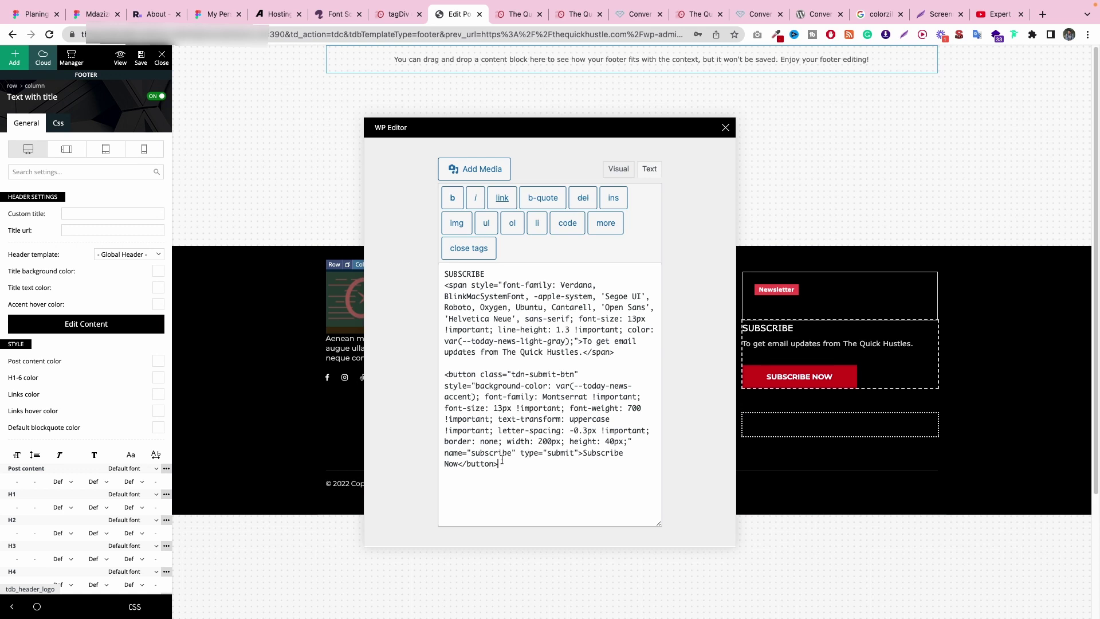
drag(500, 464, 443, 370)
key(BackSpace)
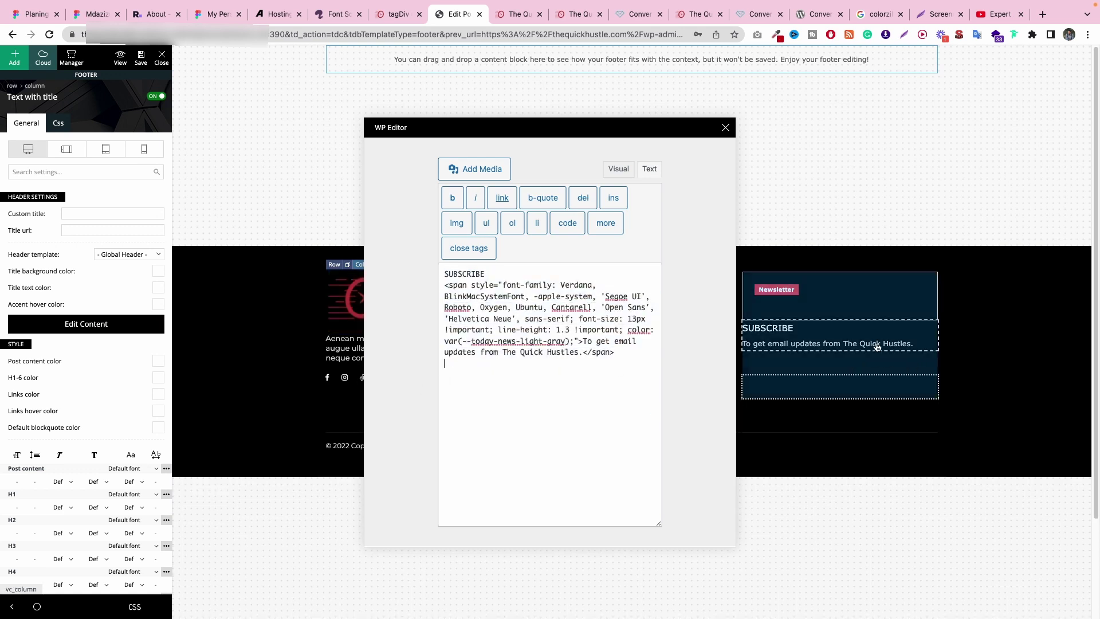
click(839, 267)
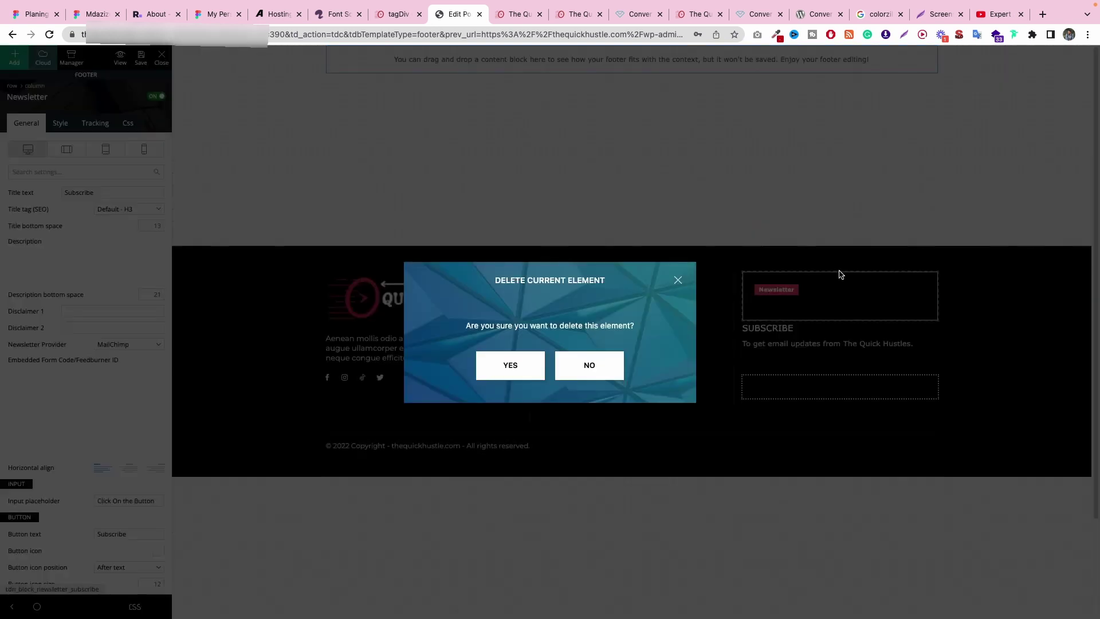
click(509, 368)
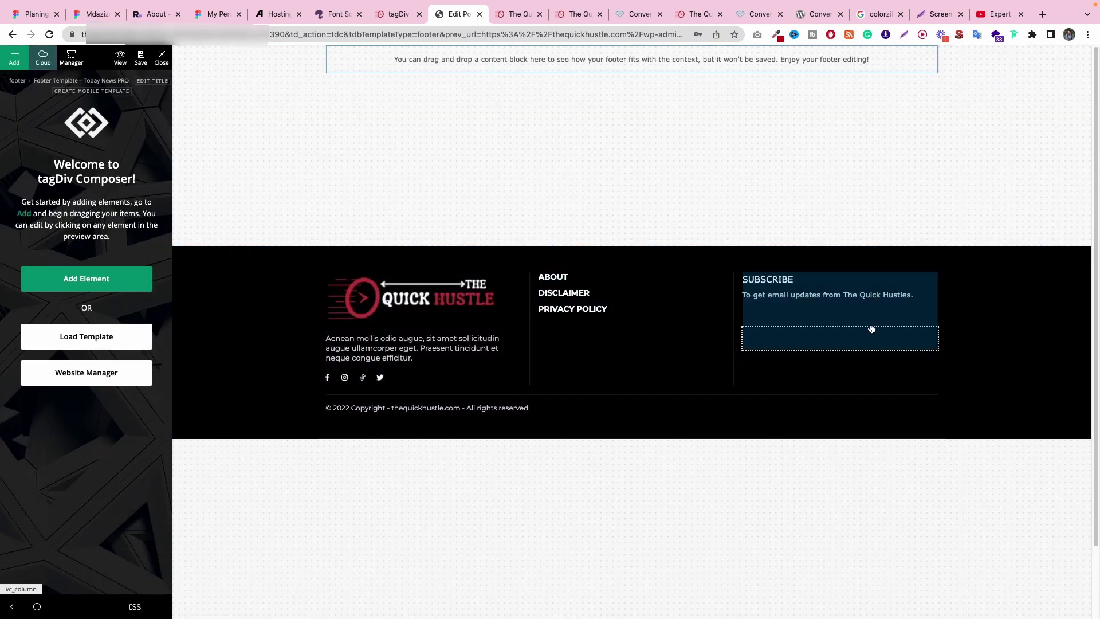
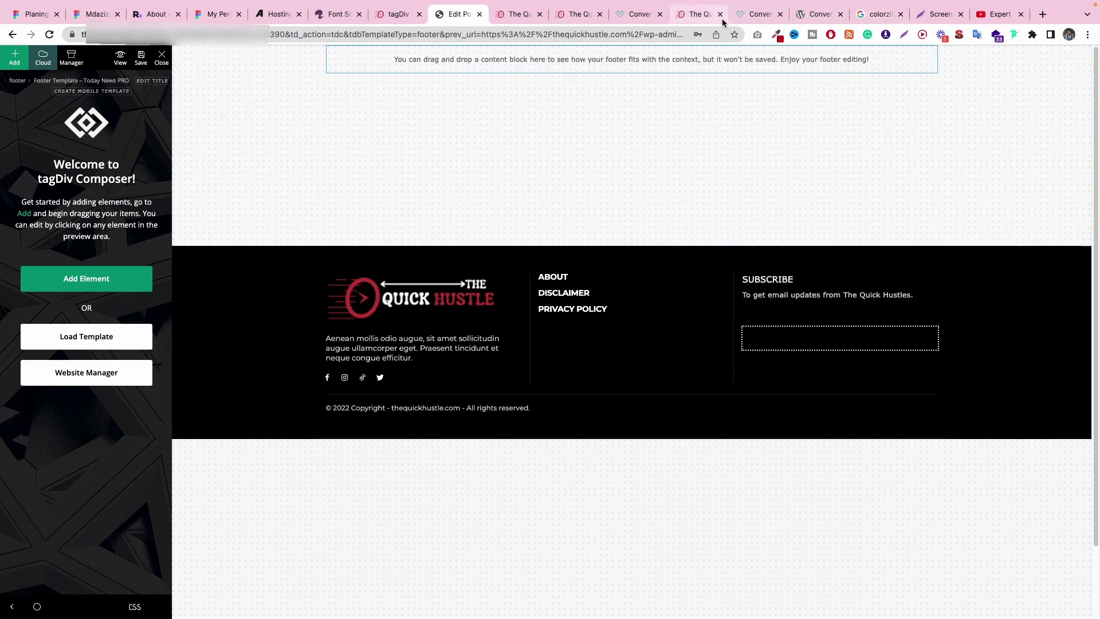
Step: Switch to Convertful to view the trimmed Inline #1 form, and return to the footer editor
click(758, 14)
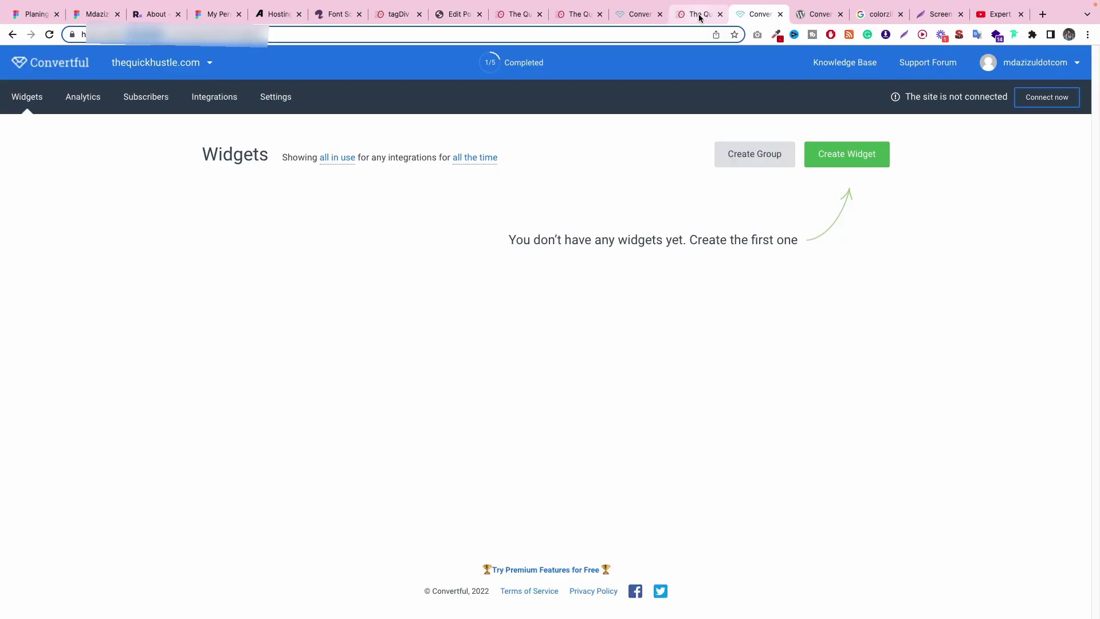
click(638, 14)
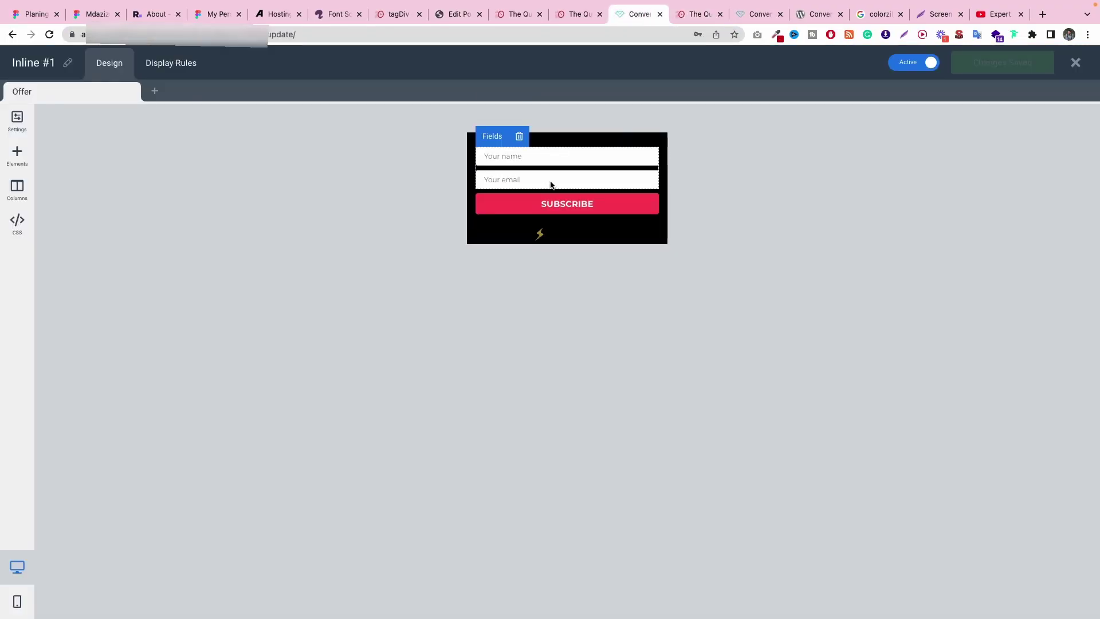
click(462, 16)
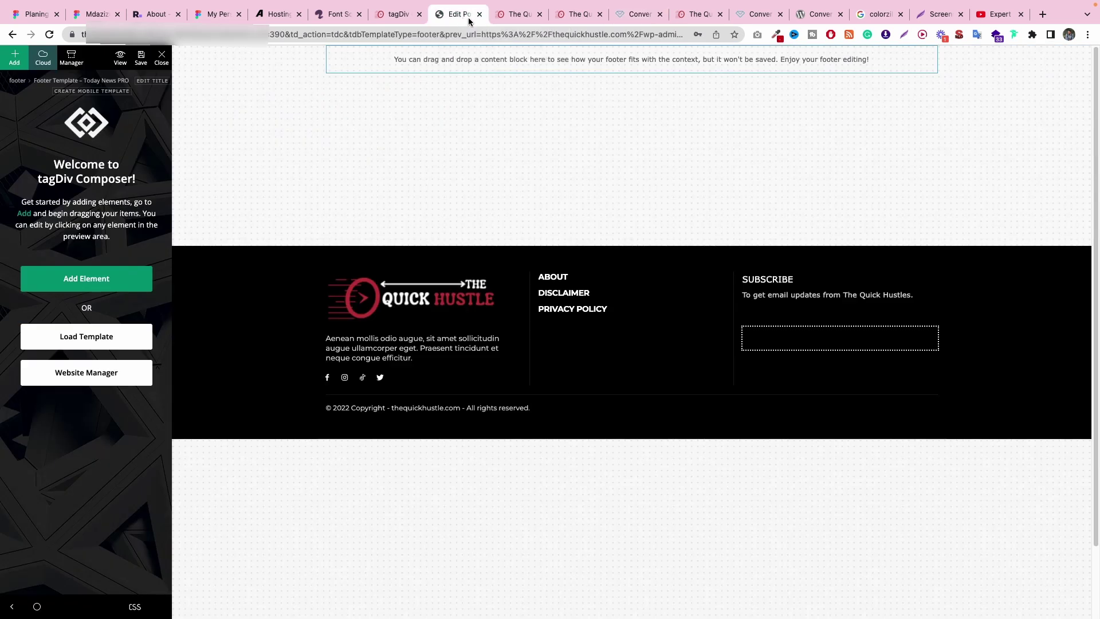
Step: In Inline #1's display rules, hide the widget if it was submitted in the last 90 days, and save the changes
click(639, 14)
click(171, 63)
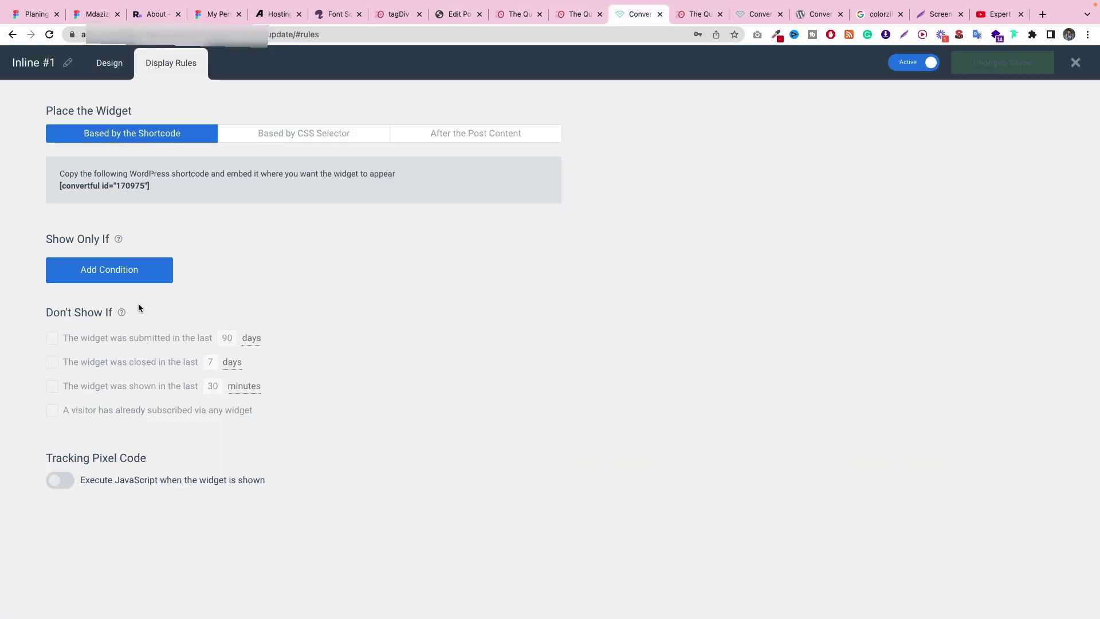
click(78, 279)
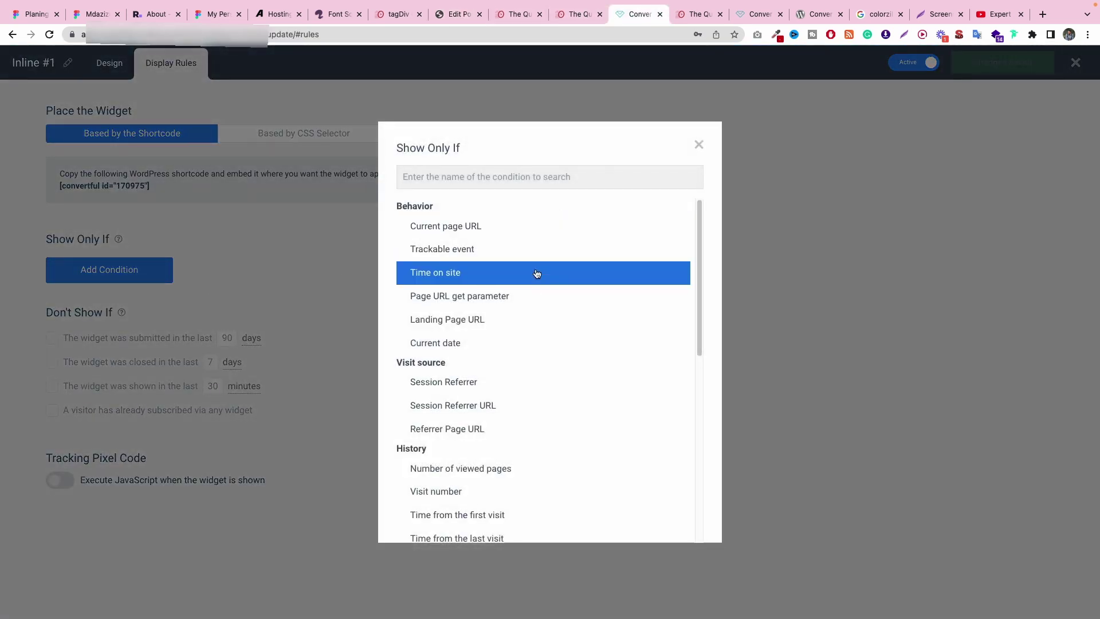
click(697, 146)
click(52, 338)
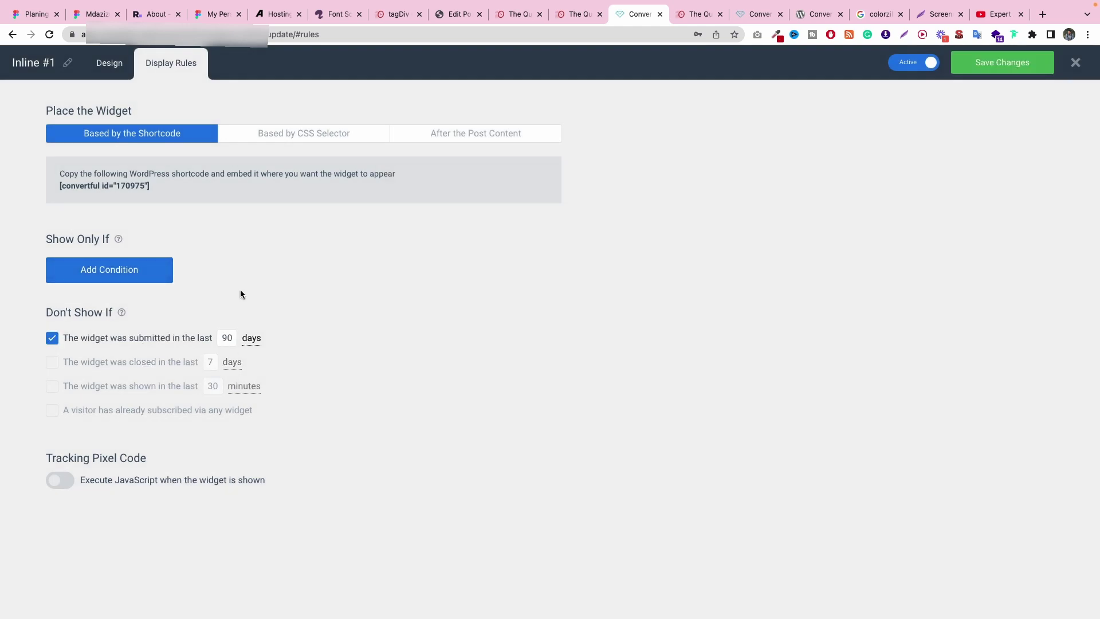
click(1002, 63)
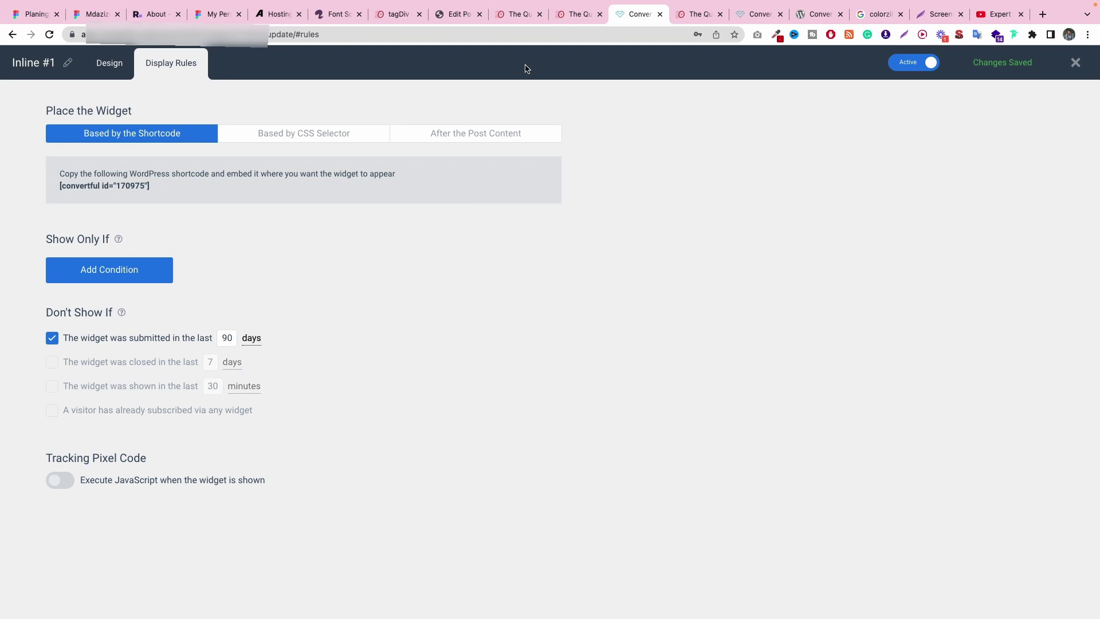
Step: On the live site's footer, compare the Convertful widget's Subscribe heading and description with the footer's own text block
click(559, 16)
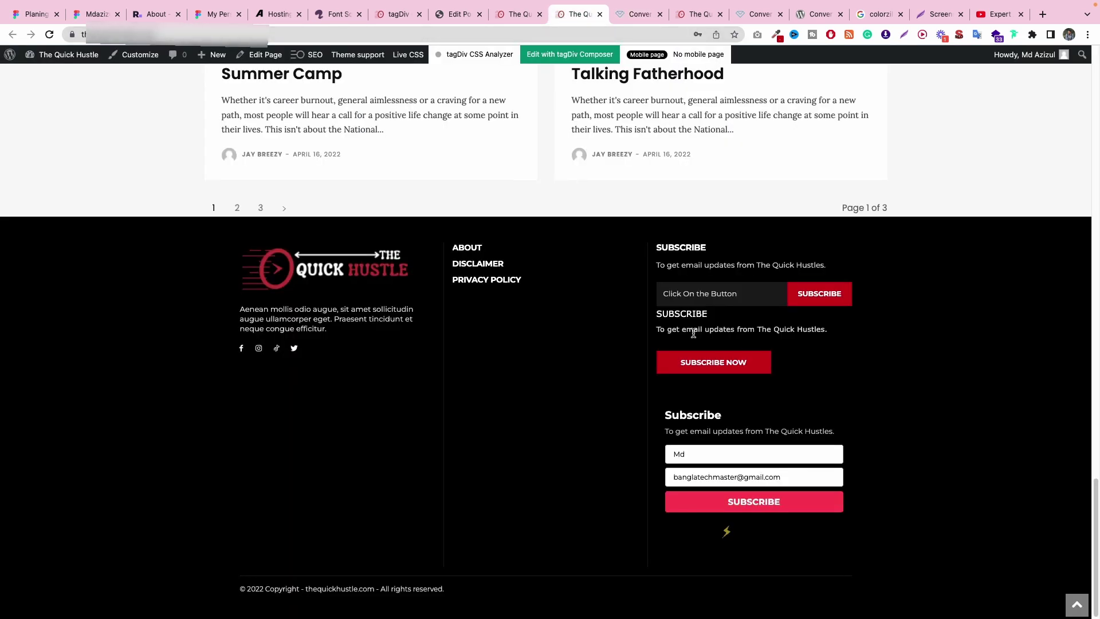
drag(666, 417, 840, 434)
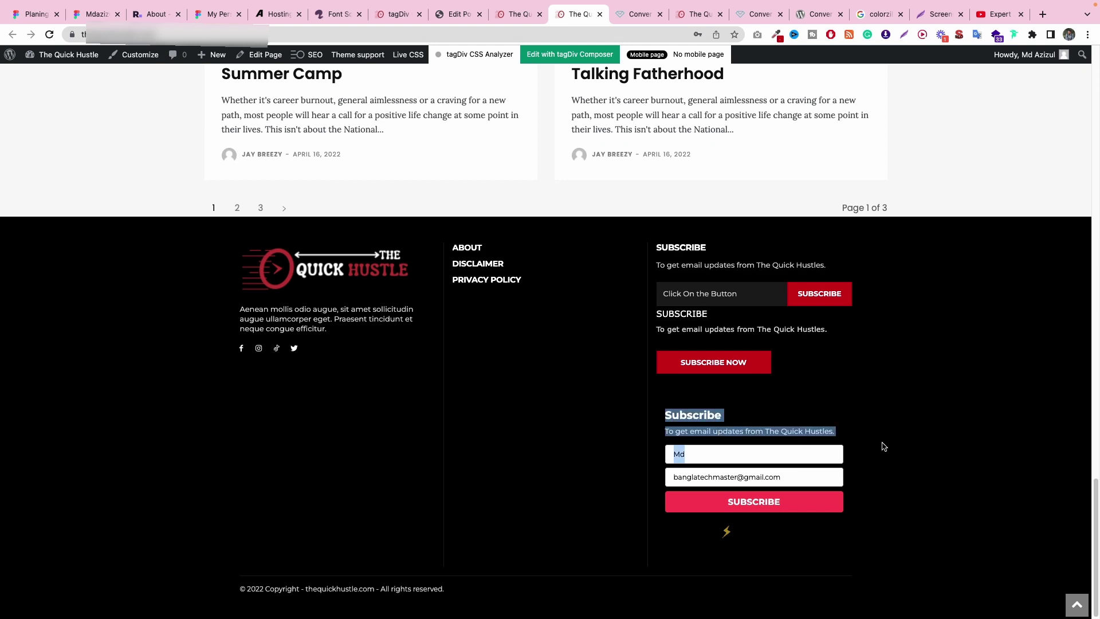
drag(851, 333, 650, 314)
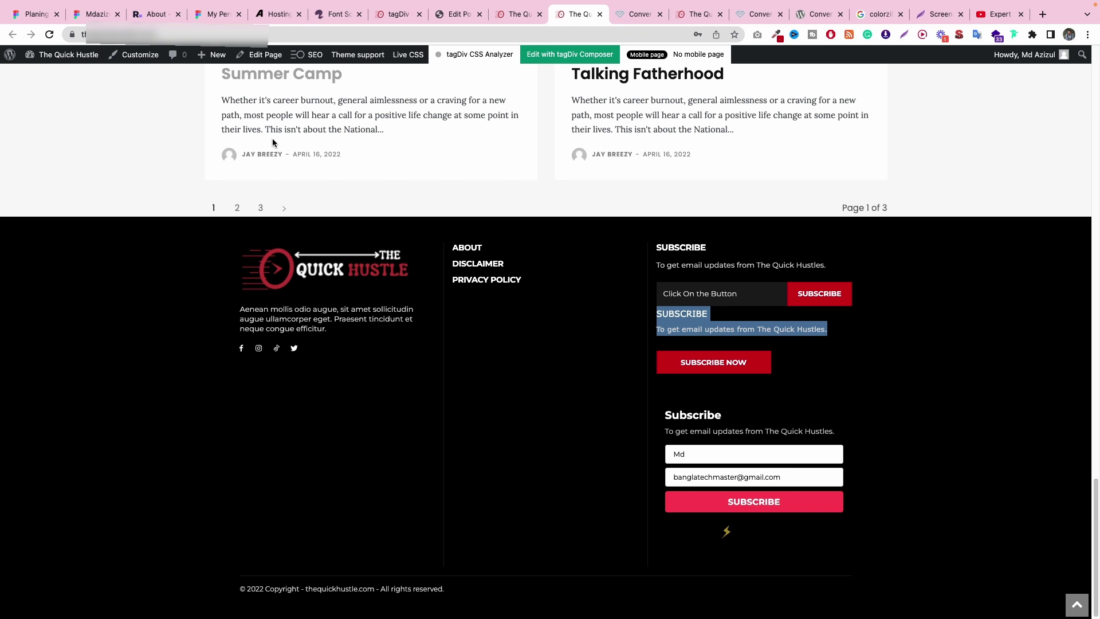
Step: Switch to the YouTube channel page and search its videos for "newspaper"
click(997, 15)
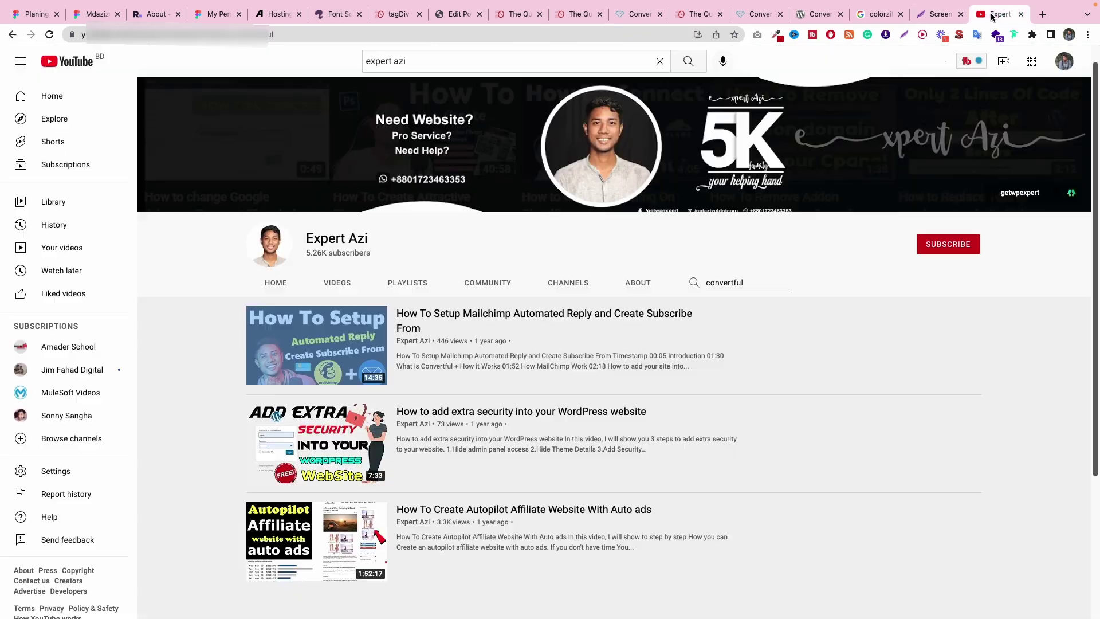
double_click(743, 281)
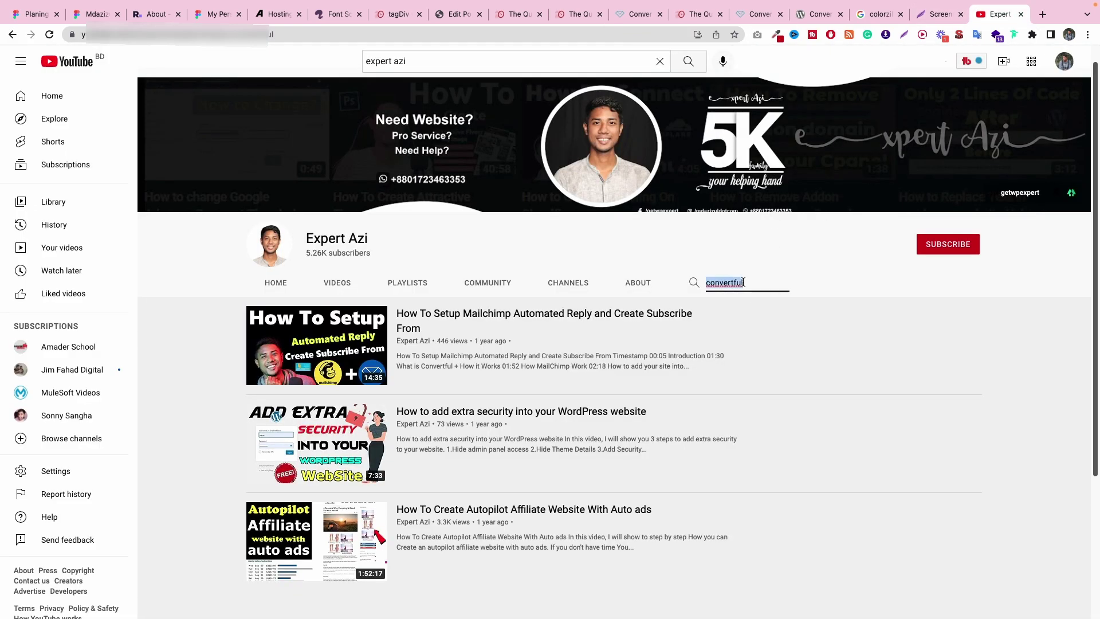
text(newspaper)
key(Return)
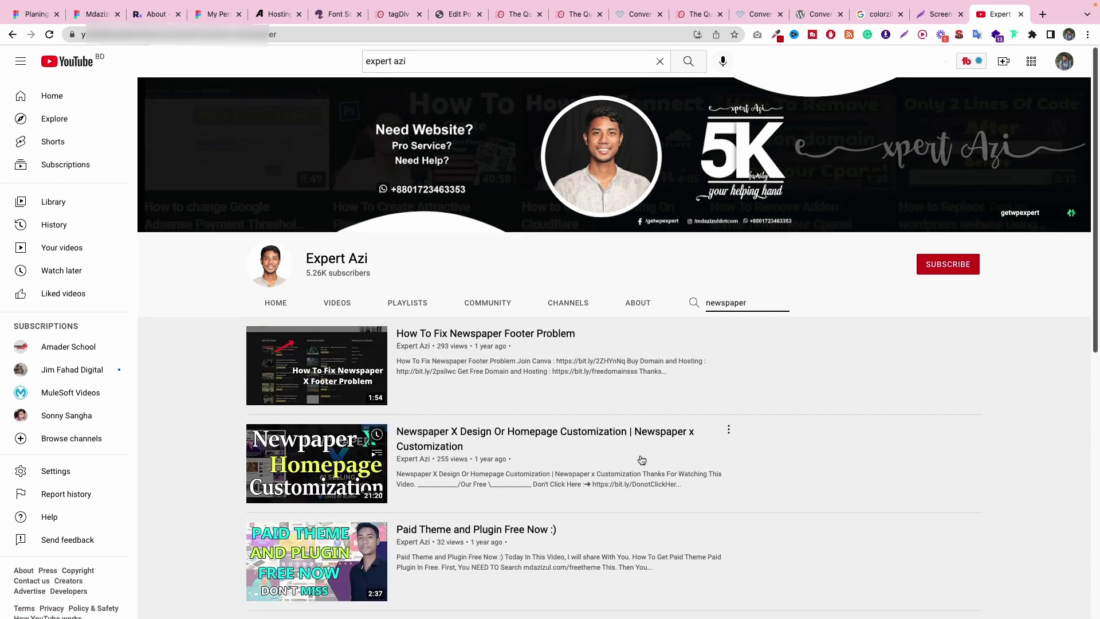
Step: Look through the channel's search results for Newspaper theme tutorials, including the footer problem and homepage customization videos
mouse_move(409, 396)
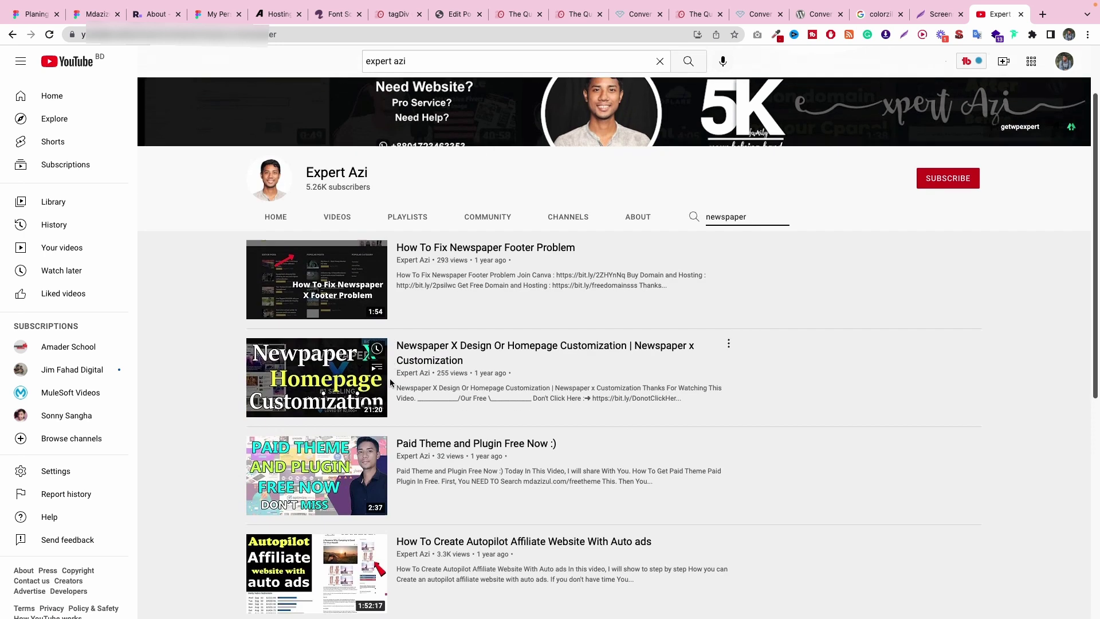
mouse_move(326, 477)
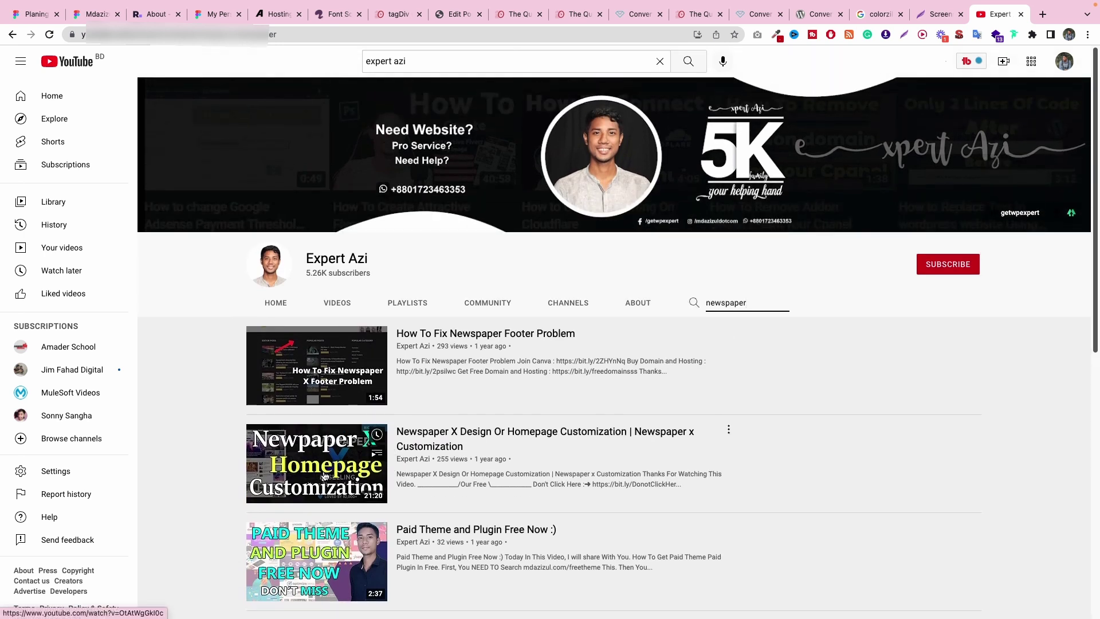
mouse_move(548, 335)
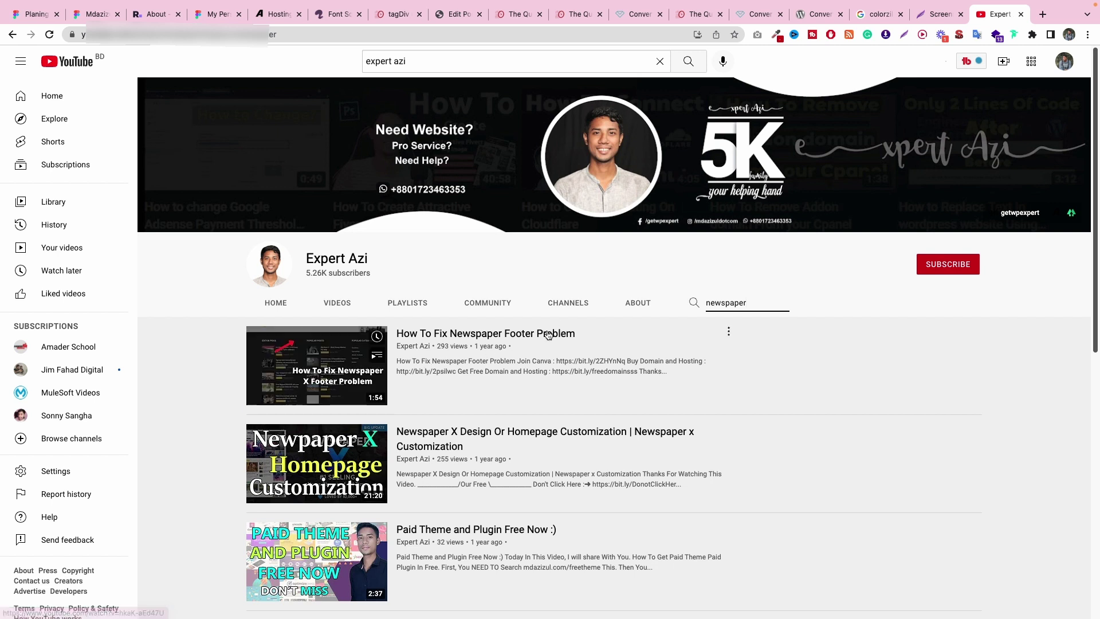
scroll(362, 325, down, 3)
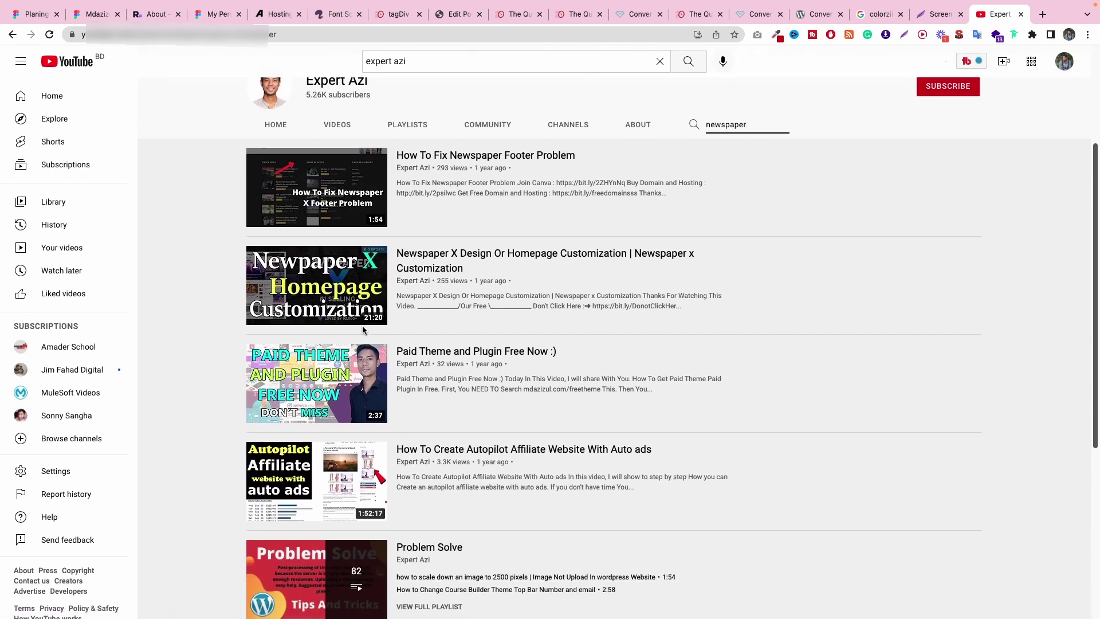
scroll(362, 327, down, 4)
scroll(401, 355, up, 7)
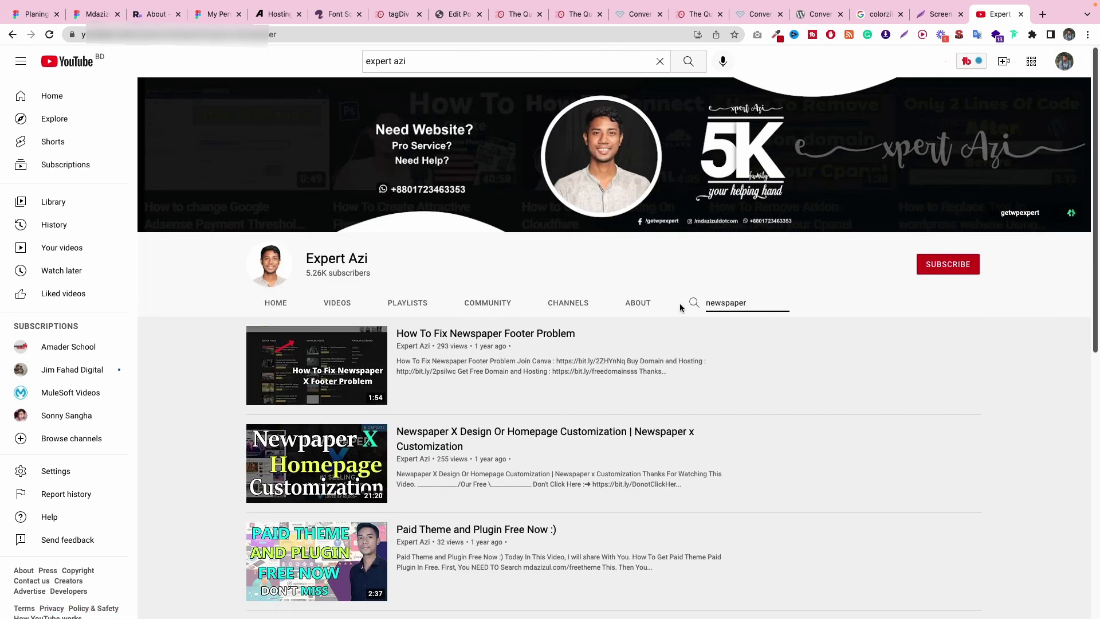